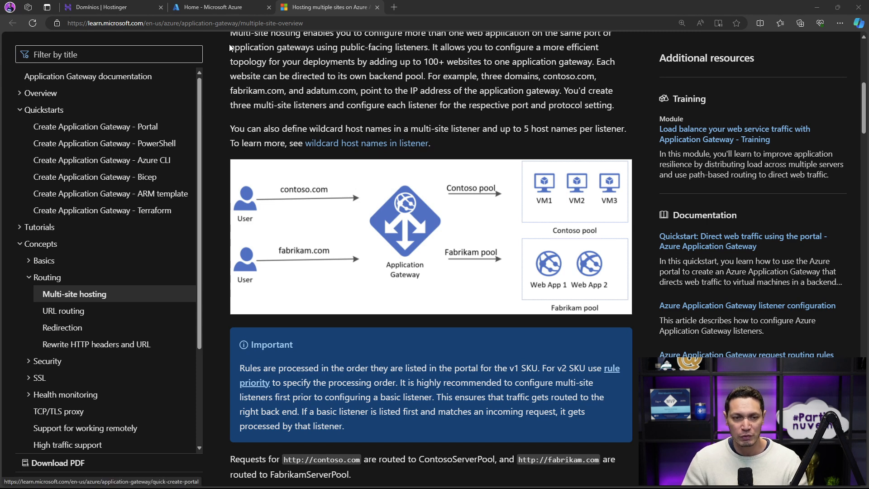
Step: Switch to the Azure portal, open resource group rg-live-appgw, and examine its resource diagram and resource list
left_click(222, 10)
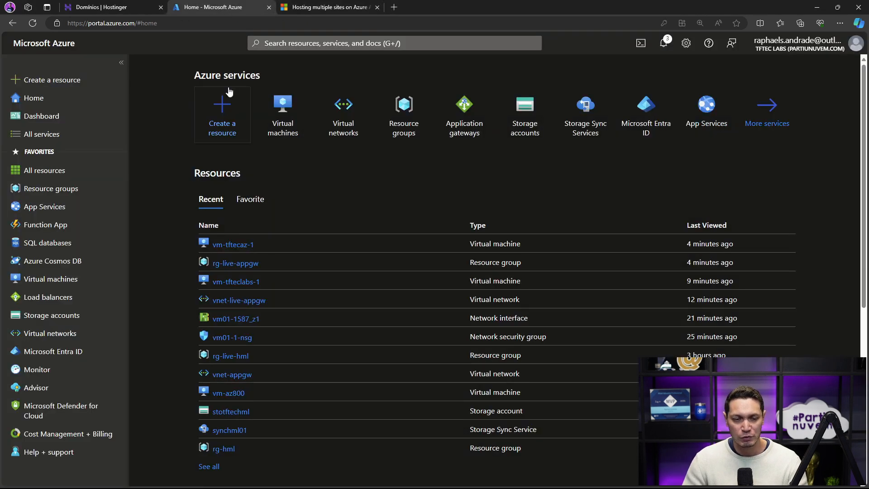
left_click(41, 189)
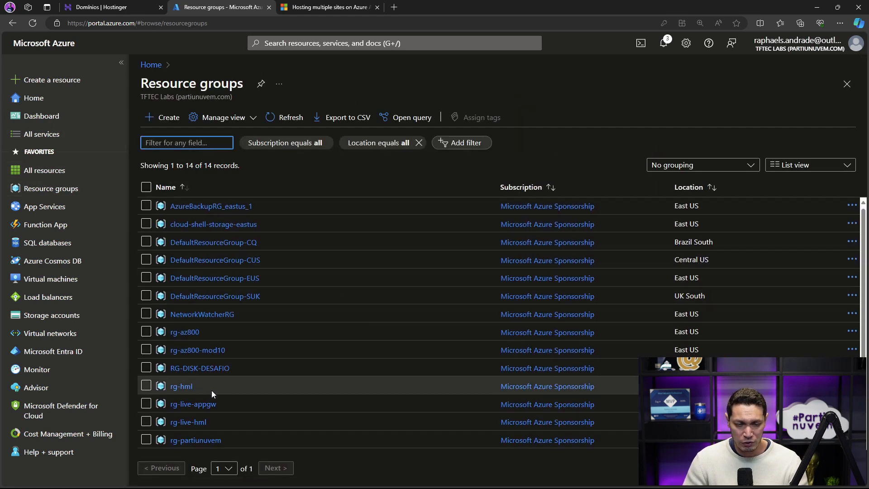
left_click(190, 405)
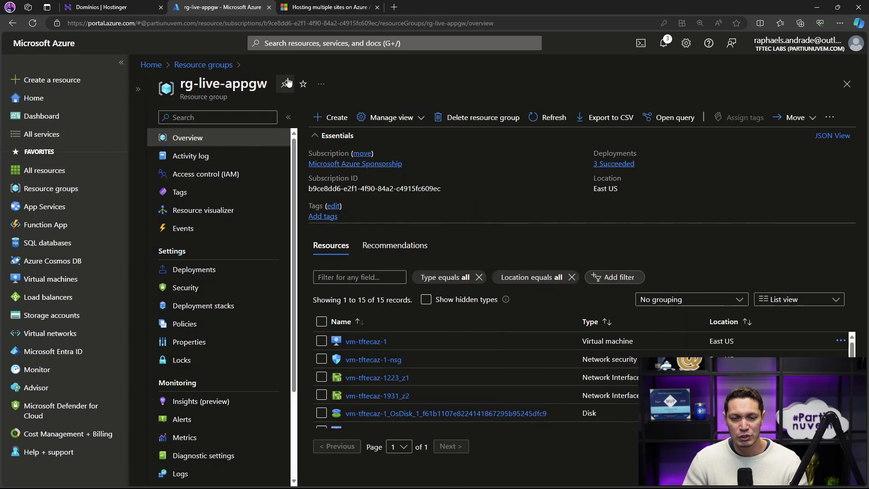
left_click(196, 213)
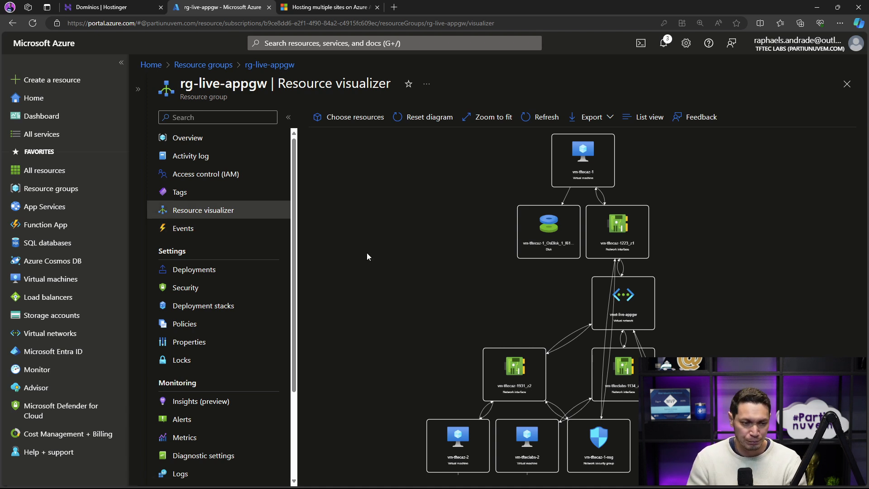
left_click(211, 139)
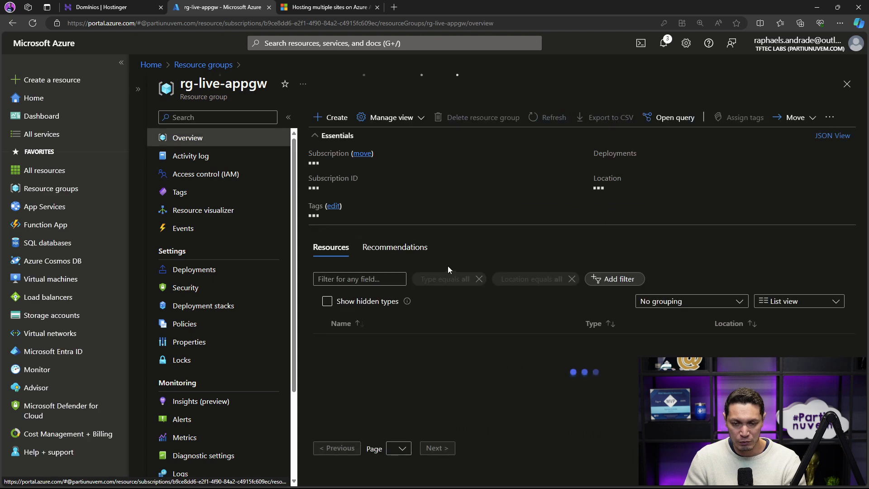
scroll(412, 380, "down", 5)
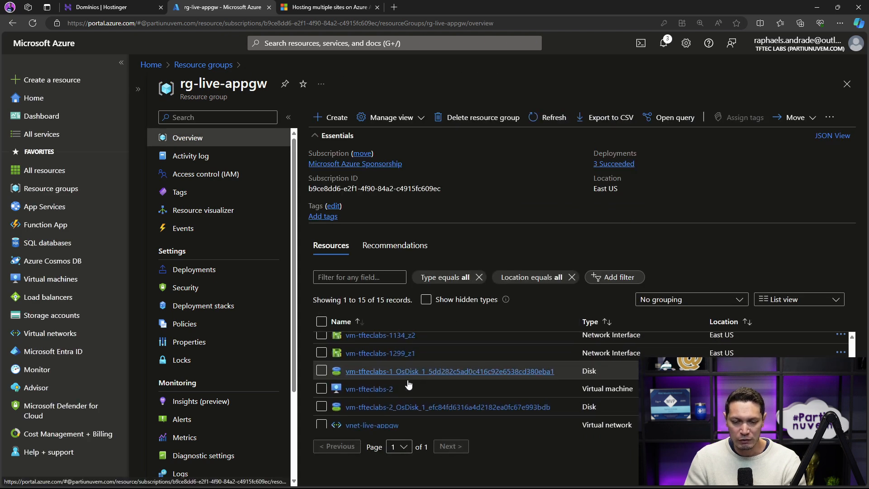
Step: Compare the Azure virtual machines list with the registered domains in Hostinger, ending back in the Azure portal
left_click(30, 279)
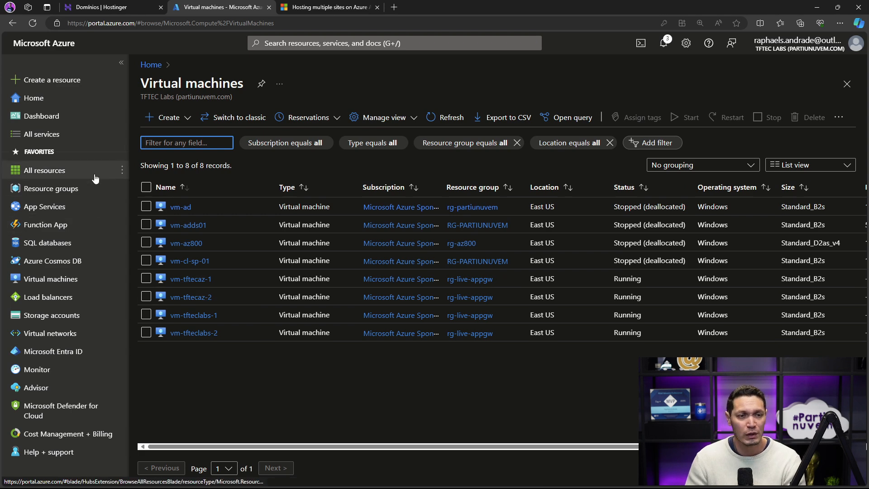
left_click(112, 8)
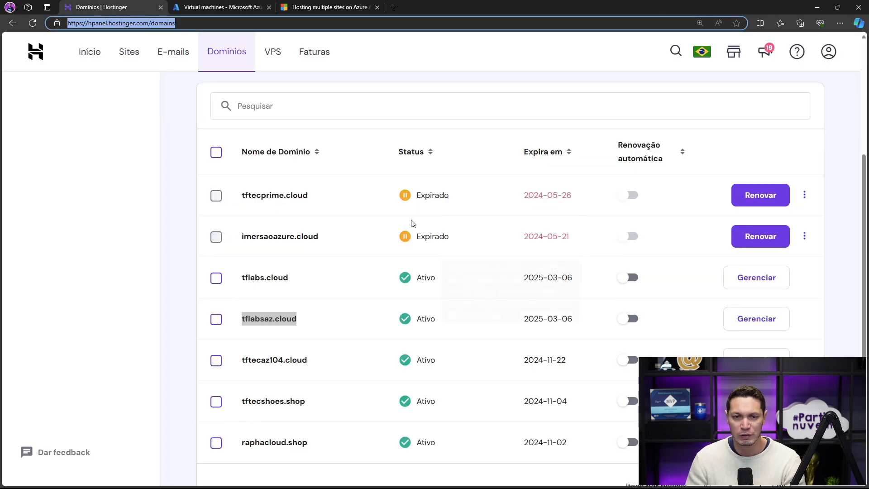
scroll(419, 249, "down", 1)
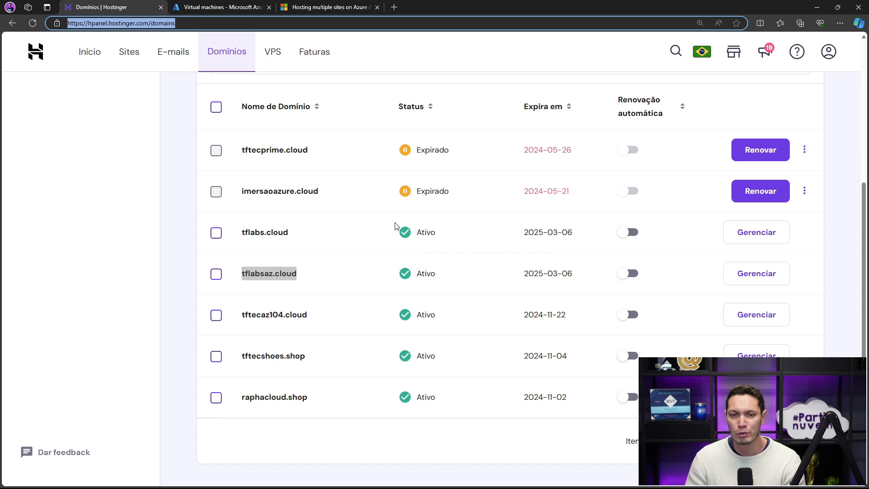
mouse_move(402, 208)
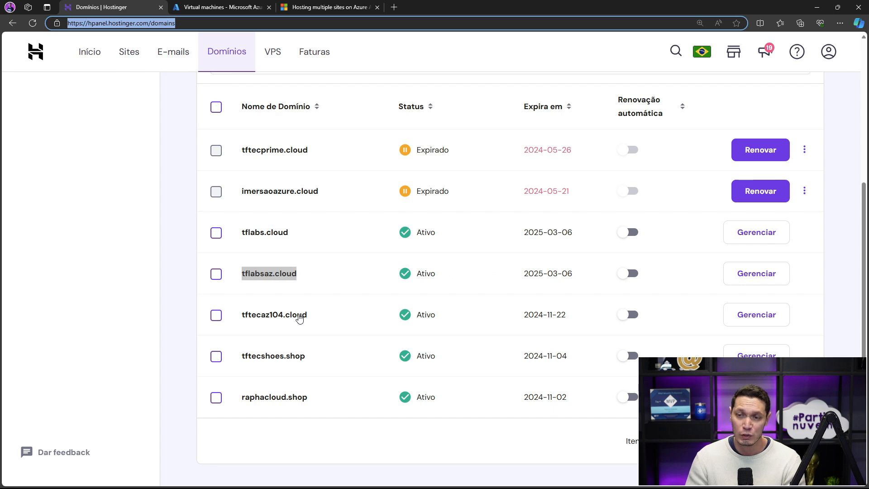
left_click(208, 12)
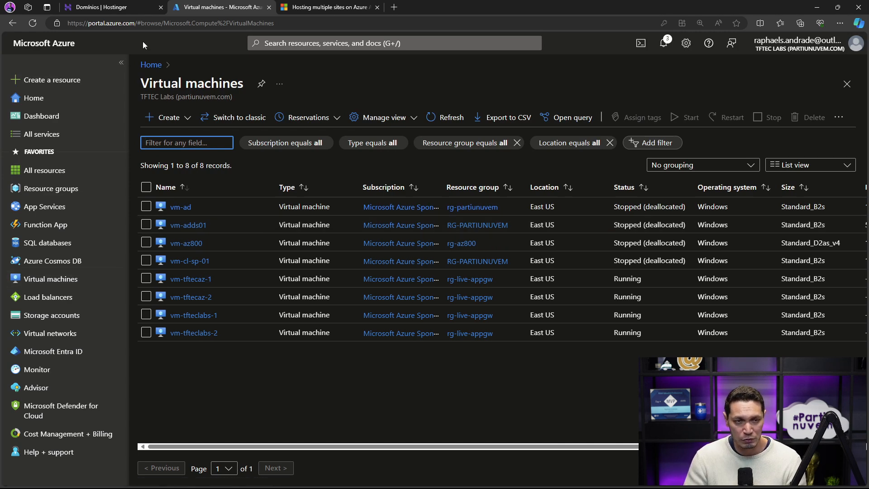
left_click(133, 10)
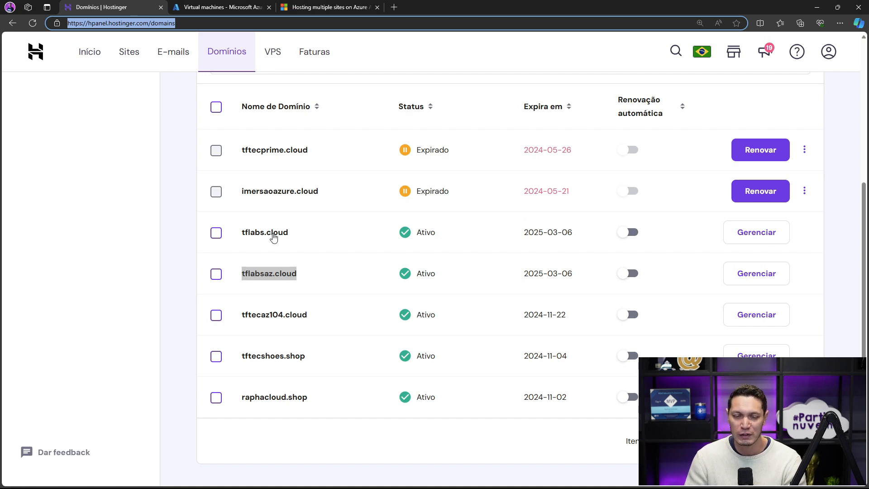
left_click(226, 7)
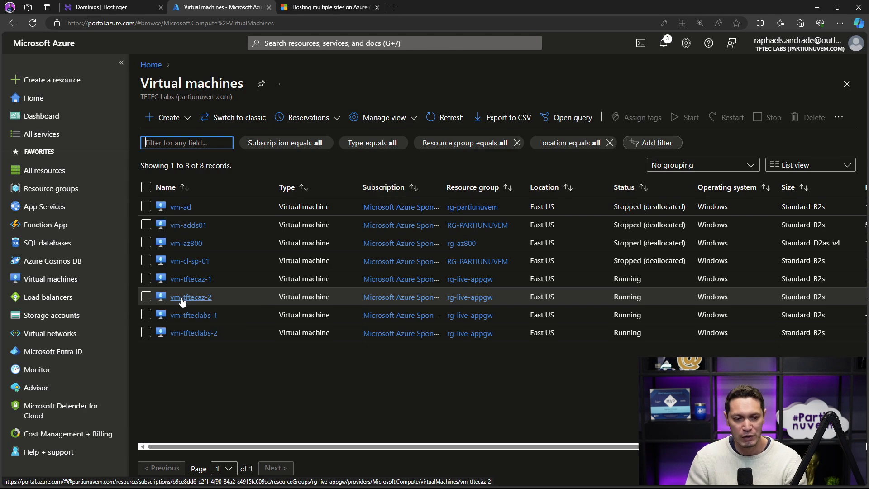
Step: Inspect the Bastion, subnet and connected device pages of virtual network vnet-appgw, and return to the virtual networks list
left_click(68, 333)
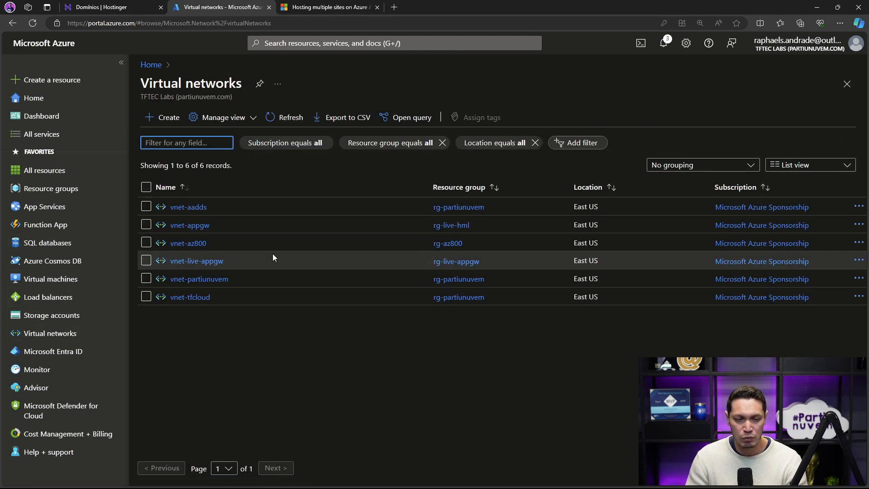
left_click(188, 225)
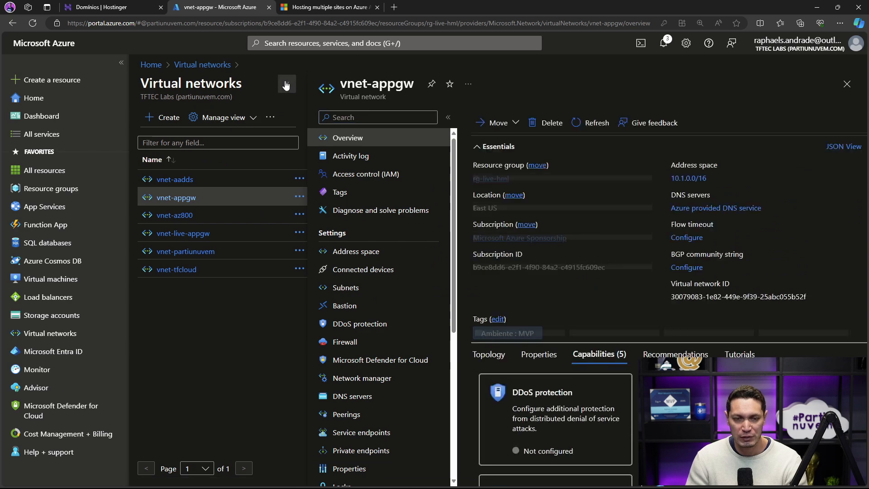
left_click(287, 84)
left_click(187, 311)
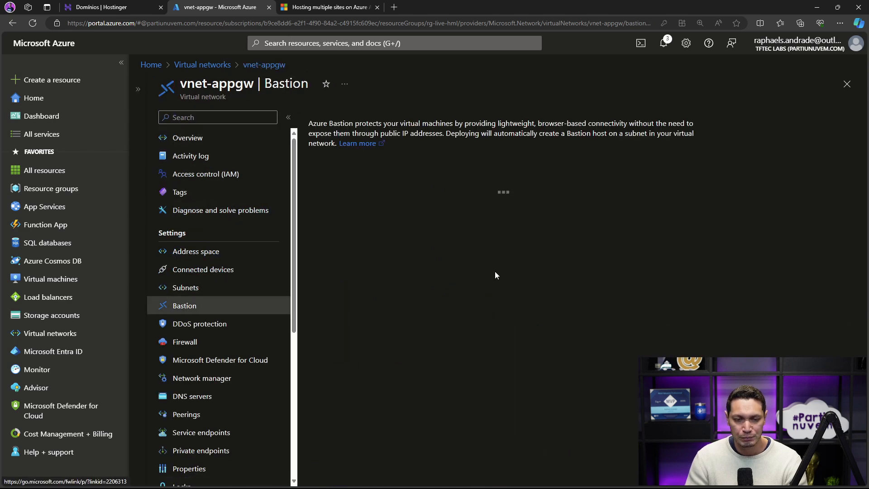
left_click(222, 287)
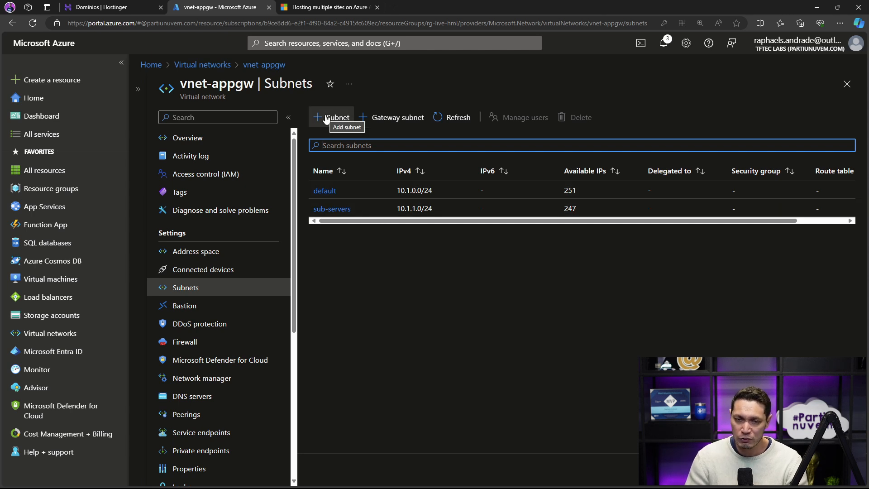
left_click(207, 270)
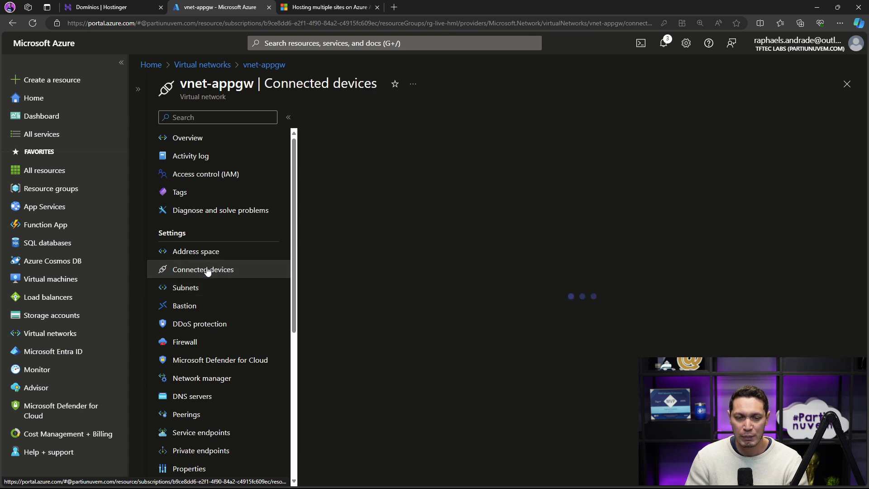
left_click(193, 287)
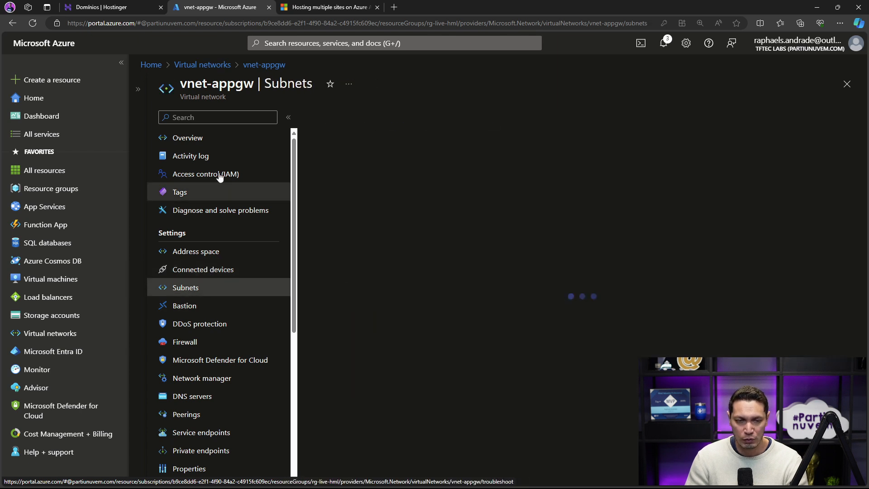
left_click(225, 65)
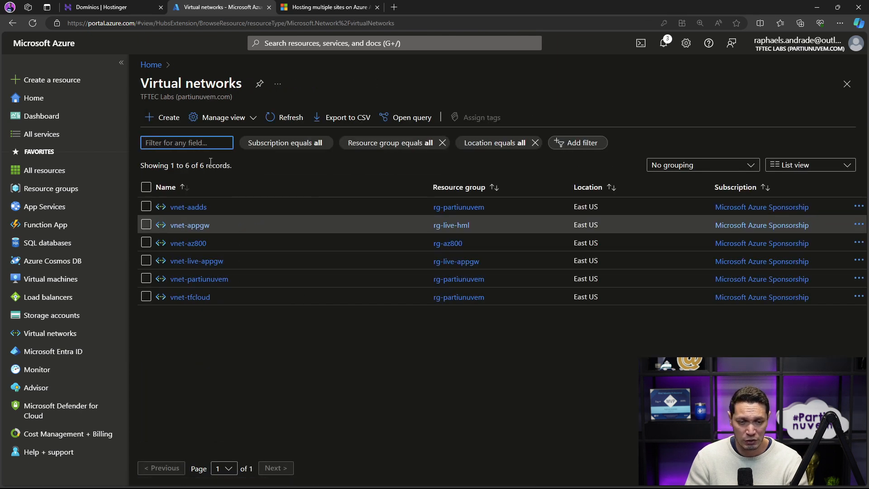
Step: Open virtual network vnet-live-appgw and examine its subnets with their address ranges and its connected devices
left_click(191, 262)
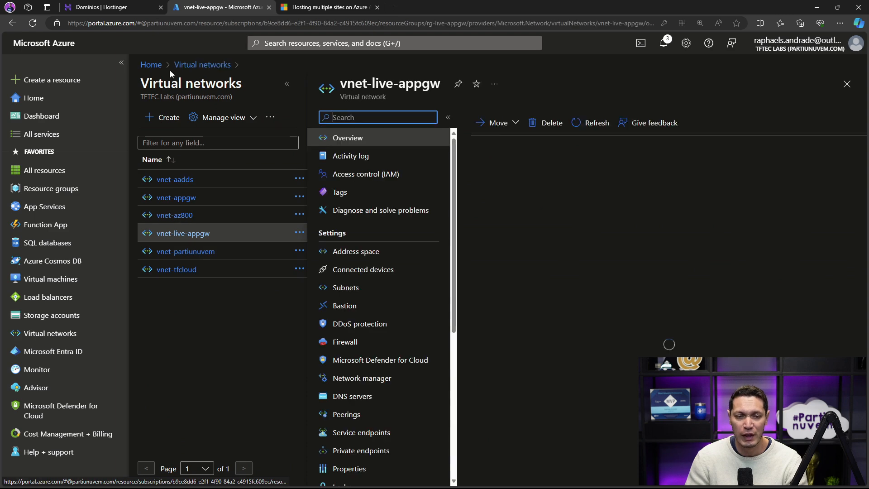
left_click(287, 84)
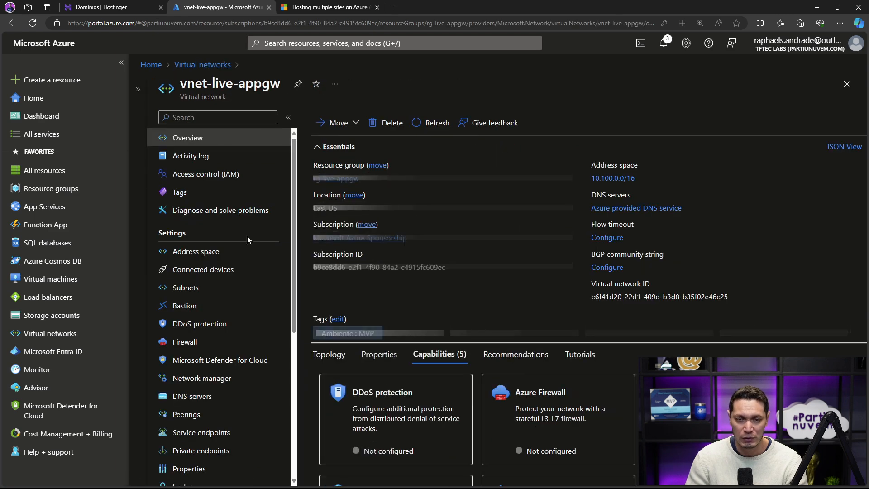
left_click(186, 288)
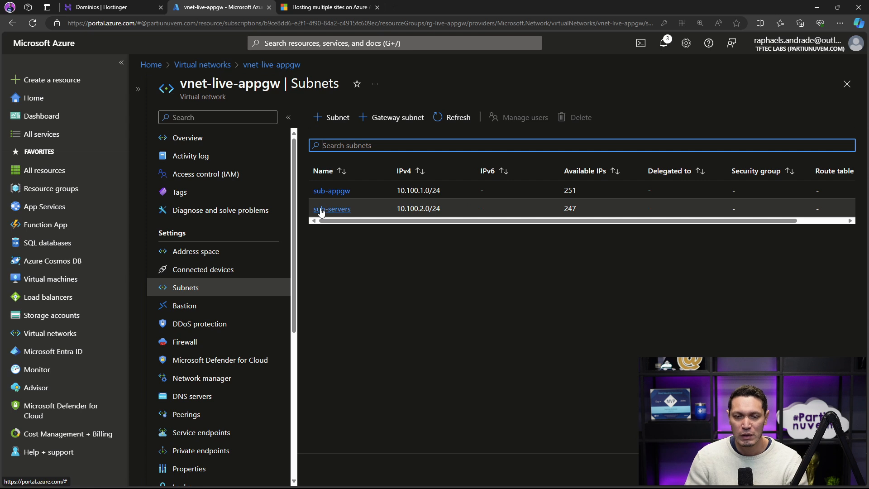
left_click(398, 208)
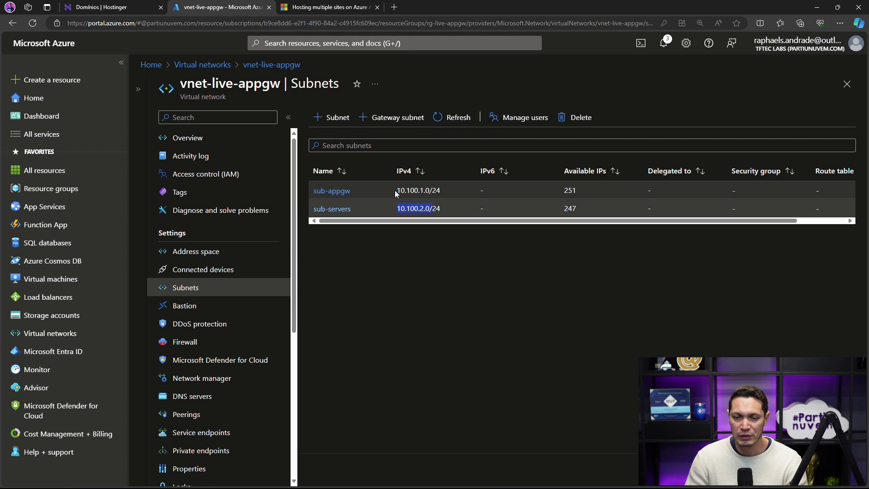
left_click_drag(400, 191, 440, 191)
left_click(441, 233)
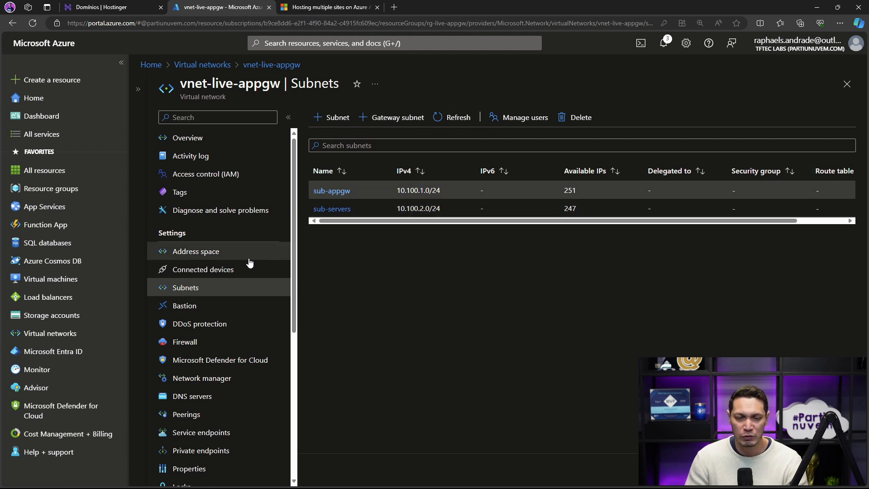
left_click(196, 270)
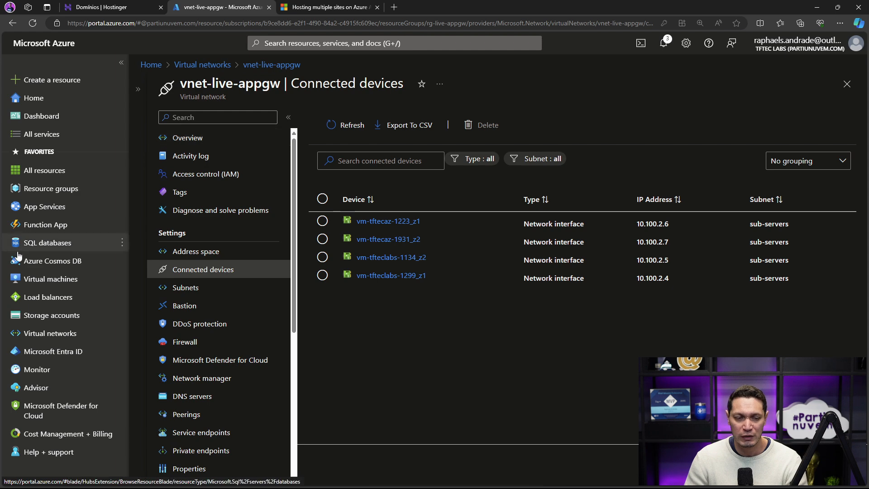
Step: Review the overview details of virtual machines vm-tfteclabs-1 and vm-tfteclabs-2
left_click(43, 279)
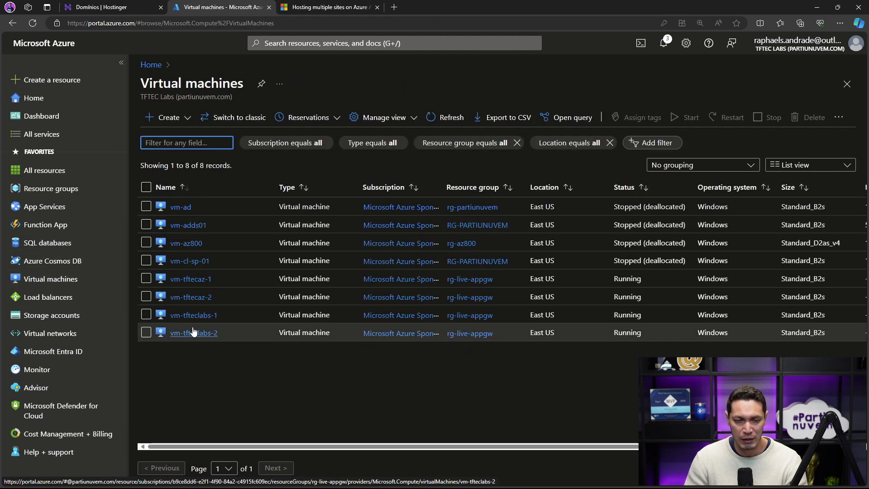
left_click(194, 313)
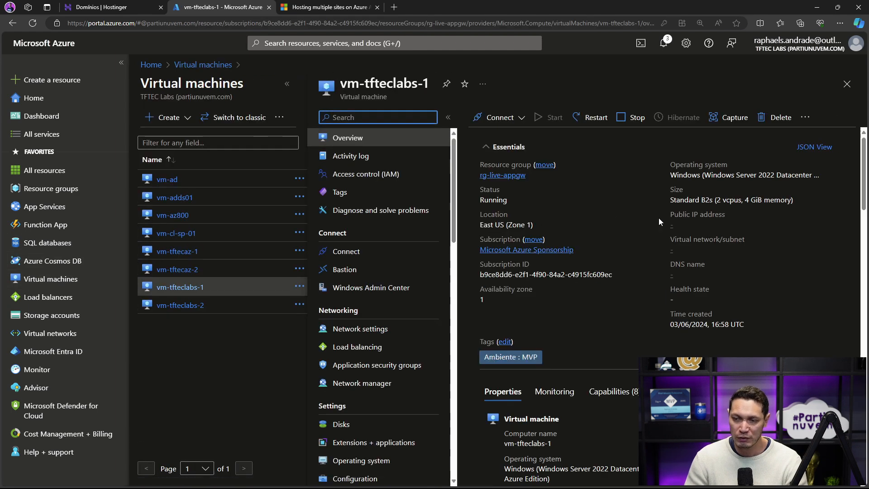
left_click(172, 306)
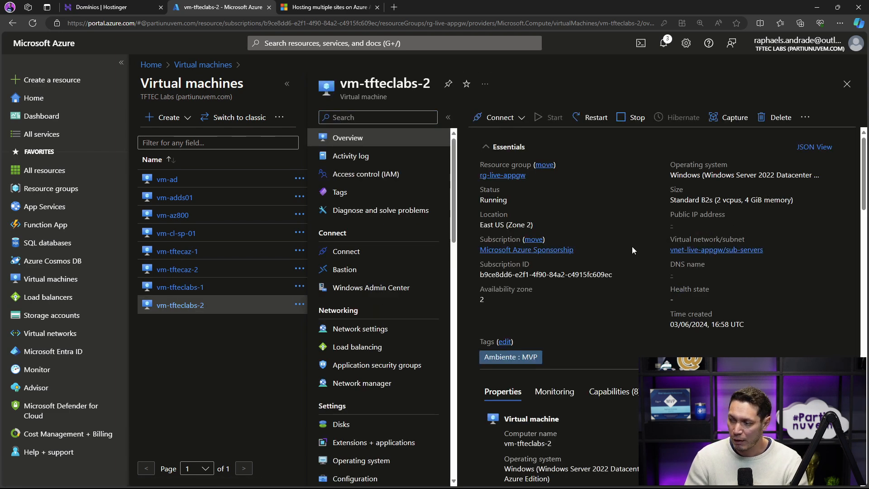
Step: Search the portal for "application" and open the Application gateways service
left_click(448, 44)
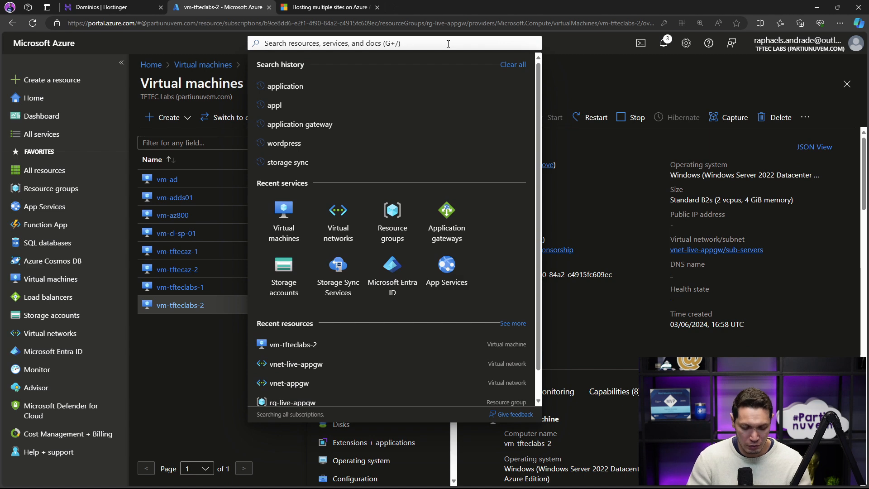
type("application")
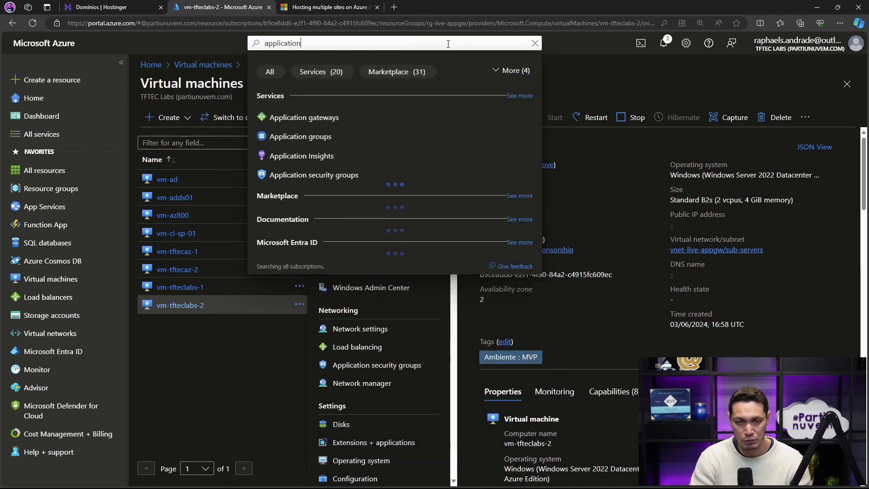
left_click(304, 118)
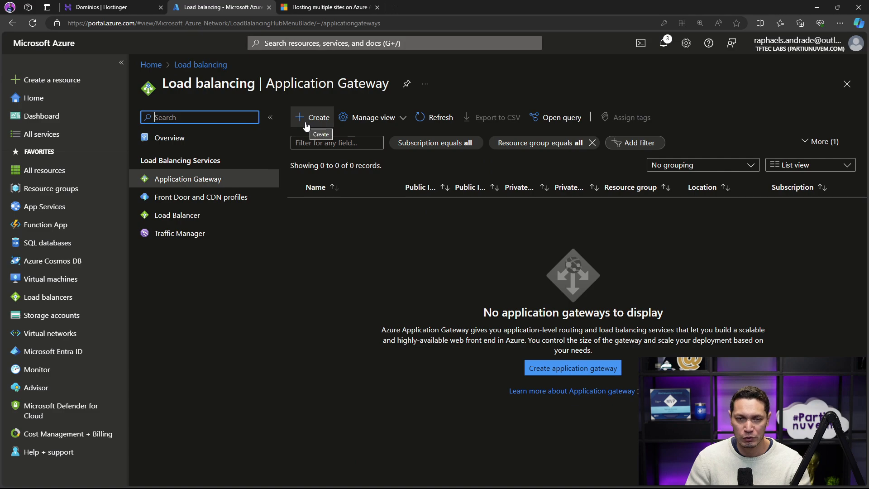
Step: Switch to the Microsoft Learn article on multi-site hosting and read through its routing rule, wildcard host name and TLS listener sections
left_click(319, 13)
scroll(509, 241, "down", 12)
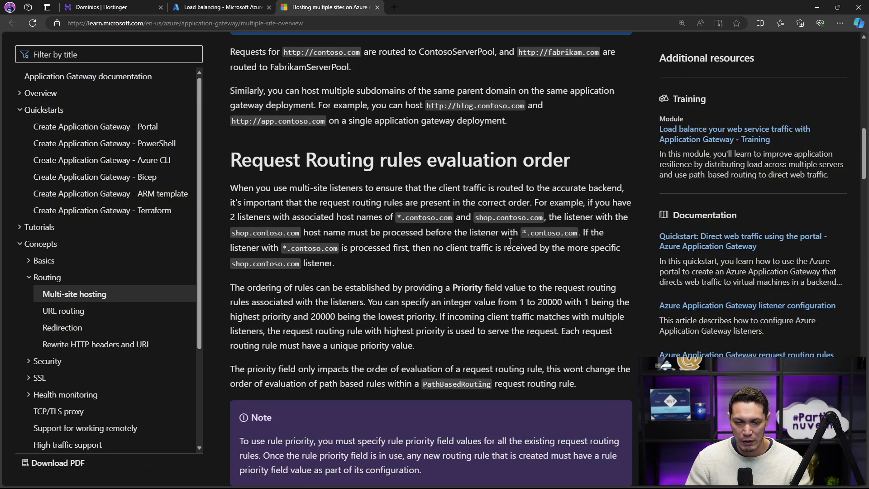
scroll(510, 244, "down", 15)
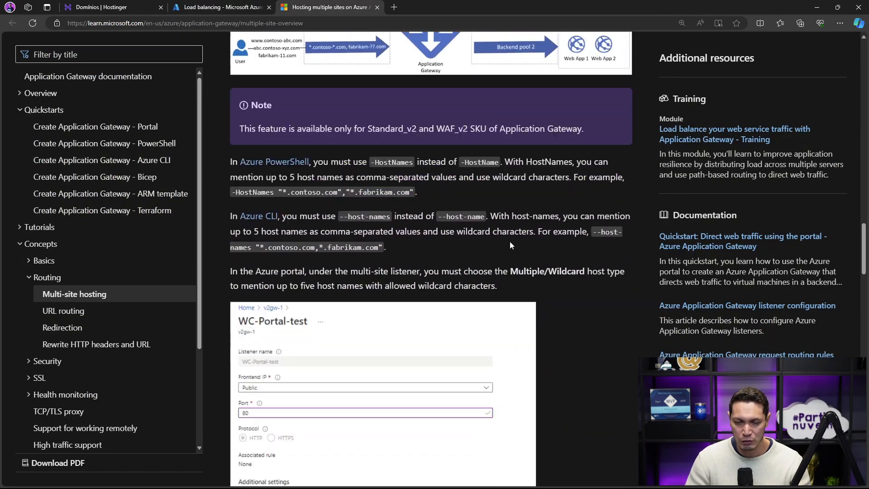
scroll(512, 245, "down", 20)
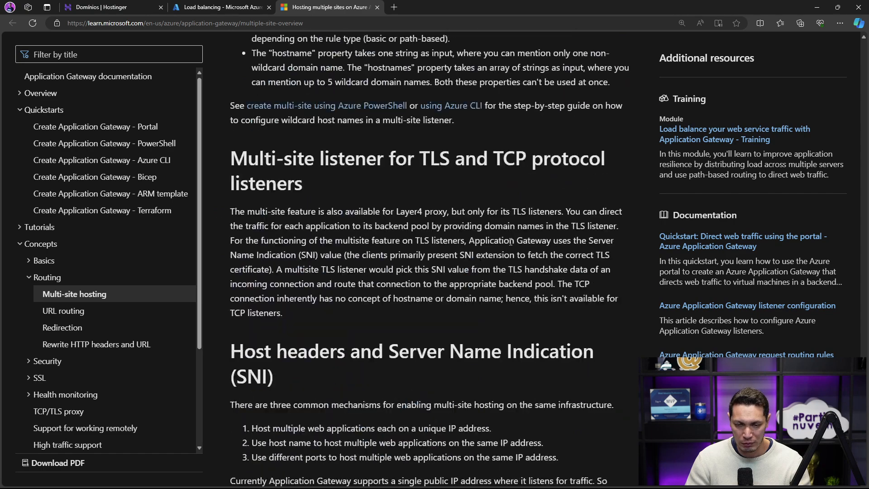
Step: Review the host name rules in the multi-site hosting article and the architecture diagram in the article on how Application Gateway works
scroll(511, 241, "down", 5)
scroll(510, 241, "up", 20)
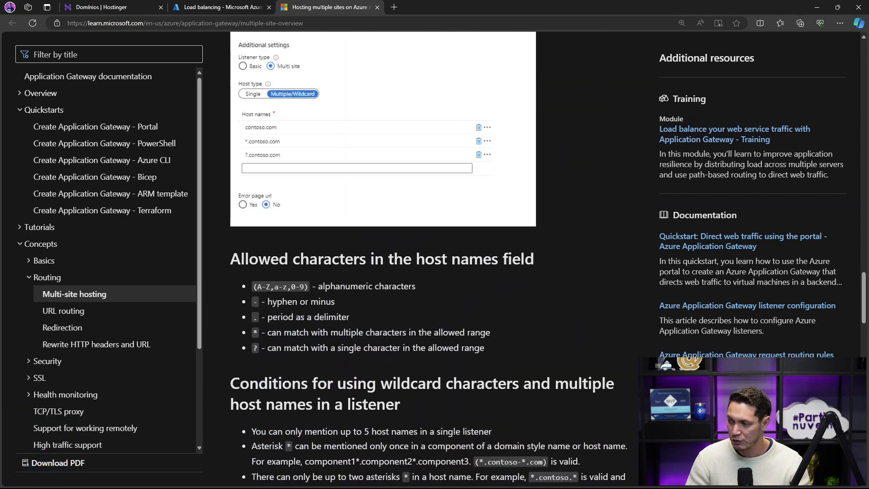
scroll(530, 360, "down", 4)
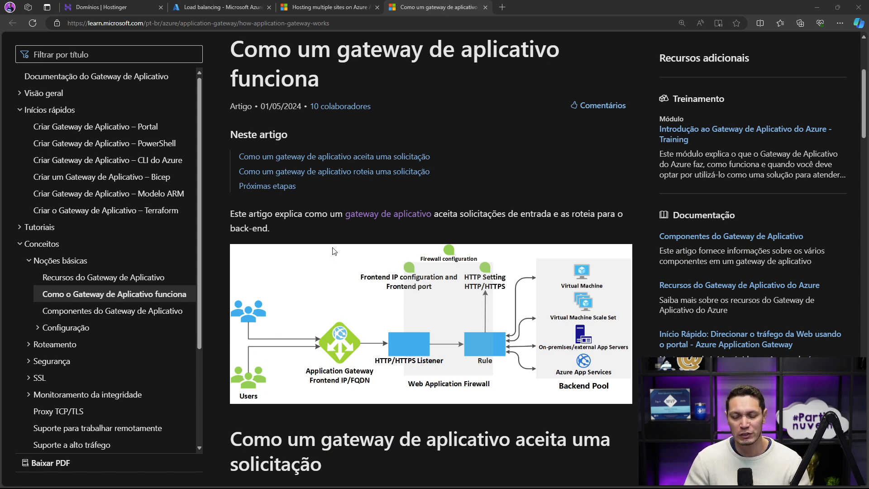
scroll(327, 246, "down", 2)
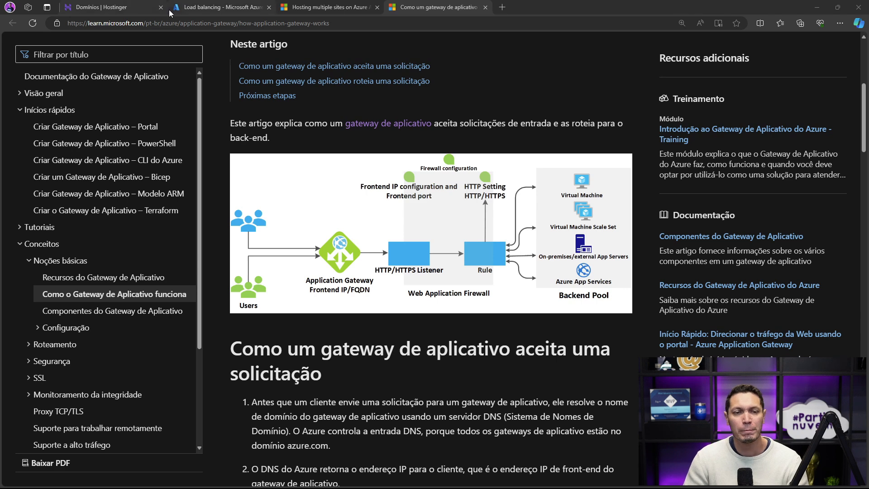
Step: Switch to the Azure portal and start creating an application gateway named appgwtftec in resource group rg-live-appgw
left_click(185, 8)
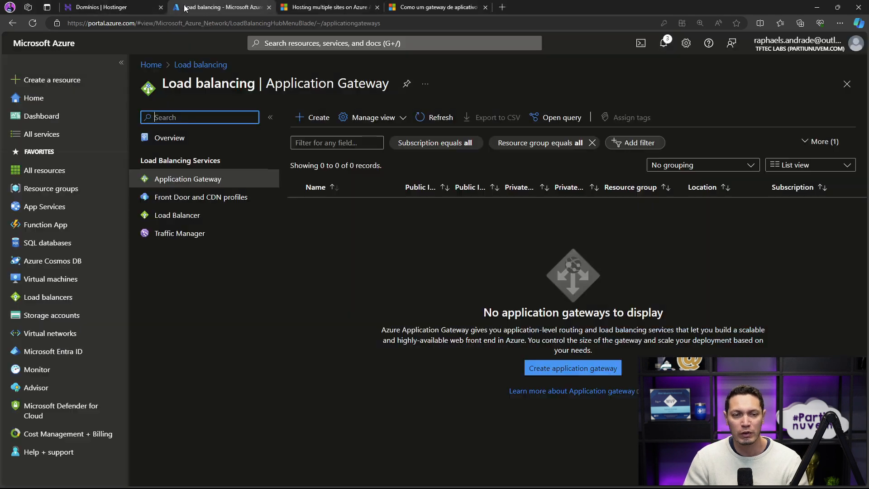
left_click(311, 118)
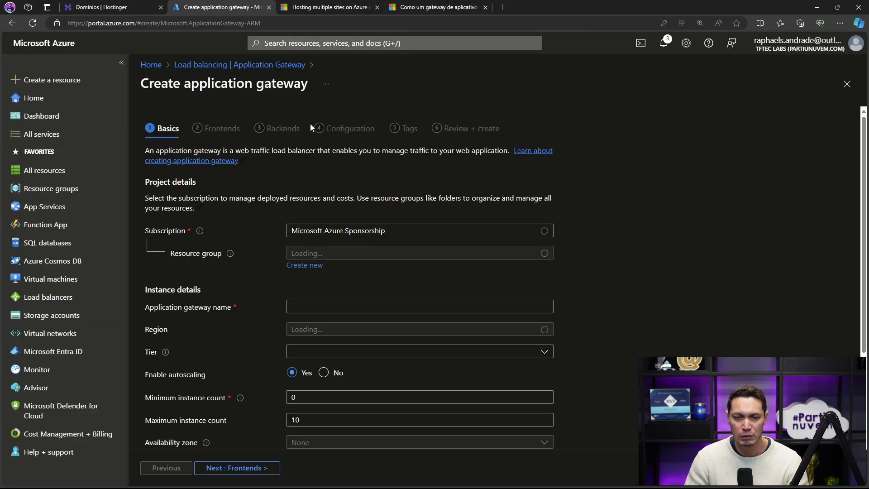
left_click(383, 258)
scroll(370, 330, "down", 3)
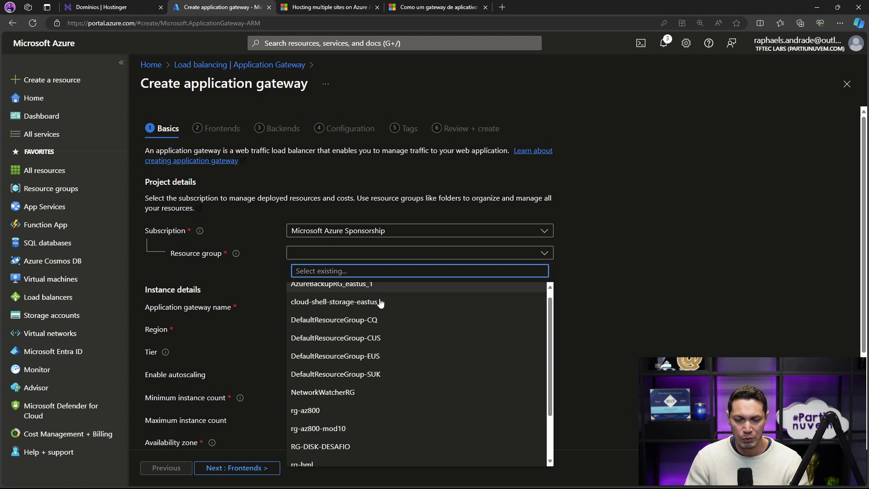
left_click(320, 421)
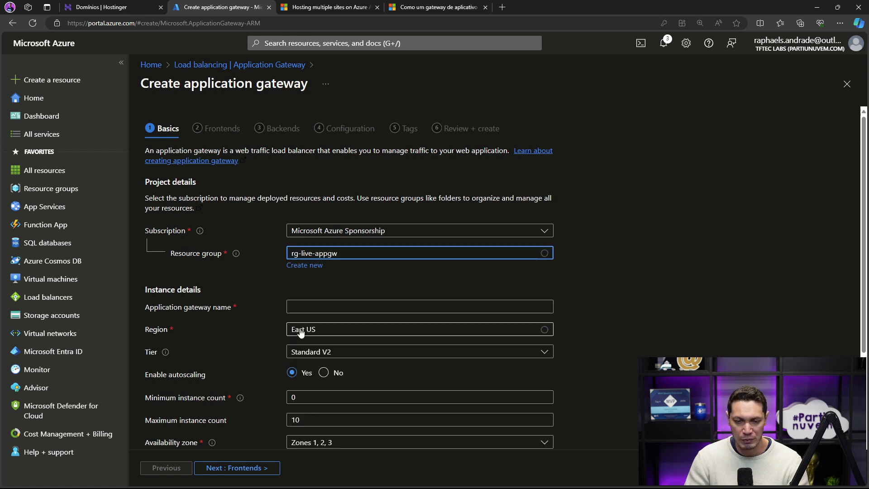
left_click(307, 308)
type("app")
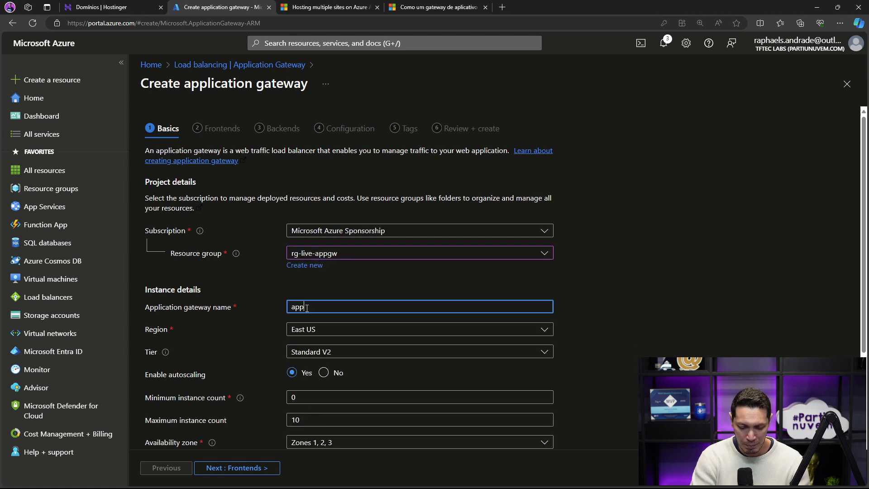
type("gwtftec")
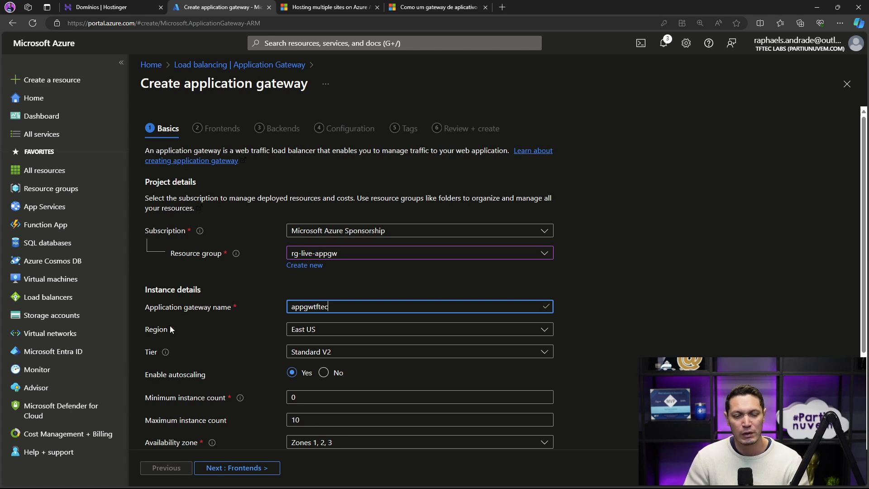
Step: Choose the Standard V2 tier for the gateway and set its maximum instance count to 2
scroll(317, 271, "down", 2)
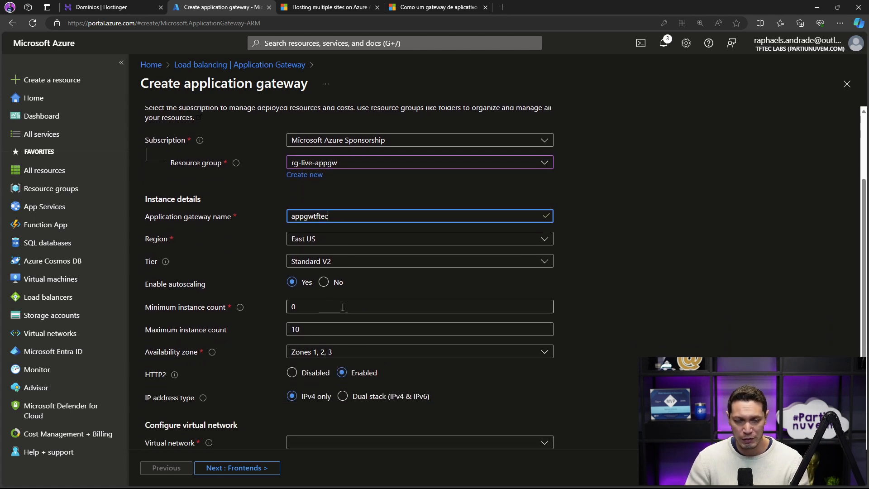
left_click(312, 262)
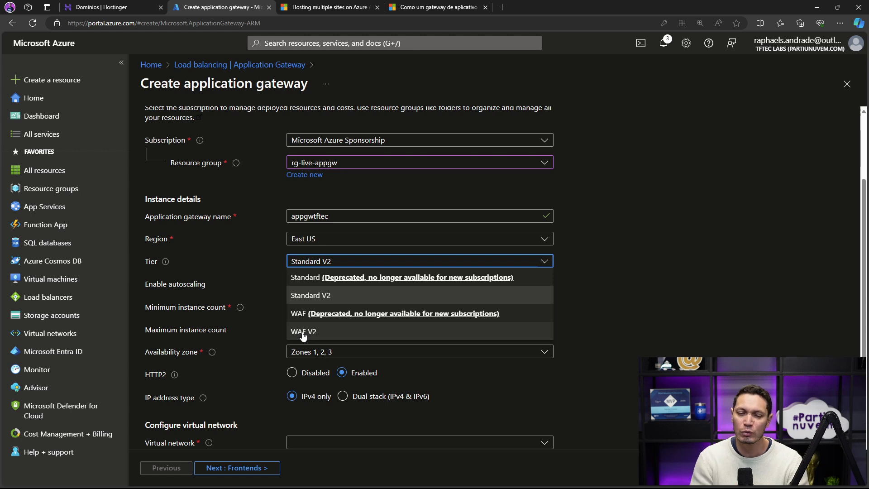
left_click(323, 296)
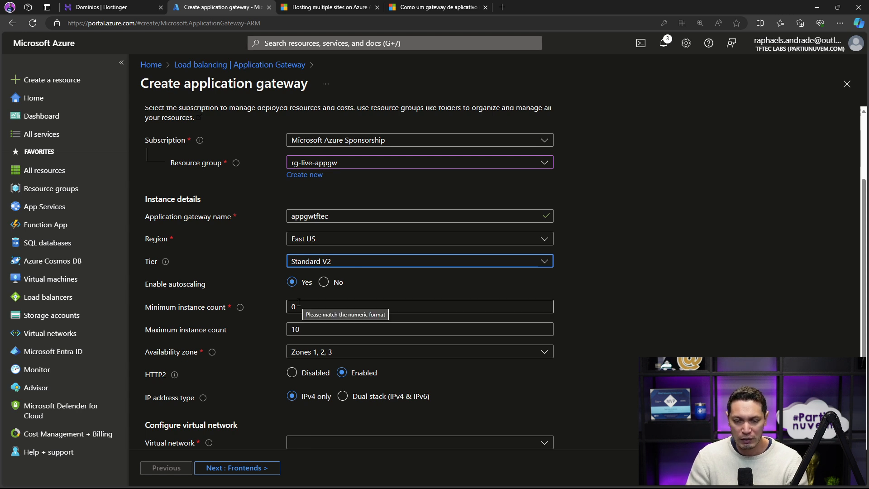
left_click(306, 329)
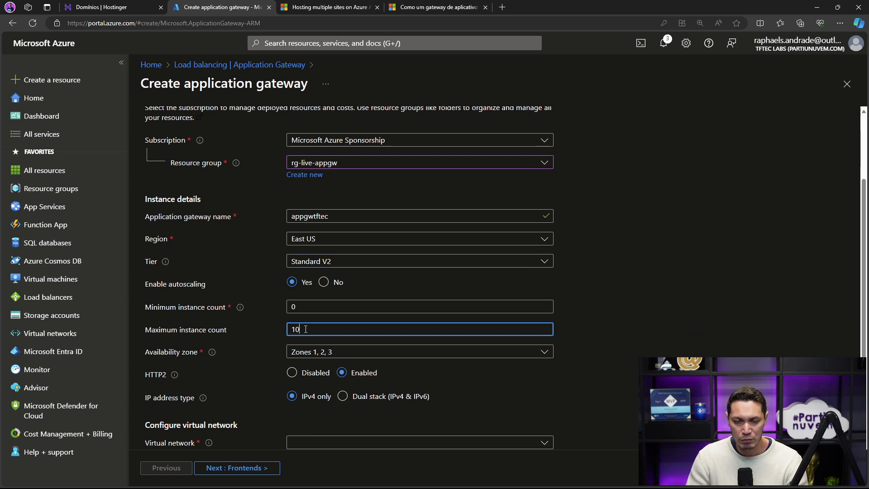
left_click(276, 329)
mouse_move(239, 311)
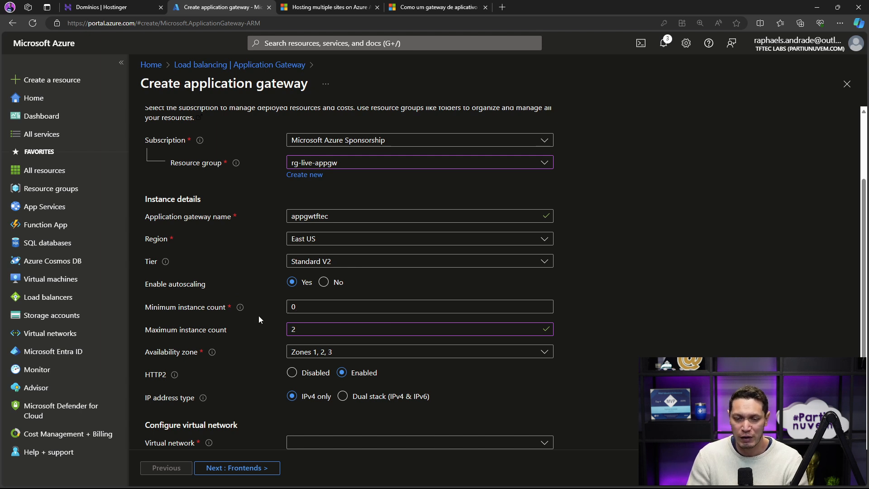
Step: Limit the gateway's availability zones to Zones 1 and 2 by deselecting Zone 3
left_click(292, 356)
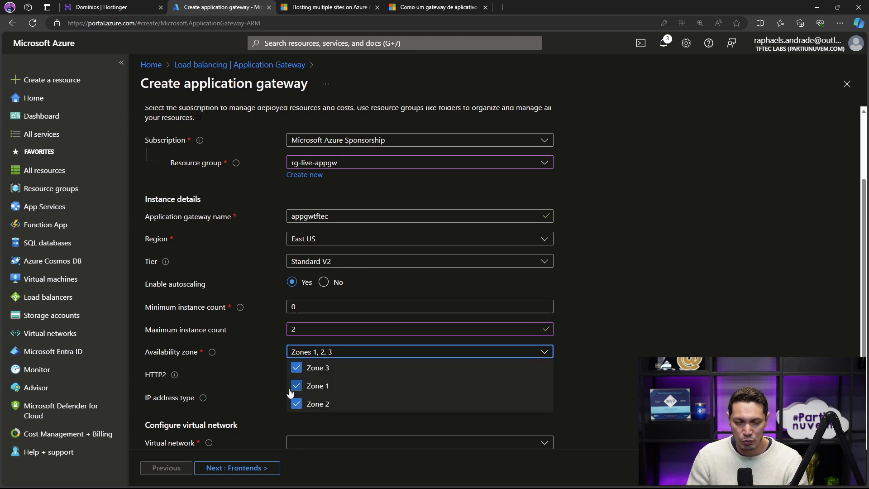
left_click(297, 368)
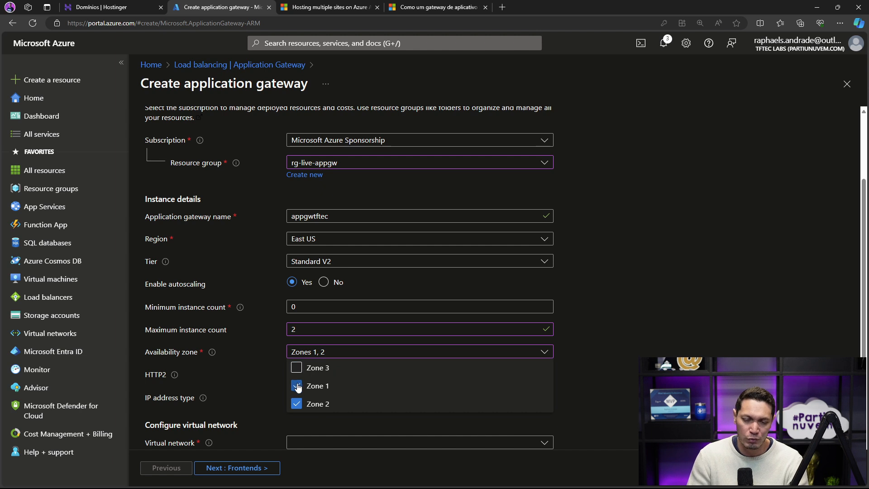
left_click(645, 353)
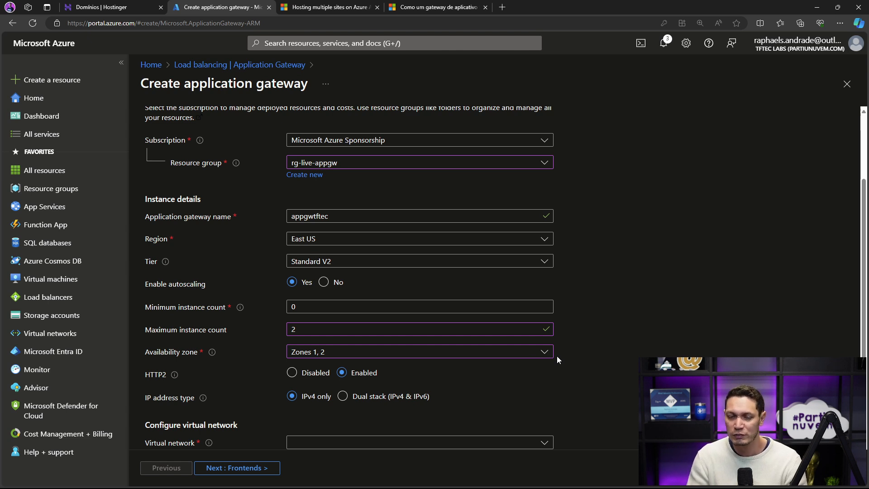
double_click(289, 307)
type("2")
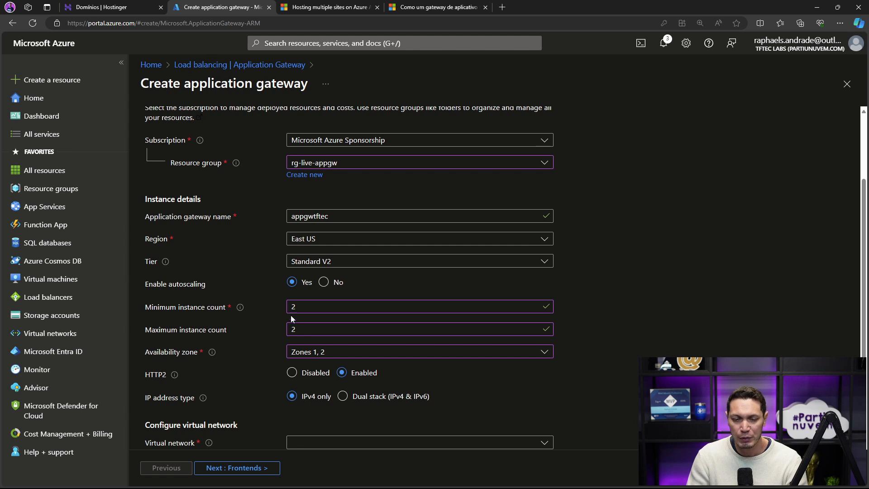
left_click(290, 308)
type("0")
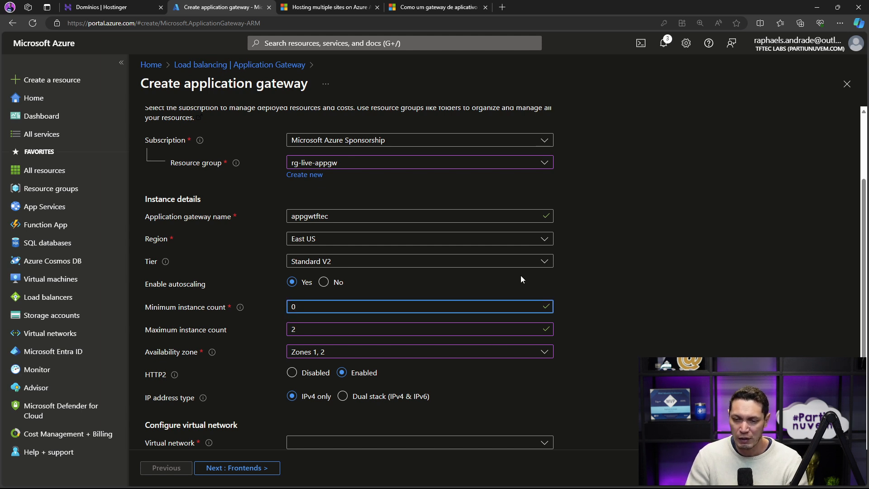
left_click(543, 274)
Step: Place the gateway in virtual network vnet-live-appgw with subnet sub-appgw and continue to the frontend settings
scroll(226, 279, "down", 1)
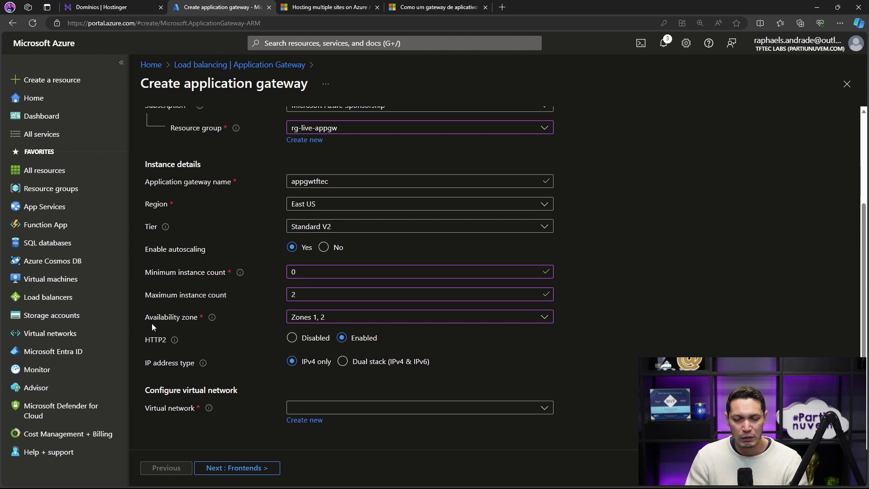
mouse_move(175, 340)
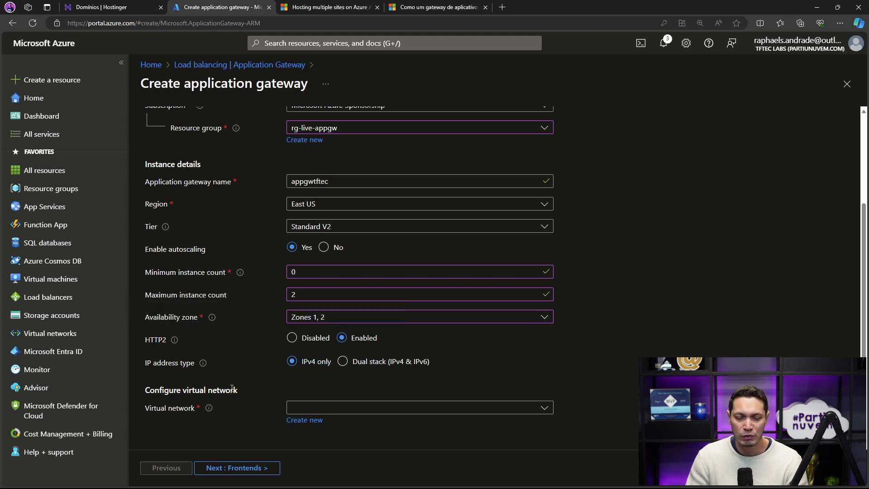
left_click(371, 412)
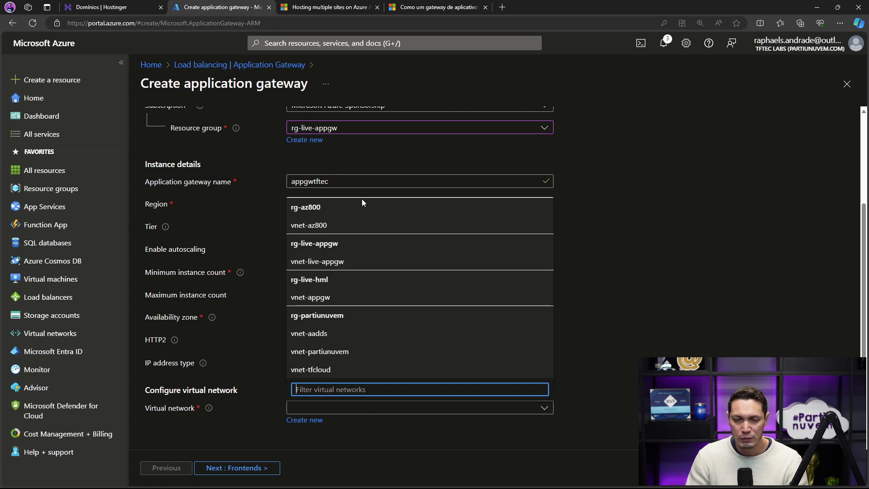
left_click(324, 267)
scroll(382, 337, "down", 1)
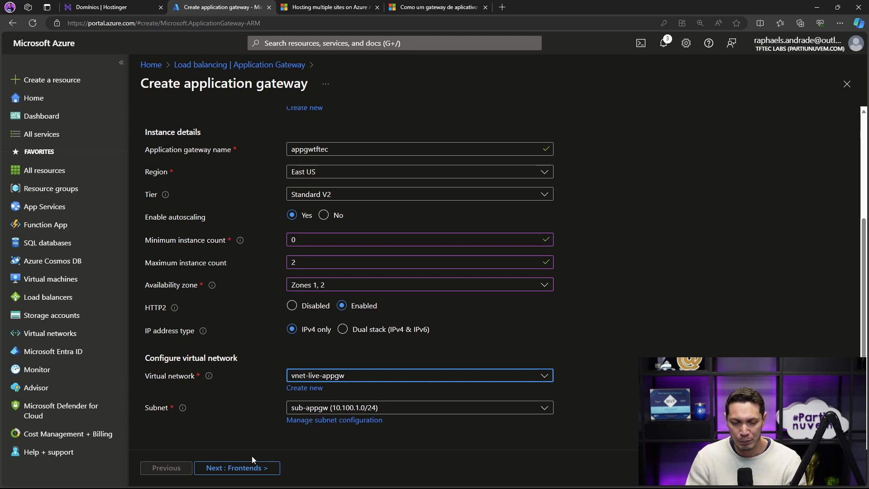
left_click(242, 469)
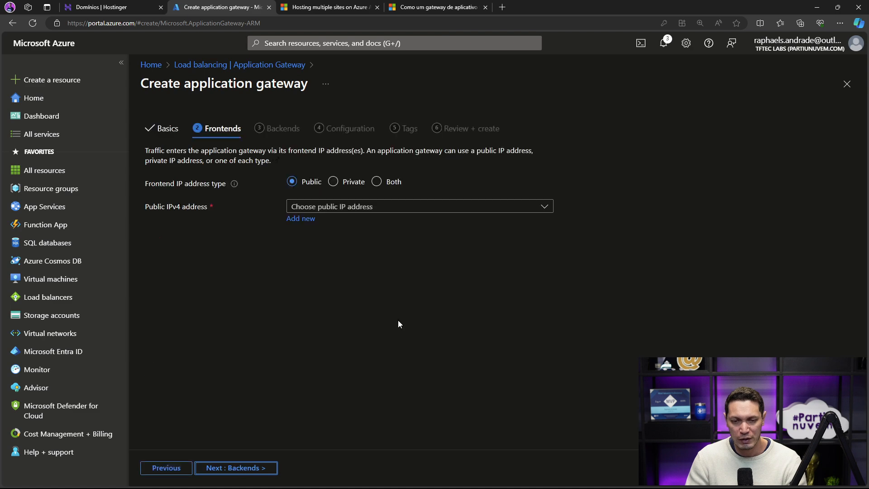
Step: Add a new public frontend IP address named pip-appgw01 and continue to the backend settings
left_click(428, 6)
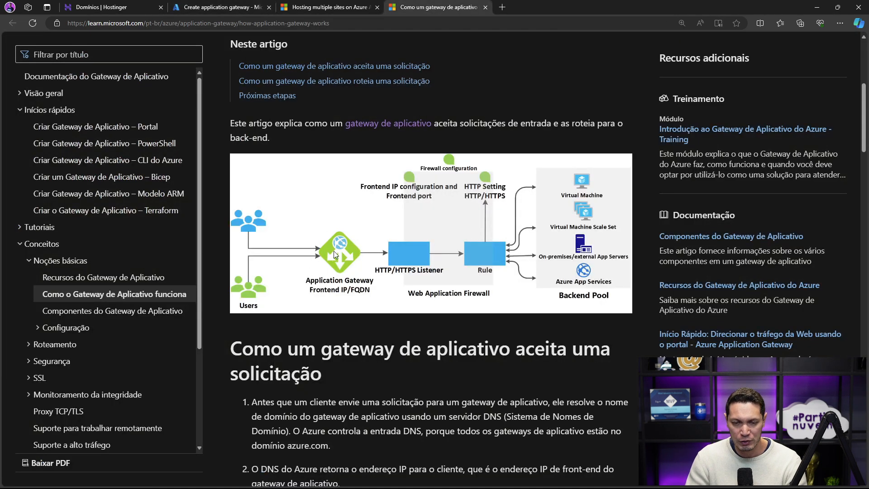
left_click(235, 7)
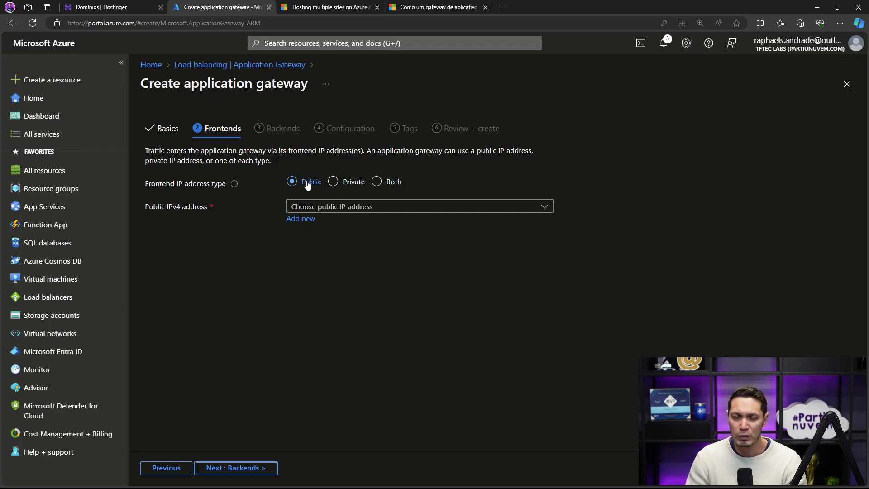
left_click(297, 219)
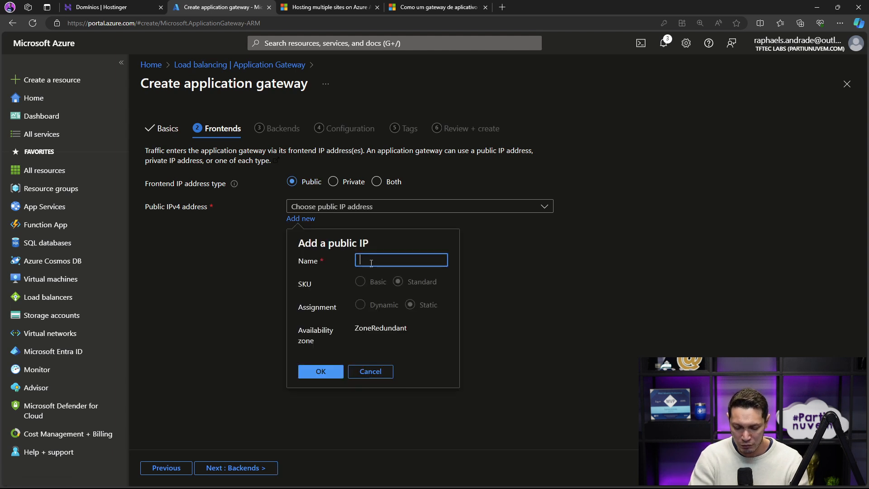
type("pip-")
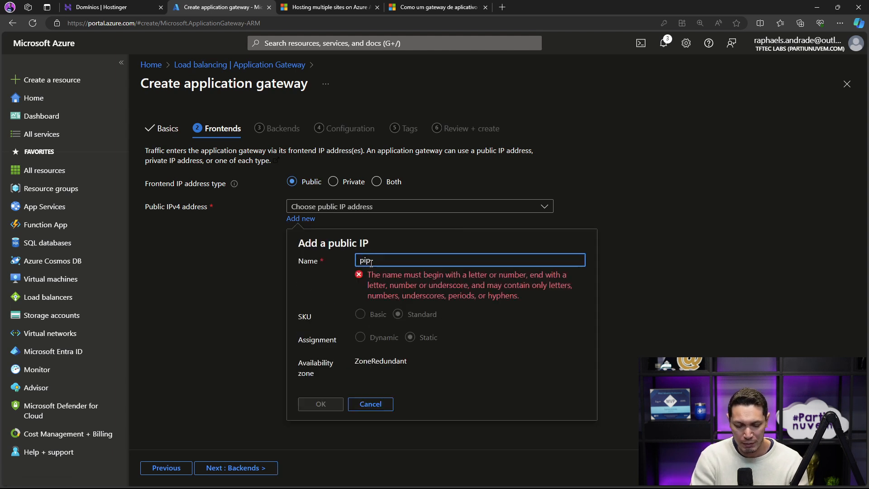
type("appgw01")
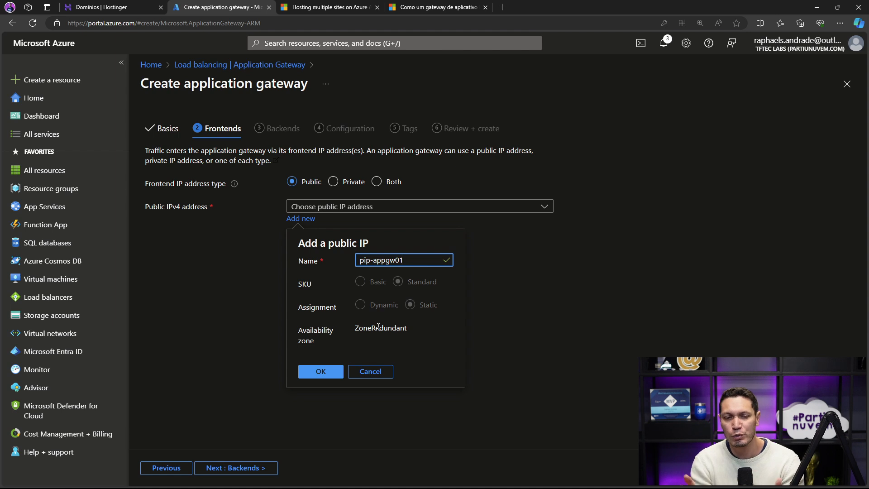
left_click(325, 371)
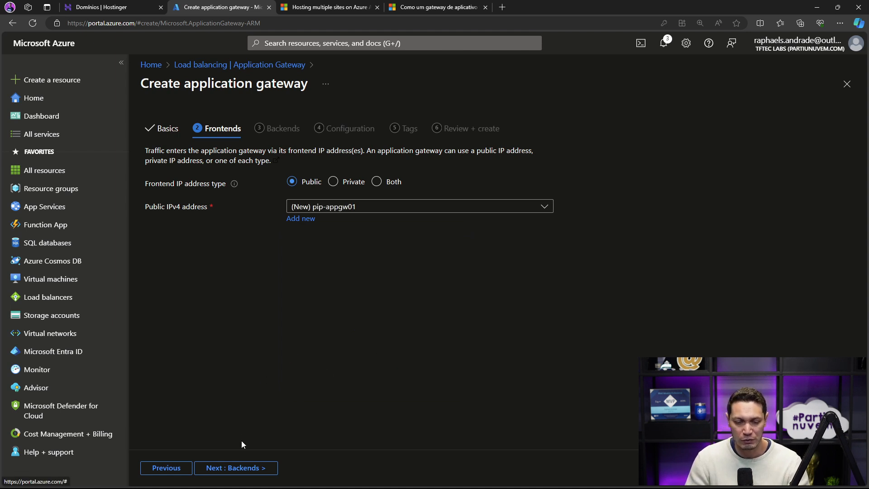
left_click(240, 468)
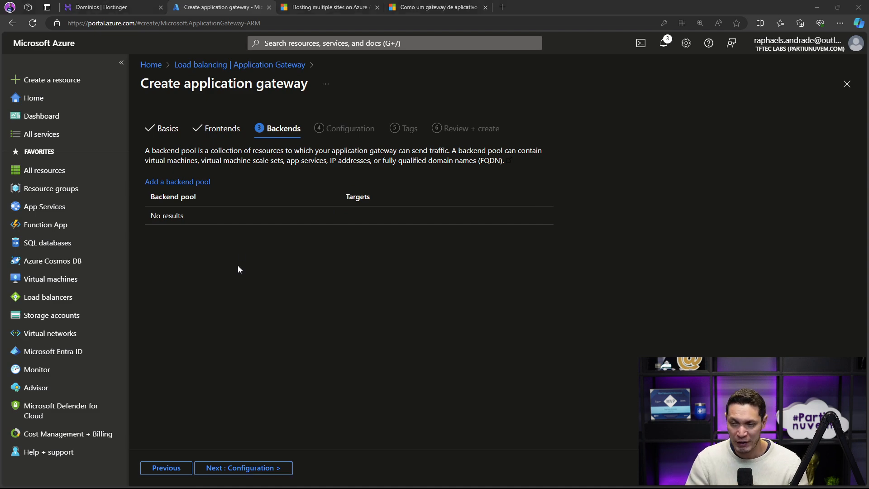
Step: Examine the backend pool types in the documentation's application gateway diagram and return to the gateway creation page
key("ctrl+Tab")
key("ctrl+Tab")
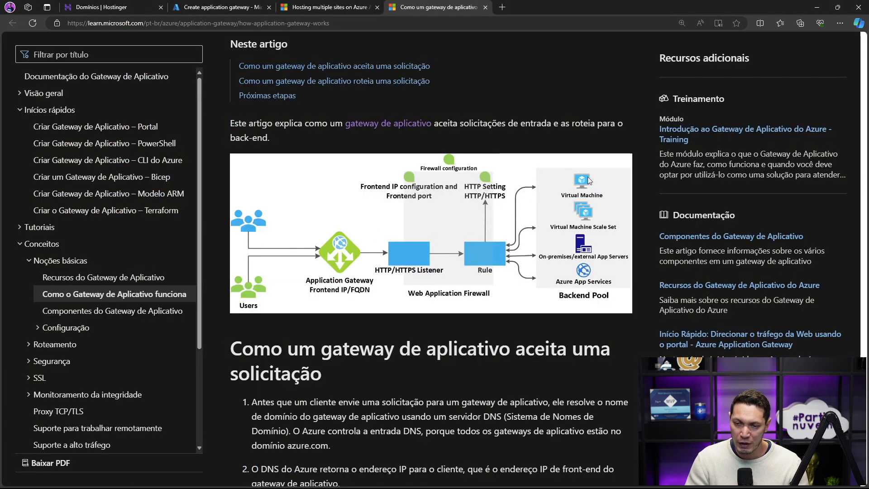
left_click(199, 8)
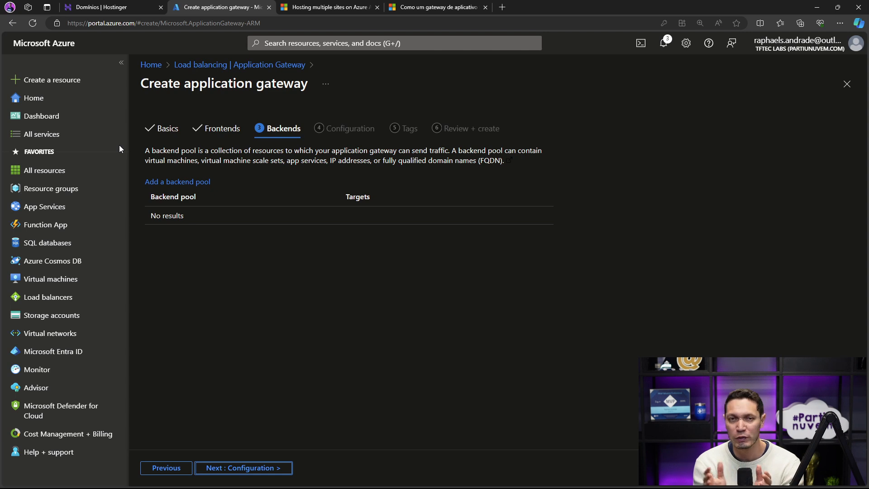
Step: Start a new backend pool named bep-tfteclabs
left_click(168, 182)
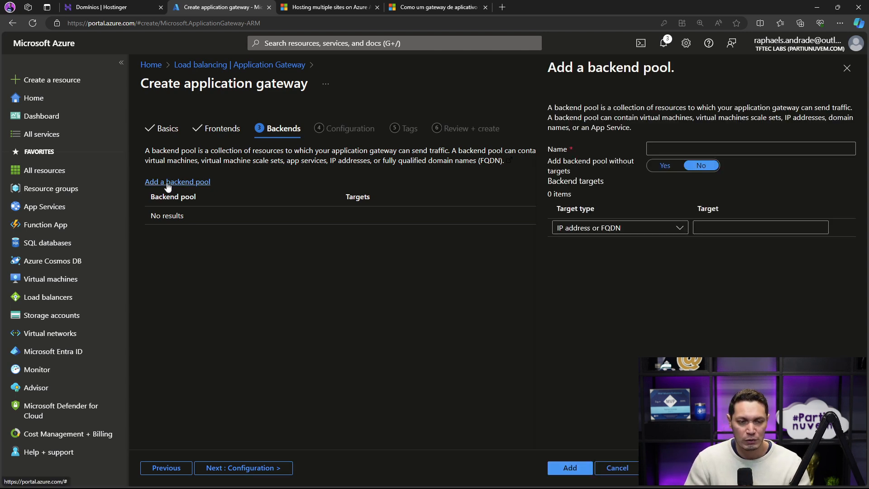
type("b")
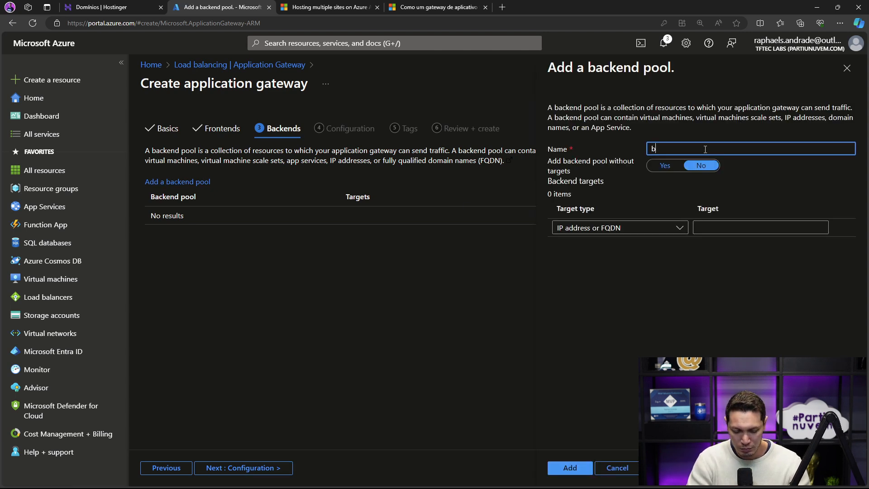
type("ep")
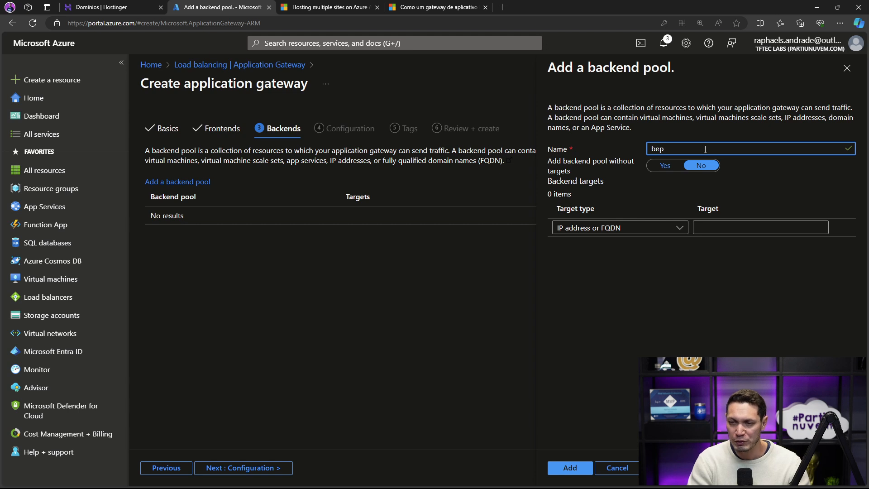
type("-")
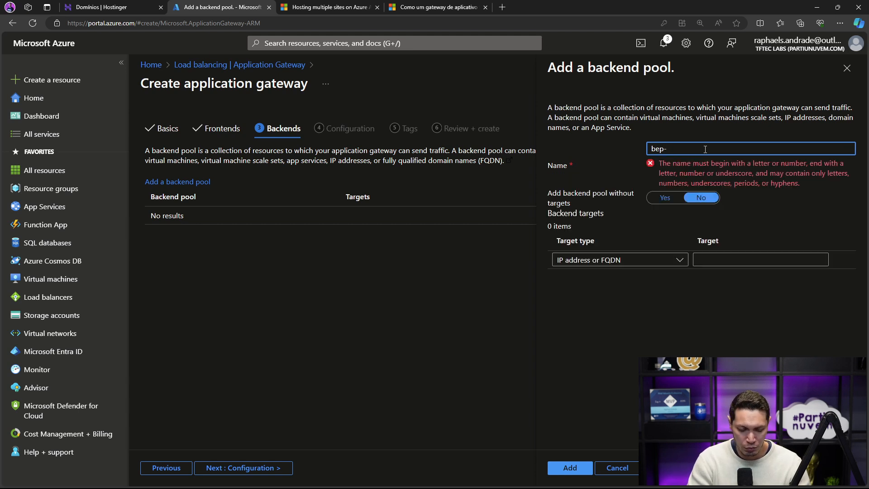
type("tfteclabs")
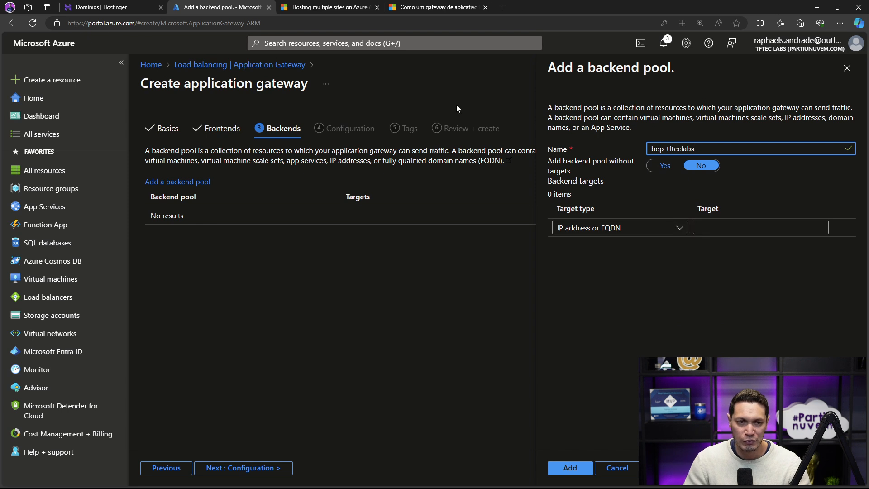
Step: Target the virtual machines vm-tfteclabs-1299_z1 and vm-tfteclabs-1134_z2 in the bep-tfteclabs pool and add the pool to the gateway
left_click(677, 228)
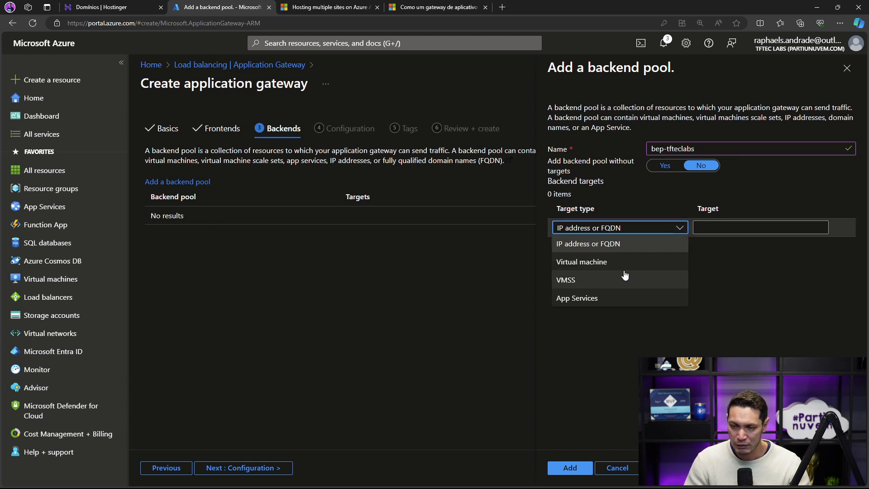
left_click(590, 264)
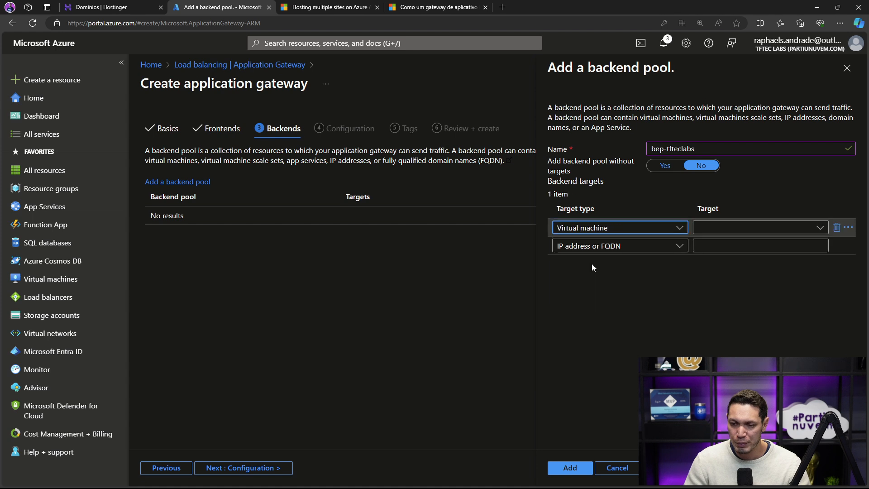
left_click(821, 228)
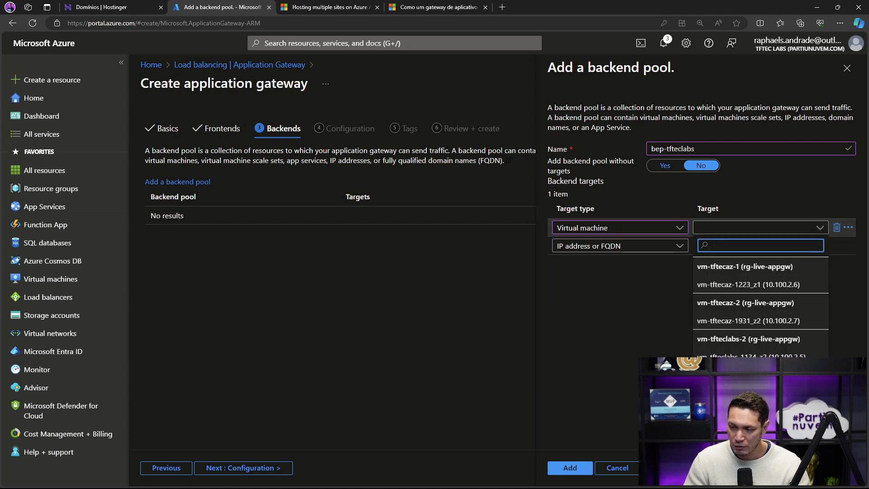
left_click(742, 393)
left_click(683, 249)
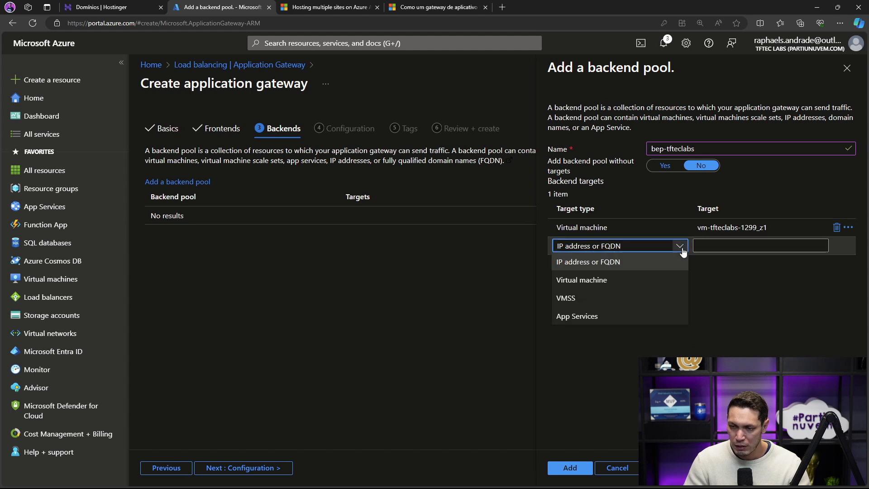
left_click(581, 279)
left_click(820, 247)
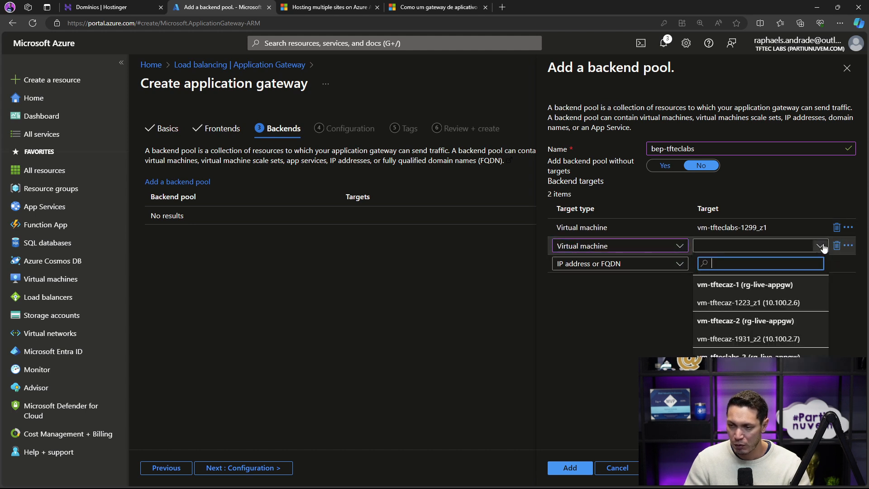
left_click(760, 375)
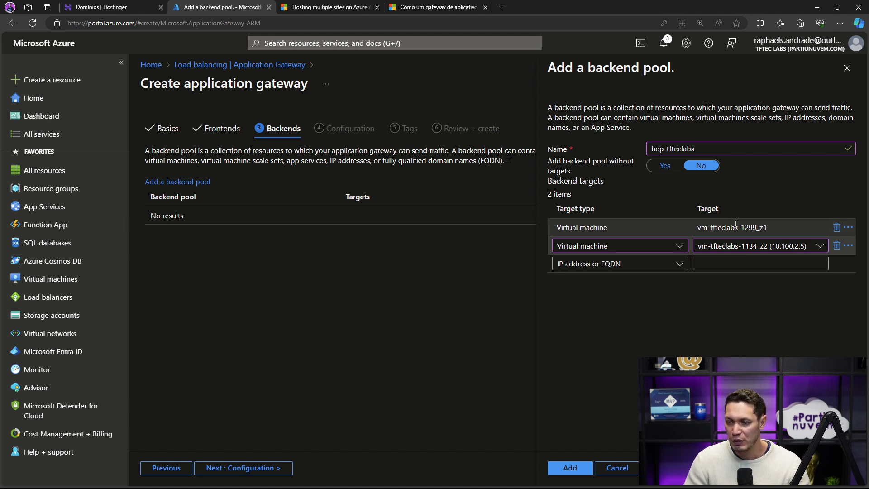
left_click(569, 469)
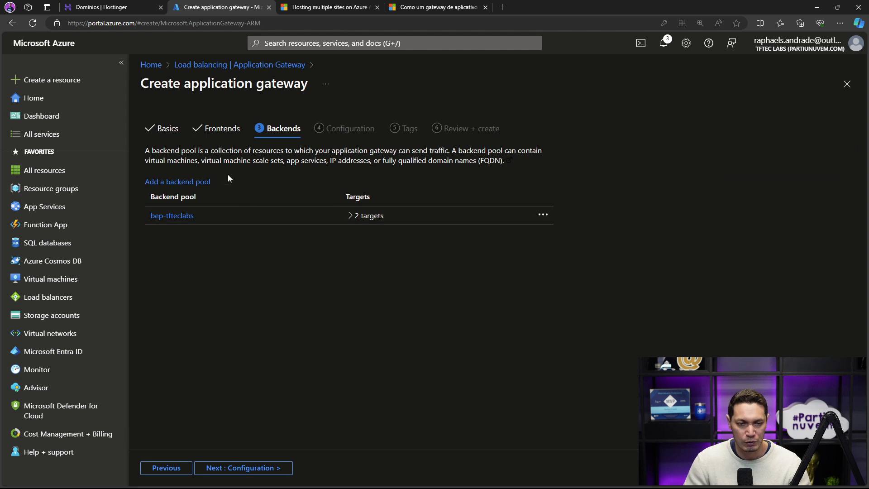
Step: Start a second backend pool named bep-tftecaz
left_click(202, 182)
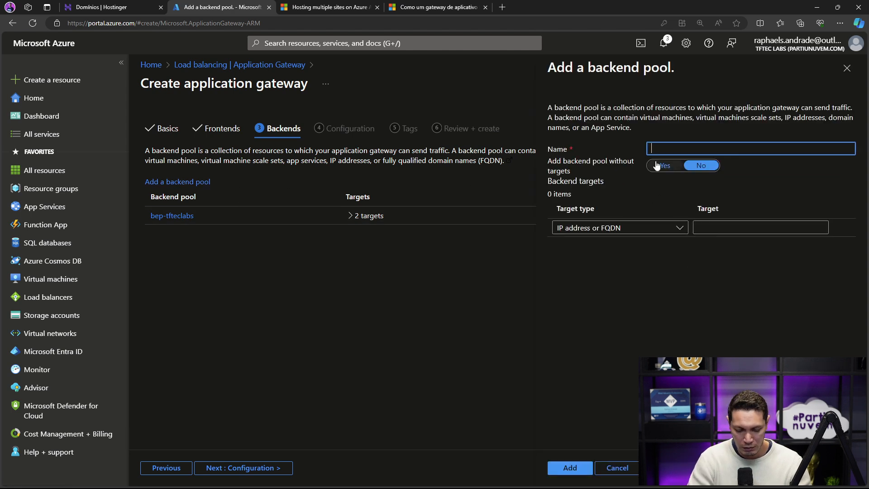
type("bep-")
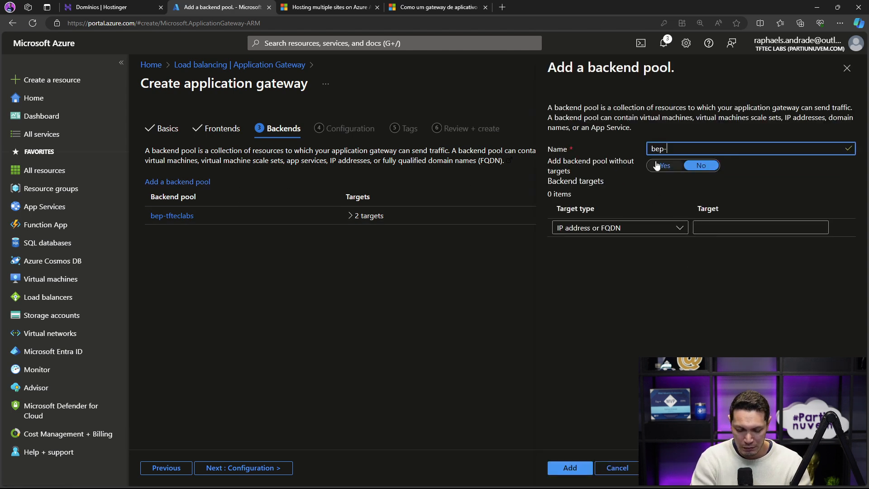
type("tftecaz")
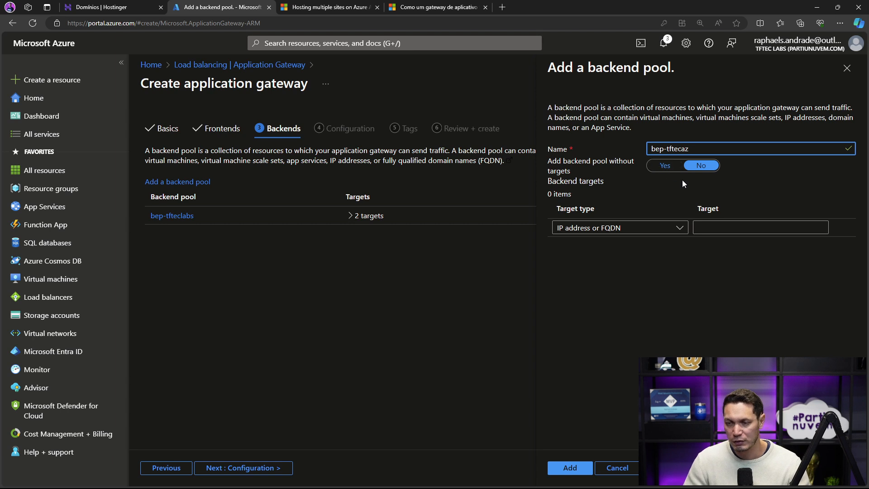
Step: Target the virtual machines vm-tftecaz-1223_z1 and vm-tftecaz-1931_z2 in the bep-tftecaz pool and add the pool to the gateway
left_click(681, 231)
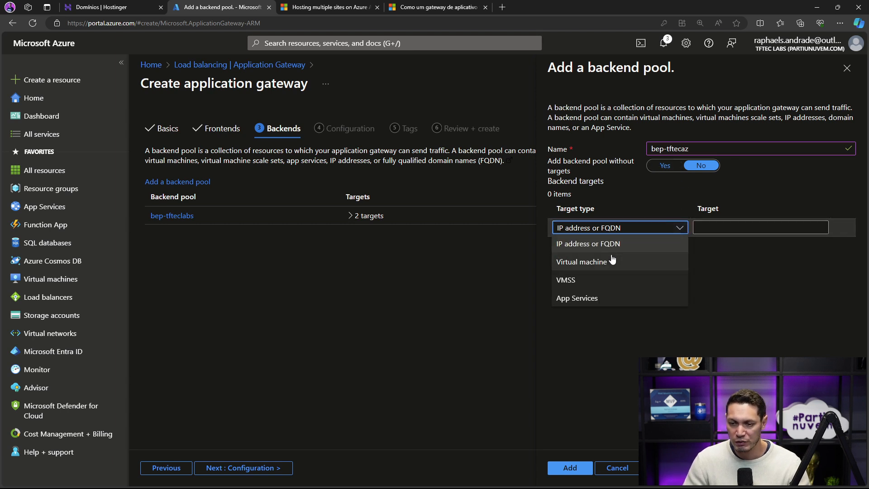
left_click(670, 261)
left_click(823, 230)
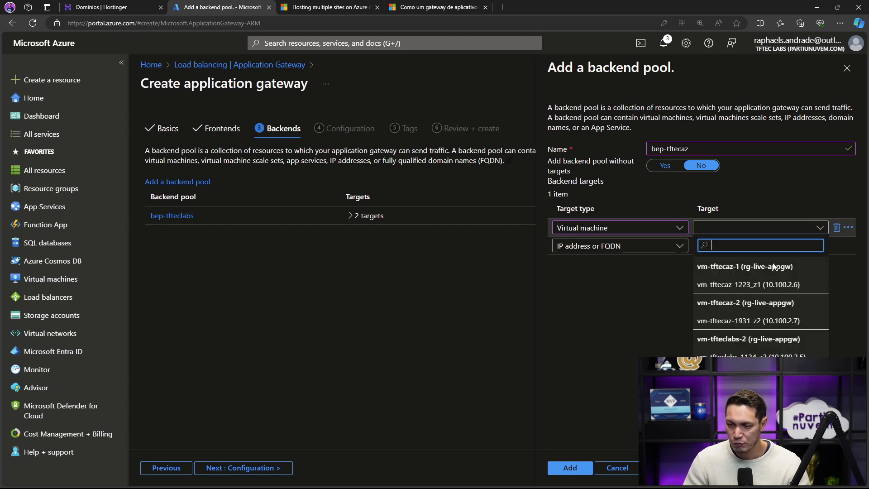
left_click(738, 285)
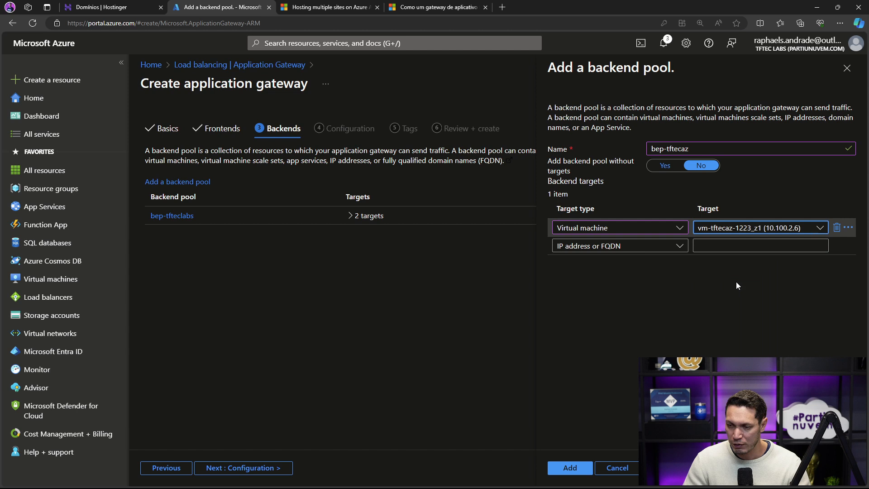
left_click(676, 246)
left_click(584, 279)
left_click(820, 246)
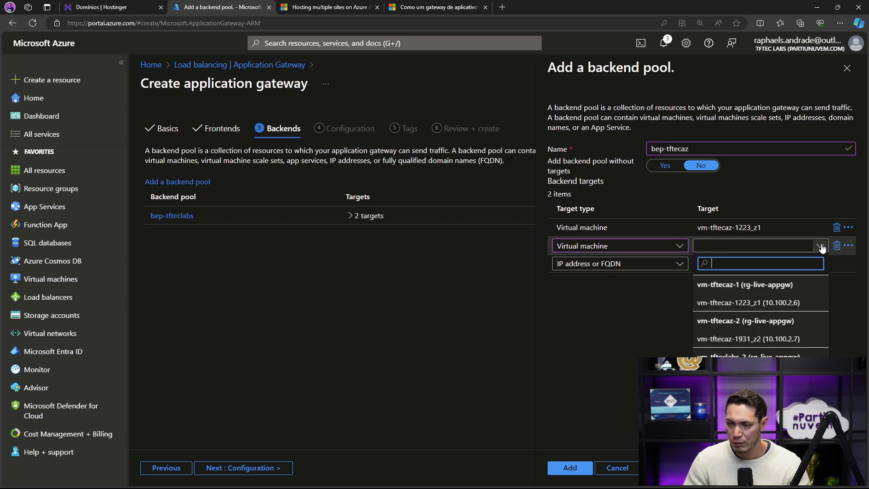
left_click(747, 337)
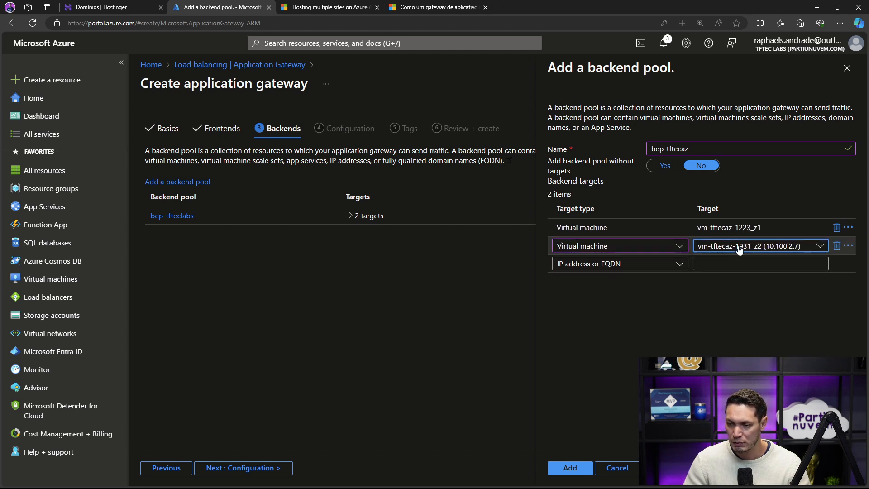
left_click(571, 466)
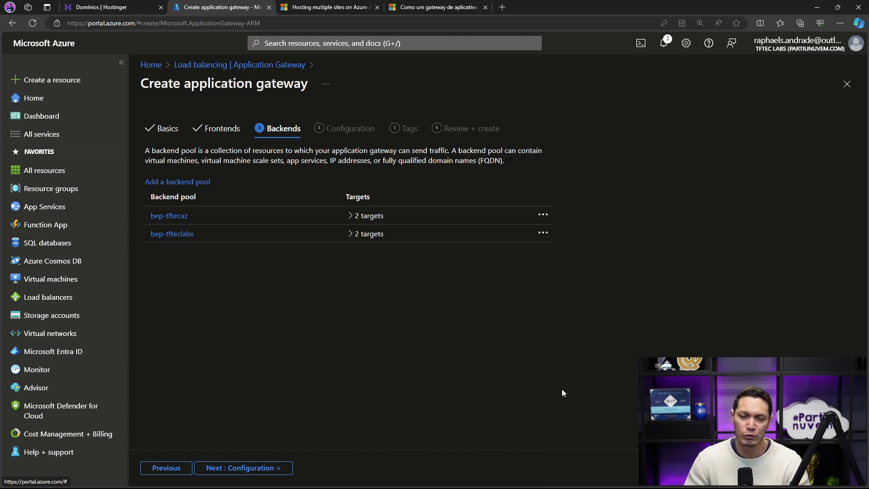
Step: Expand both backend pools to check their targets and continue to the routing configuration
left_click(348, 217)
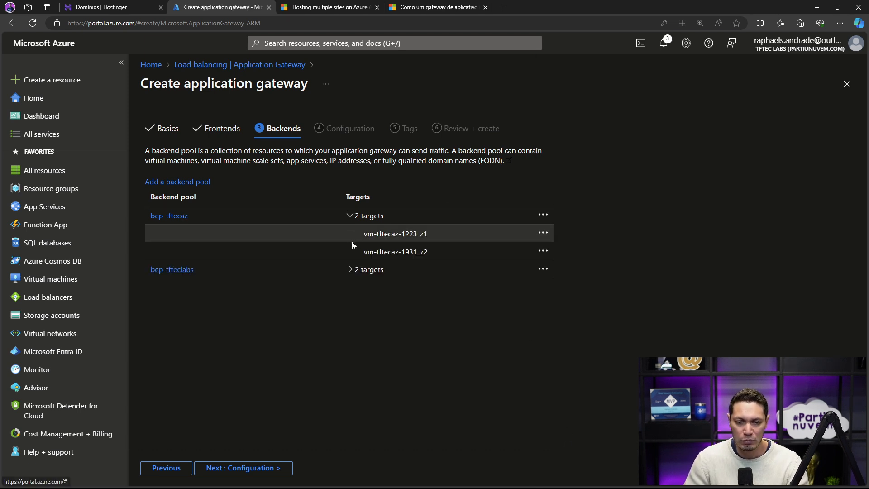
left_click(351, 271)
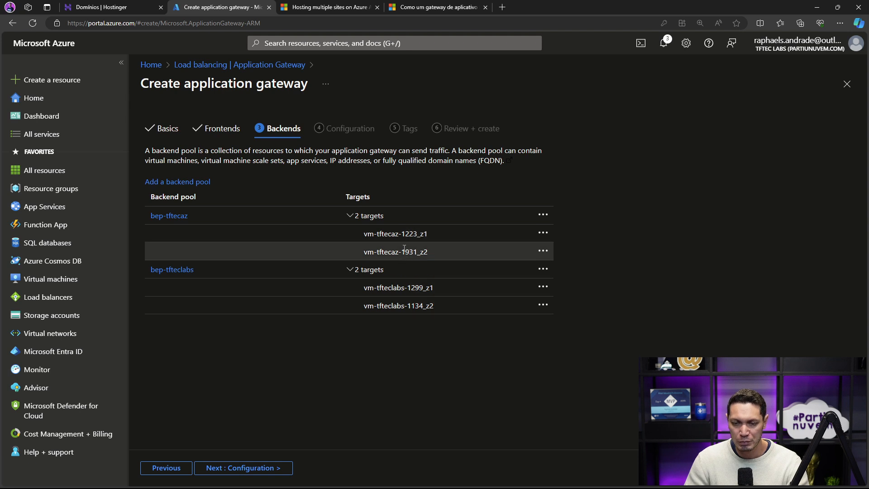
left_click(267, 466)
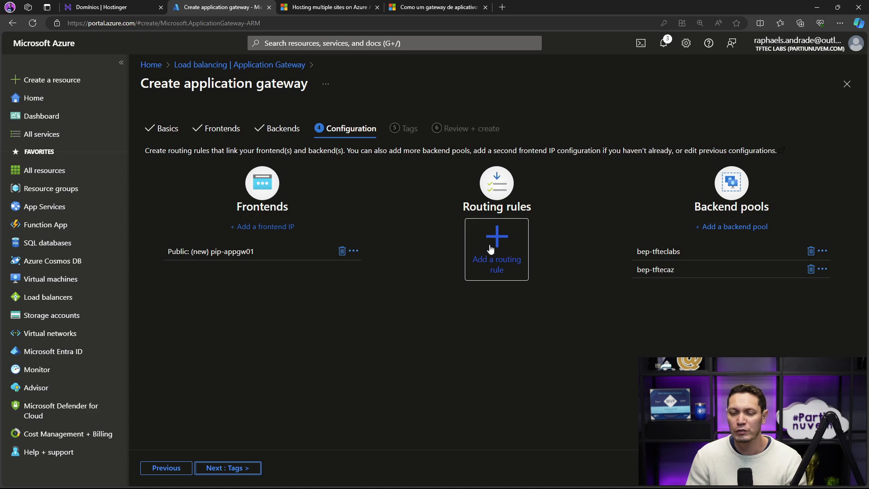
Step: Examine how the listener and rule connect in the documentation's gateway diagram and return to the routing configuration
key("ctrl+Tab")
key("ctrl+Tab")
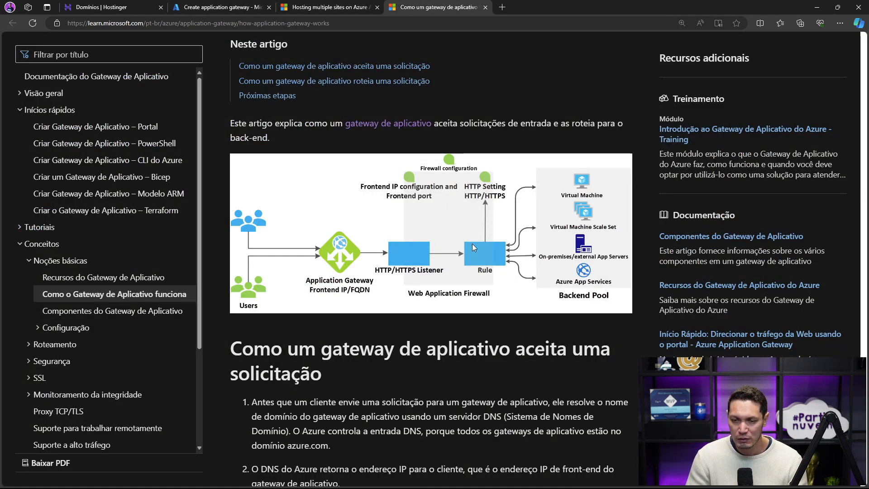
left_click(208, 5)
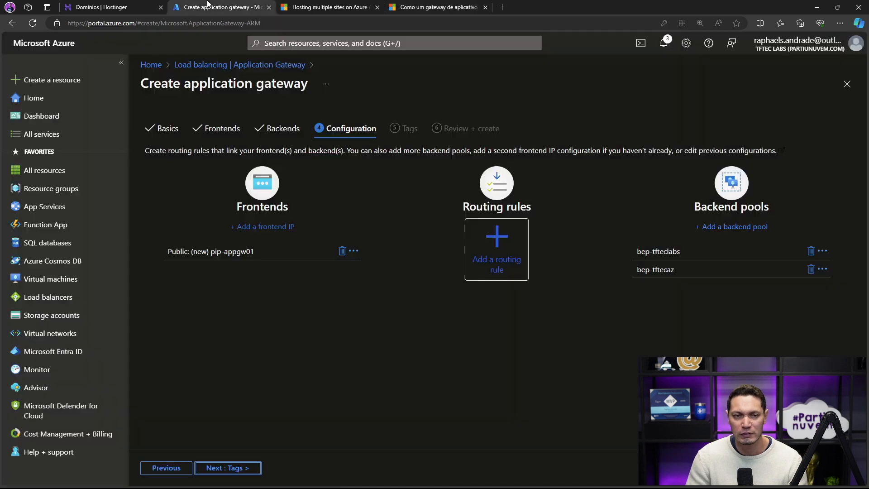
Step: Start a new routing rule named route-tfteclabs with priority 100
left_click(498, 238)
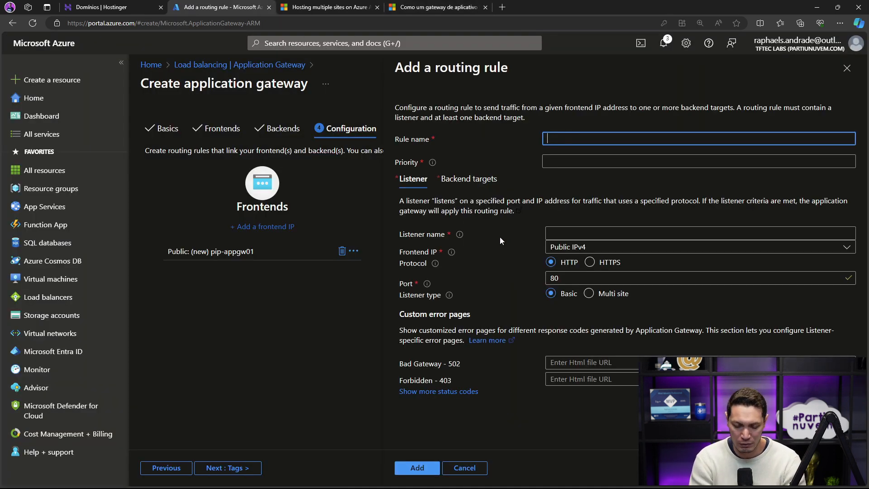
type("ro")
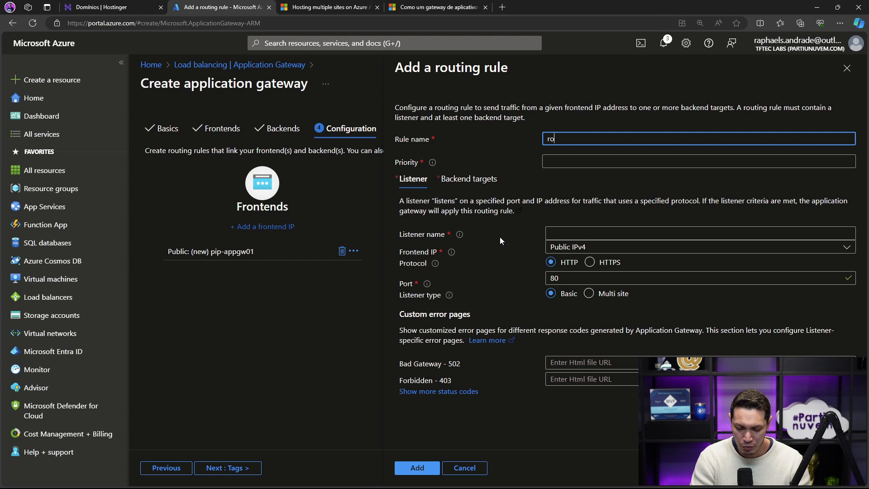
type("ute-tft")
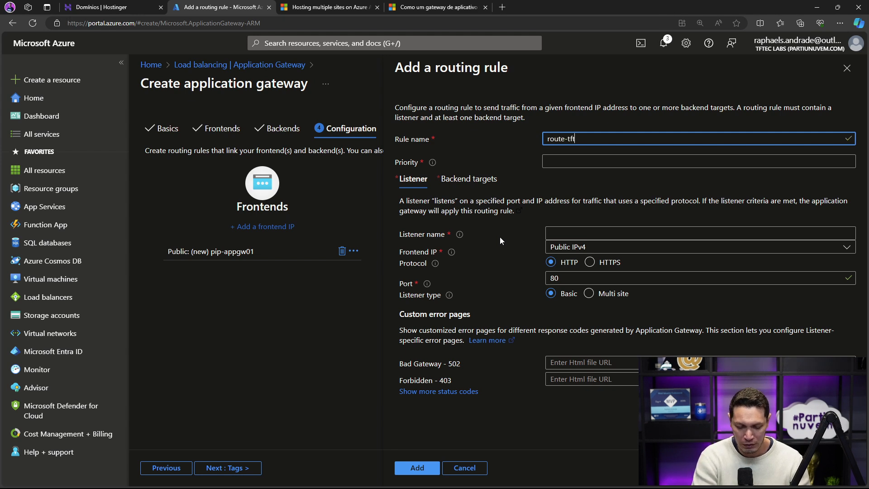
type("eclabs")
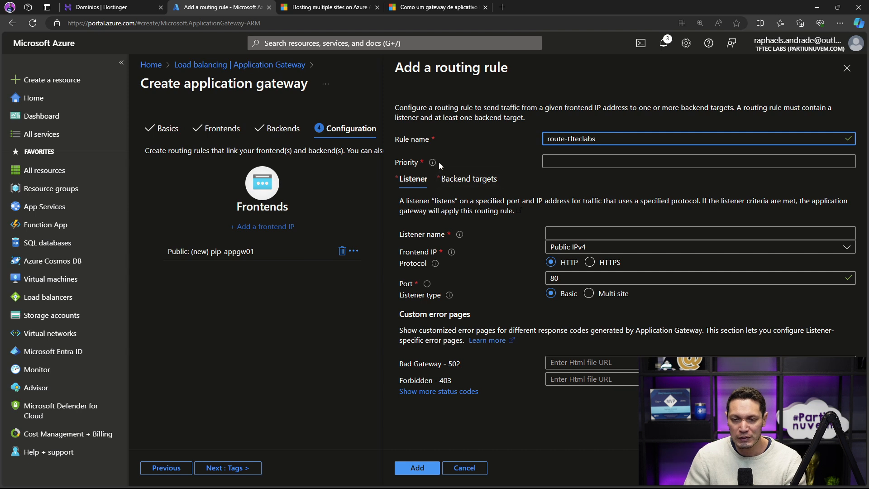
mouse_move(433, 165)
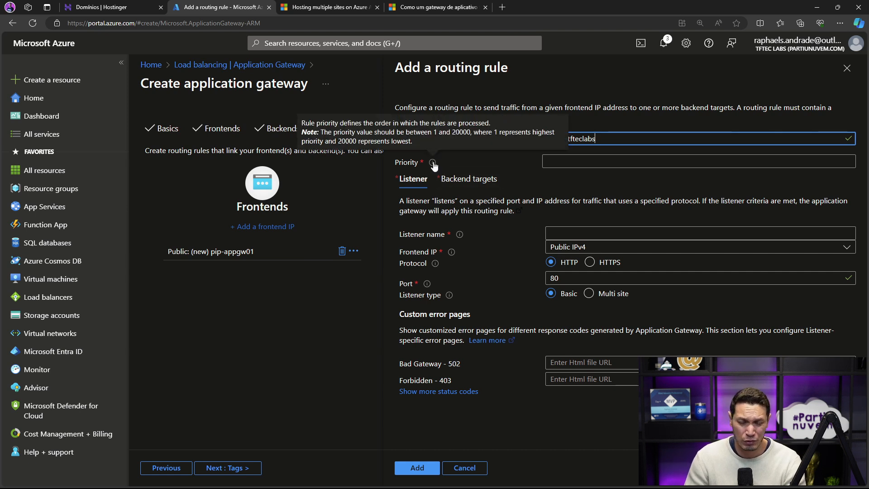
left_click(578, 160)
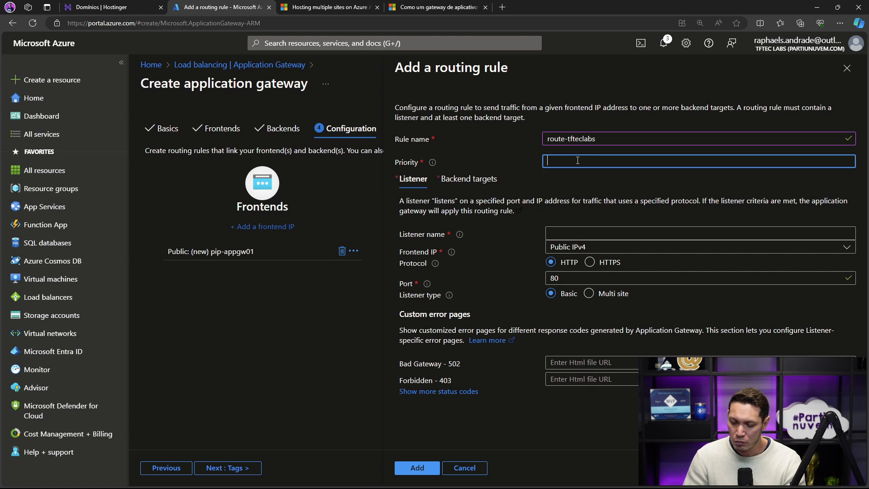
type("100")
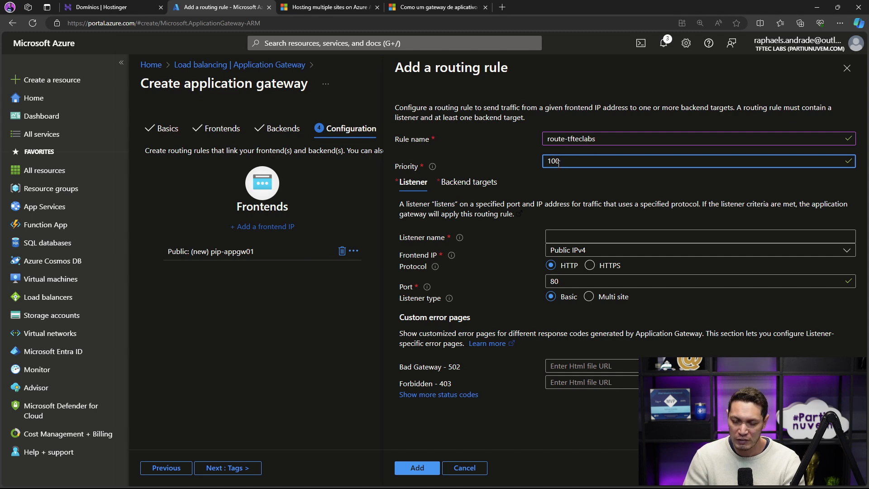
Step: Name the rule's listener lst-tfteclabs, check the HTTPS protocol options and set the protocol back to HTTP
left_click(558, 235)
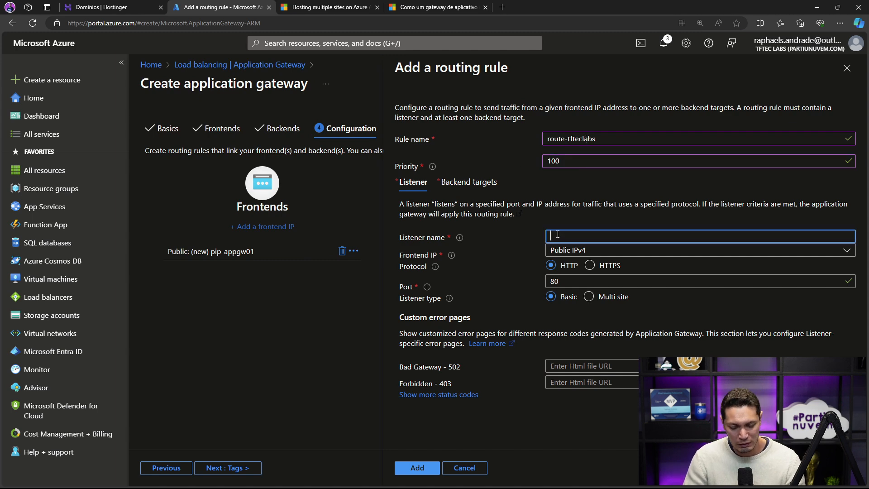
key("alt+Tab")
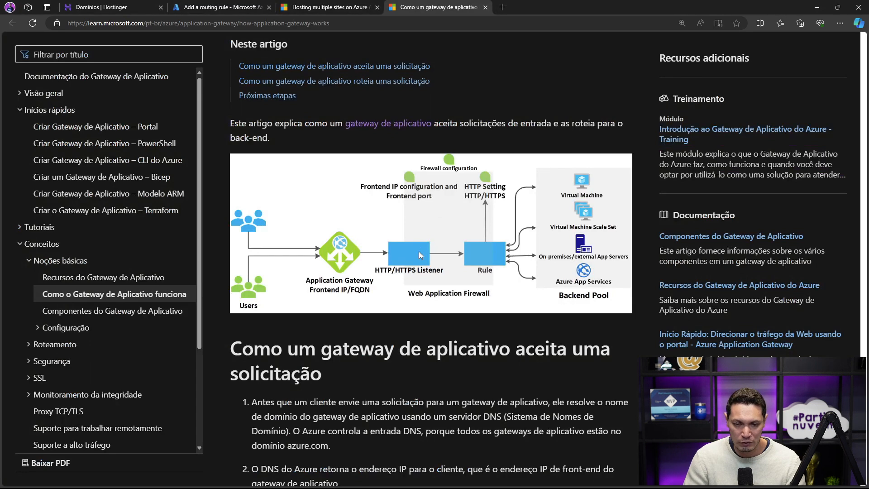
key("alt+Tab")
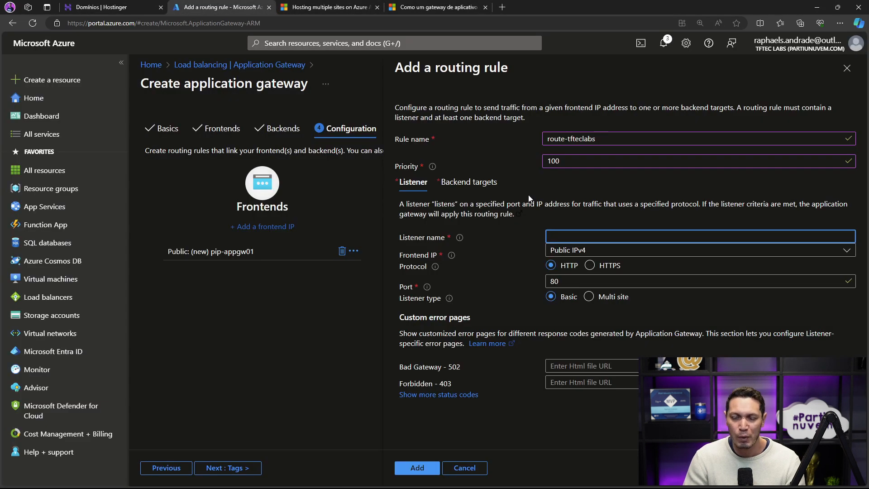
type("ls")
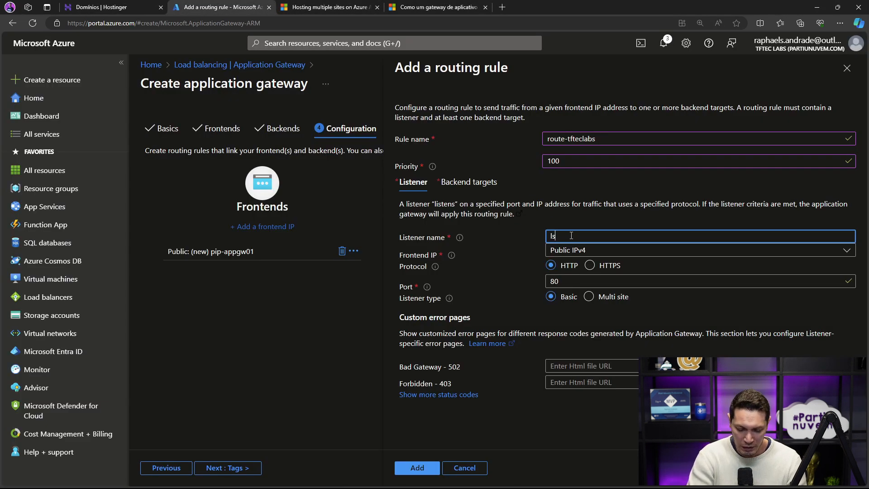
type("t-tfteclabs")
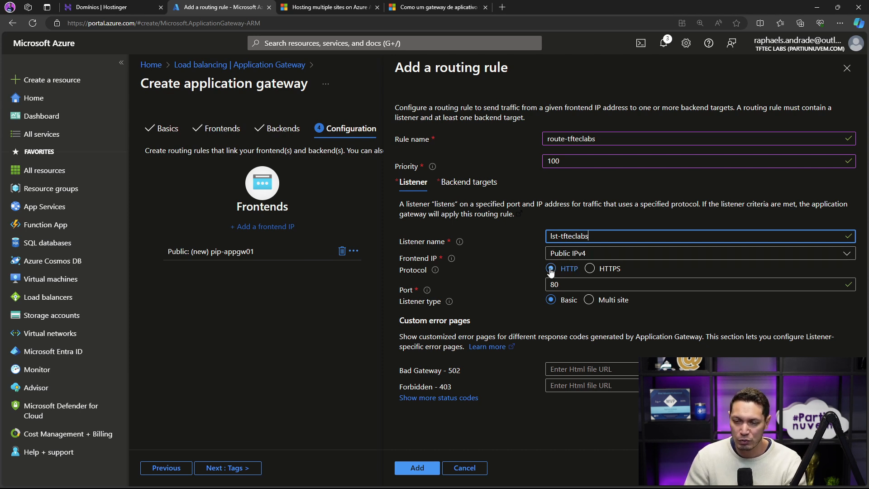
left_click(596, 271)
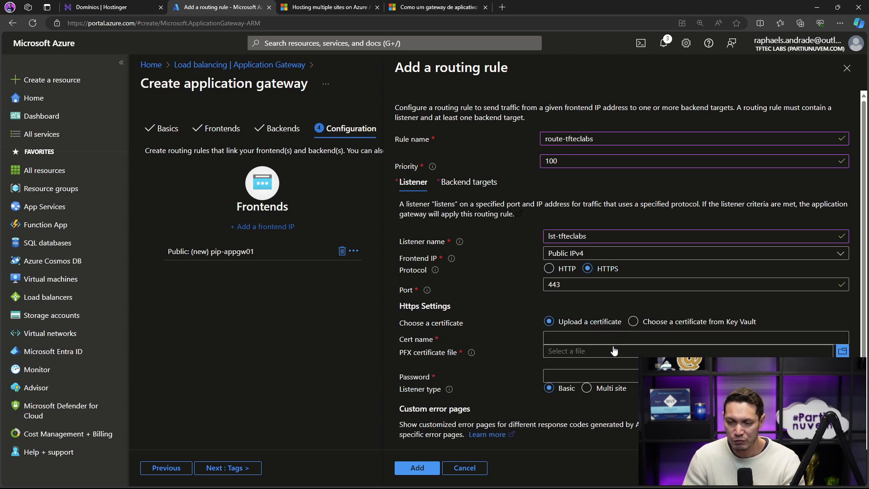
left_click(549, 268)
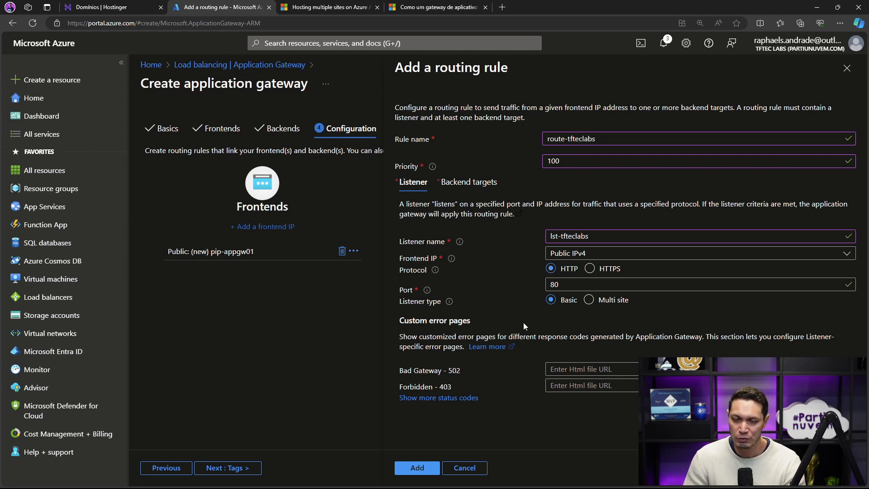
Step: Set the listener type to Multi site and enter tfteclabs.cloud as its single host name
left_click(589, 300)
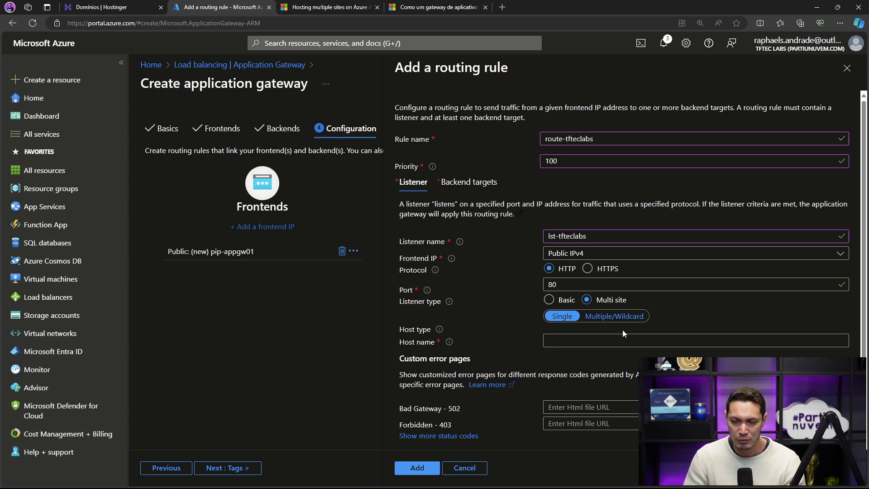
left_click(544, 340)
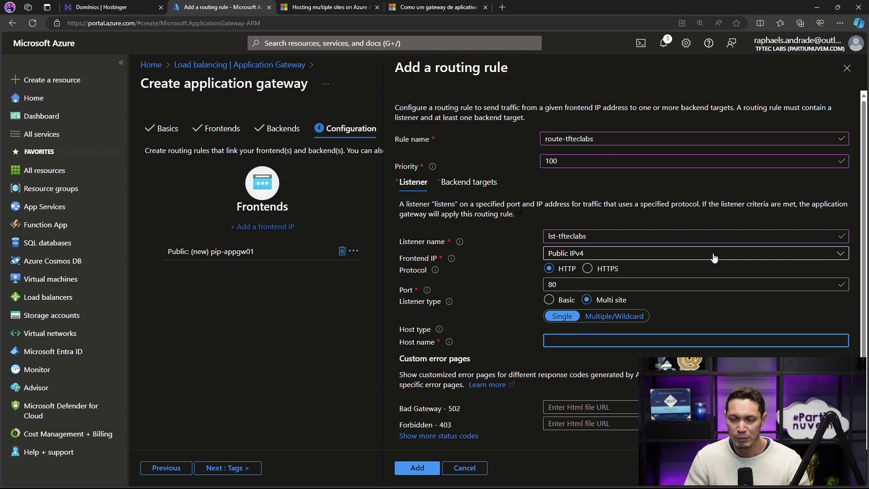
type("tfte")
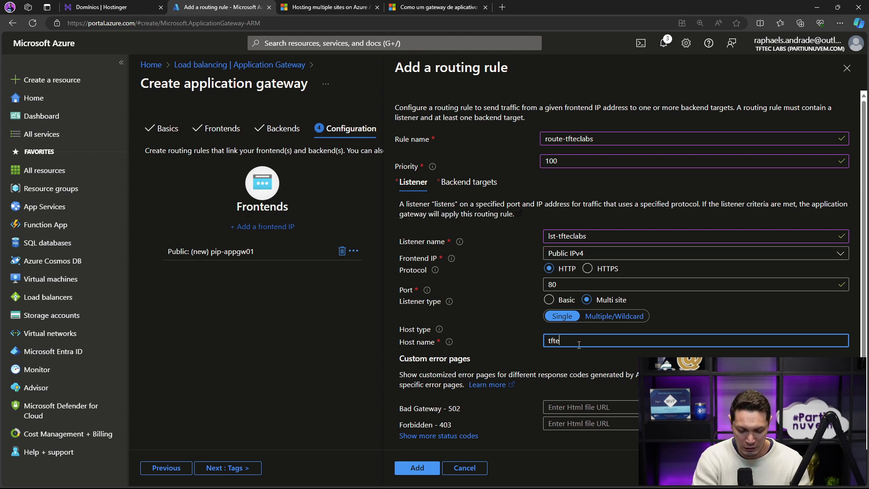
type("clabs.cloud")
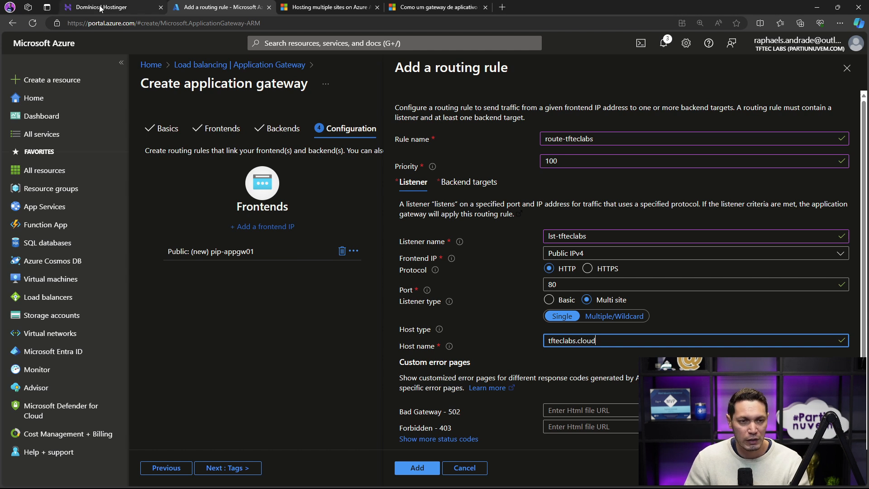
Step: Copy the domain tflabs.cloud from the Hostinger domain list and replace the listener's host name with it
left_click(86, 7)
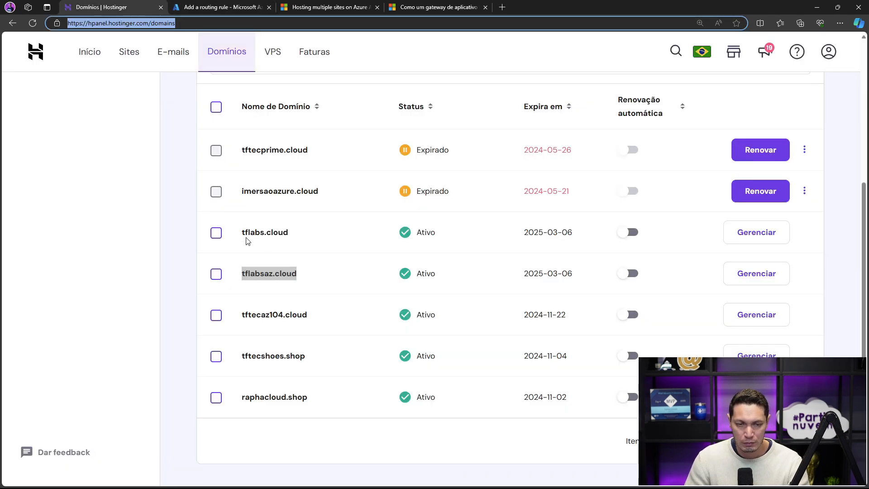
left_click_drag(293, 233, 240, 234)
key("ctrl+c")
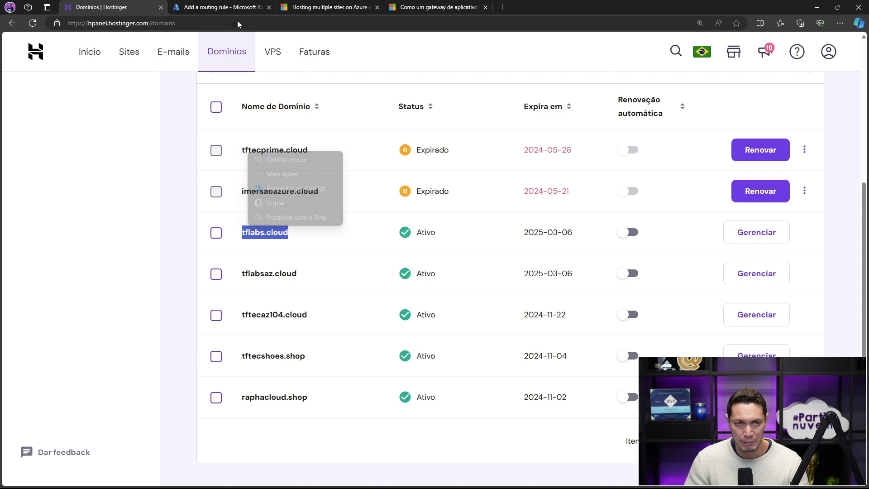
left_click(263, 4)
left_click_drag(614, 342, 504, 337)
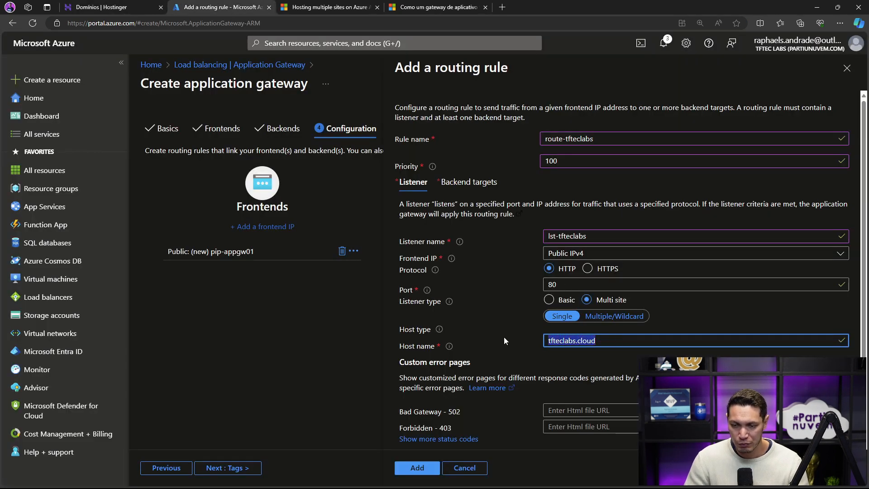
key("ctrl+v")
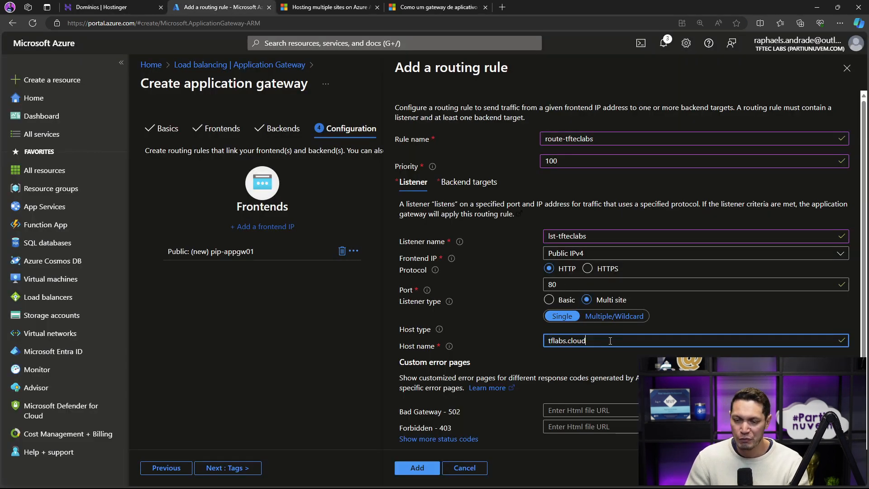
scroll(589, 345, "down", 1)
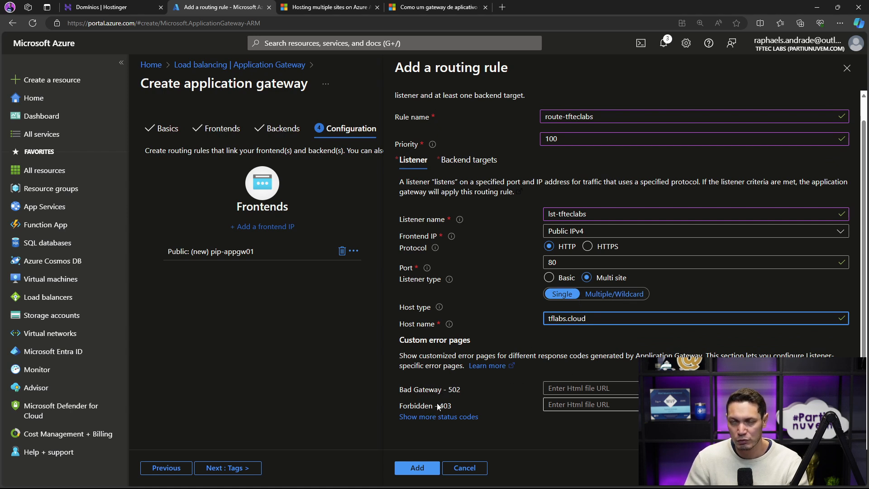
scroll(596, 191, "up", 1)
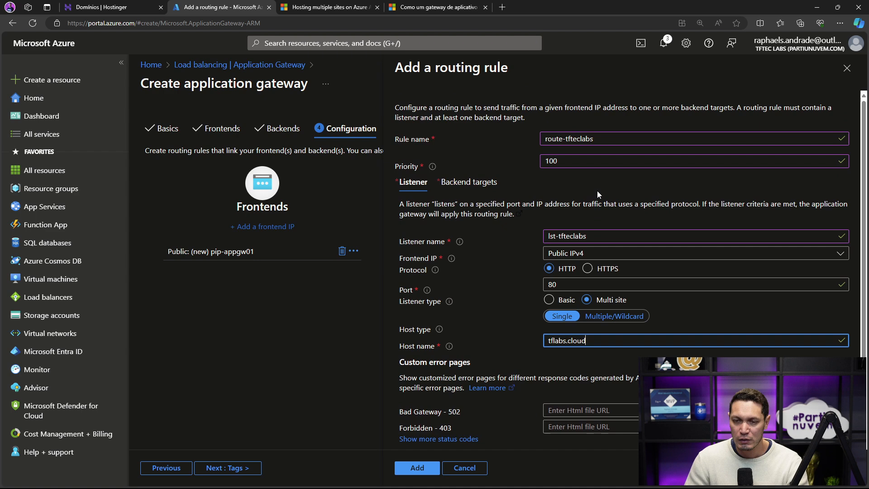
Step: Check the backend pool in the documentation's gateway diagram and choose bep-tfteclabs as the rule's backend target
left_click(473, 185)
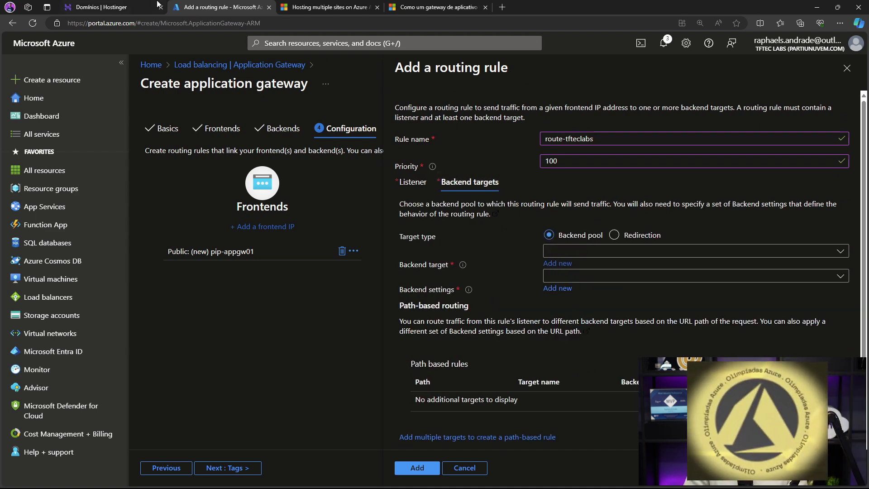
left_click(390, 8)
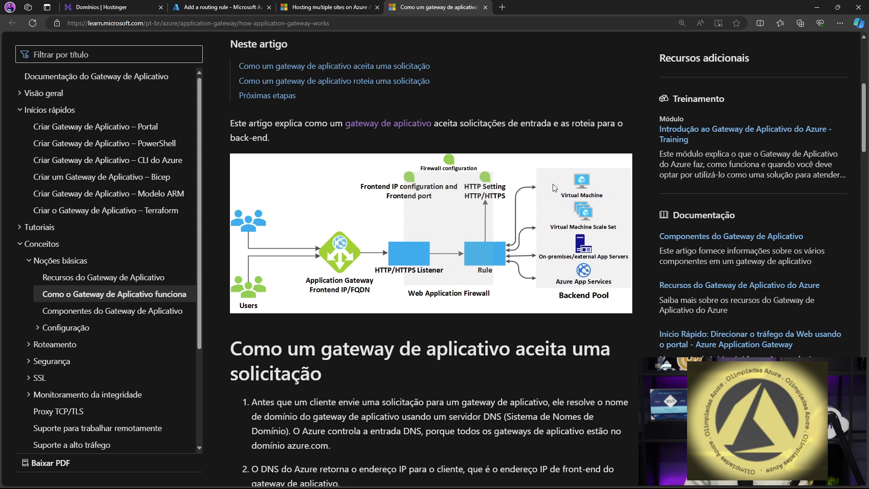
left_click(217, 8)
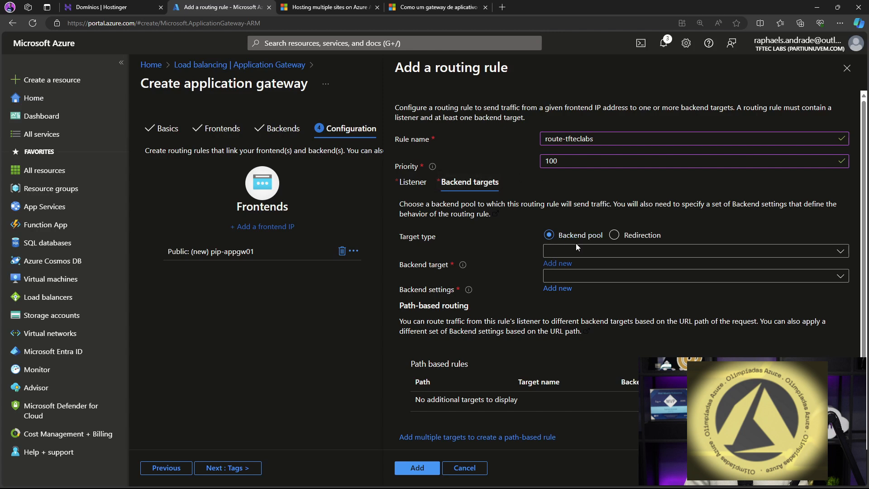
left_click(588, 253)
left_click(581, 267)
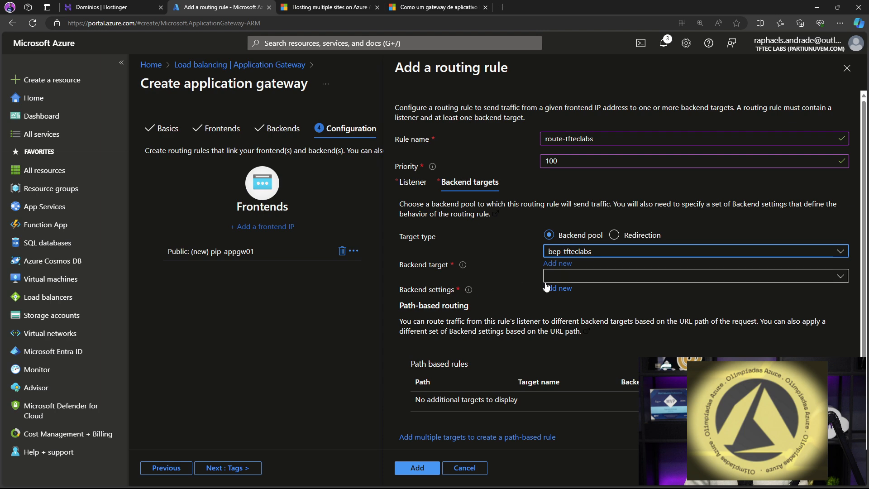
Step: Review the domain list and gateway diagram, and start a new backend setting named sts-tfteclabs for the rule
left_click(132, 5)
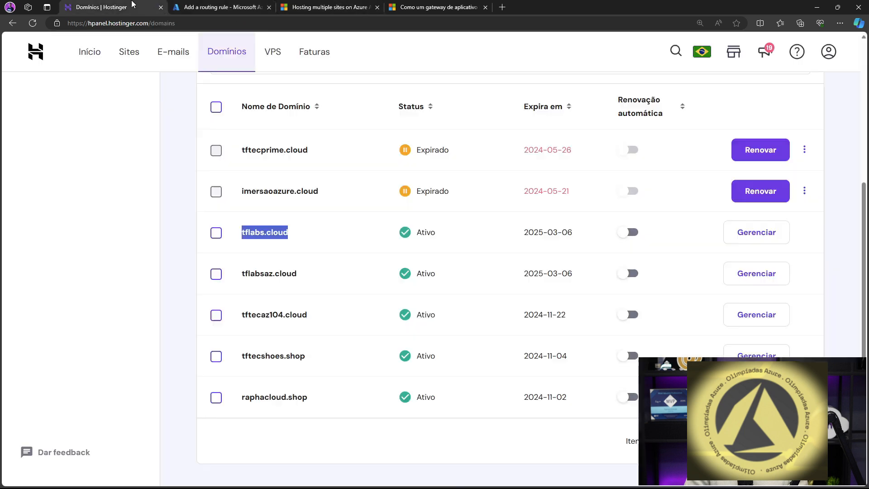
left_click(241, 6)
left_click(444, 7)
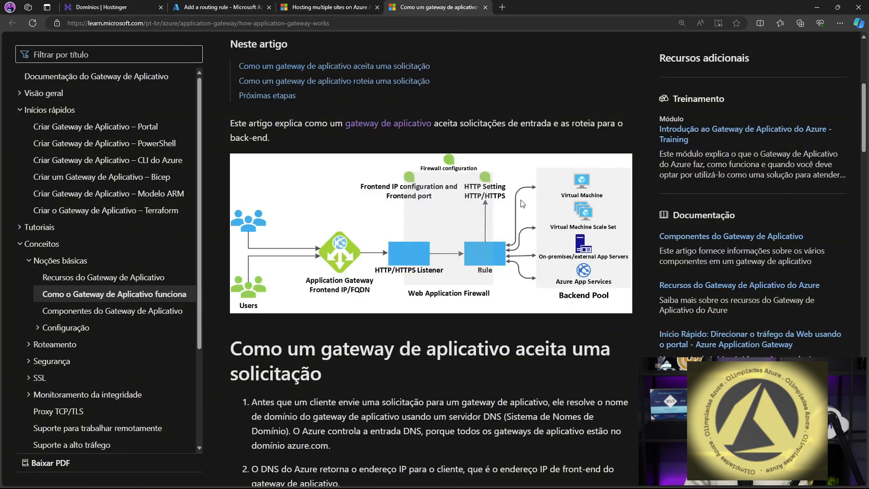
left_click(215, 5)
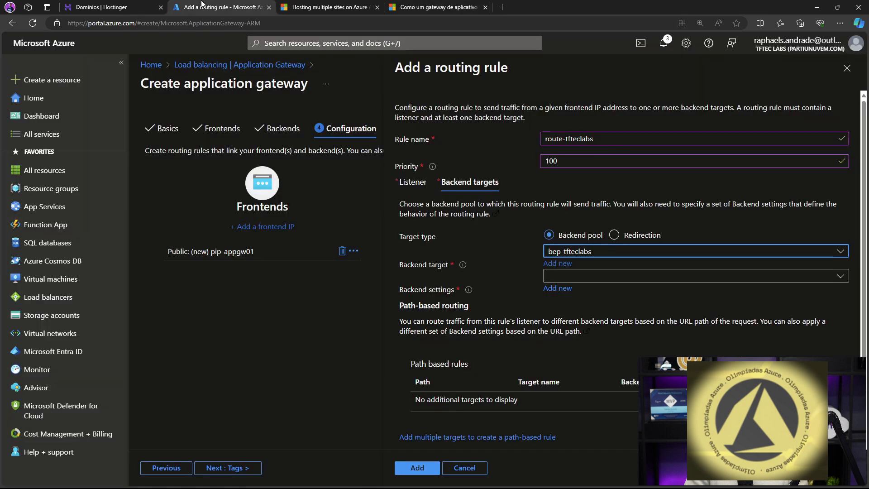
left_click(625, 275)
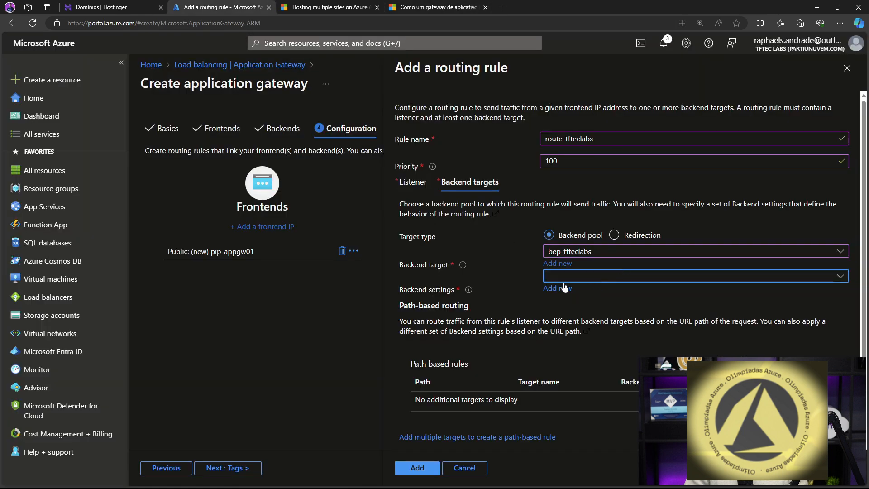
left_click(561, 288)
left_click(561, 130)
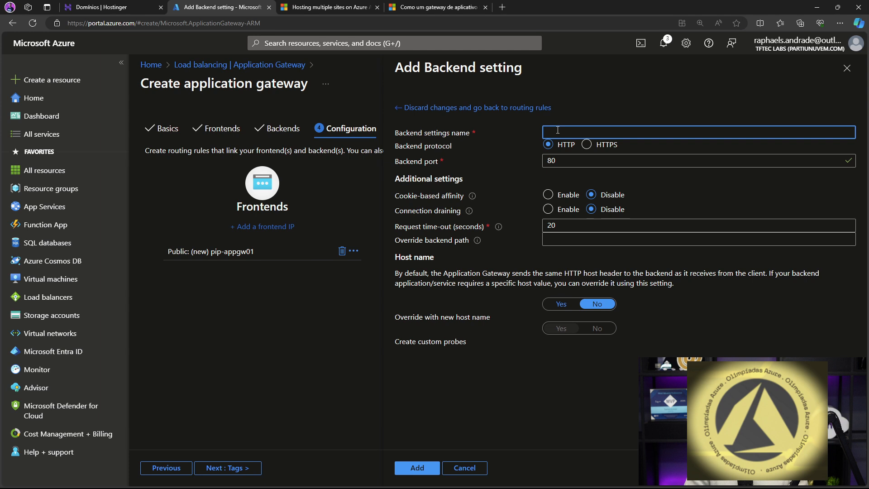
type("sts-tf")
type("labs")
Step: Check the gateway diagram again, save the backend setting and add the finished routing rule to the gateway
left_click(411, 7)
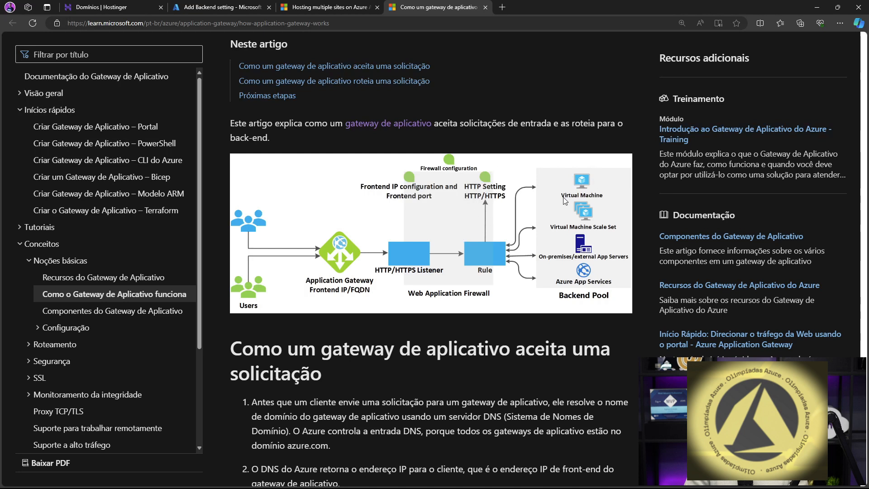
left_click(197, 7)
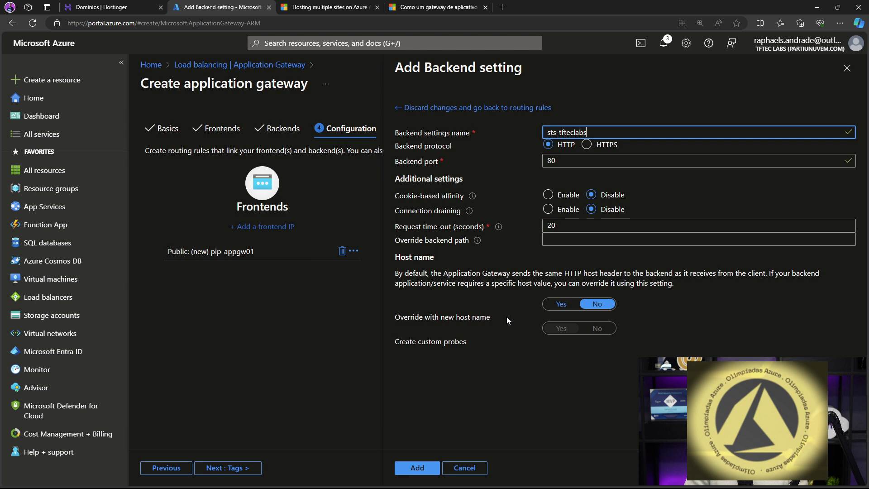
left_click(425, 466)
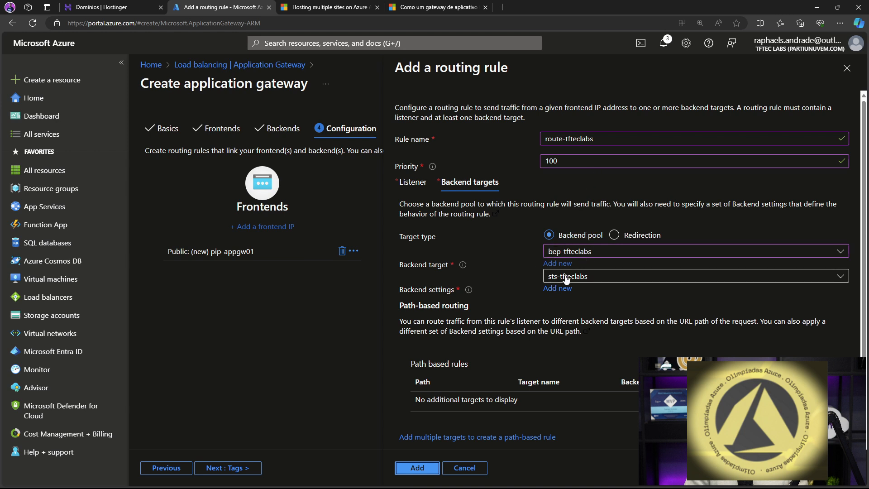
left_click(417, 467)
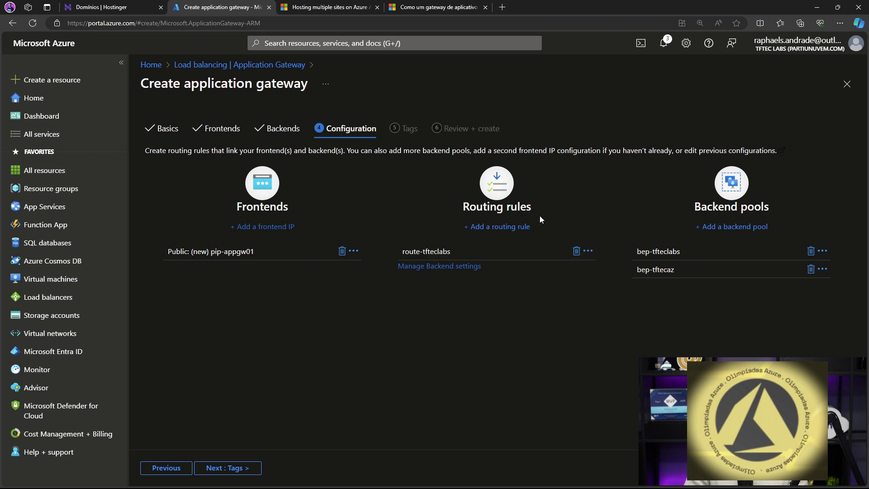
Step: Start a second routing rule named route-tftecaz with priority 101
left_click(509, 227)
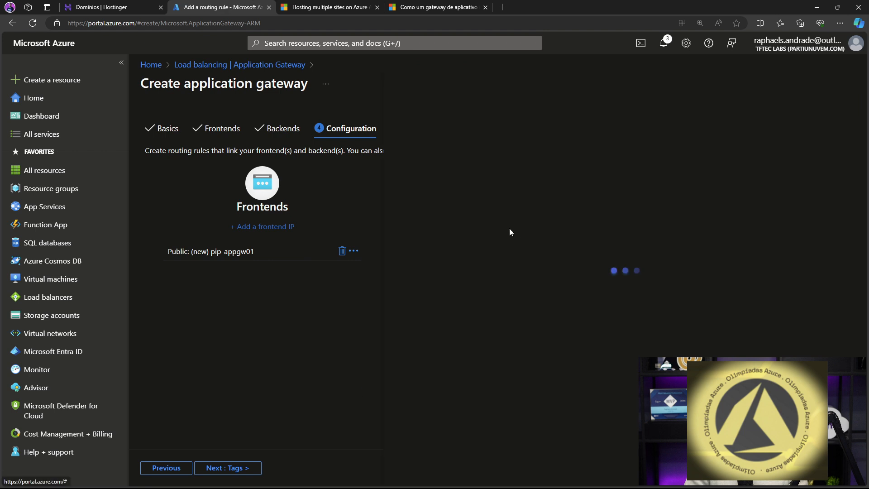
type("rou")
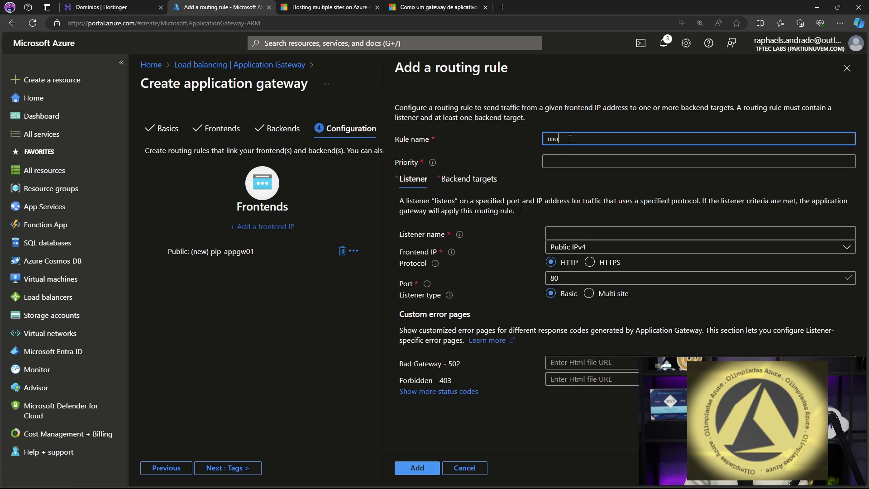
type("te-tftecaz")
left_click(575, 162)
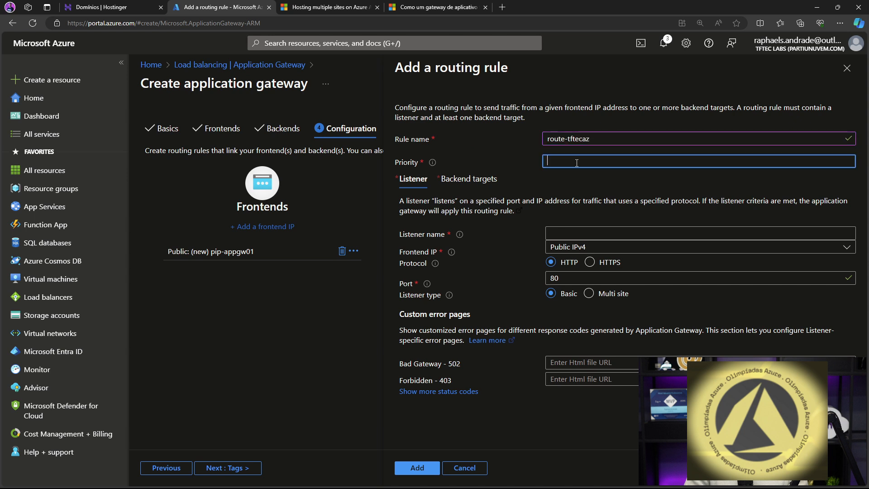
type("101")
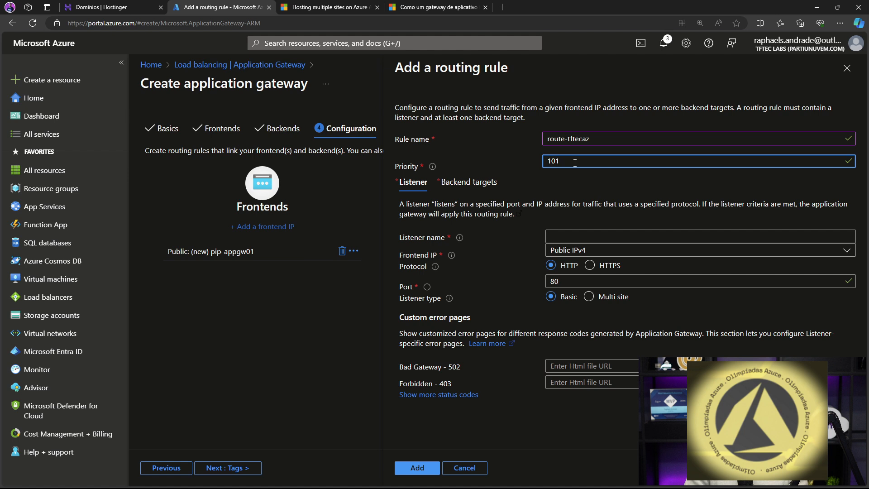
left_click(556, 235)
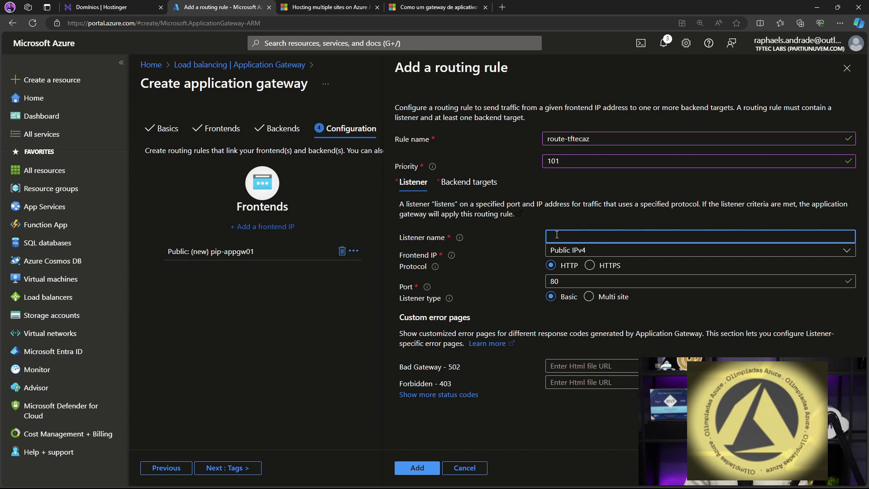
Step: Name the listener lst-tftecaz, make it multi-site, and use the domain tflabsaz.cloud copied from the Hostinger domain list as its host name
type("lst-tftecaz")
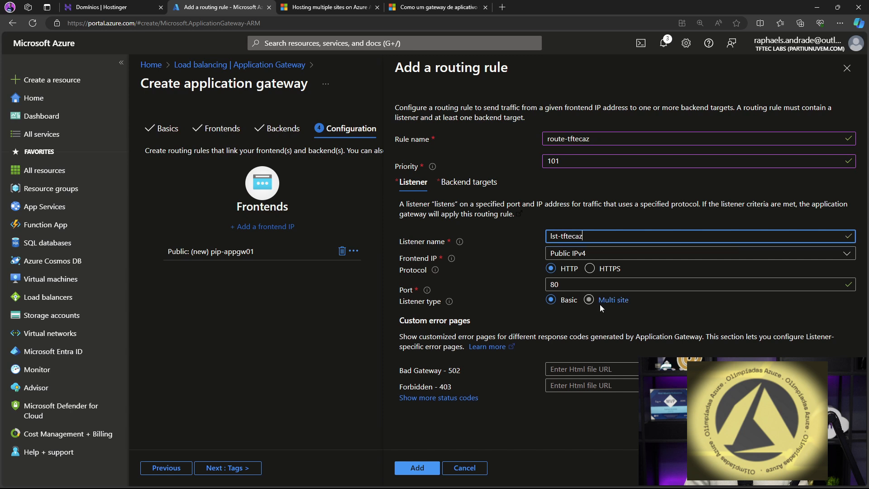
left_click(599, 305)
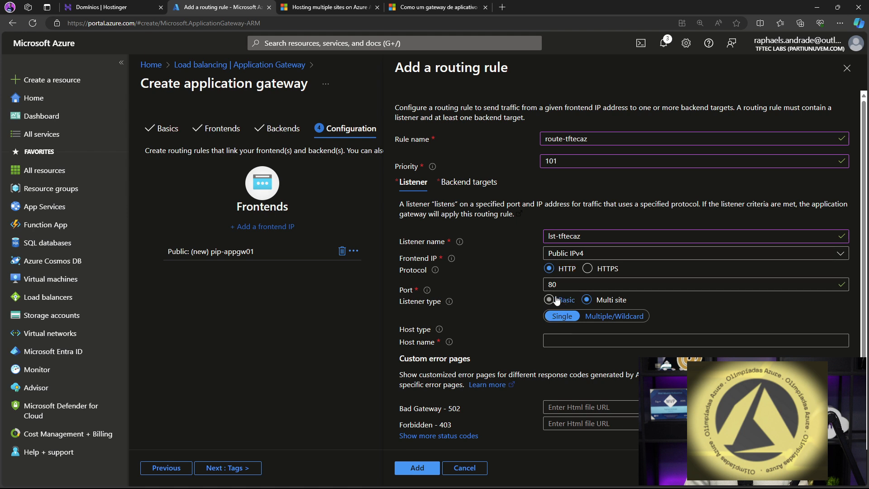
left_click(132, 6)
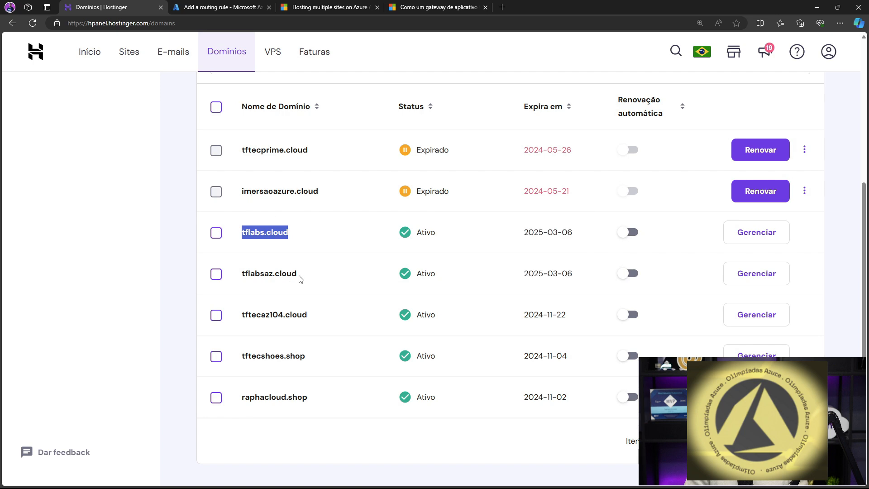
left_click_drag(300, 277, 243, 278)
key("ctrl+c")
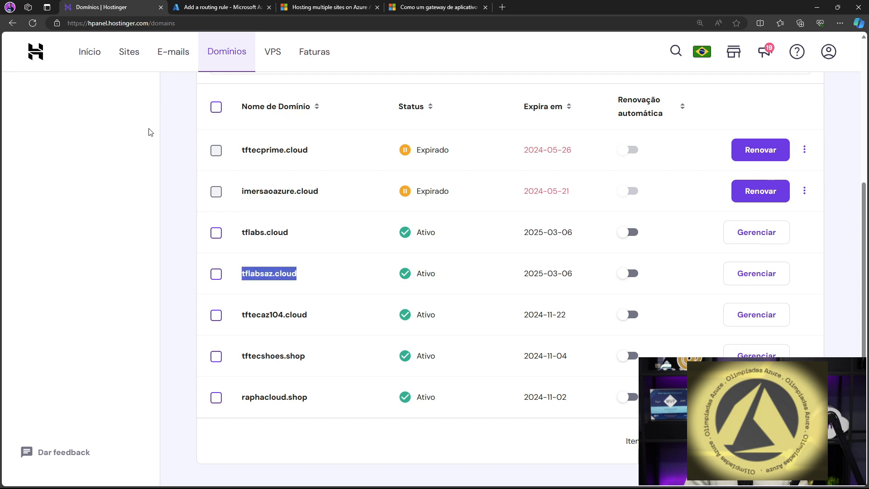
left_click(244, 6)
left_click(609, 341)
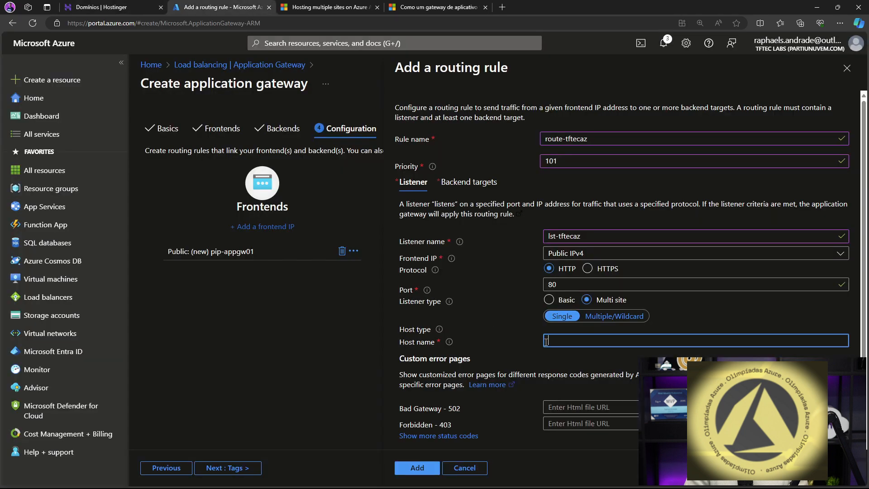
key("ctrl+v")
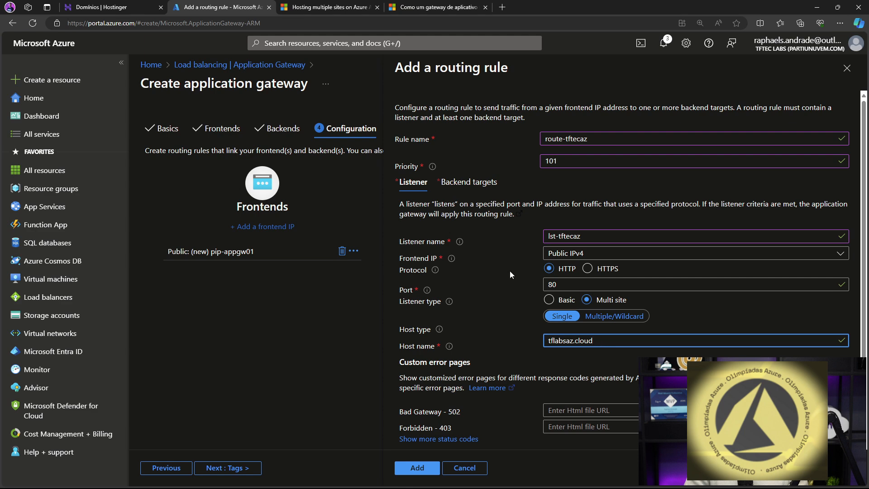
Step: Choose the backend pool bep-tftecaz as the backend target of the routing rule
left_click(461, 184)
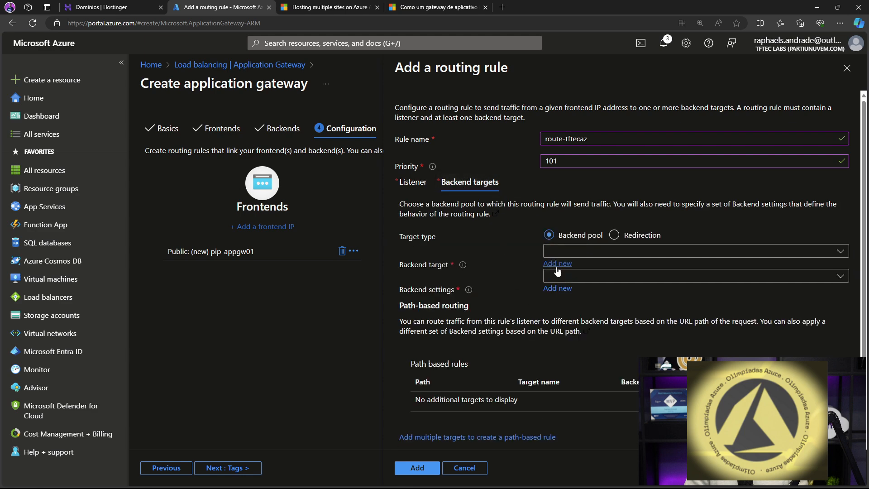
left_click(574, 251)
left_click(580, 289)
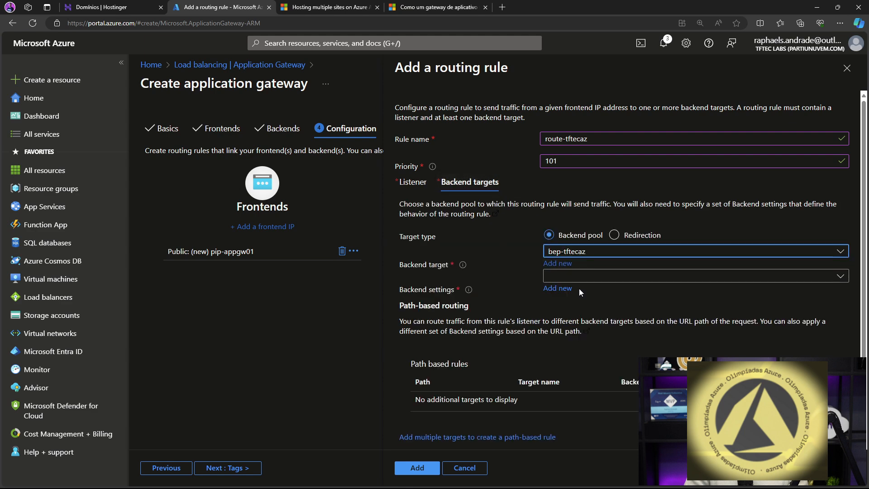
Step: Create a backend setting named sts-tftecaz for the rule and add the finished routing rule to the gateway
left_click(557, 288)
left_click(564, 131)
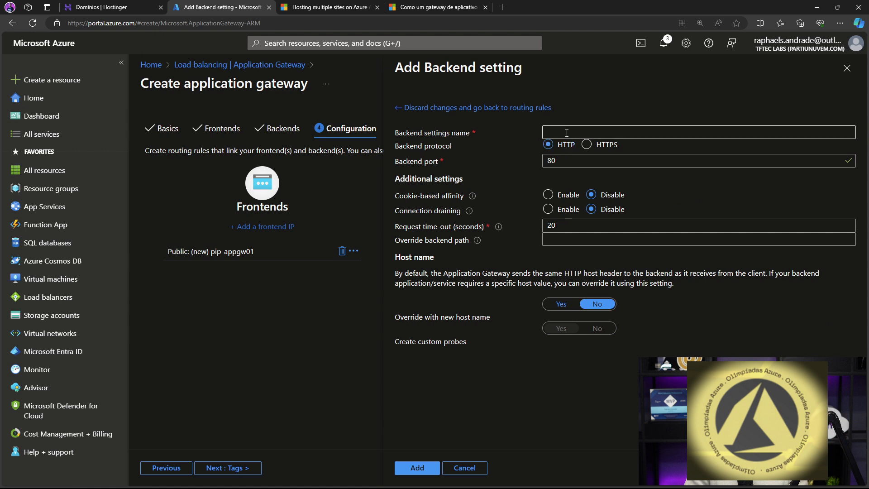
type("s")
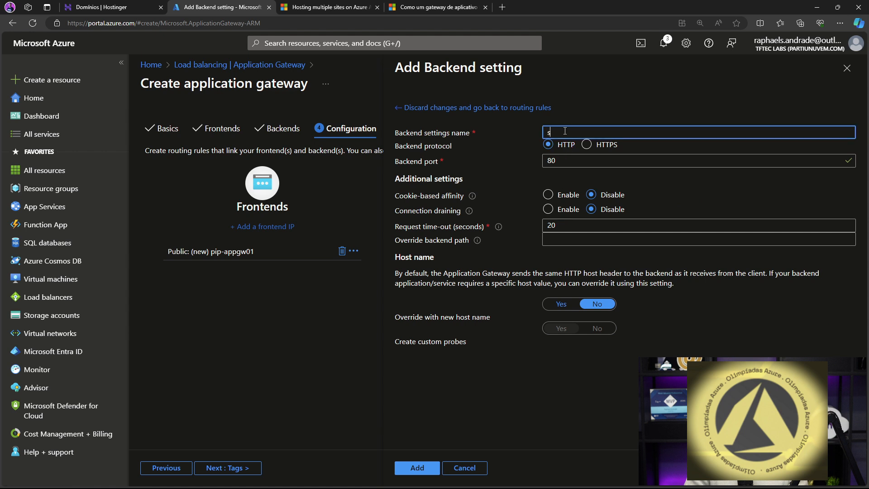
type("ts-")
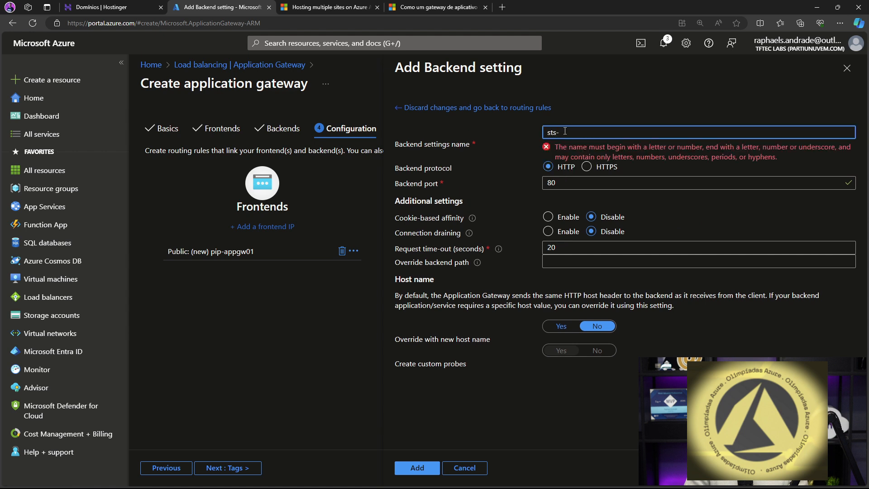
type("tftecaz")
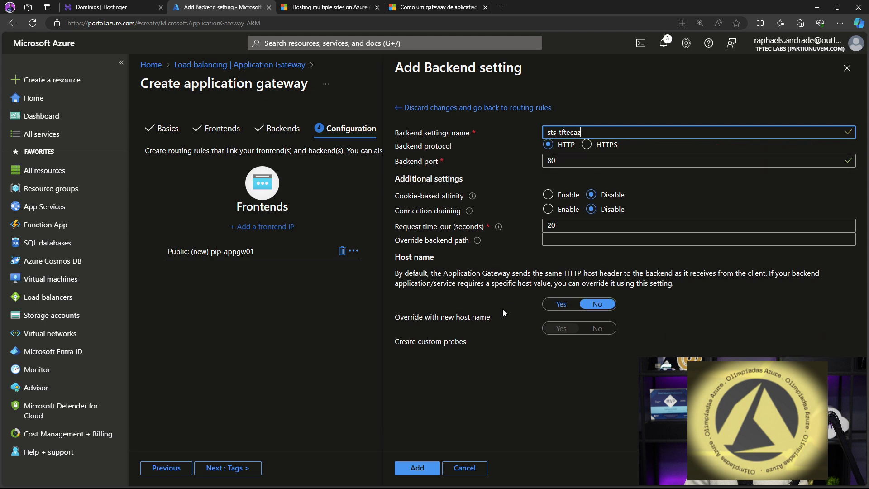
left_click(429, 467)
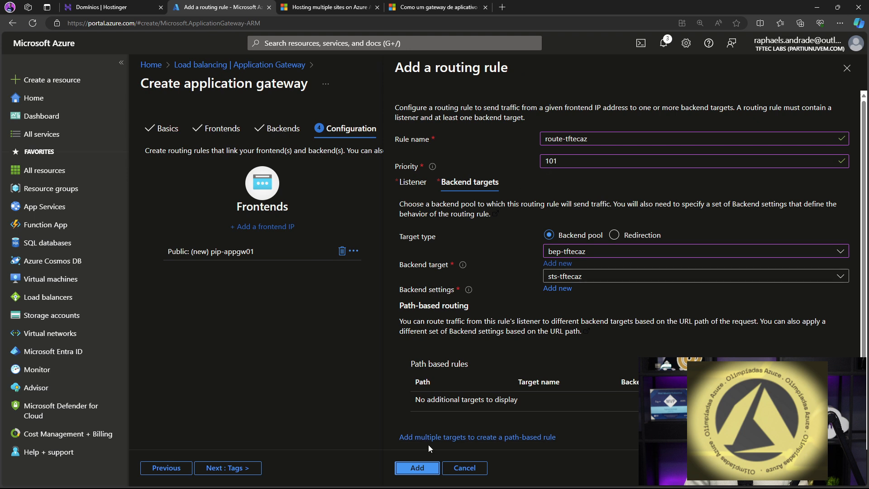
left_click(425, 468)
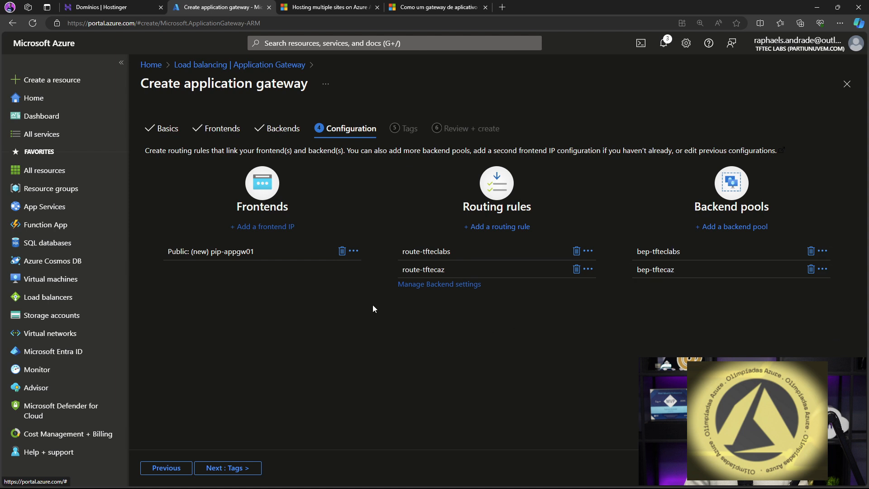
Step: Leave the tags empty, proceed to the final review and create the application gateway
left_click(236, 469)
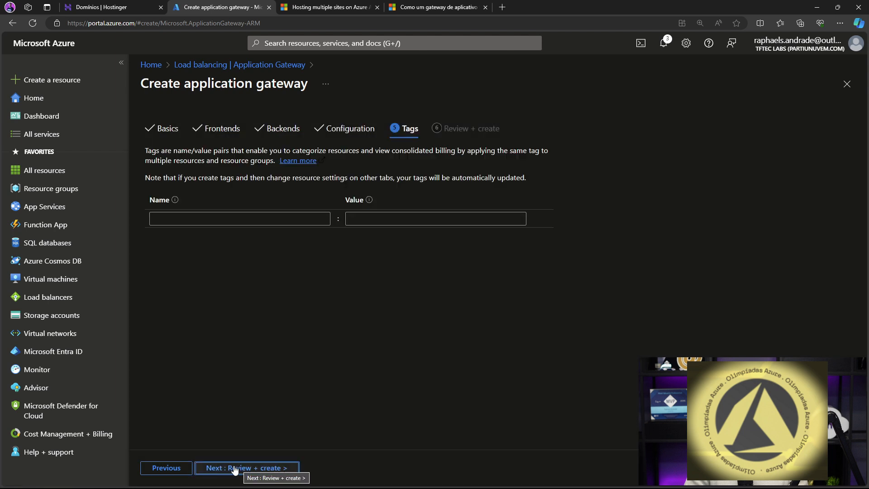
left_click(237, 468)
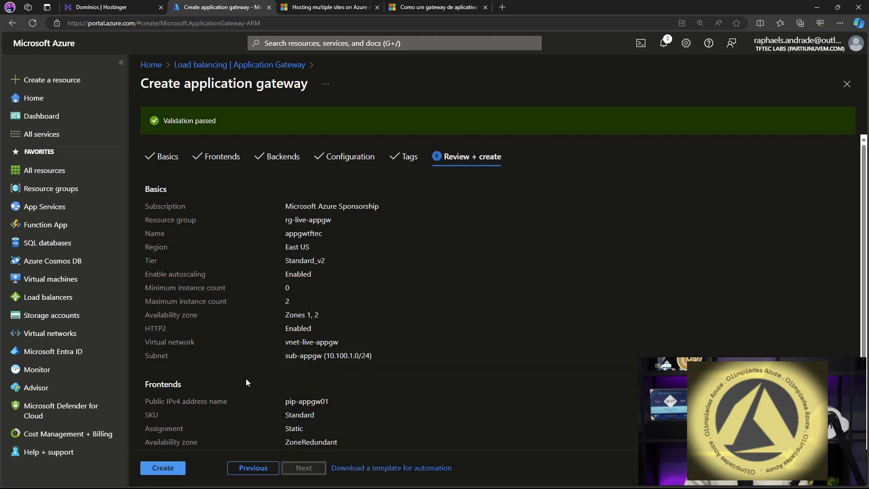
left_click(163, 468)
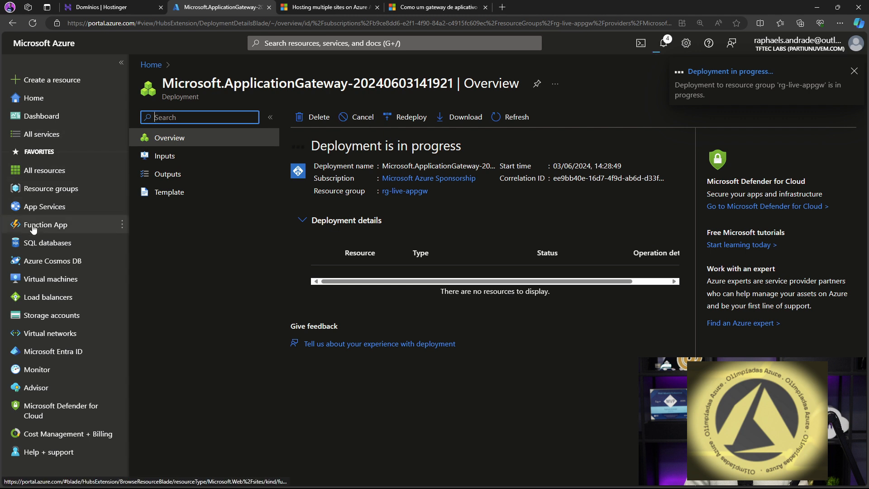
Step: Open the virtual machines list in a separate browser tab, choosing a saved account for the Azure sign-in
right_click(38, 278)
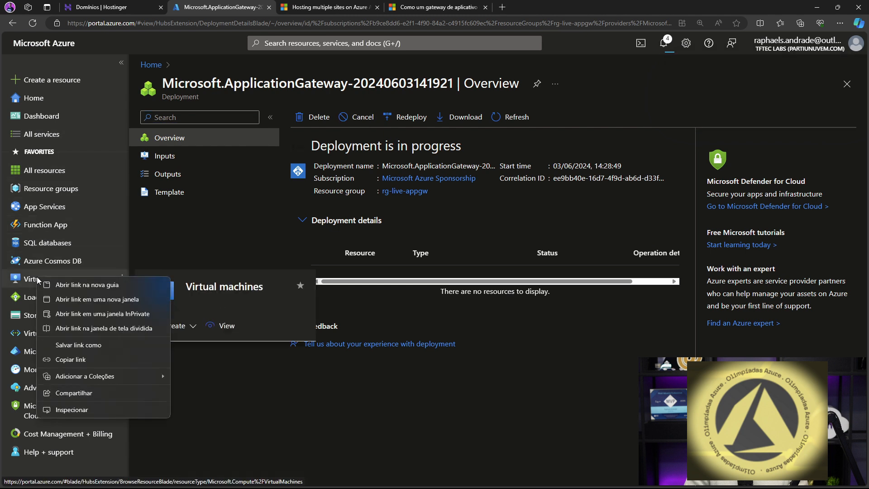
left_click(73, 285)
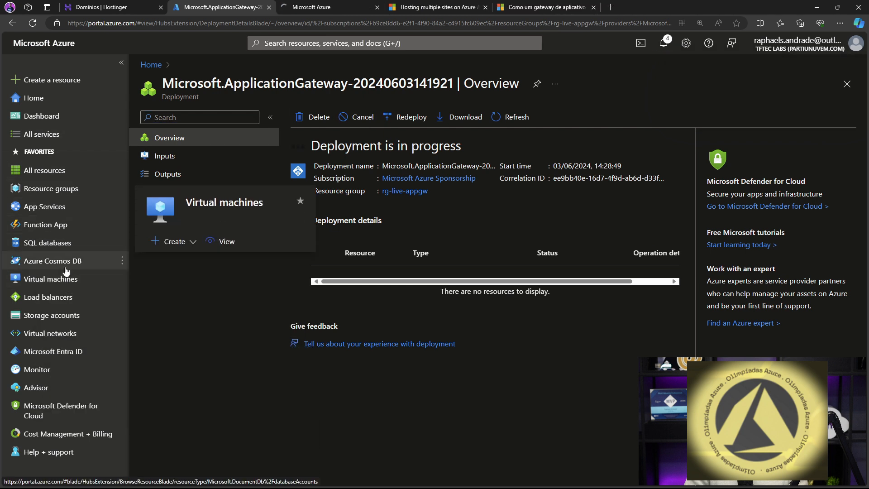
left_click(321, 7)
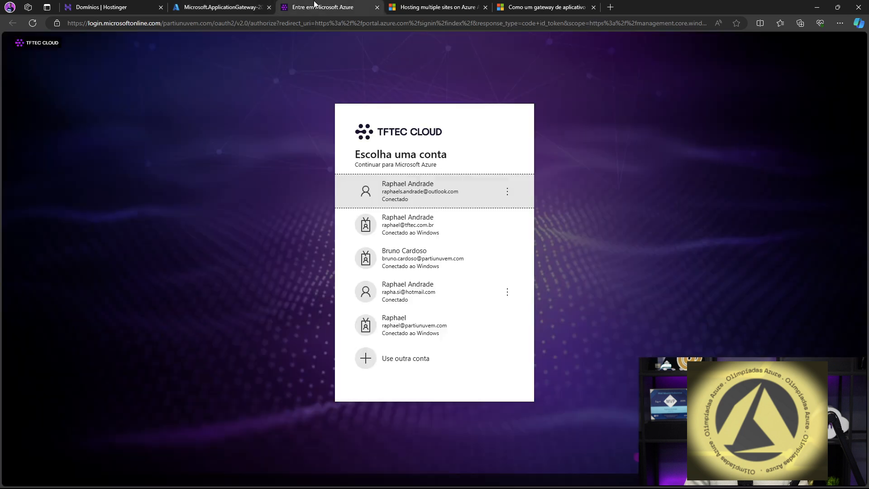
left_click(363, 229)
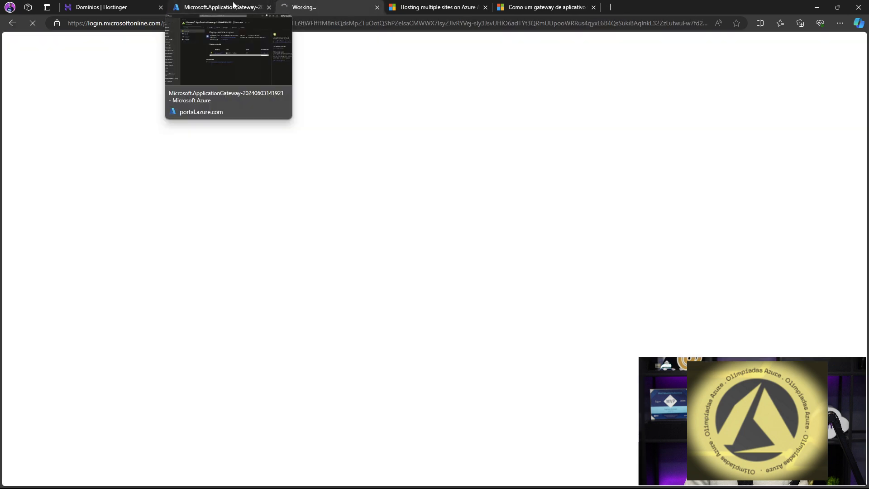
left_click(233, 5)
left_click(301, 7)
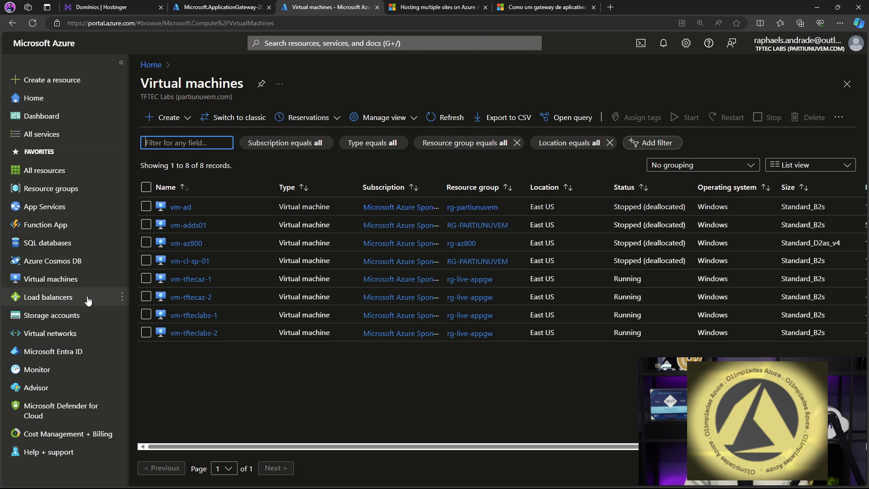
Step: Open the virtual machine vm-tftecaz-1 and bring up its RunPowerShellScript run command
left_click(194, 283)
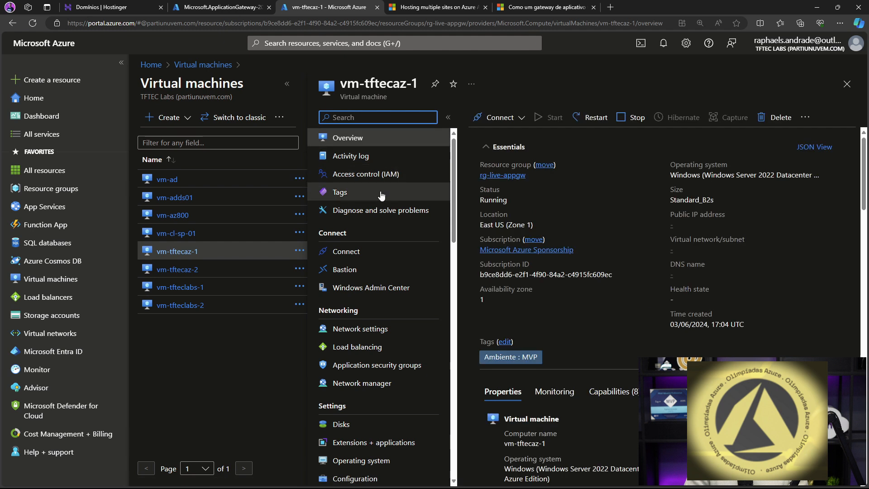
scroll(381, 195, "down", 3)
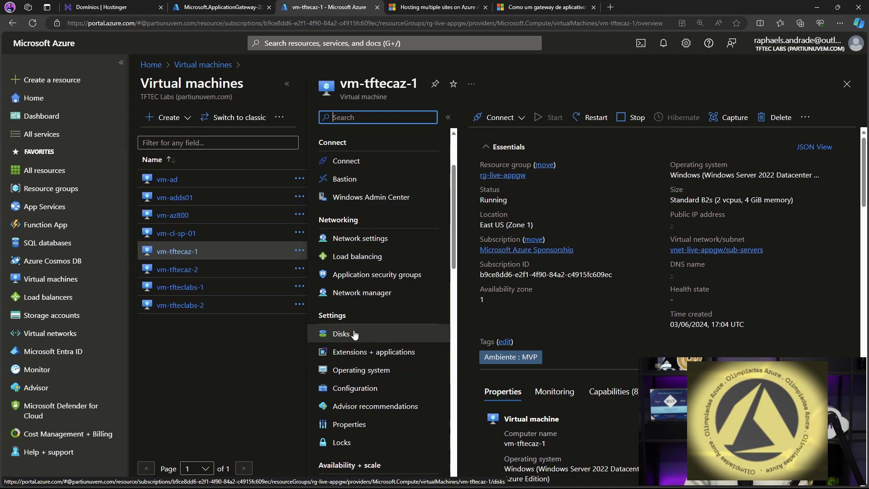
scroll(367, 303, "down", 3)
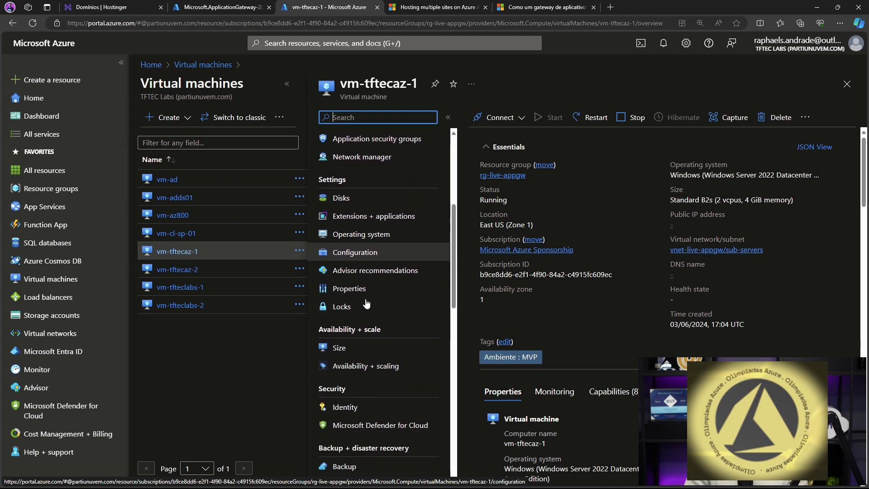
scroll(369, 263, "up", 5)
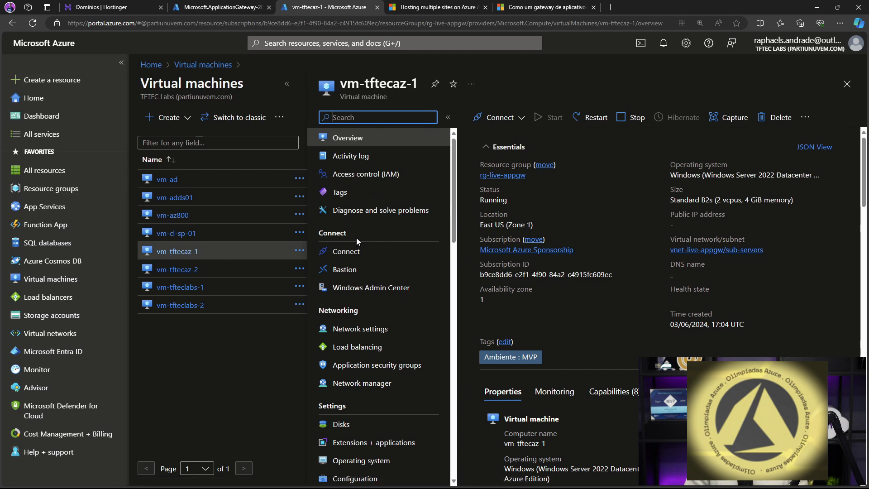
scroll(357, 237, "down", 5)
scroll(358, 241, "down", 4)
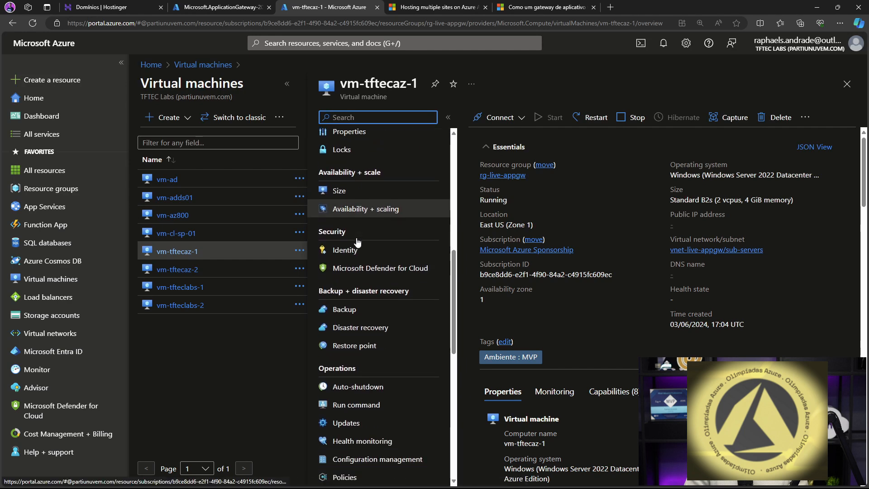
left_click(389, 381)
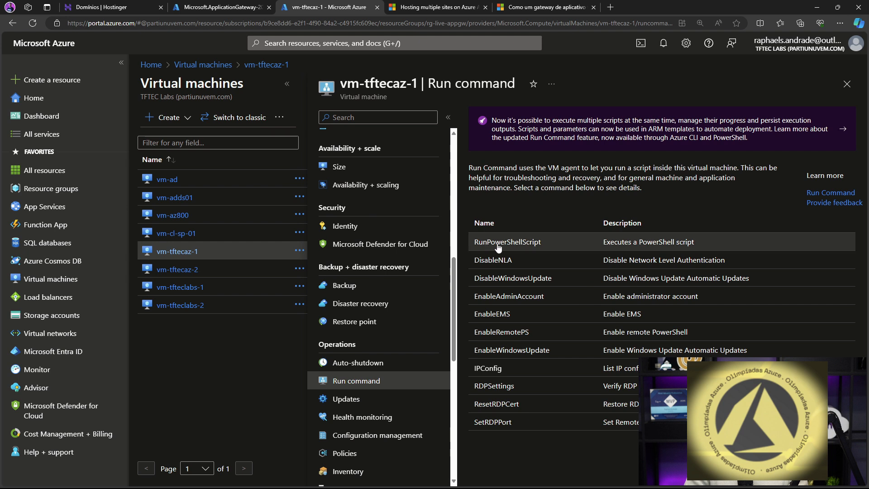
left_click(502, 244)
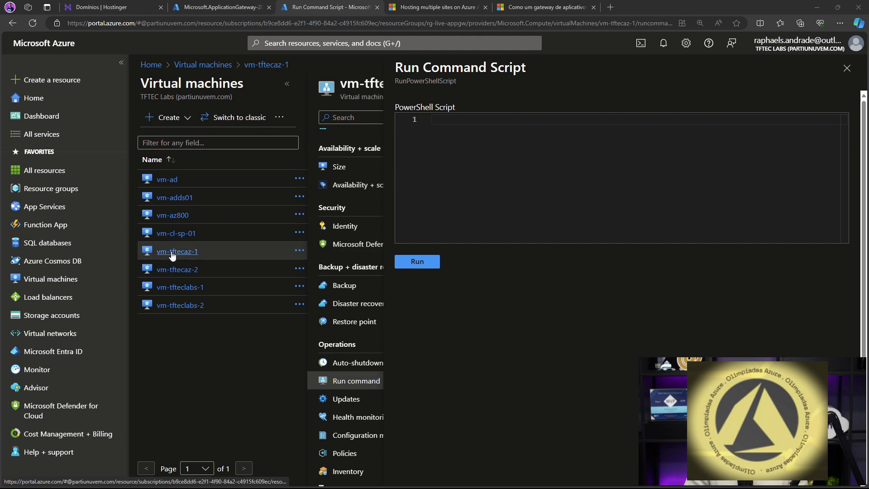
Step: Run a PowerShell script that installs IIS with management tools, removes iisstart.htm and writes "TFTEC AZ - $($env:computername)" to Default.htm
left_click(464, 115)
type("# Instalar IIS com Management Tools Add-WindowsFeature Web-Server -IncludeManagementTools  # Remover a pagina iisstart Remove-item C:\\inetpub\\wwwroot\\iisstart.htm  # Configurar as paginas Default Add-Content -Path \"C:\\inetpub\\wwwroot\\Default.htm\" -Value \"TFTEC LABS -  $($env:computername)\"")
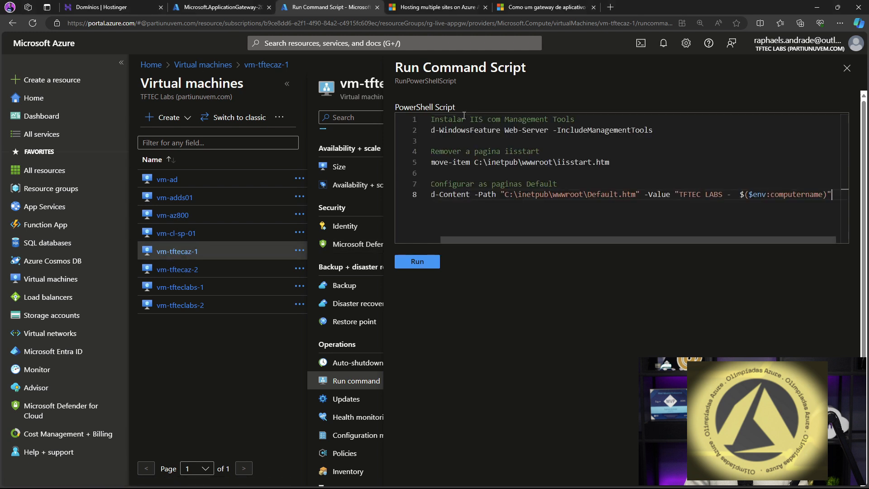
left_click_drag(722, 194, 705, 195)
type("AZ")
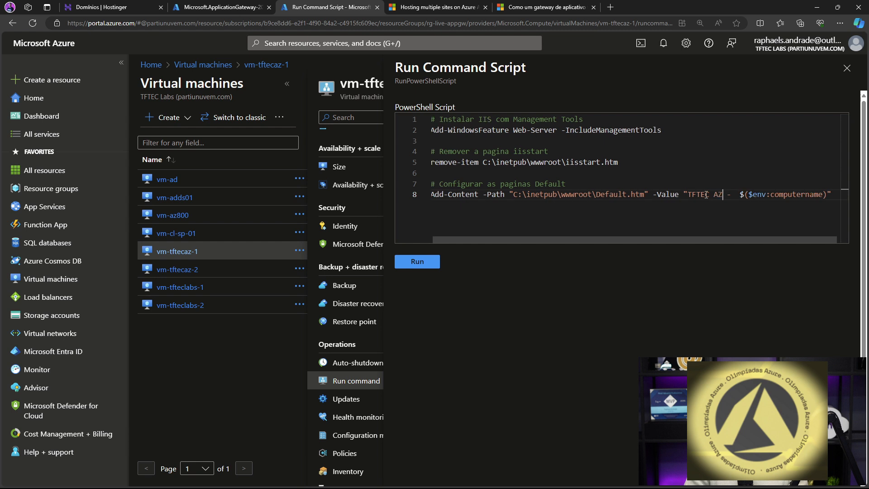
left_click_drag(832, 195, 422, 121)
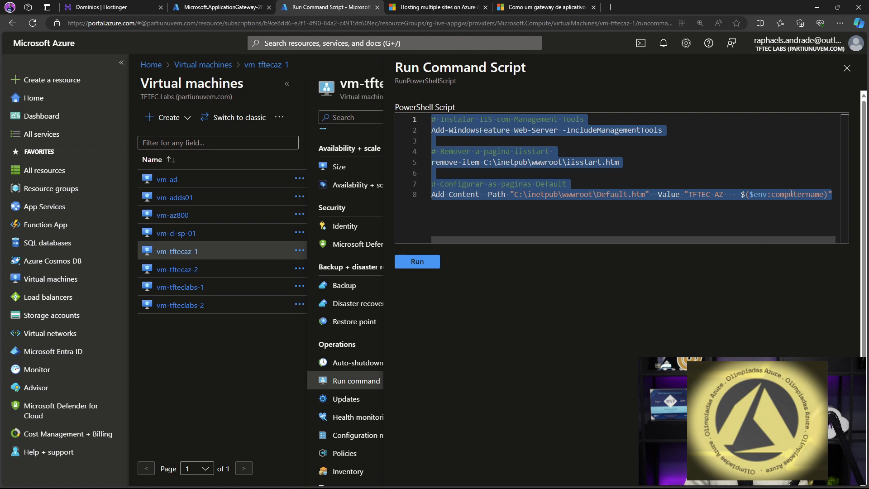
left_click(424, 262)
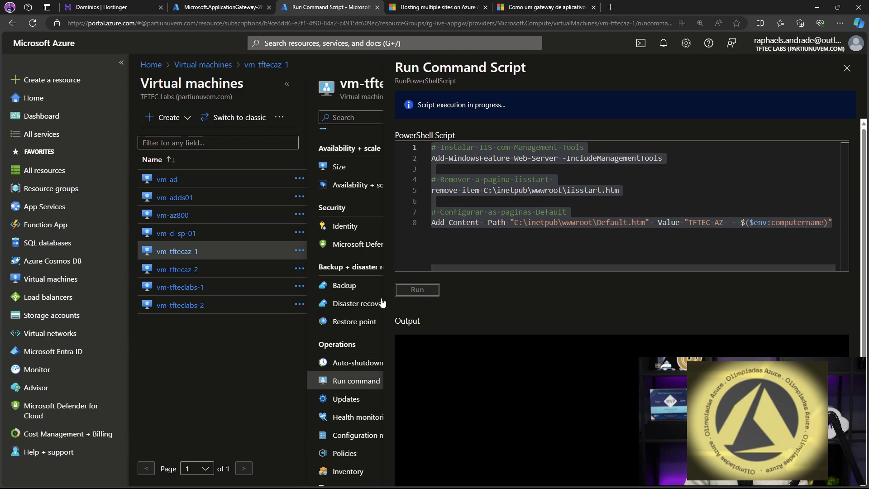
left_click(441, 6)
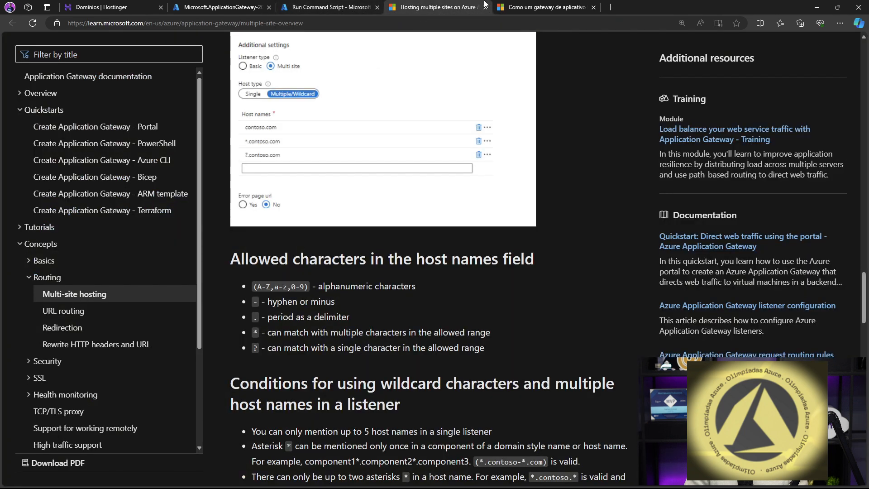
left_click(325, 8)
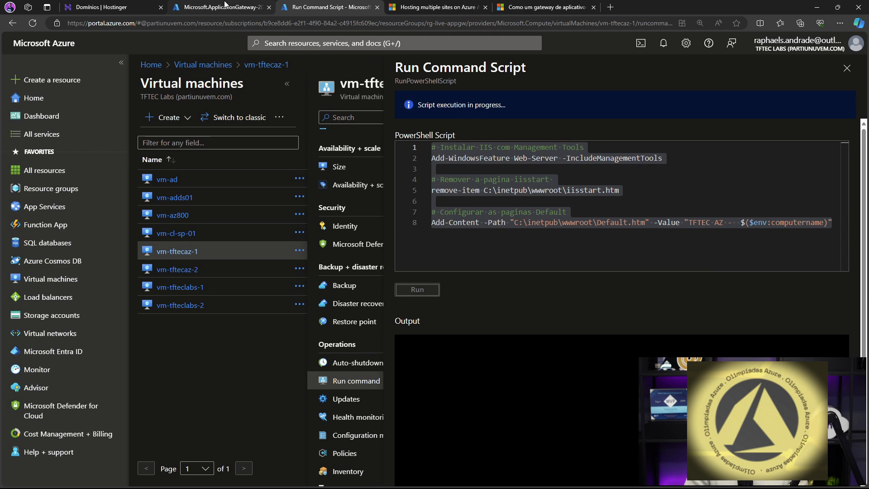
Step: Check the application gateway's deployment progress and return to the script run on vm-tftecaz-1
mouse_move(225, 3)
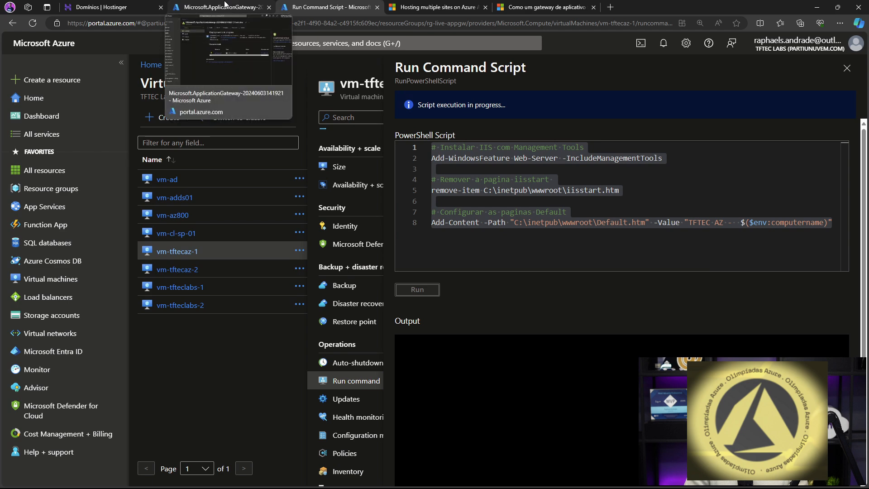
left_click(225, 5)
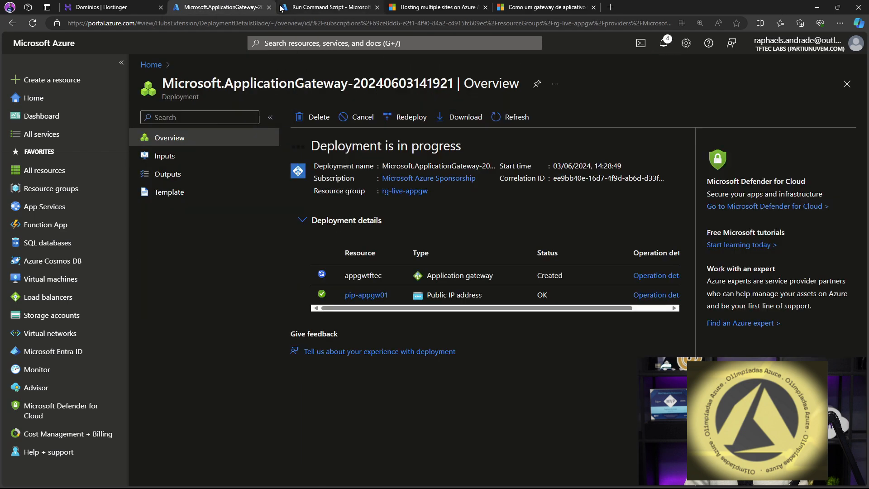
left_click(299, 6)
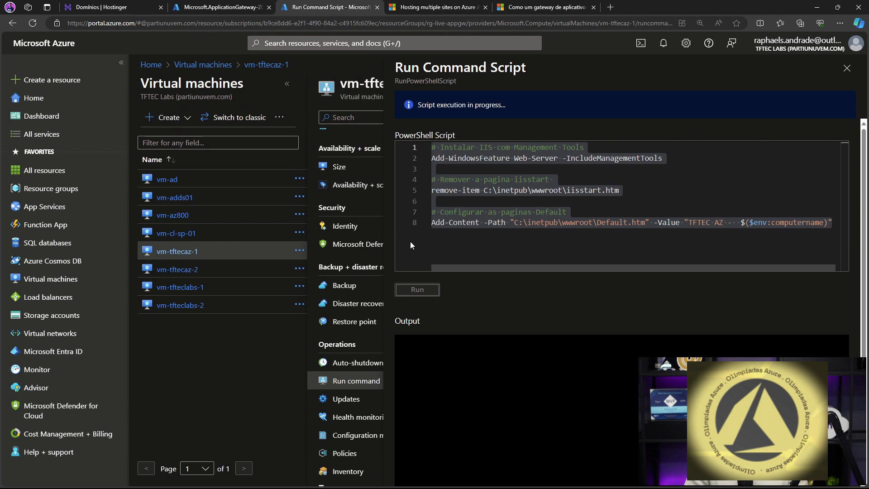
Step: Open the virtual machine vm-tftecaz-2 in a separate browser tab, choosing a saved account for the Azure sign-in
right_click(165, 272)
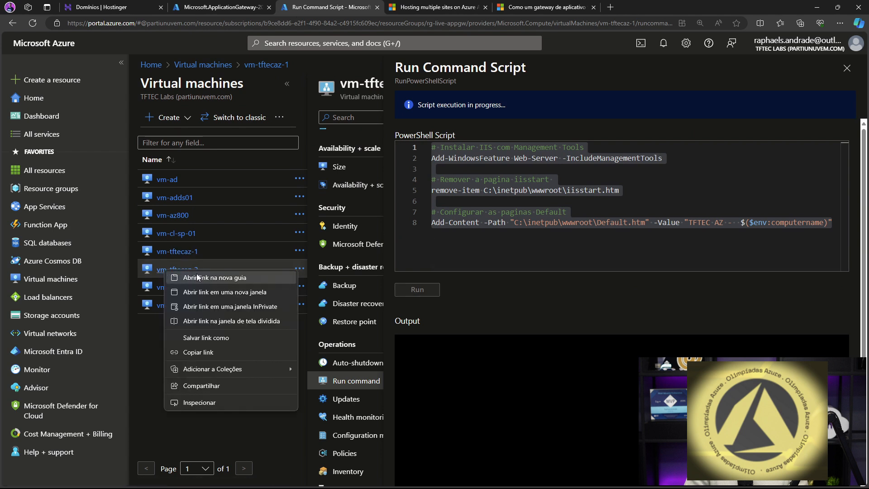
left_click(185, 278)
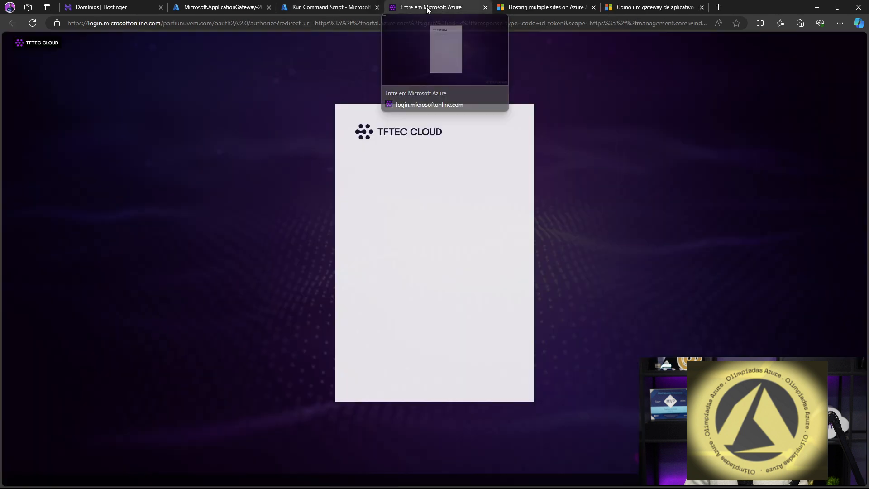
left_click(428, 7)
left_click(436, 188)
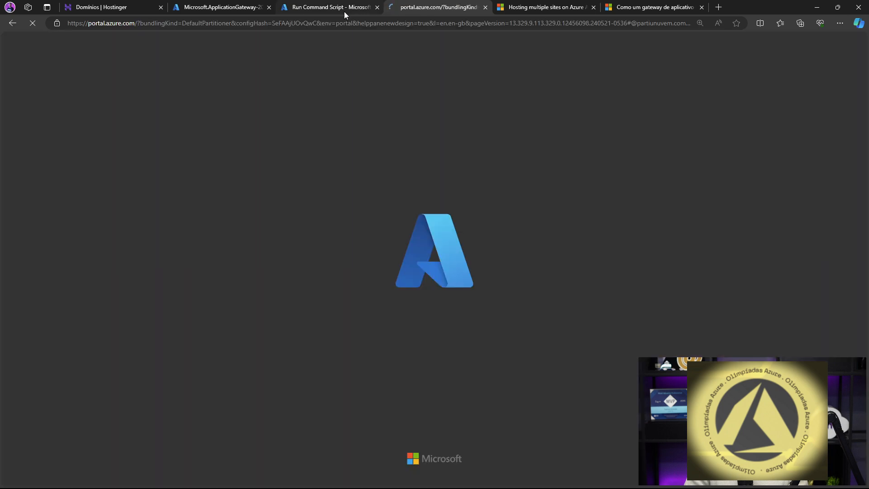
left_click(343, 8)
left_click(423, 7)
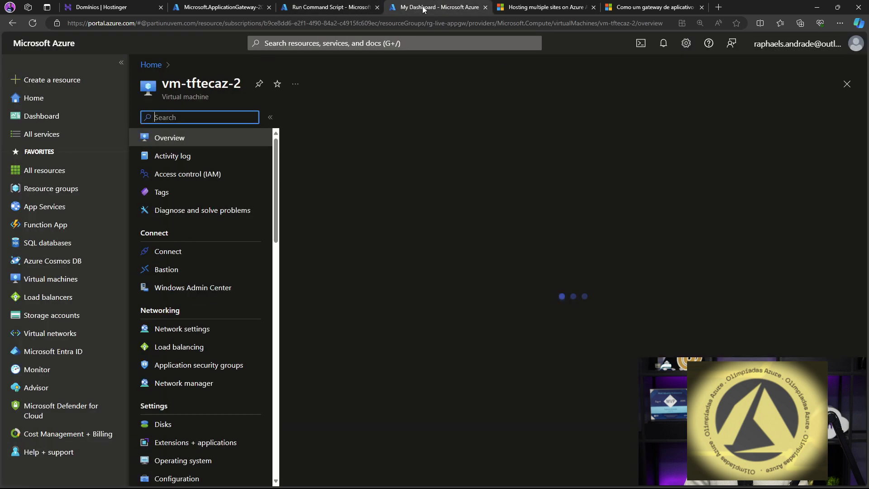
Step: Run the IIS installation script through RunPowerShellScript on vm-tftecaz-2, writing "TFTEC AZ - $($env:computername)" to Default.htm
scroll(224, 270, "down", 9)
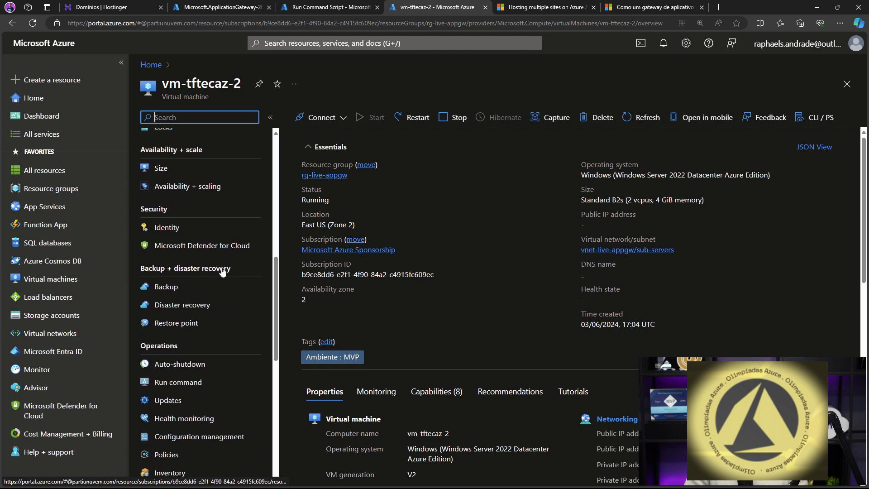
scroll(222, 268, "down", 1)
left_click(181, 335)
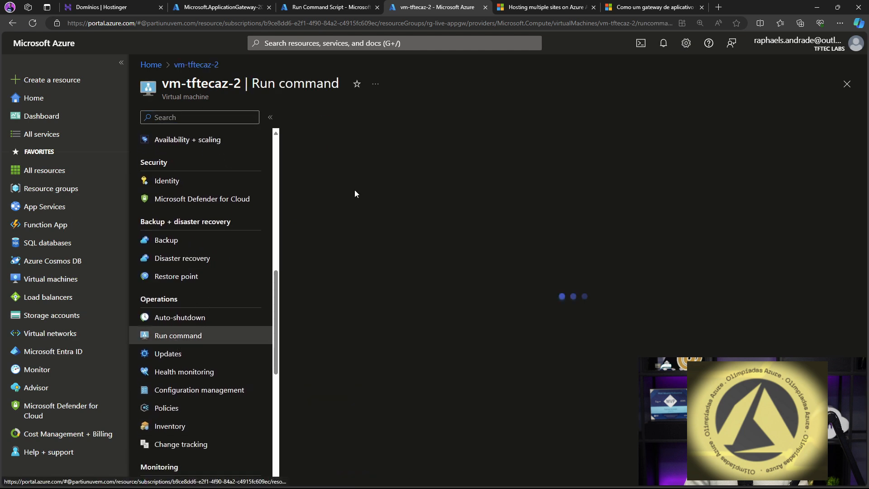
left_click(399, 234)
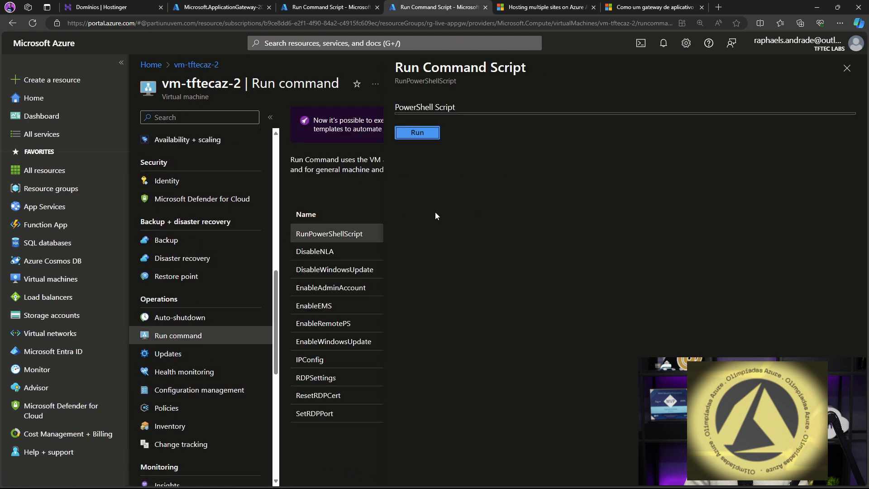
left_click(441, 154)
type("# Instalar IIS com Management Tools Add-WindowsFeature Web-Server -IncludeManagementTools  # Remover a pagina iisstart remove-item C:\\inetpub\\wwwroot\\iisstart.htm  # Configurar as paginas Default Add-Content -Path \"C:\\inetpub\\wwwroot\\Default.htm\" -Value \"TFTEC AZ -  $($env:computername)\"")
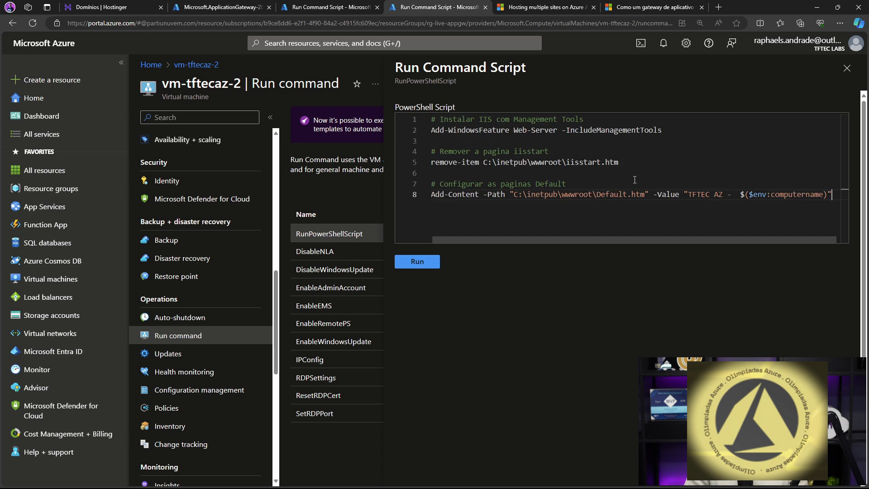
left_click(430, 261)
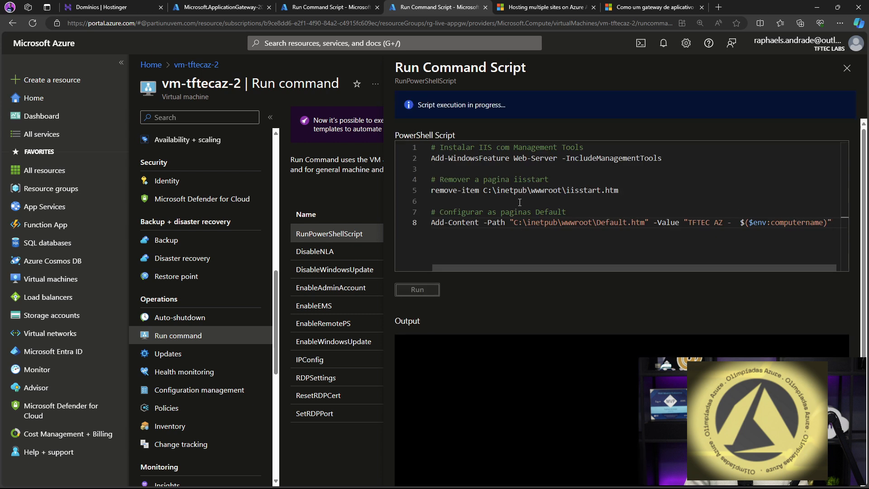
Step: Check the script execution on vm-tftecaz-1 and the status of the application gateway deployment
left_click(324, 7)
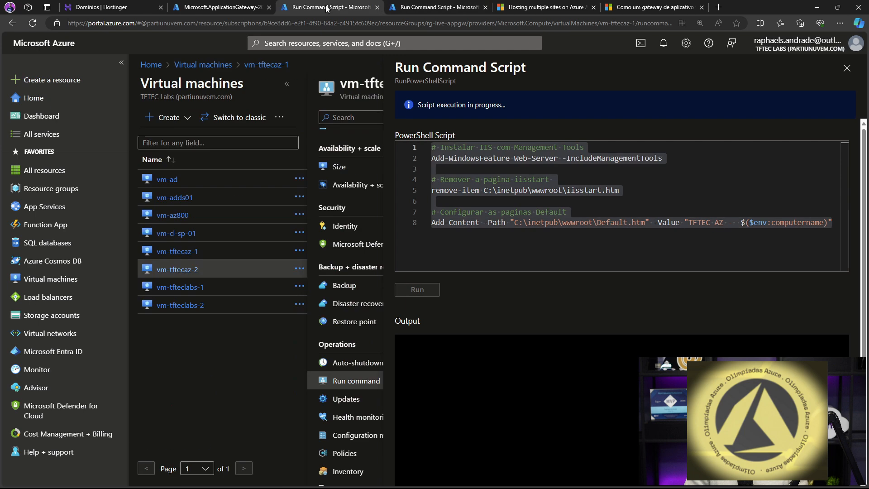
left_click(249, 6)
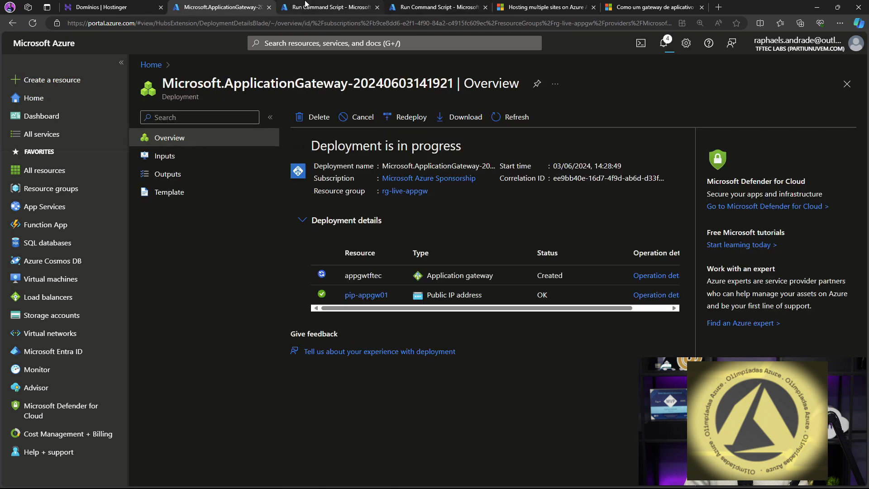
left_click(332, 11)
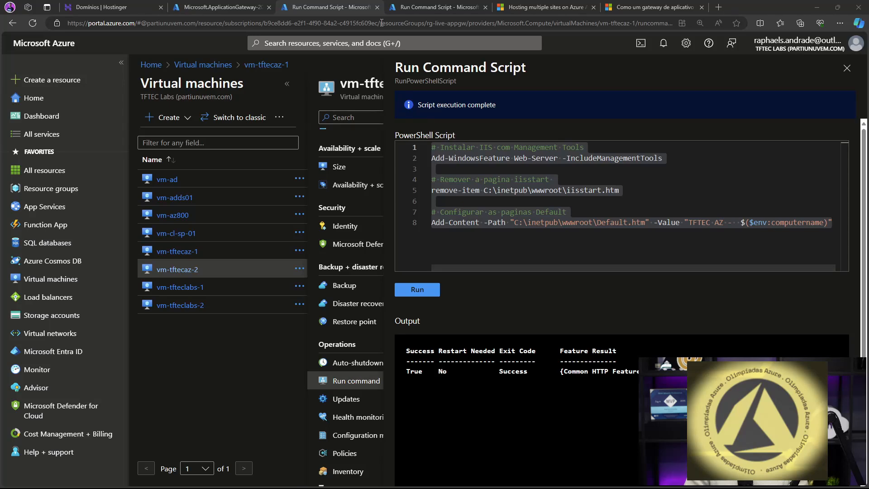
left_click(329, 46)
left_click(358, 7)
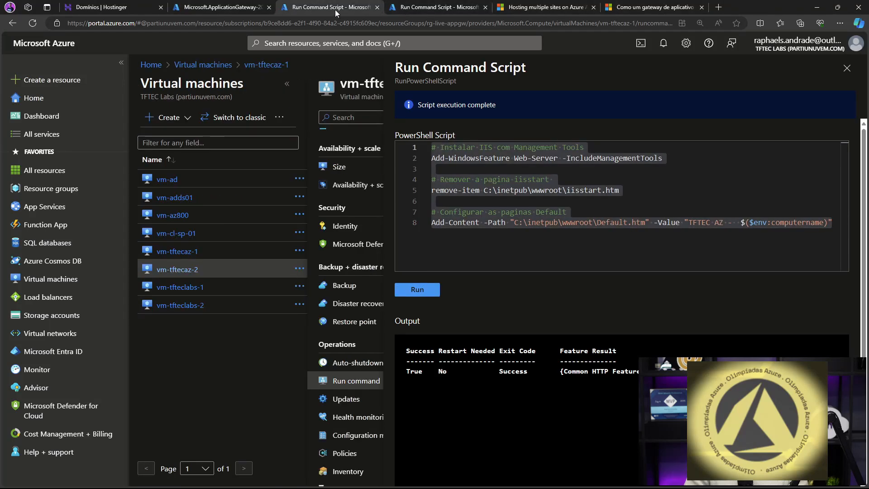
Step: Run the IIS installation script through RunPowerShellScript on vm-tfteclabs-1, changing the Default.htm text to "TFTEC LABS - $($env:computername)"
left_click(171, 290)
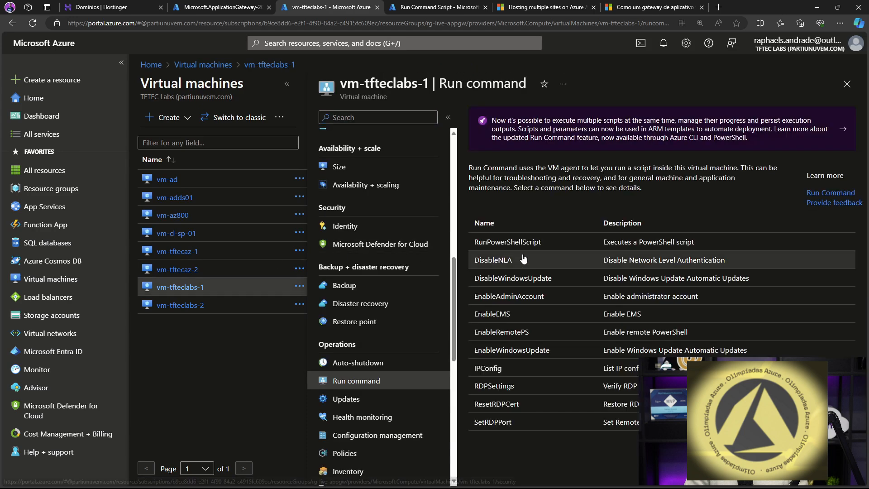
left_click(522, 252)
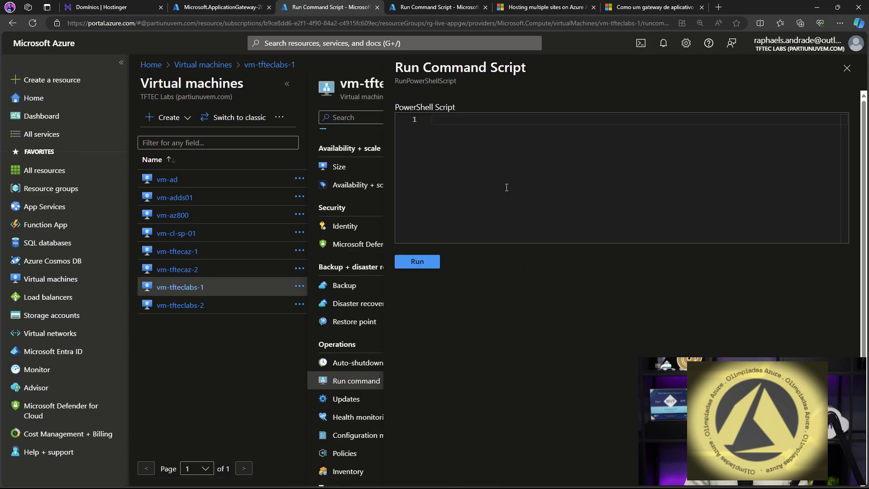
type("# Instalar IIS com Management Tools Add-WindowsFeature Web-Server -IncludeManagementTools  # Remover a pagina iisstart remove-item C:\\inetpub\\wwwroot\\iisstart.htm  # Configurar as paginas Default Add-Content -Path \"C:\\inetpub\\wwwroot\\Default.htm\" -Value \"TFTEC AZ -  $($env:computername)\"")
double_click(725, 193)
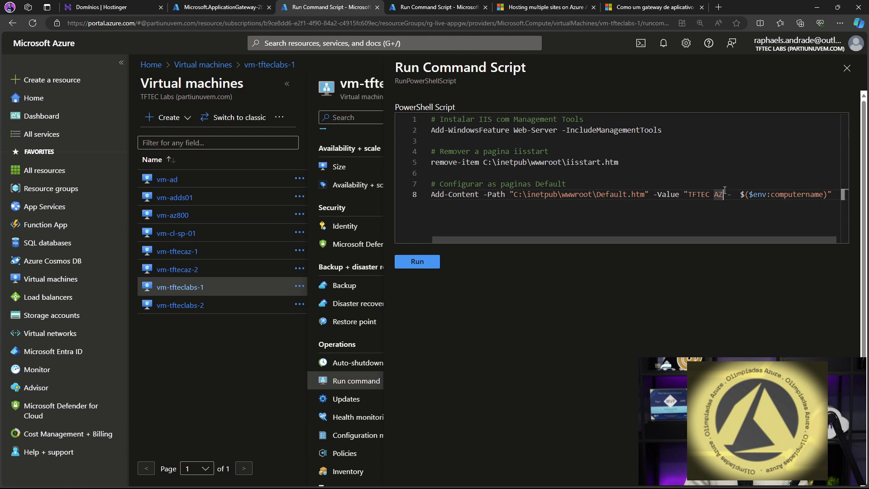
key("BackSpace")
type("LABS")
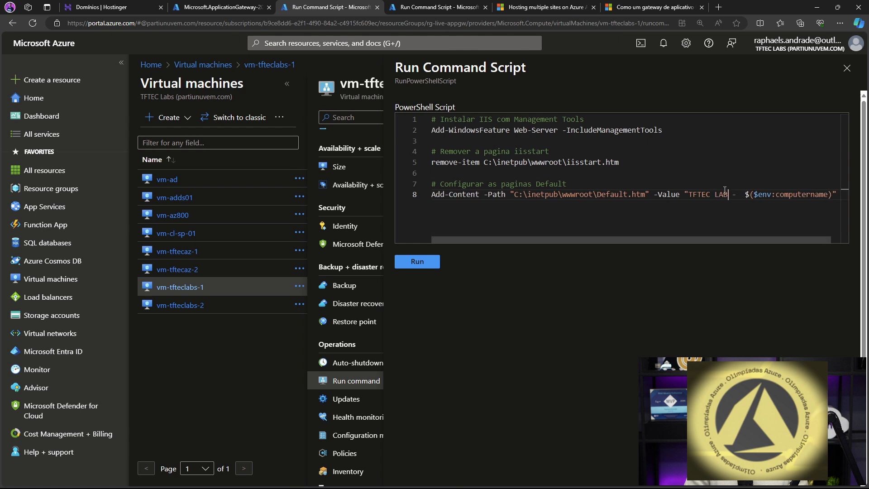
left_click(414, 263)
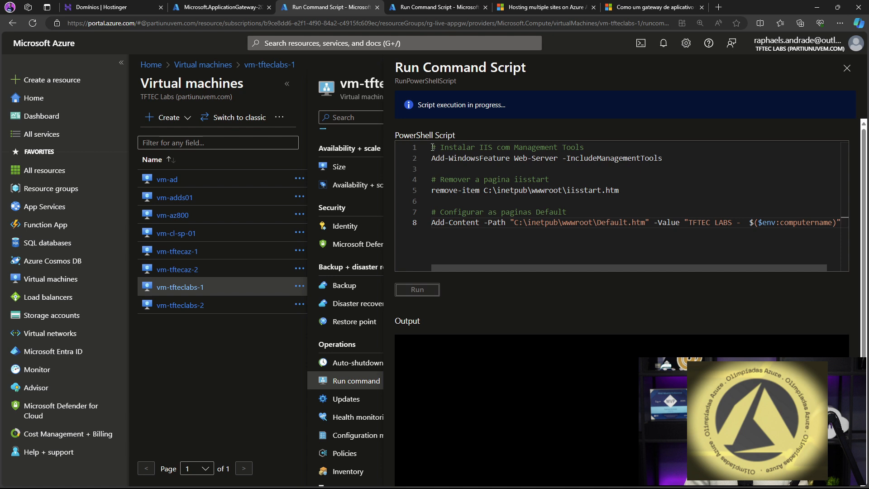
Step: Copy the full TFTEC LABS script from vm-tfteclabs-1 and open vm-tfteclabs-2 in the browser tab used for vm-tftecaz-2
left_click(480, 168)
left_click_drag(433, 146, 835, 226)
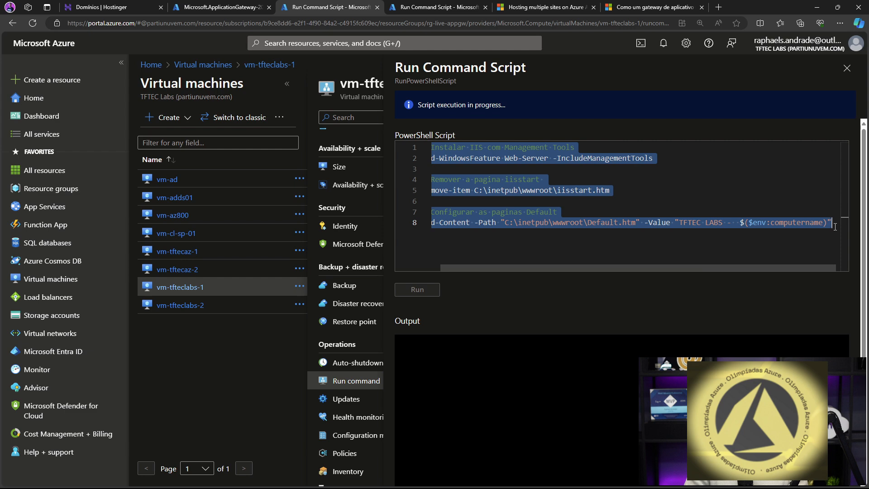
left_click(416, 7)
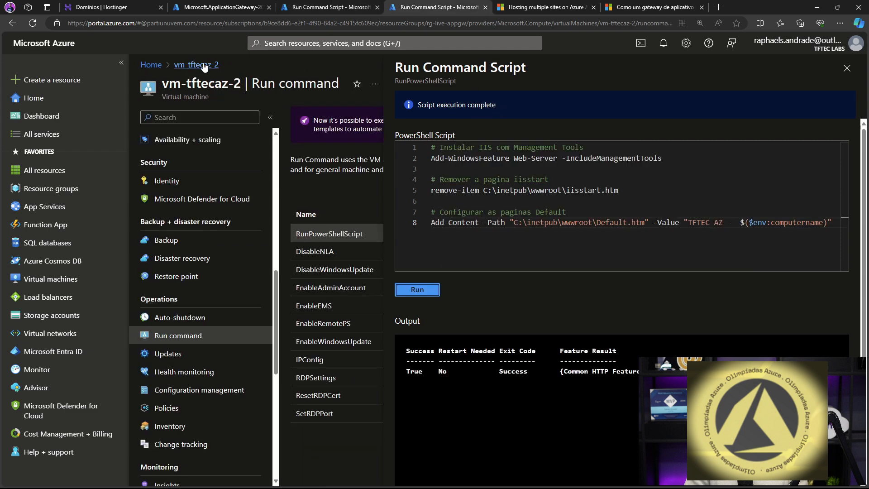
left_click(845, 68)
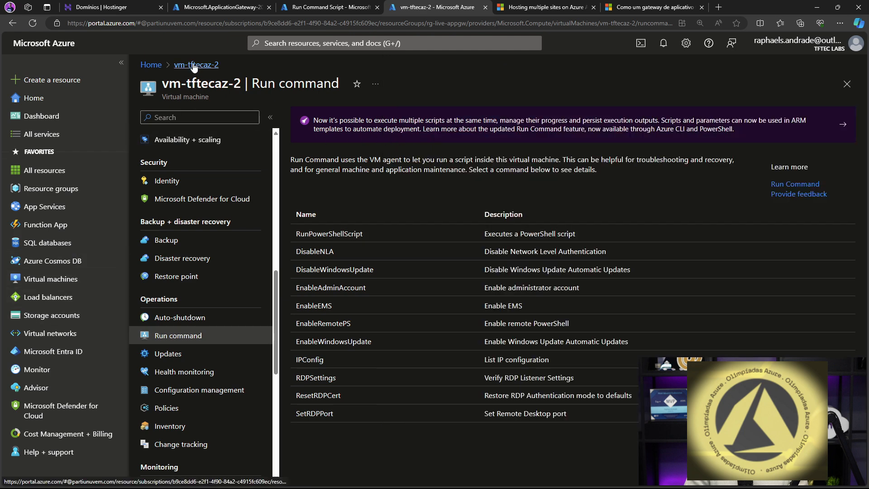
left_click(41, 281)
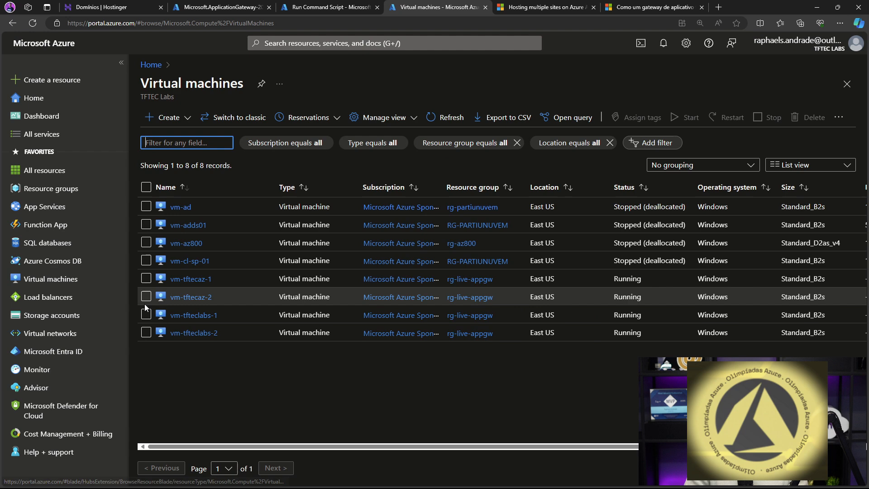
left_click(186, 333)
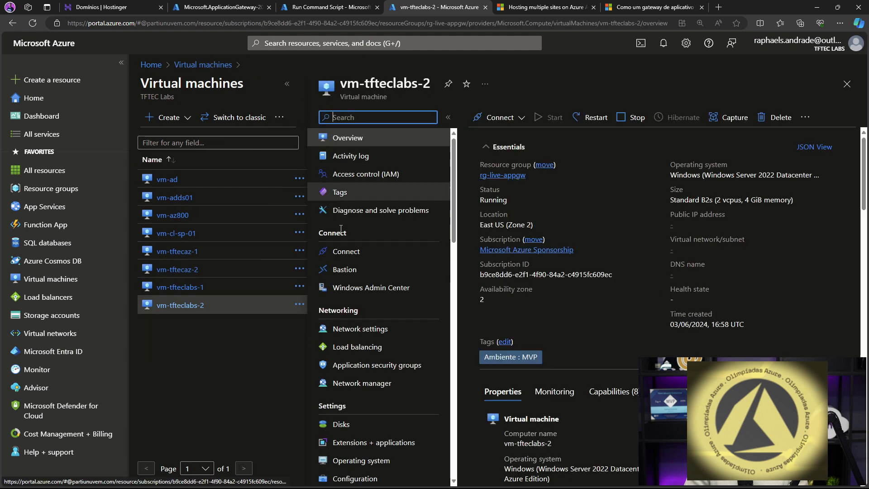
Step: Run the copied TFTEC LABS script on vm-tfteclabs-2 through its RunPowerShellScript run command
scroll(352, 315, "down", 8)
scroll(352, 315, "down", 3)
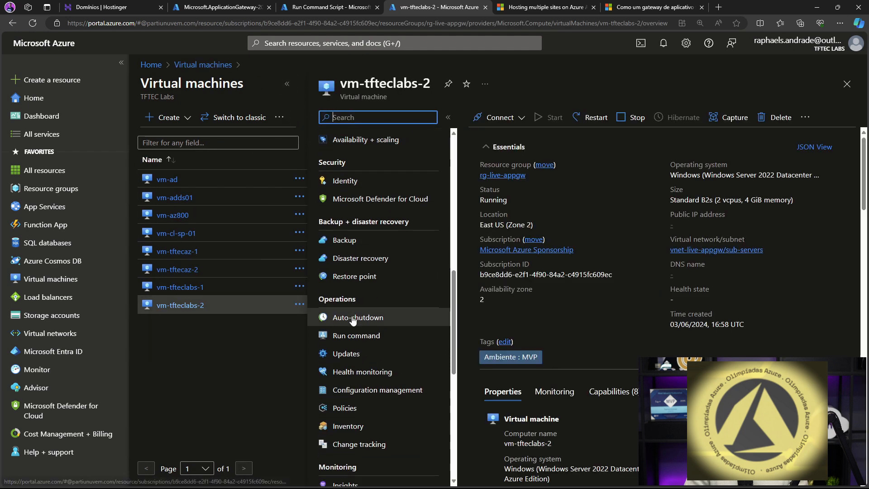
left_click(356, 336)
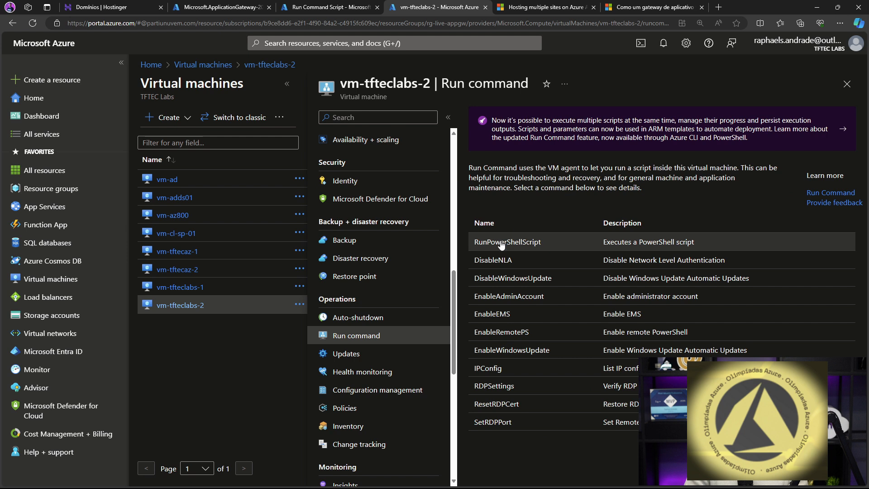
left_click(507, 242)
type("# Instalar IIS com Management Tools Add-WindowsFeature Web-Server -IncludeManagementTools  # Remover a pagina iisstart Remove-item C:\\inetpub\\wwwroot\\iisstart.htm  # Configurar as paginas Default Add-Content -Path \"C:\\inetpub\\wwwroot\\Default.htm\" -Value \"TFTEC LABS -  $($env:computername)\"")
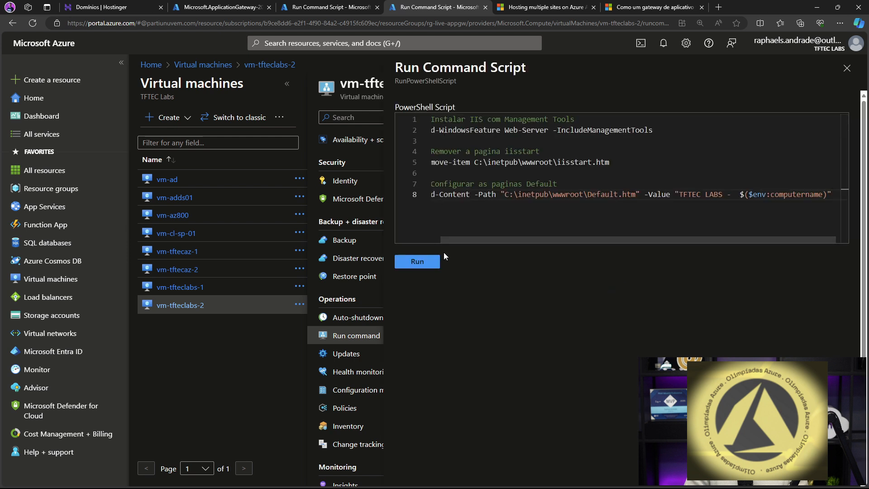
left_click(426, 263)
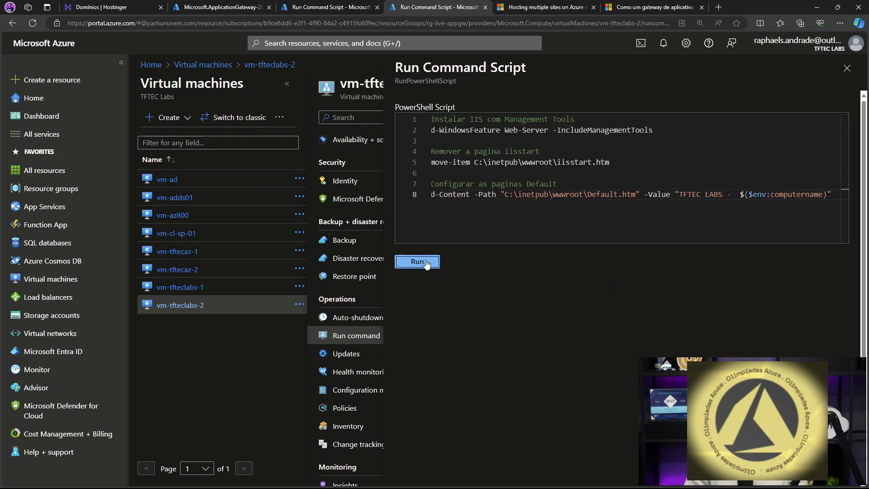
Step: Check the script runs on vm-tfteclabs-1 and vm-tfteclabs-2 and the application gateway deployment for completion
left_click(357, 8)
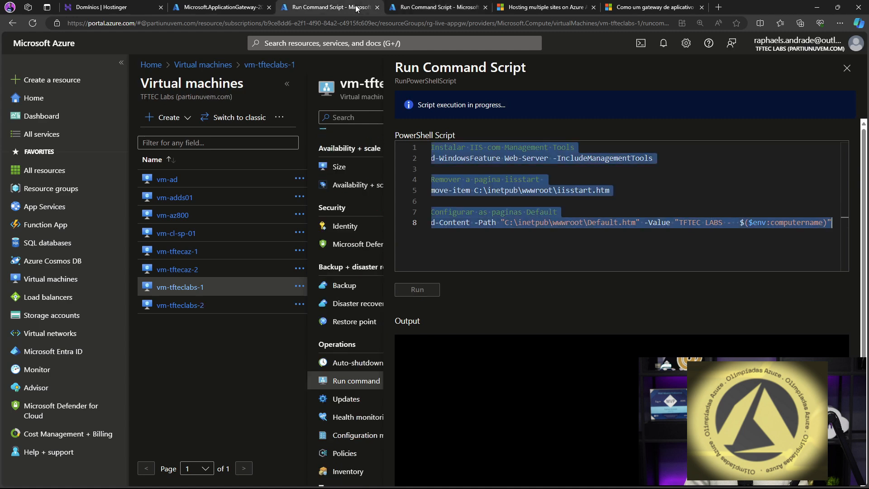
left_click(246, 8)
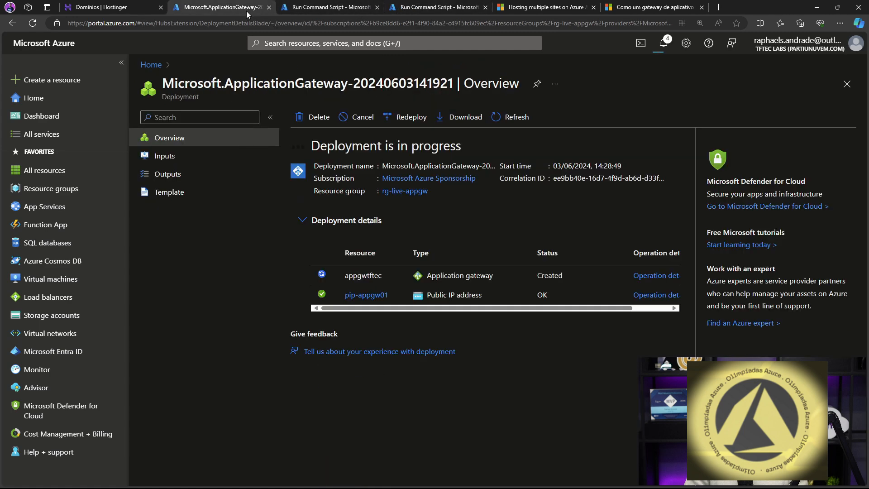
left_click(331, 8)
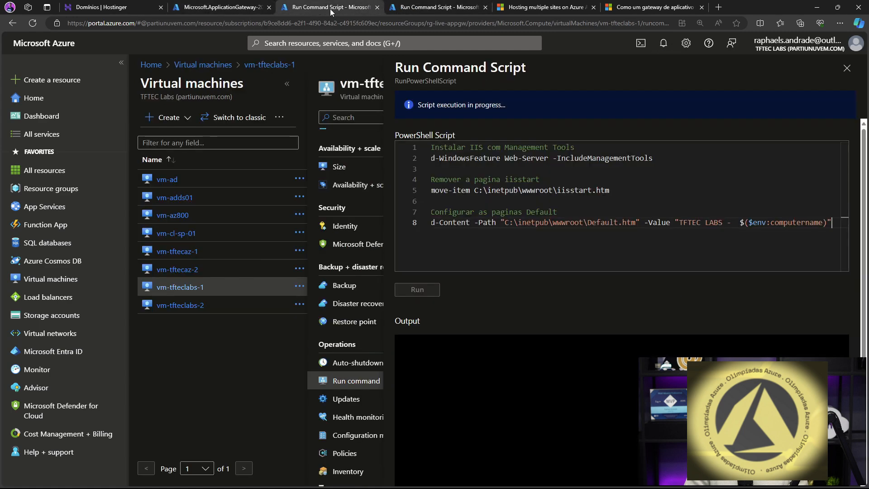
left_click(430, 8)
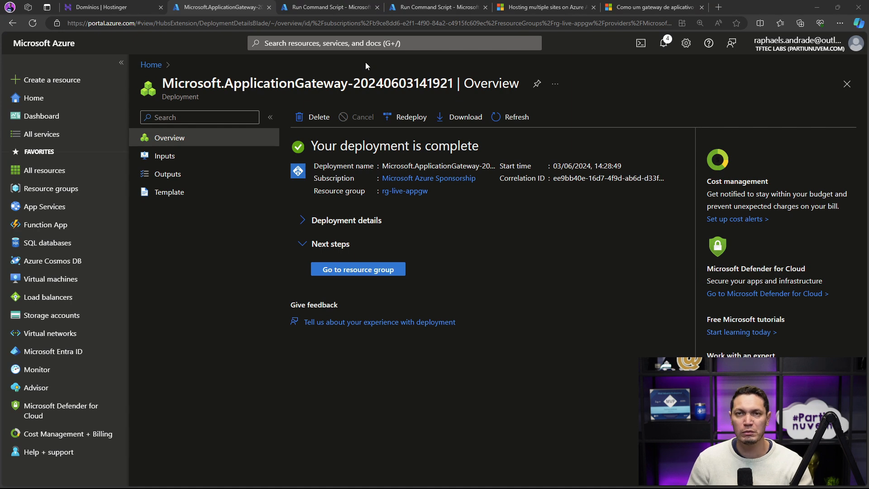
left_click(331, 8)
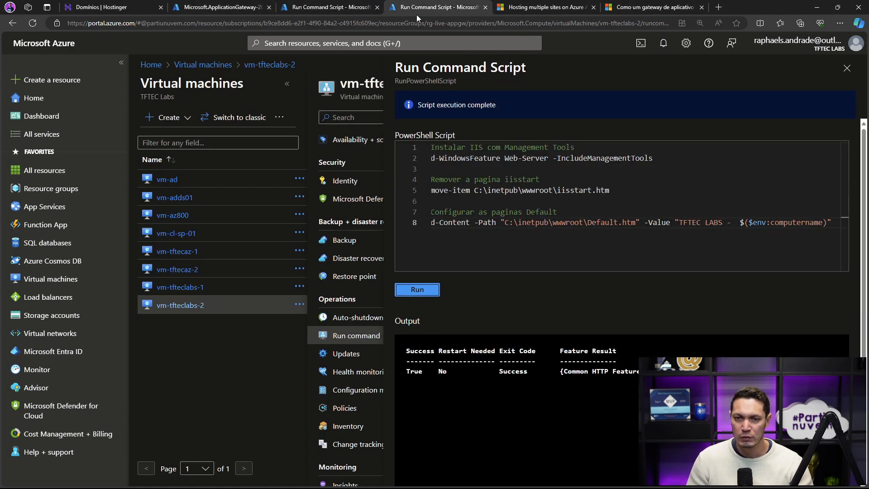
Step: Review the script output in the run command pages of vm-tfteclabs-1 and vm-tfteclabs-2
left_click(366, 8)
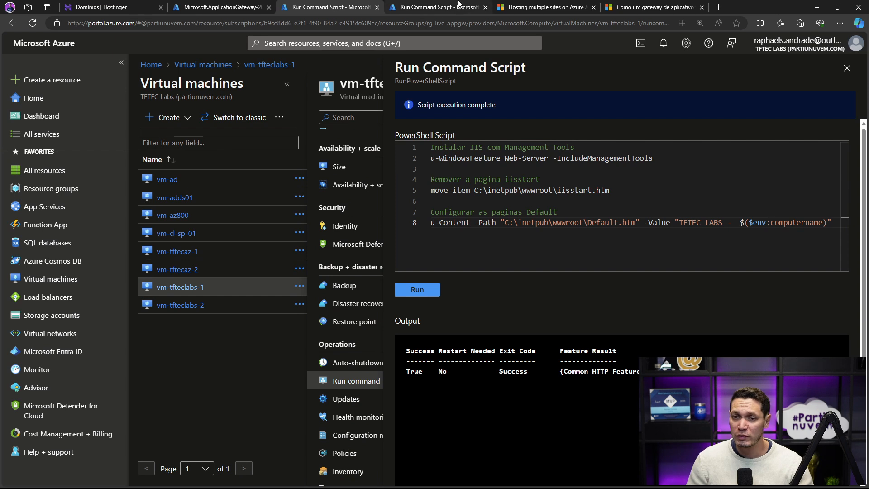
left_click(454, 8)
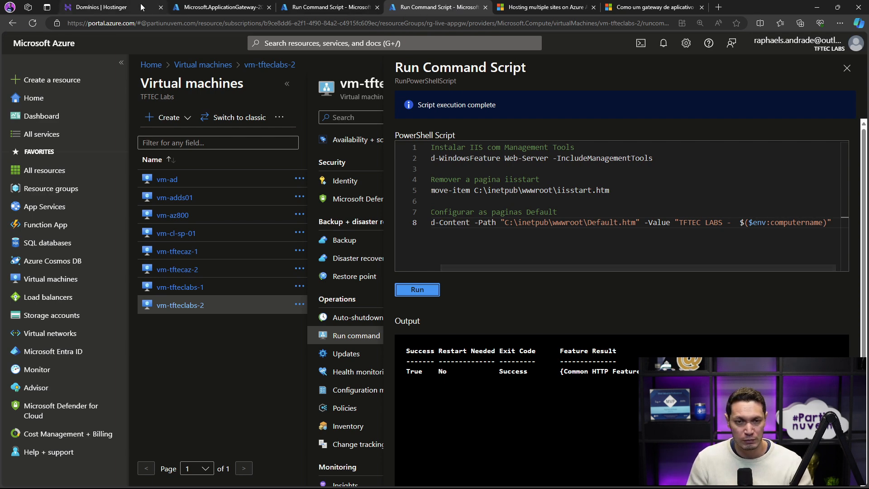
left_click(331, 7)
Step: Return to the application gateway deployment and open appgwtftec from its resource group rg-live-appgw
left_click(237, 13)
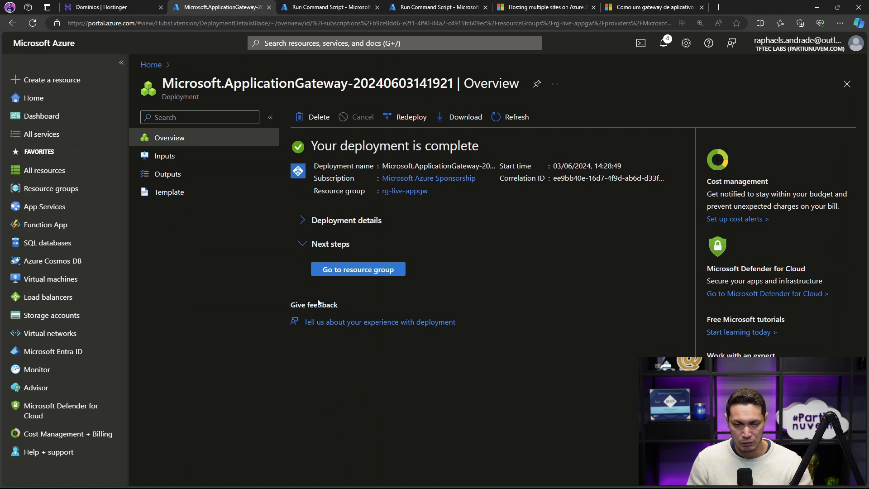
left_click(348, 270)
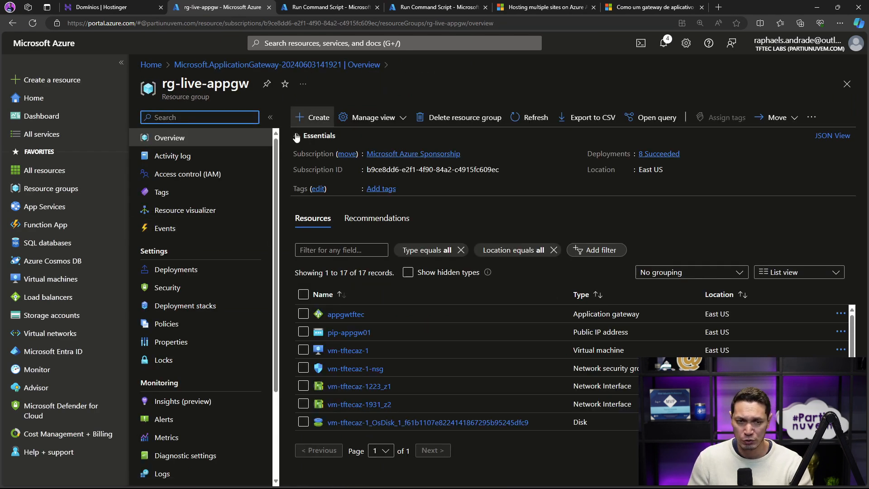
left_click(347, 316)
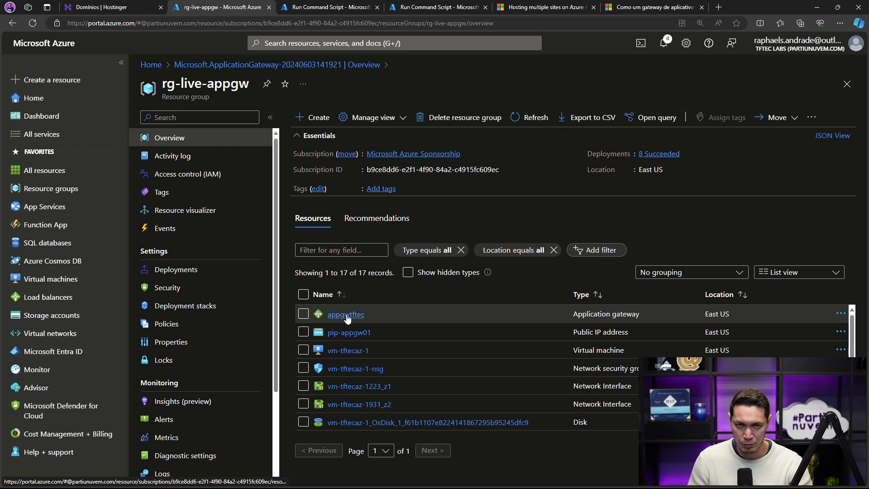
left_click(346, 316)
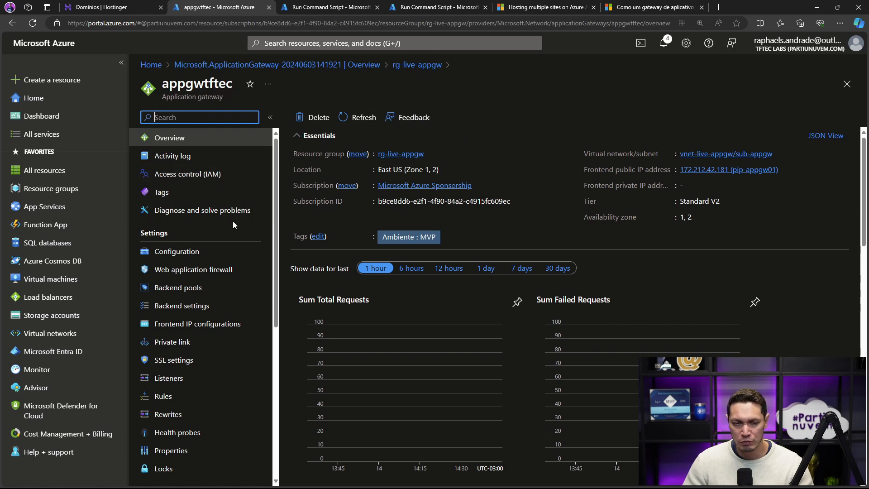
Step: Review the gateway's tier, capacity and instance count configuration, and its web application firewall tier
left_click(181, 253)
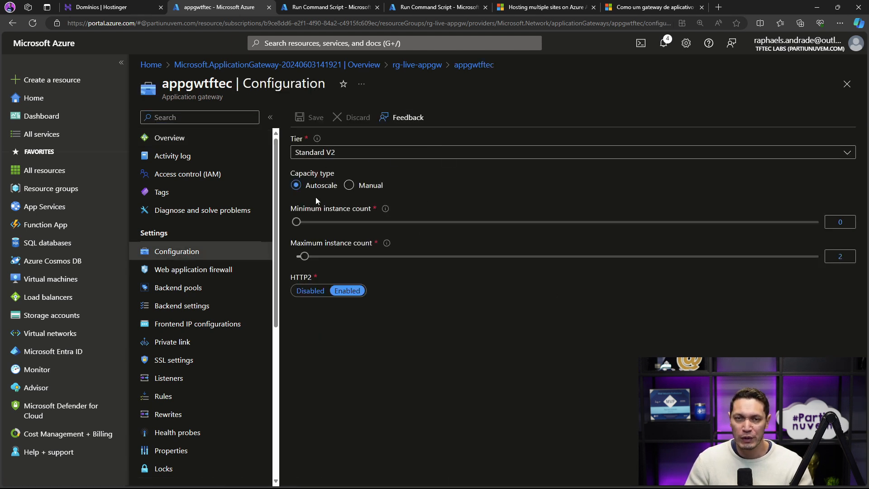
left_click(454, 153)
left_click(527, 324)
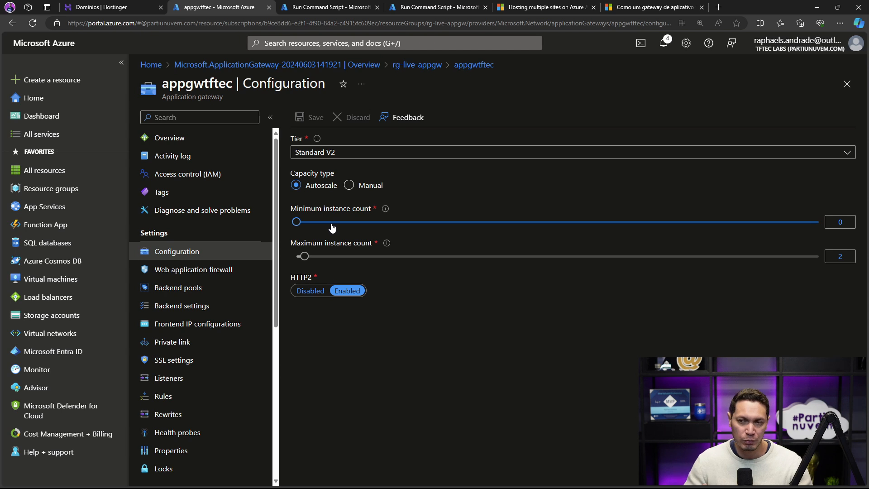
left_click(183, 271)
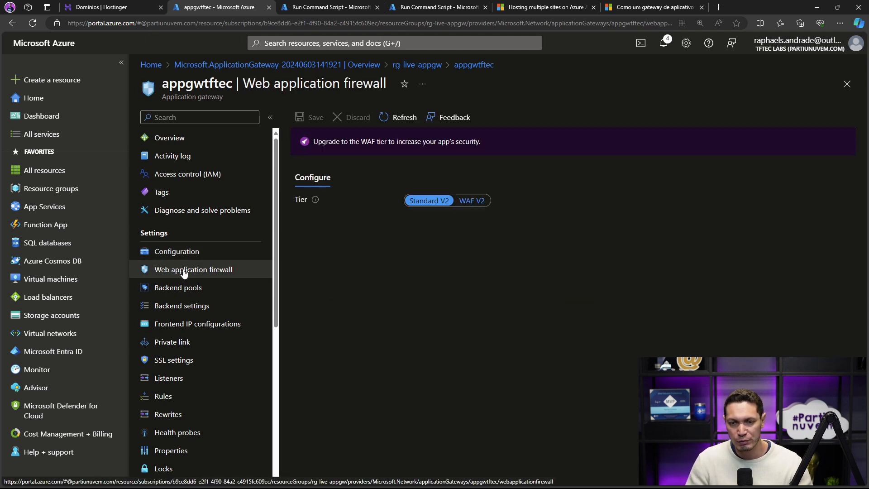
Step: Inspect the targets of backend pool bep-tfteclabs and check the backend health of the gateway's servers
left_click(171, 293)
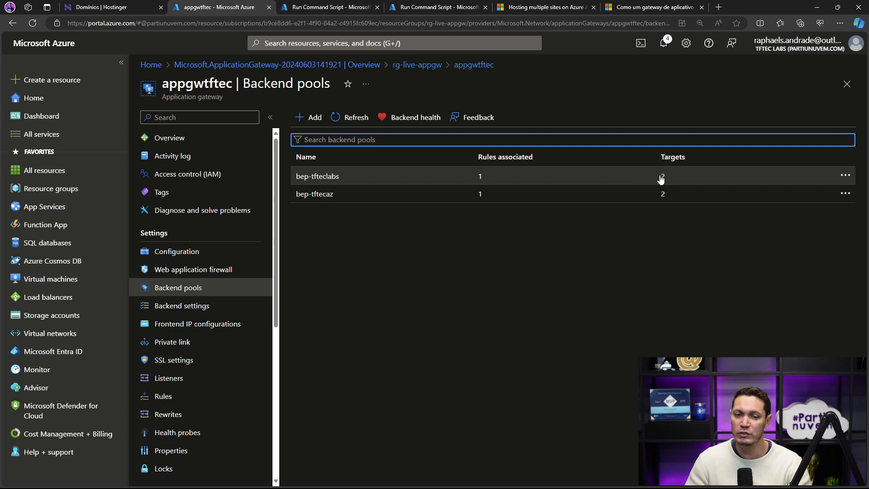
left_click(322, 177)
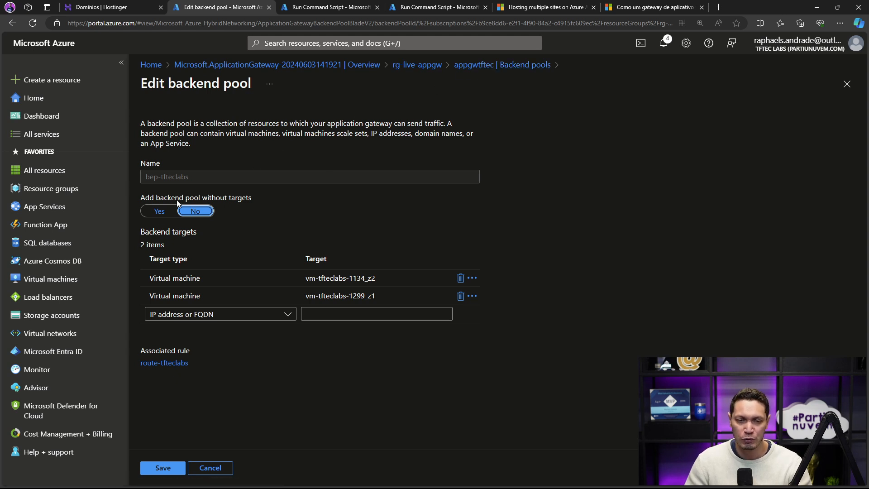
left_click(475, 66)
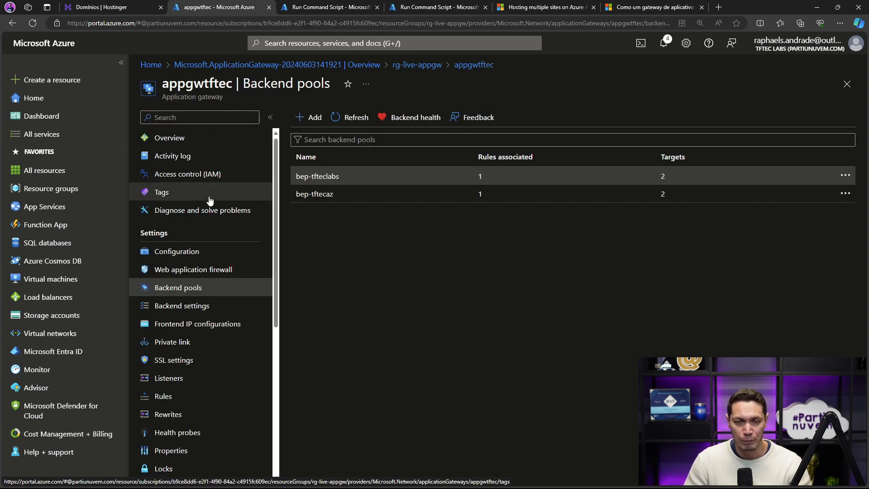
left_click(409, 117)
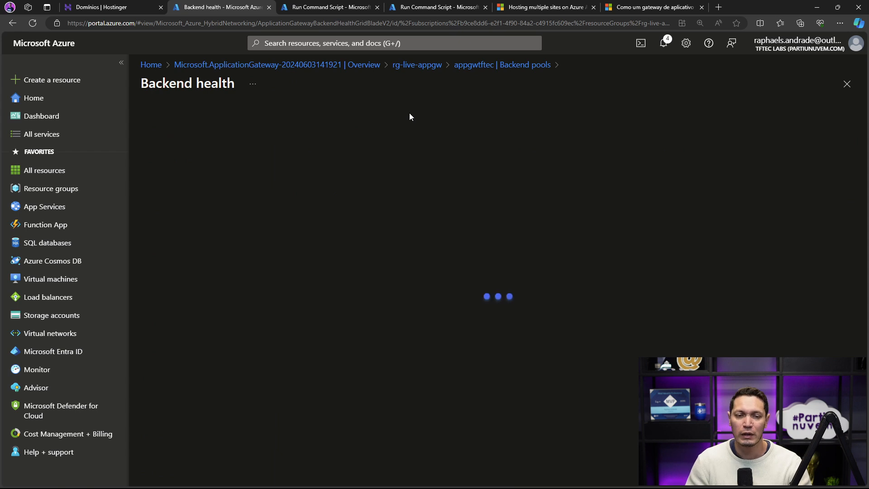
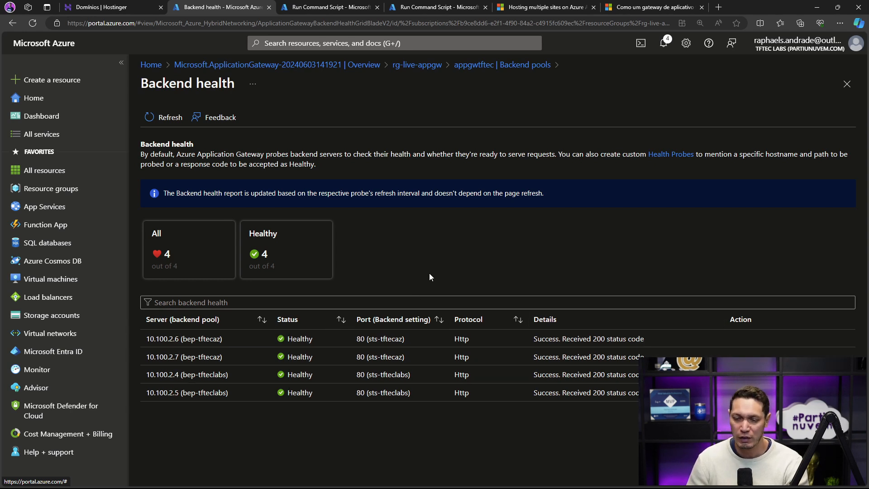
left_click(498, 64)
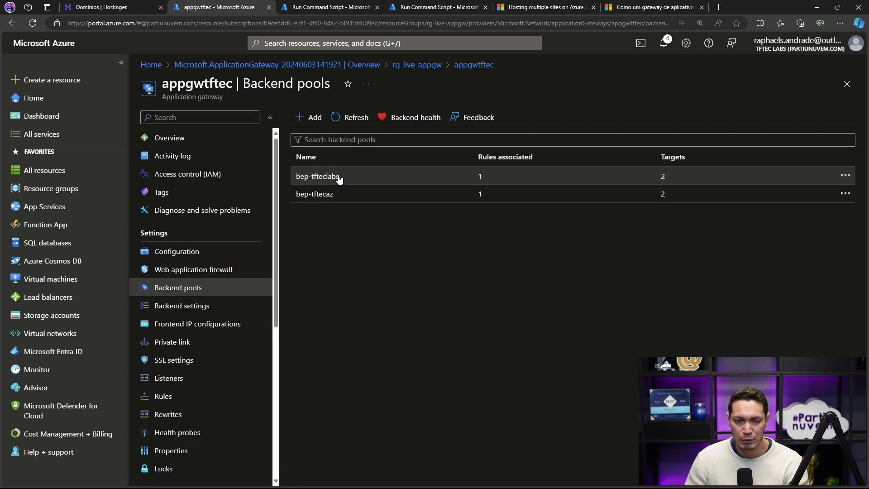
Step: Open the sts-tfteclabs backend setting of the gateway to review its protocol, port and additional settings
left_click(161, 322)
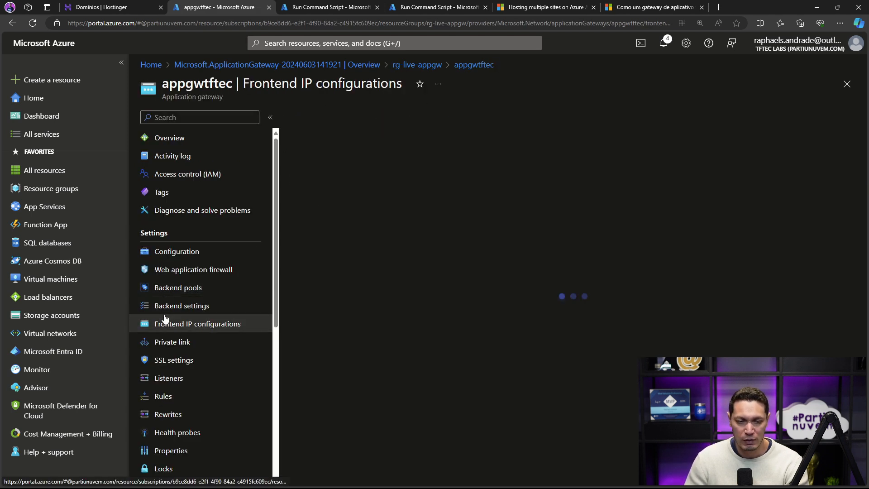
left_click(162, 306)
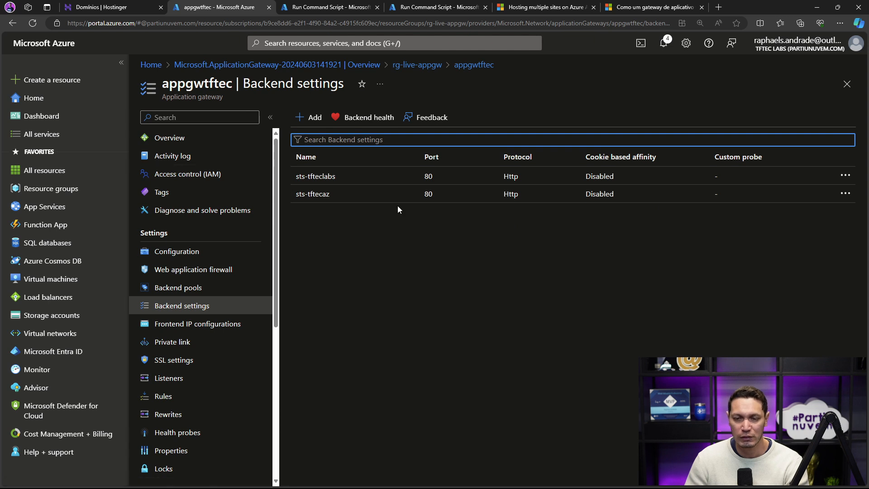
left_click(845, 176)
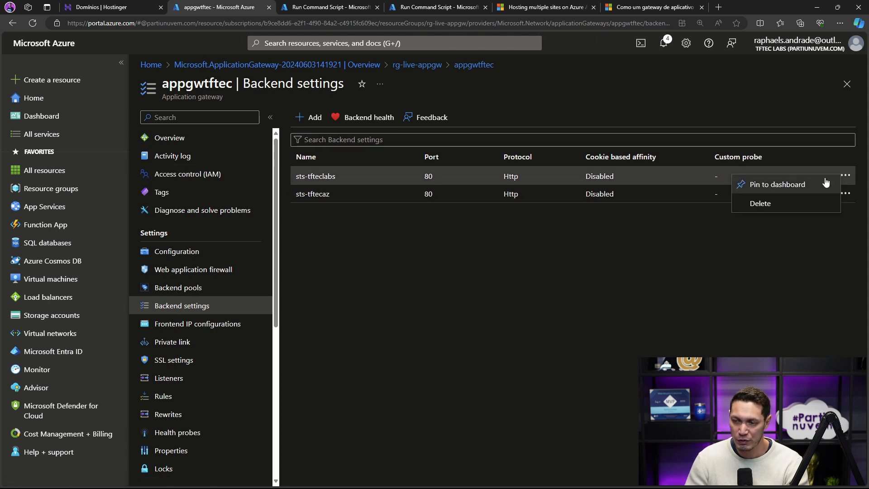
left_click(520, 180)
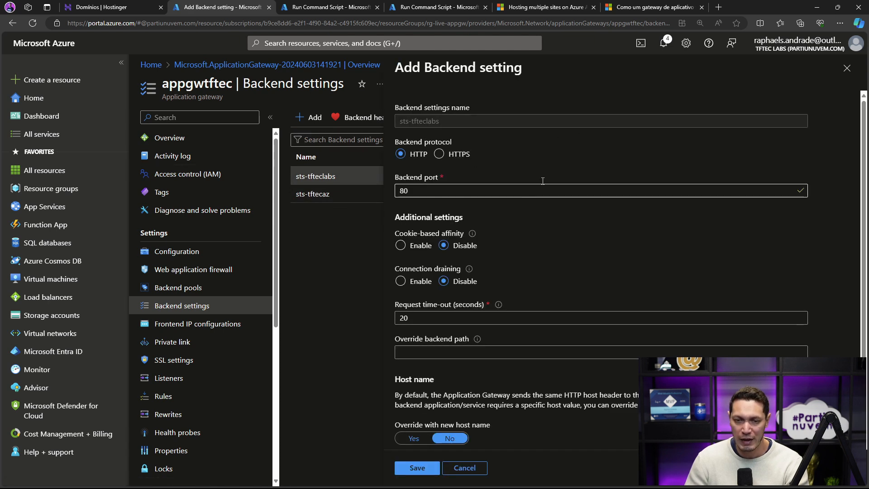
Step: Review the sts-tfteclabs backend setting, the frontend IP configurations and the SSL settings of the appgwtftec gateway
scroll(473, 290, "down", 1)
scroll(468, 317, "up", 1)
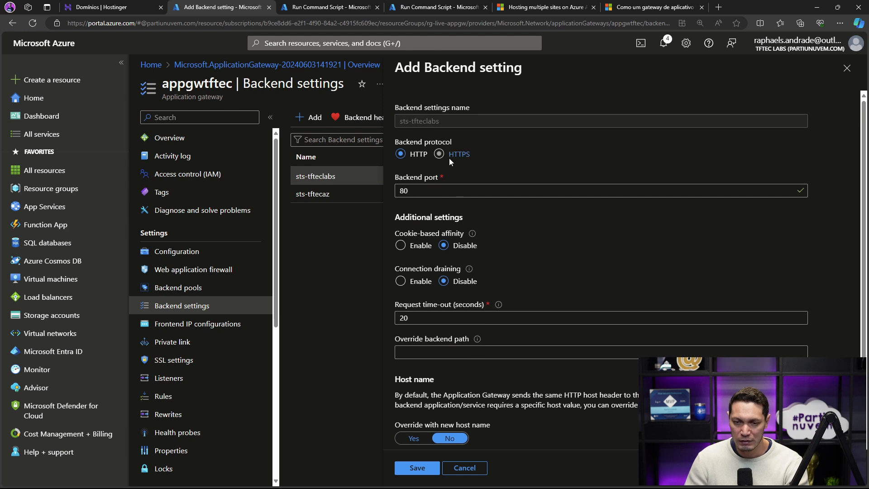
left_click(847, 68)
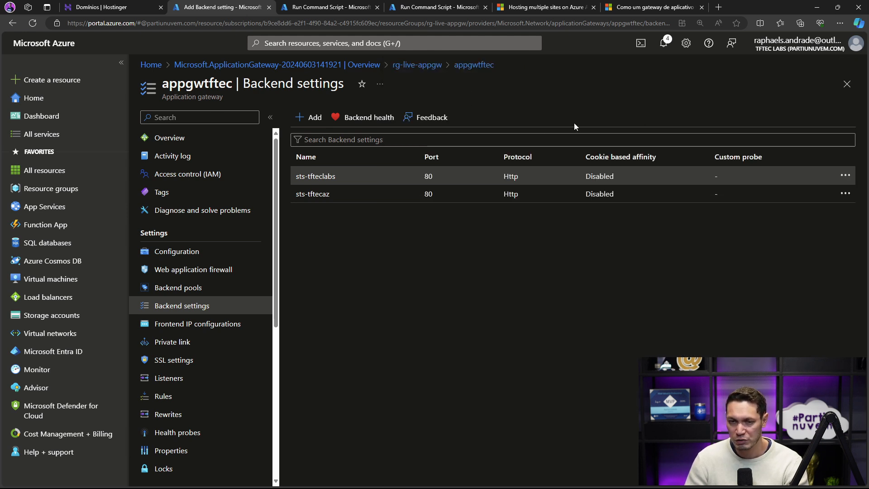
left_click(177, 324)
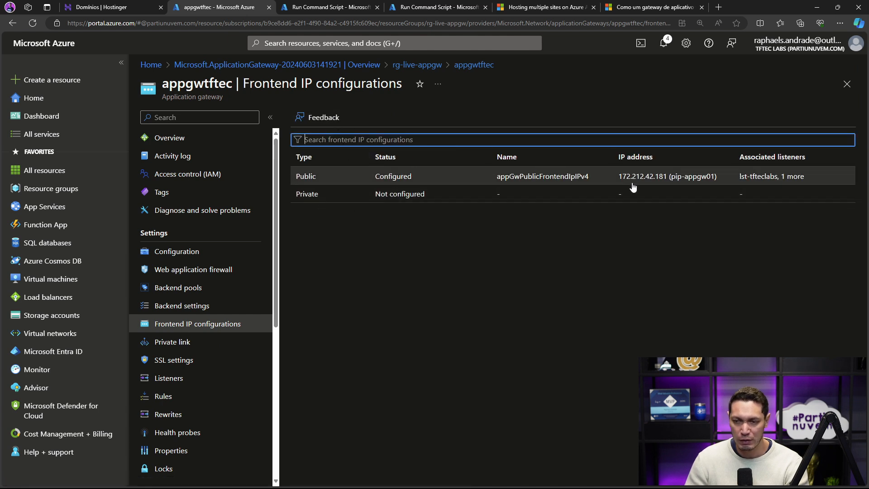
left_click(164, 368)
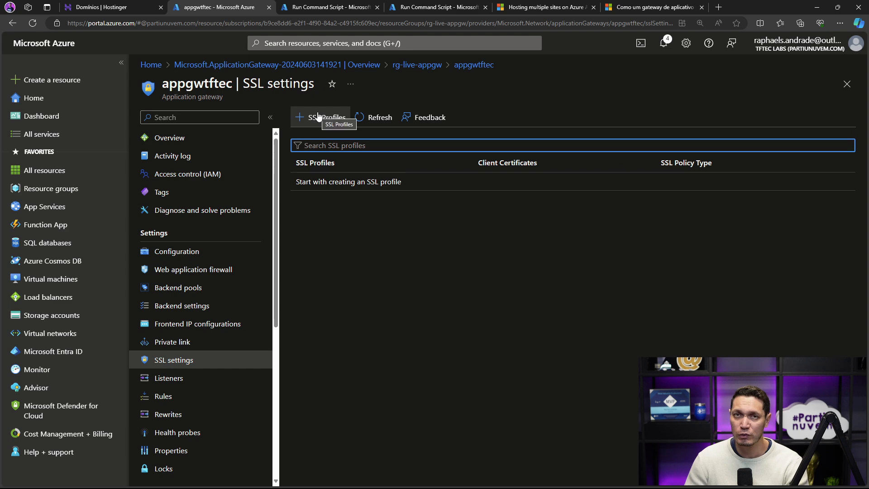
Step: Examine the gateway's listeners, checking the protocol, port and listener type of lst-tftecaz and the host names of both listeners
left_click(165, 379)
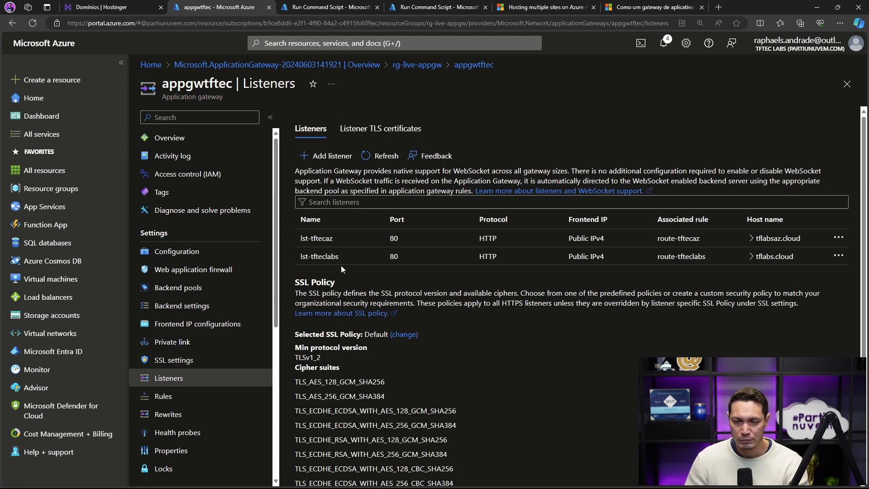
left_click(332, 244)
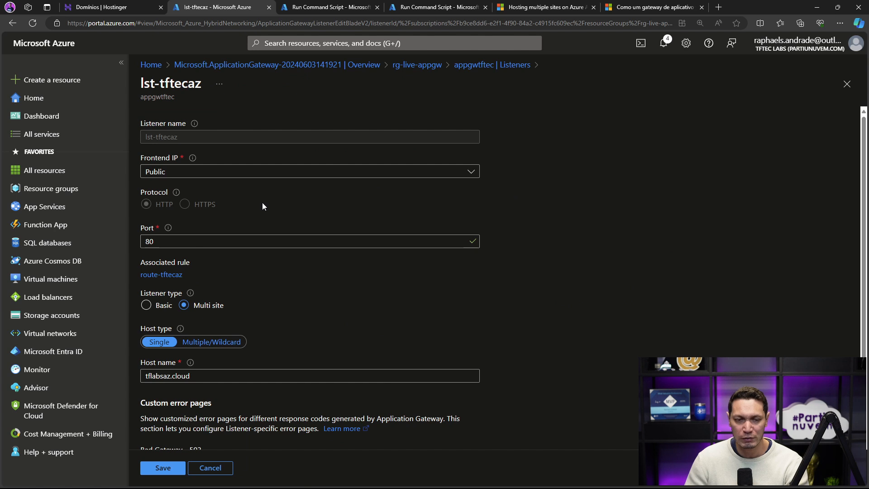
scroll(218, 265, "down", 1)
scroll(190, 253, "up", 1)
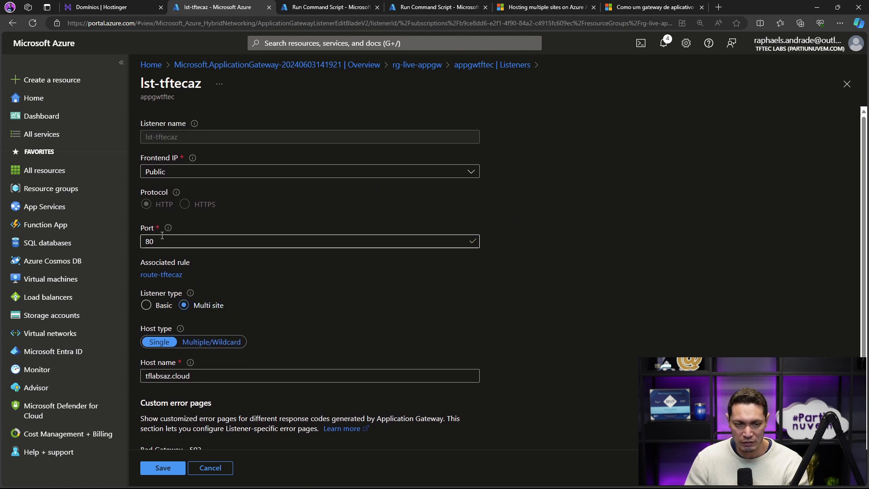
scroll(162, 235, "down", 2)
scroll(162, 235, "up", 2)
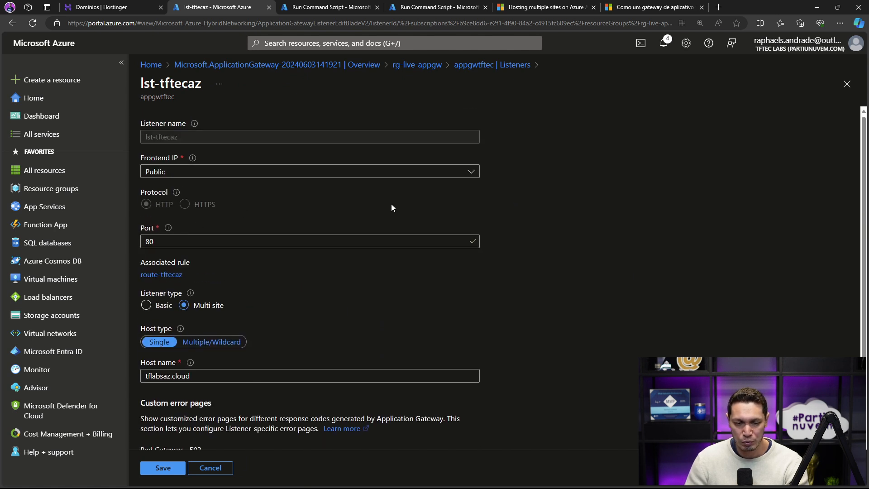
left_click(847, 84)
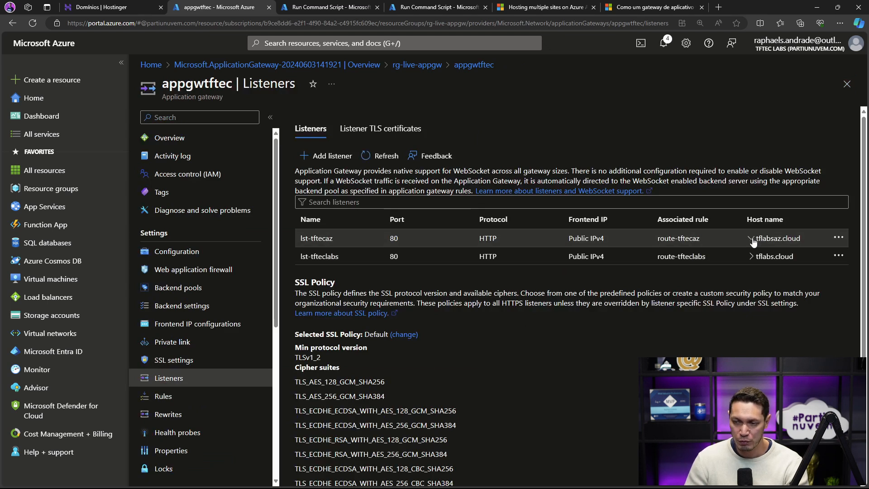
left_click(751, 257)
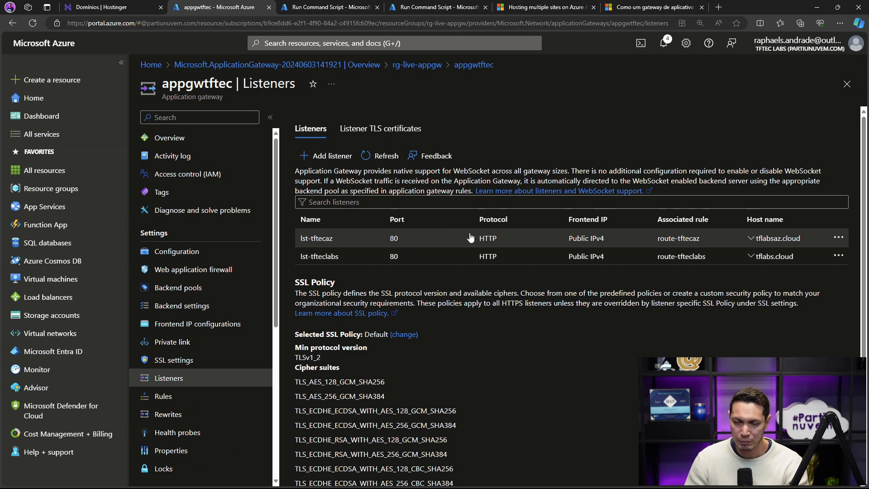
Step: Check the listener and backend targets of the route-tfteclabs routing rule and close it without changes
left_click(162, 412)
left_click(164, 398)
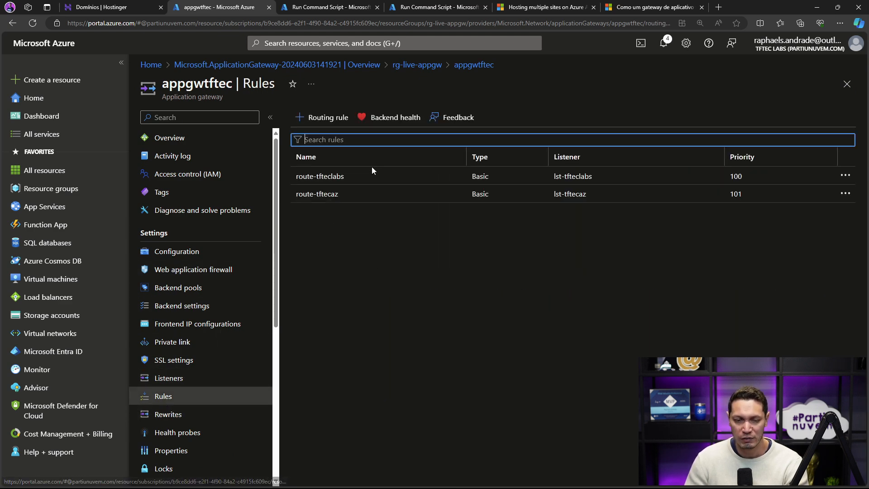
left_click(325, 179)
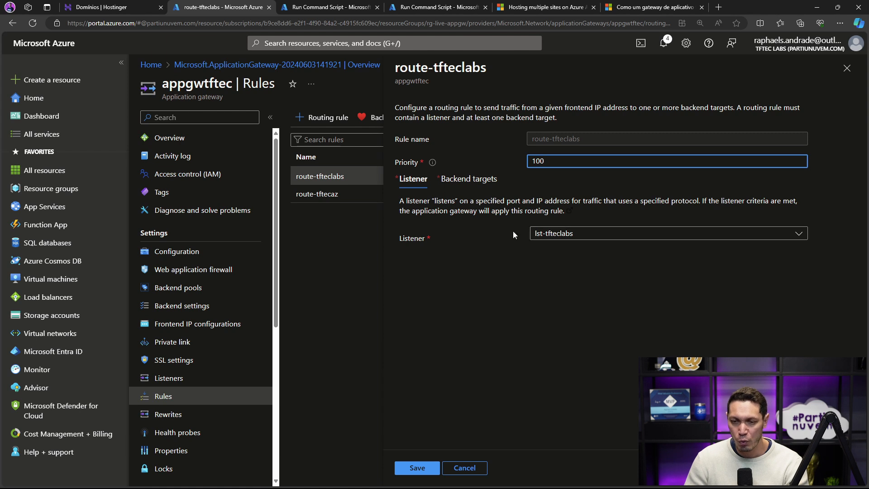
left_click(451, 180)
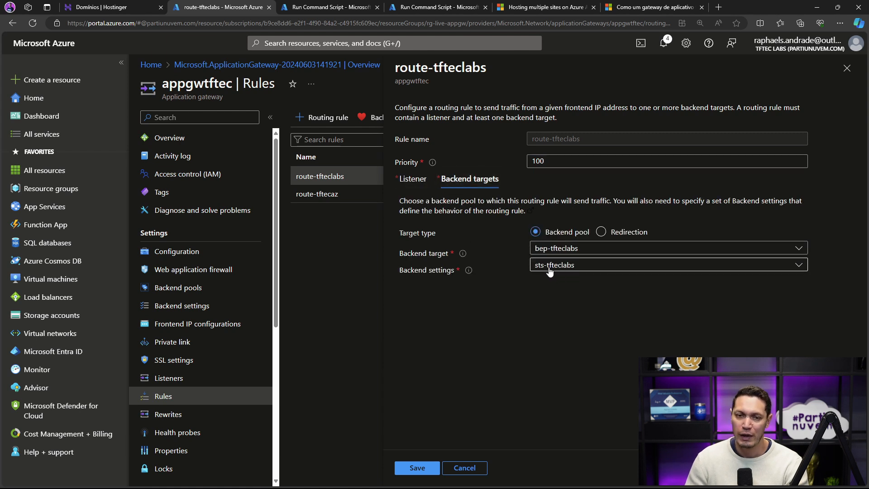
left_click(847, 69)
Step: Copy the frontend public IP address from the gateway's overview and load 172.212.42.181 in a new browser tab
left_click(171, 137)
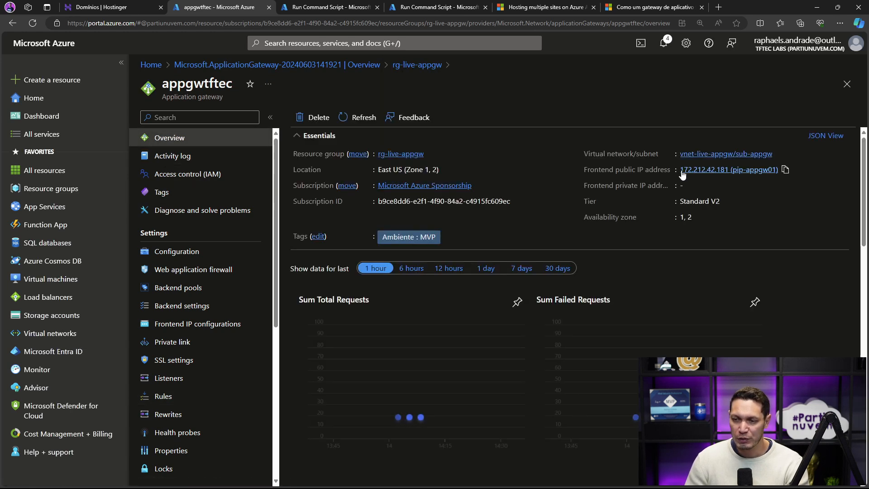
left_click_drag(678, 168, 729, 170)
key("ctrl+c")
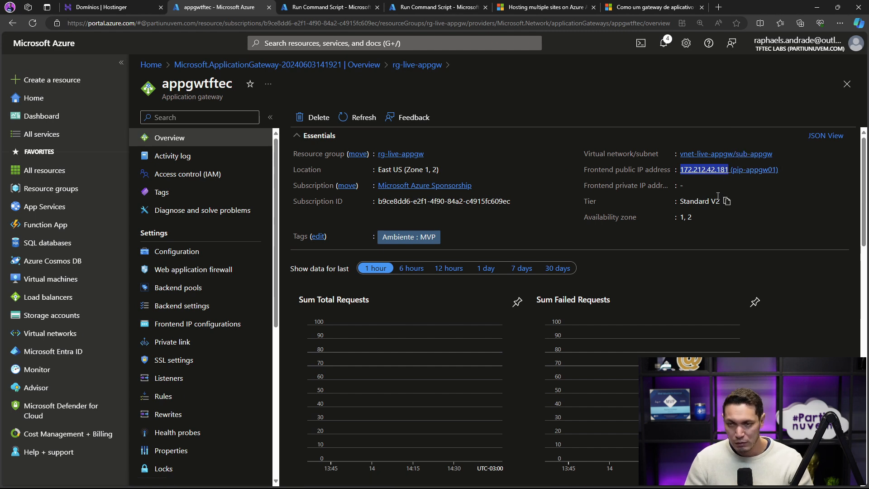
left_click(719, 7)
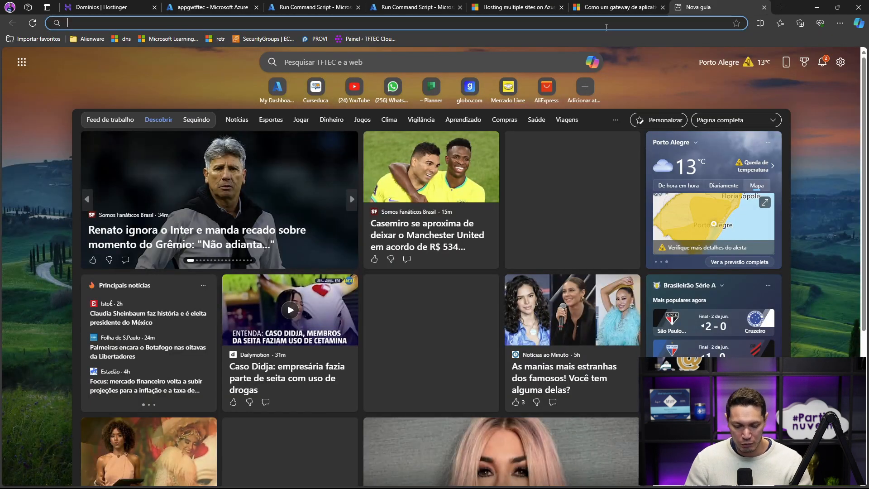
key("ctrl+v")
key("Return")
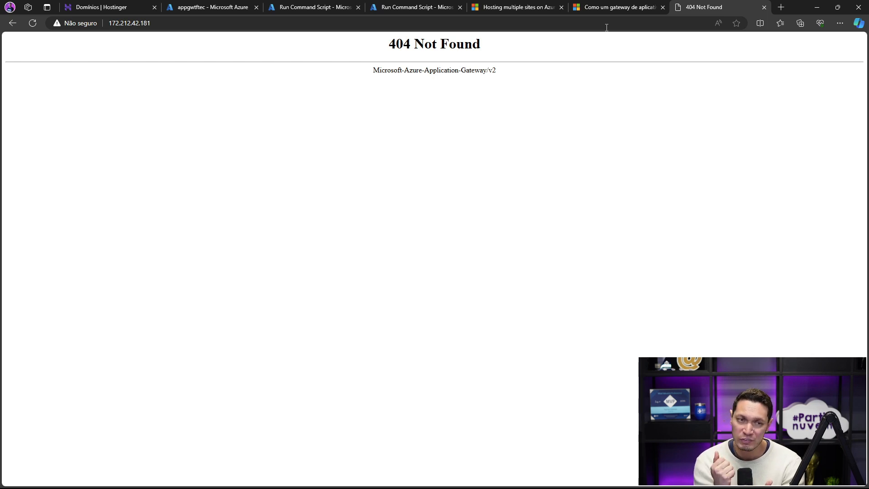
Step: Return to the appgwtftec gateway and inspect the host name configured on the multi-site listener lst-tftecaz
left_click(193, 8)
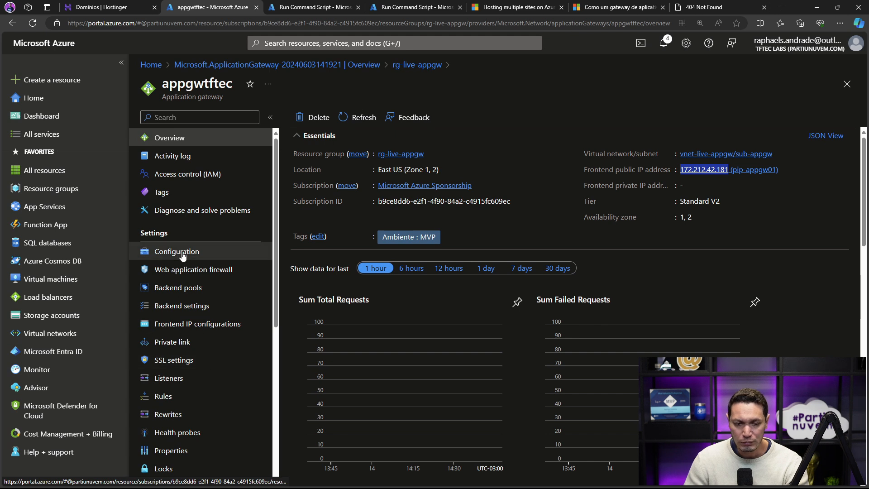
left_click(180, 307)
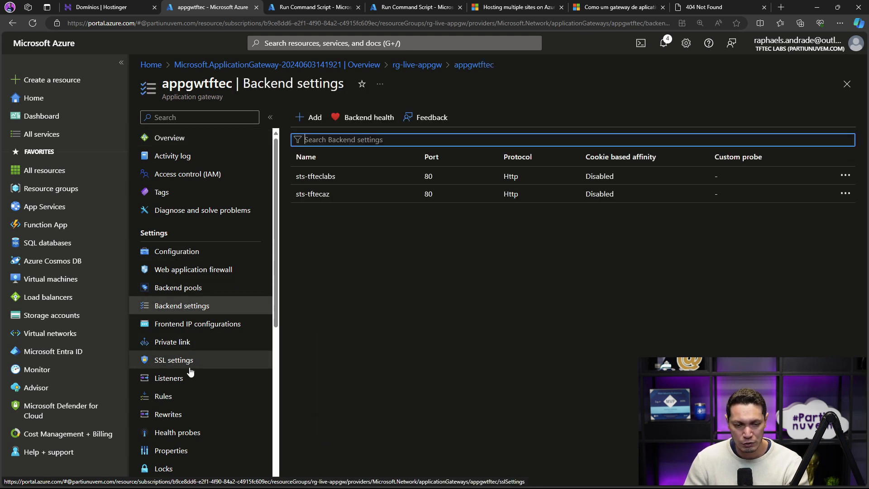
left_click(176, 379)
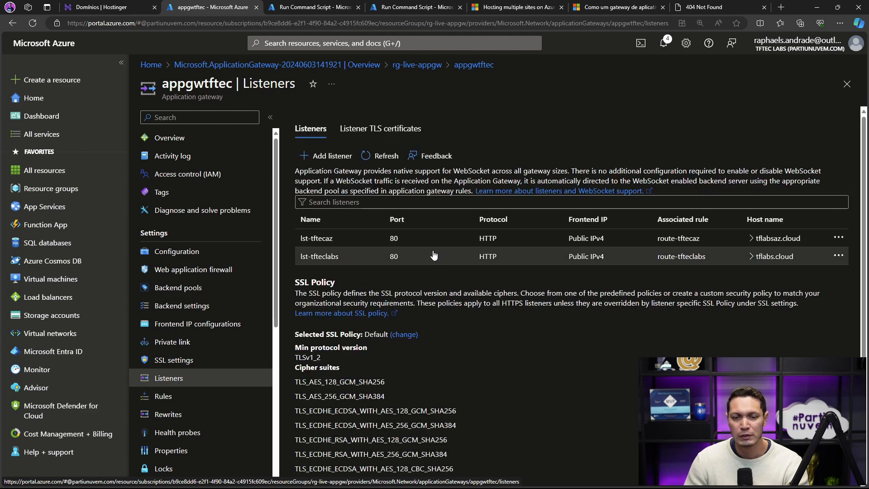
left_click(346, 239)
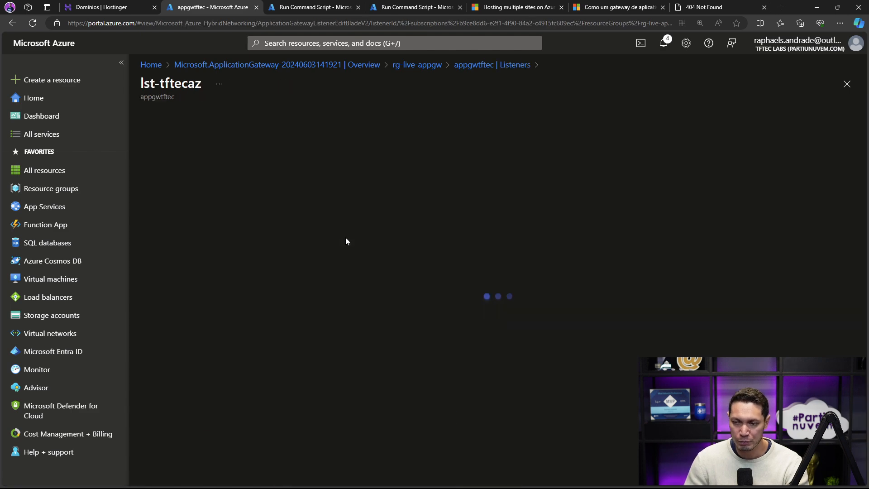
scroll(235, 238, "down", 1)
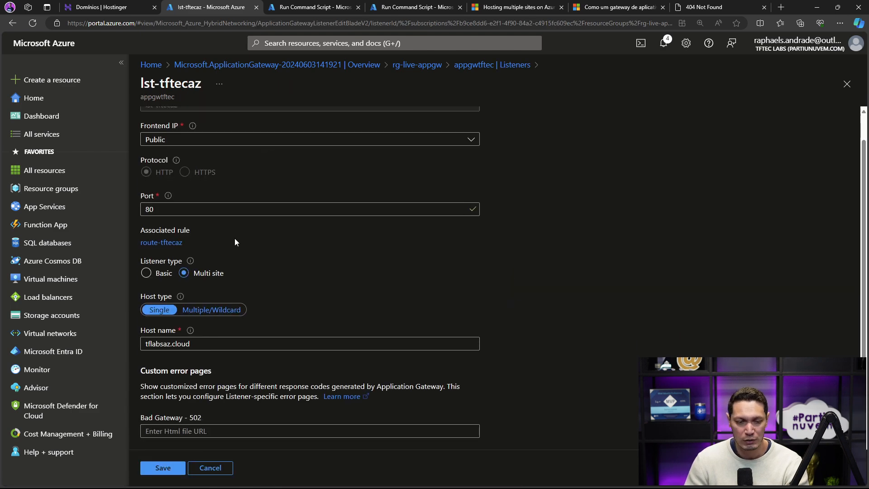
mouse_move(190, 331)
left_mouse_down()
mouse_move(146, 334)
mouse_move(200, 329)
left_mouse_up()
key("ctrl+a")
left_click(199, 328)
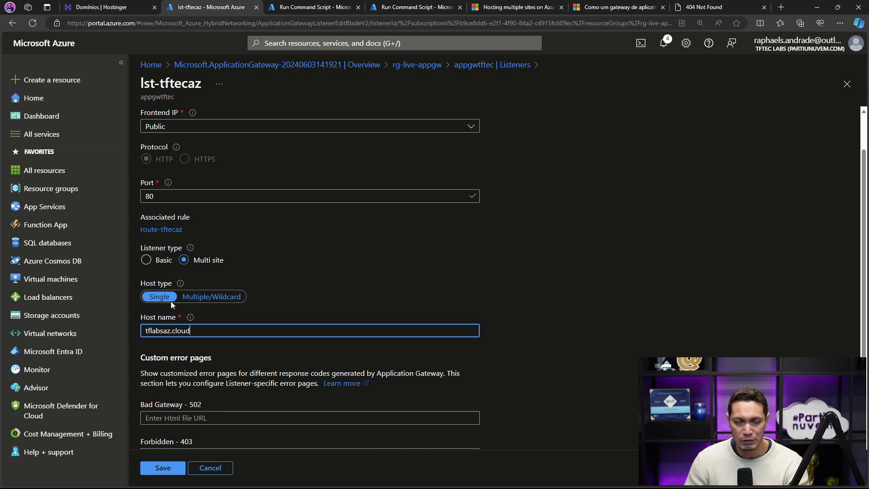
left_click_drag(196, 334, 142, 329)
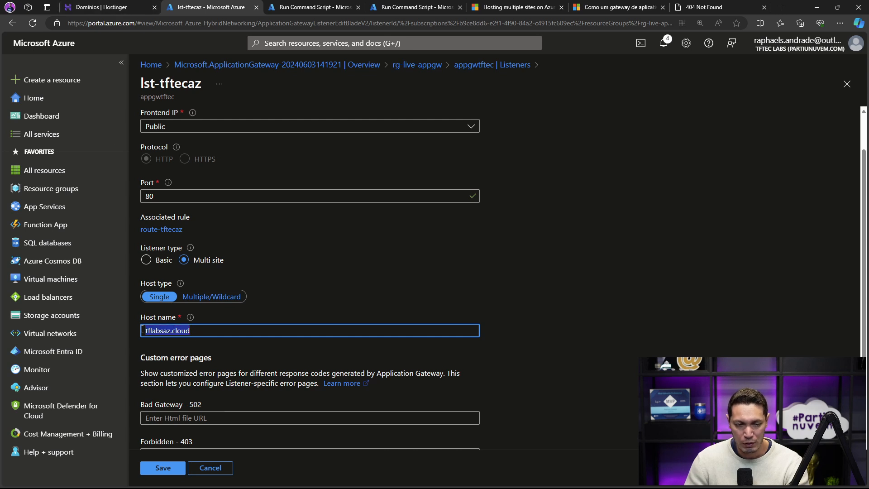
Step: Compare the page requested by IP address with the host name that the lst-tftecaz listener expects
left_click(698, 10)
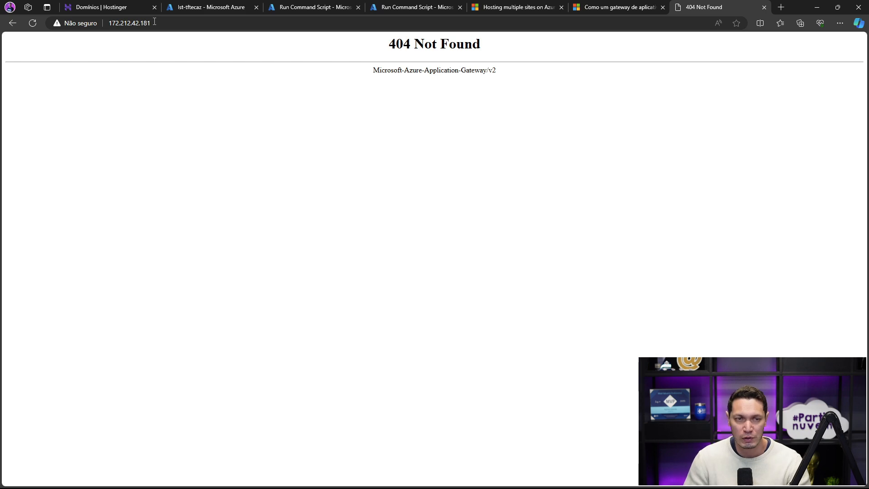
left_click(202, 7)
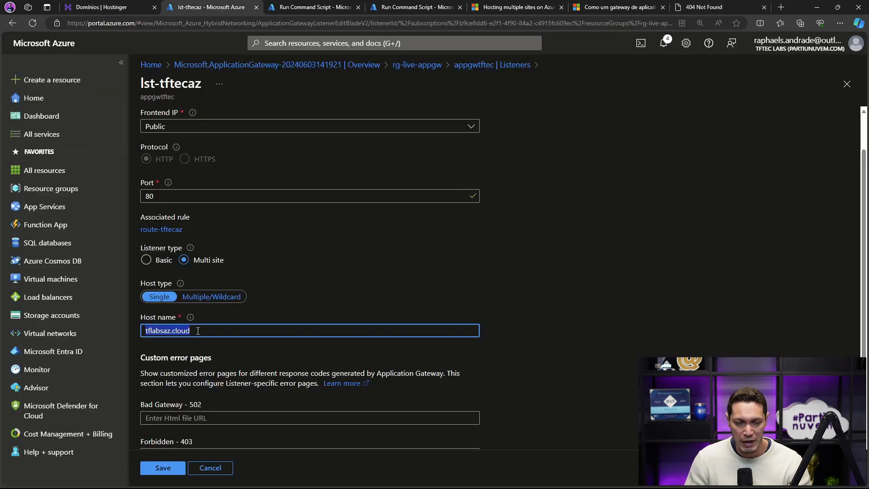
left_click_drag(198, 330, 129, 334)
left_click(306, 297)
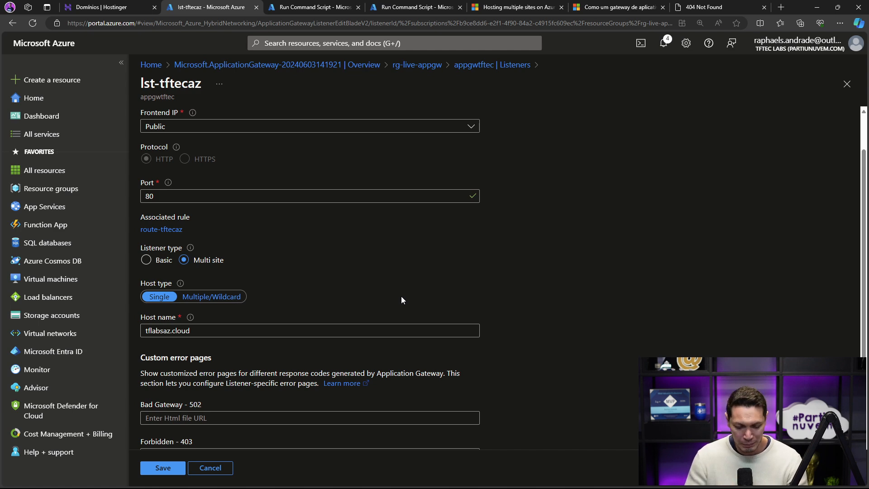
Step: Switch to File Explorer and open the folder C:\Windows\System32\drivers\etc
key("super+e")
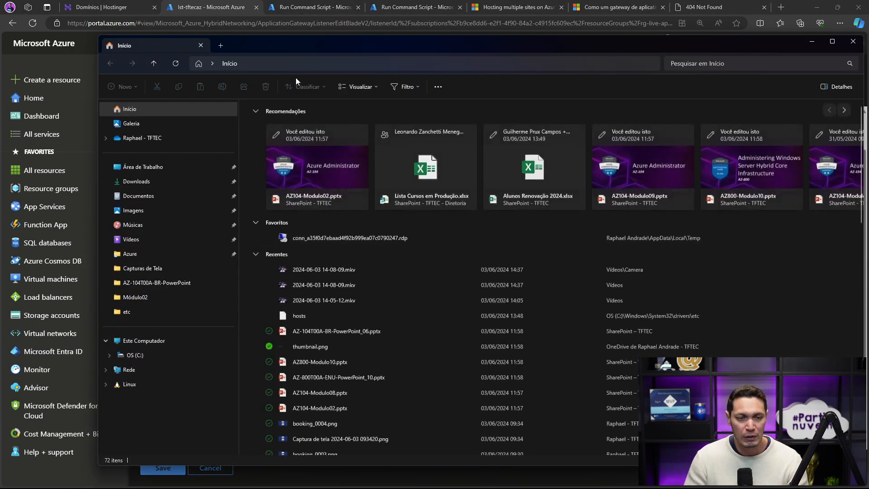
left_click(134, 355)
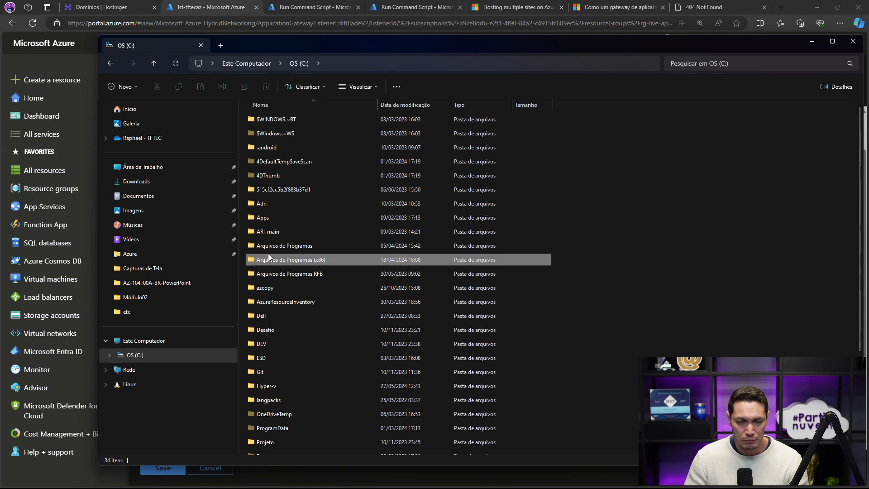
key("w")
key("Return")
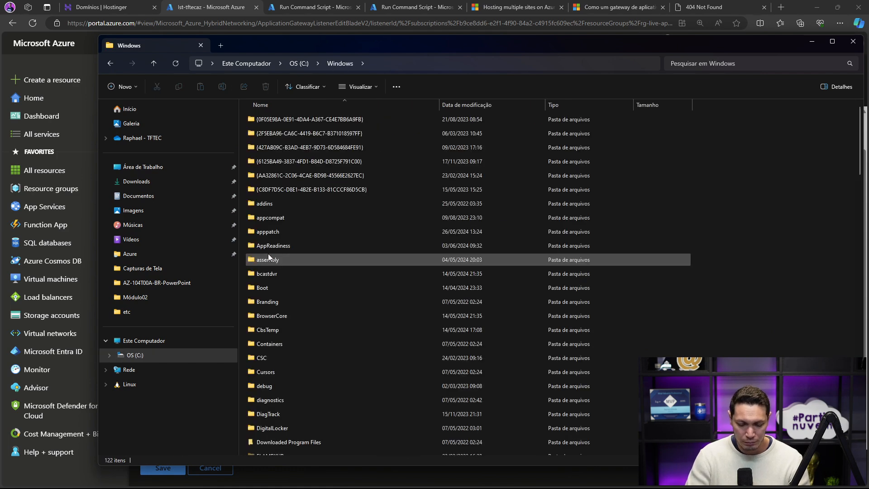
type("system32")
key("Return")
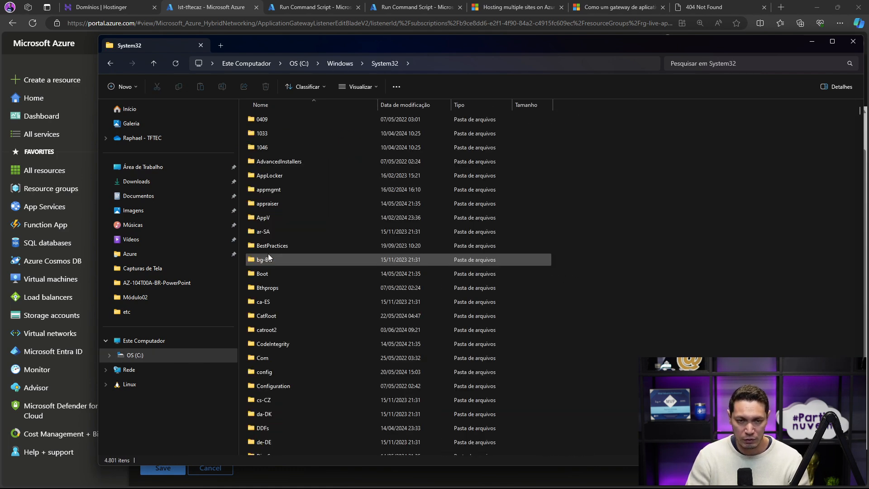
type("drivers")
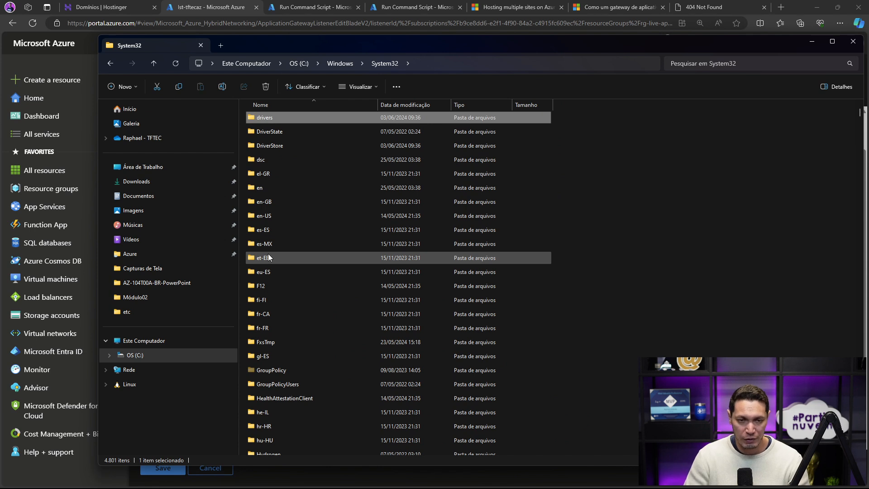
key("Return")
type("etc")
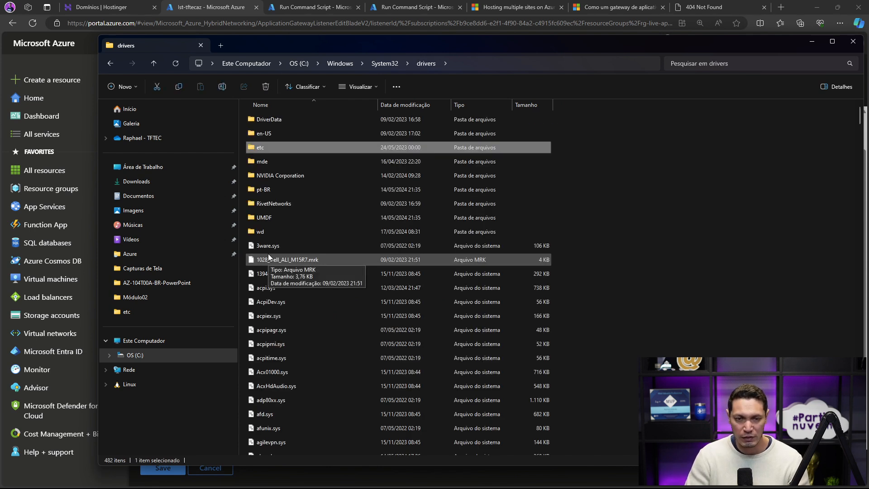
key("Return")
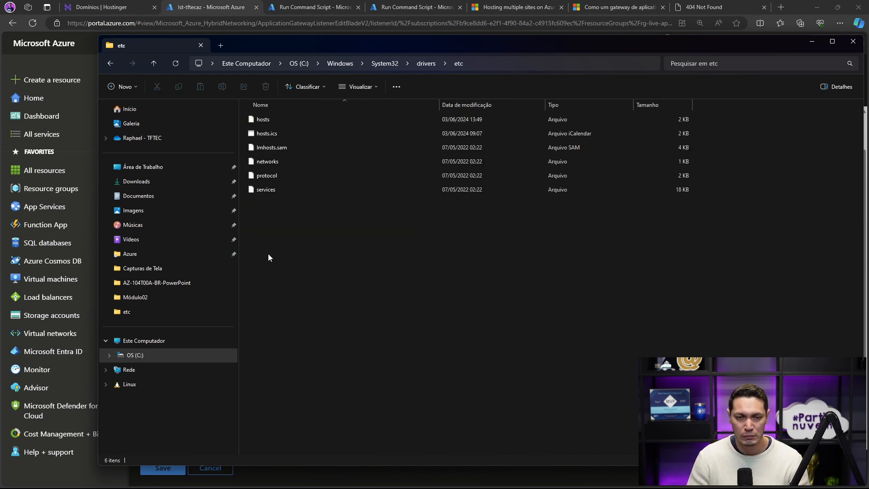
Step: Open the hosts file from the etc folder in Notepad (Bloco de notas) and move its window so the whole text is in view
right_click(262, 121)
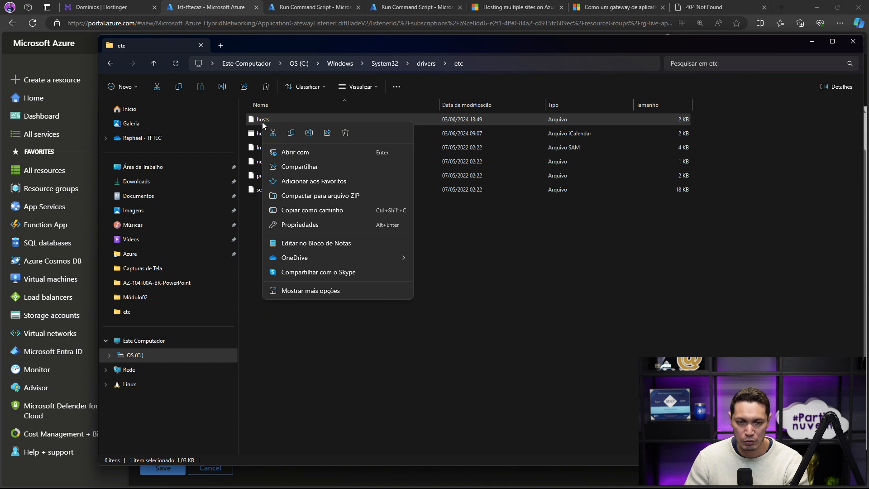
left_click(281, 152)
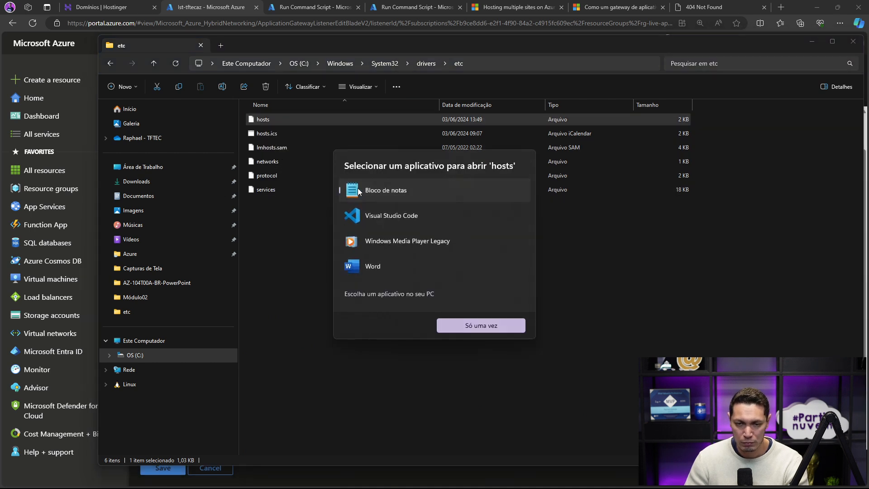
left_click(466, 325)
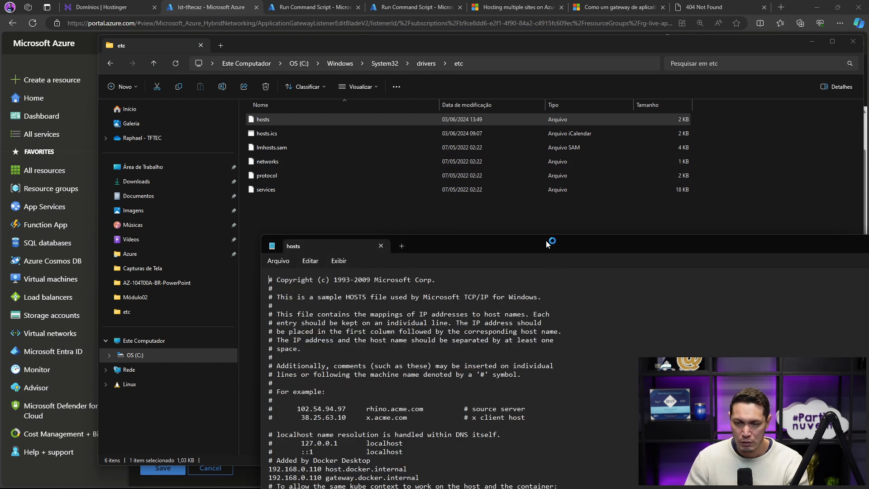
left_click_drag(550, 244, 469, 104)
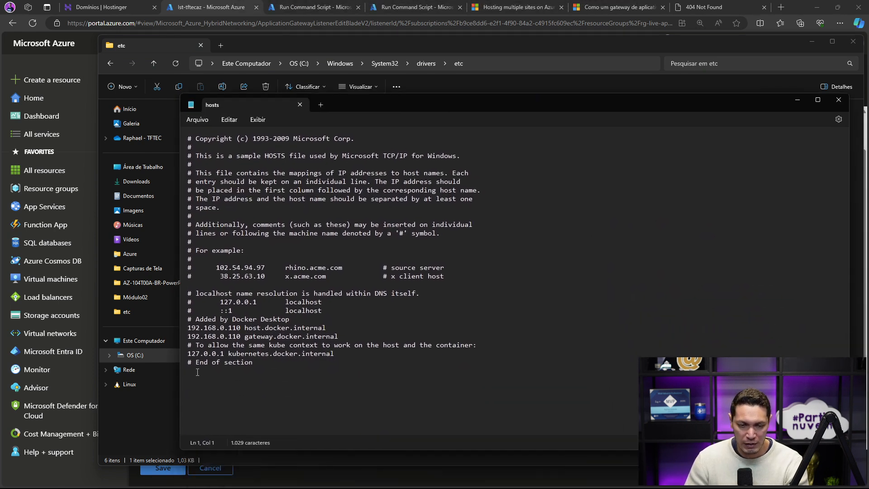
Step: Copy the gateway's IP address 172.212.42.181 from the address of the browser page showing 404 Not Found
left_click(704, 7)
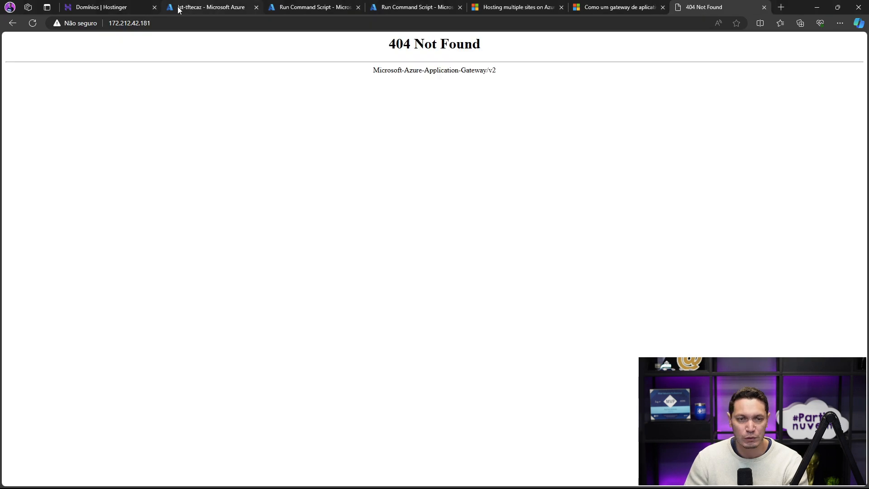
left_click(162, 22)
key("ctrl+c")
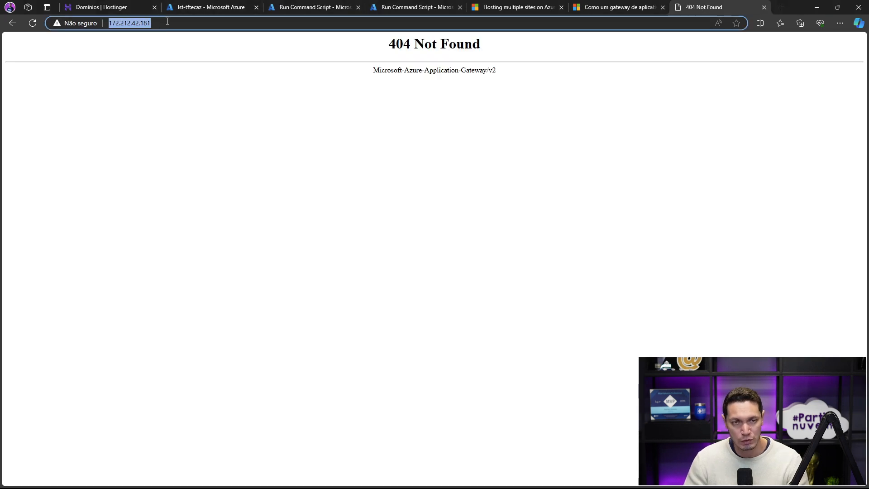
Step: Open the appgwtftec gateway's overview from the rg-live-appgw resource group and check its frontend public IP address
left_click(211, 7)
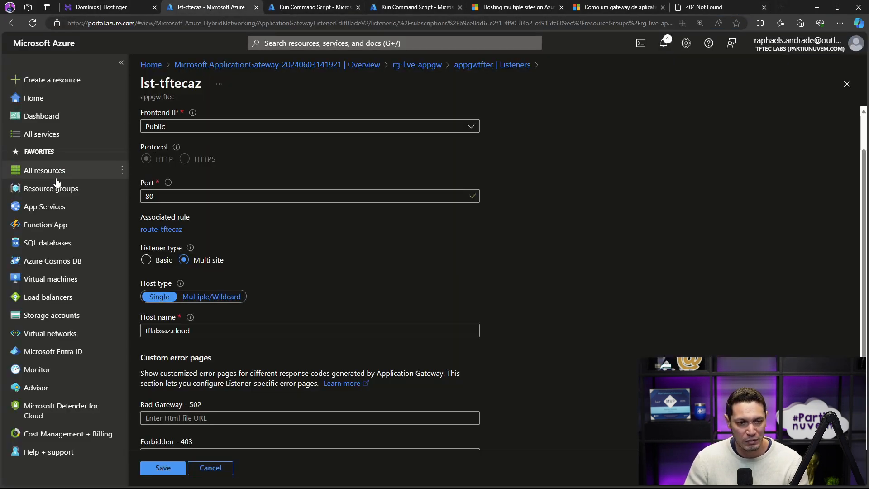
left_click(421, 64)
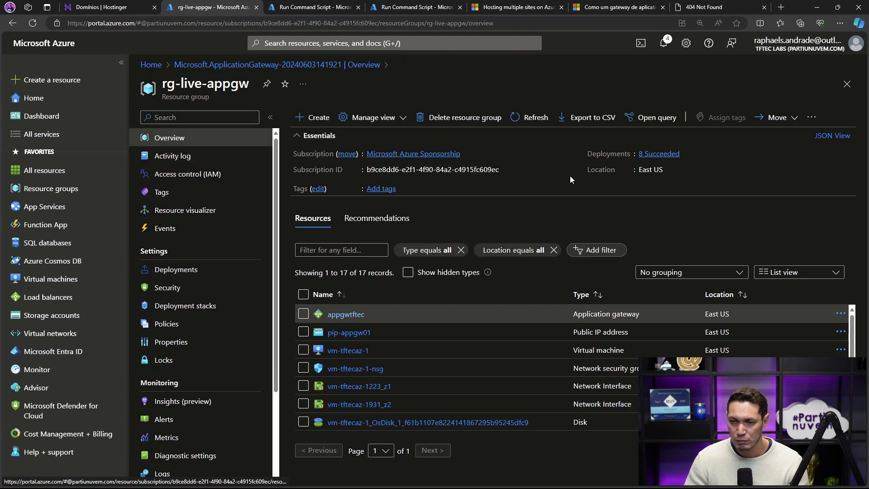
left_click(353, 315)
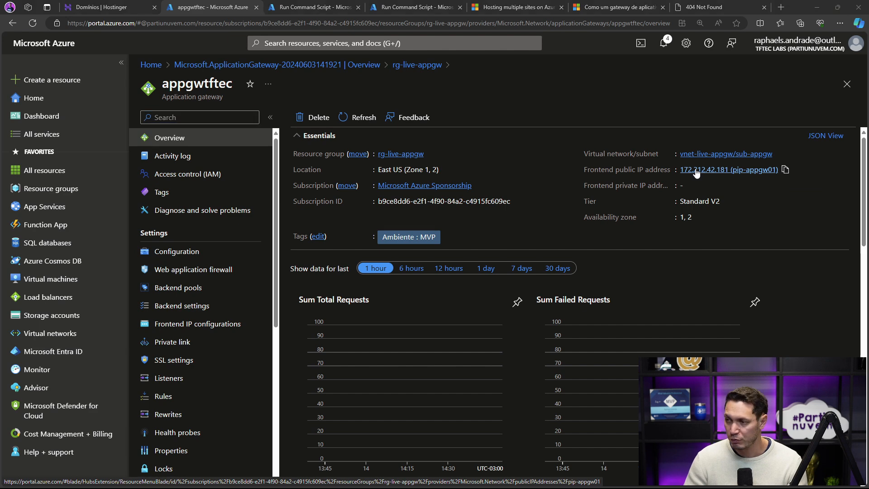
key("alt+Tab")
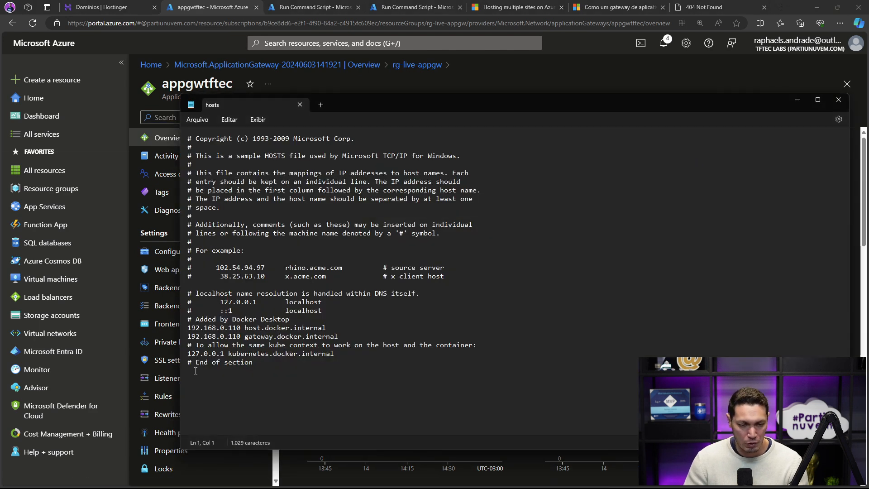
type("181/")
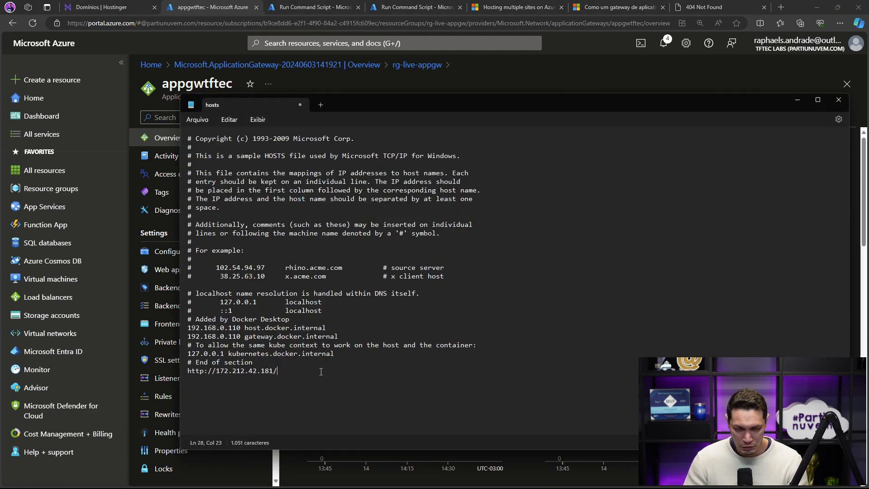
key("BackSpace")
key("Home")
key("Delete")
key("Delete")
key("Delete")
key("Delete")
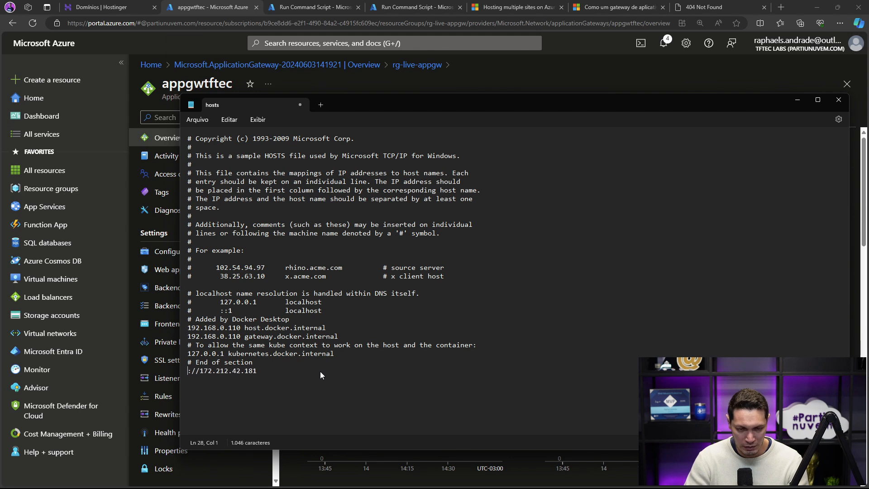
key("Delete")
key("Delete")
key("Delete")
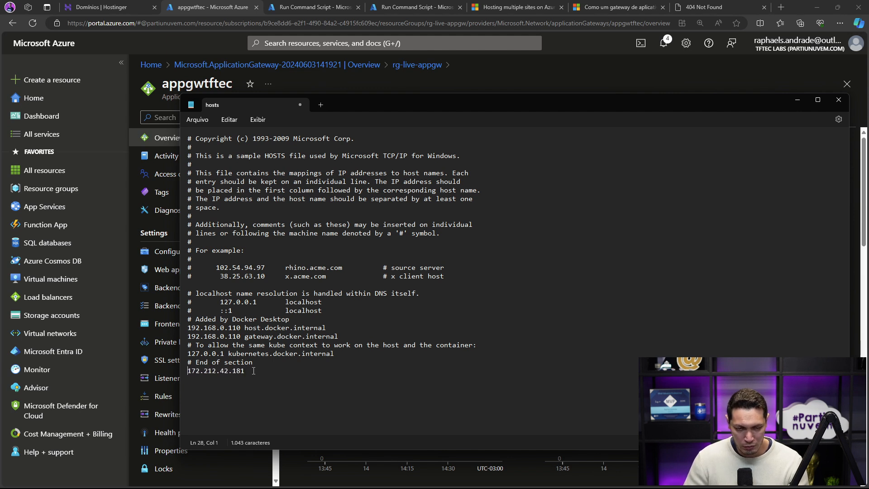
key("ctrl+v")
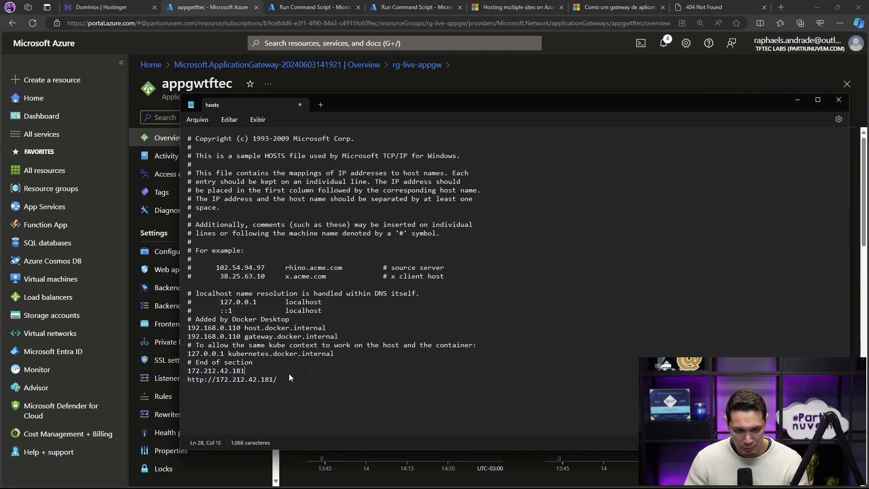
key("Home")
key("Delete")
key("Delete")
key("Delete")
key("Delete")
key("Delete")
key("Delete")
key("Delete")
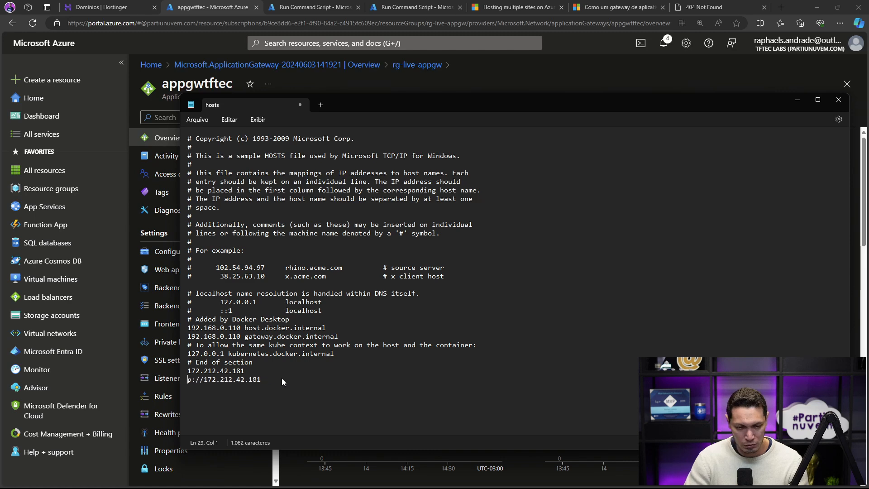
left_click(257, 374)
Step: Copy the host name tflabsaz.cloud from the lst-tftecaz listener and append it to the first 172.212.42.181 line in the hosts file
key("alt+Tab")
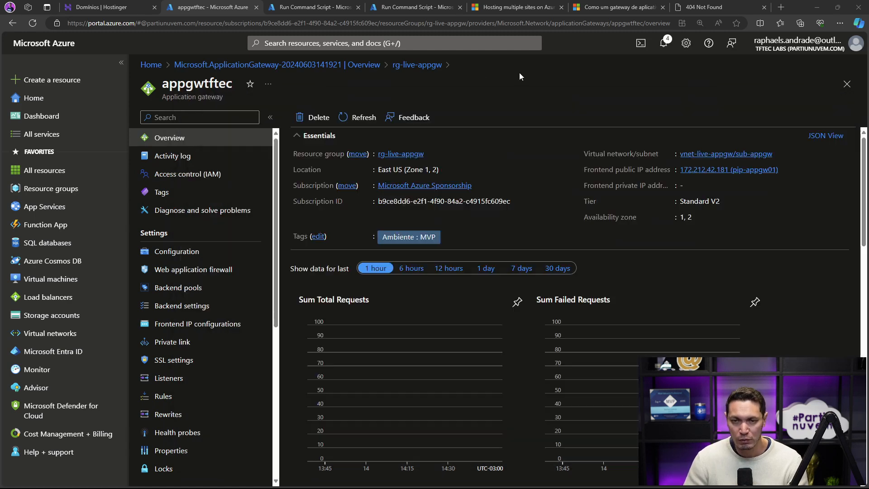
left_click(170, 379)
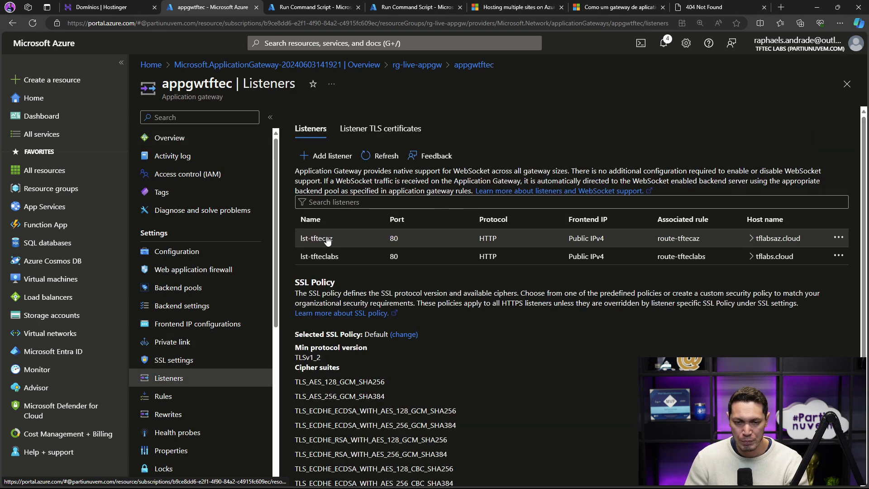
left_click(326, 237)
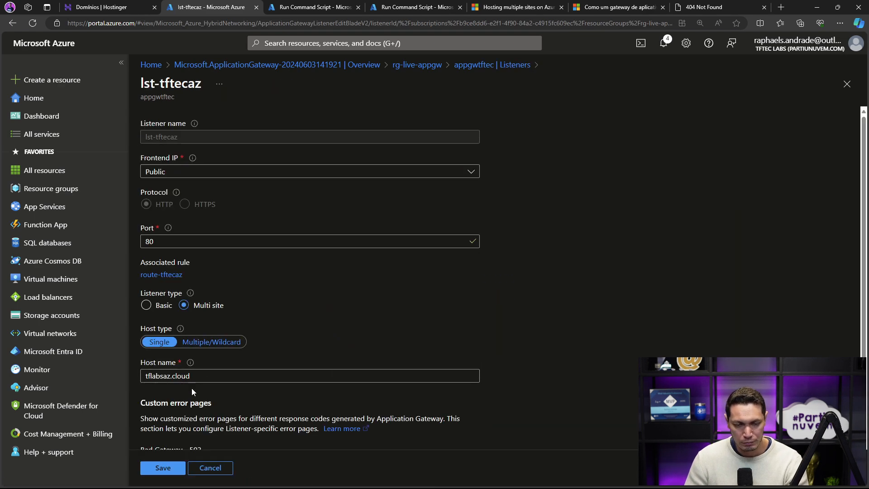
triple_click(197, 376)
key("ctrl+c")
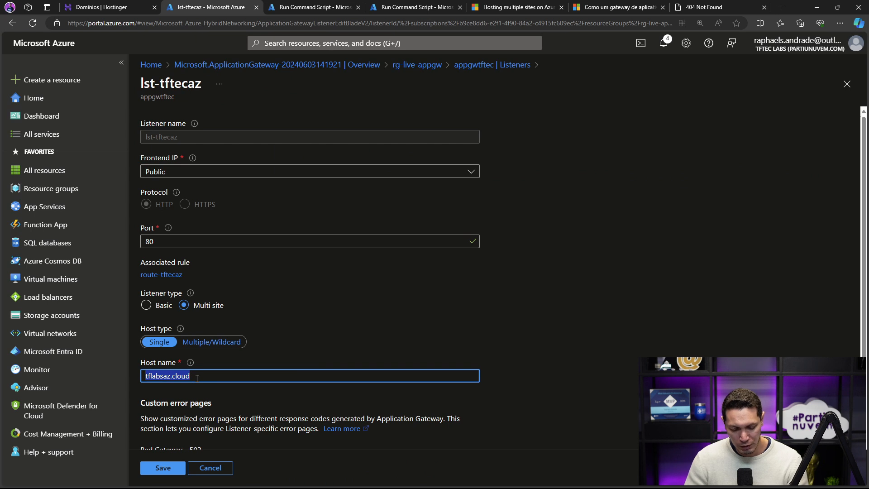
key("alt+Tab")
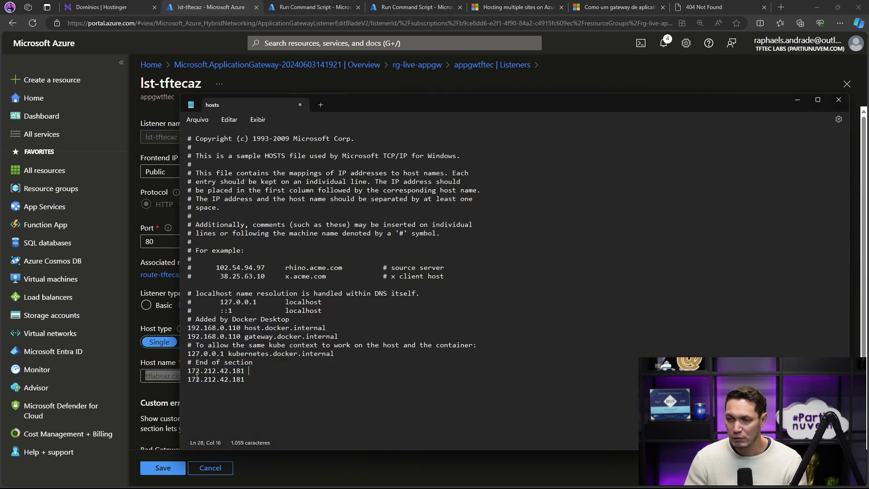
key("ctrl+v")
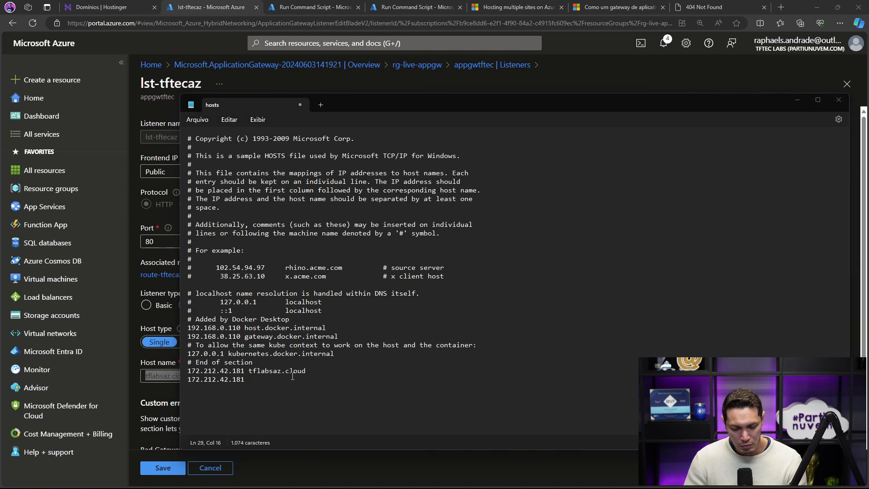
Step: Return to the gateway's listeners in the Azure portal and copy the host name tflabs.cloud from the lst-tfteclabs listener
key("alt+Tab")
left_click(481, 69)
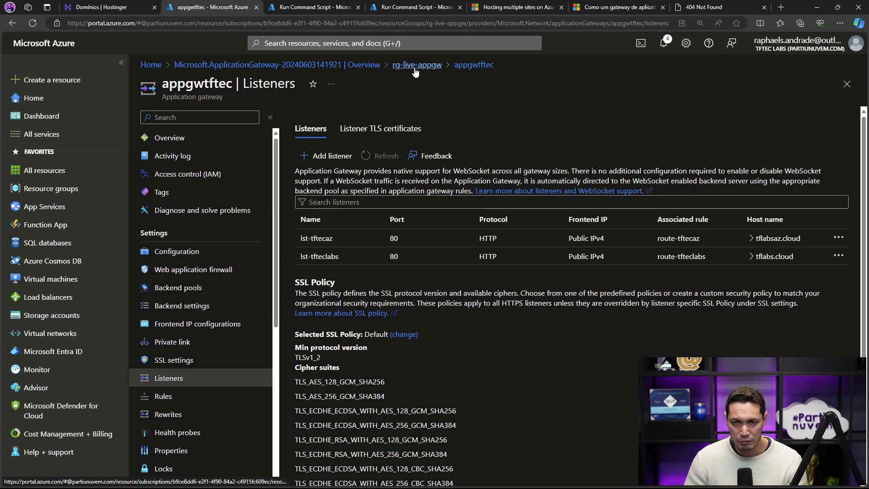
left_click(322, 260)
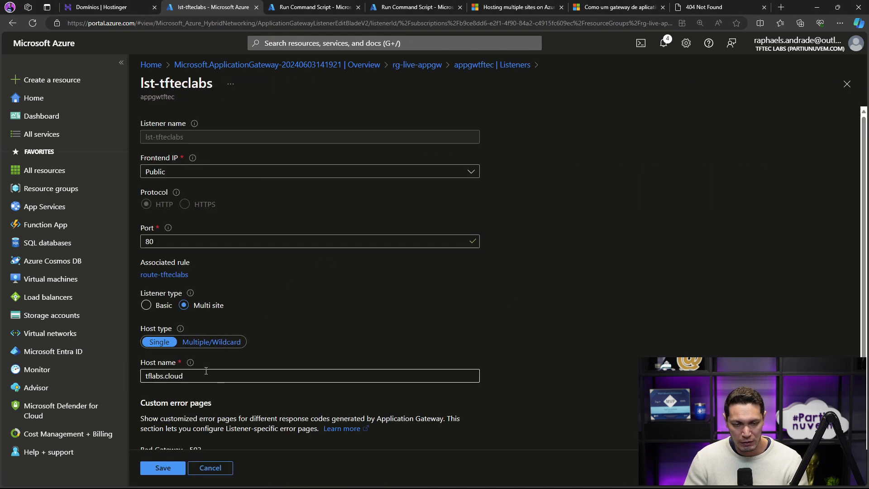
double_click(206, 372)
key("ctrl+c")
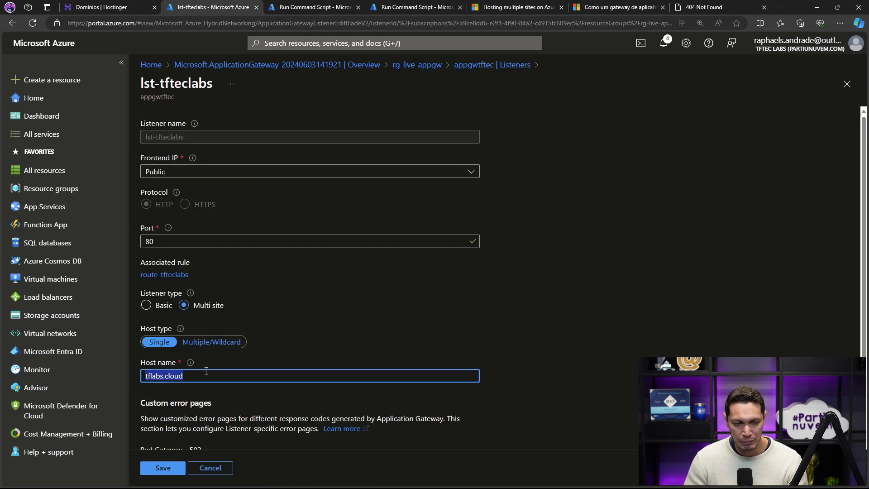
Step: Look for the tflabs.cloud and tflabsaz.cloud domains in the Hostinger domain list
left_click(148, 10)
scroll(267, 356, "down", 3)
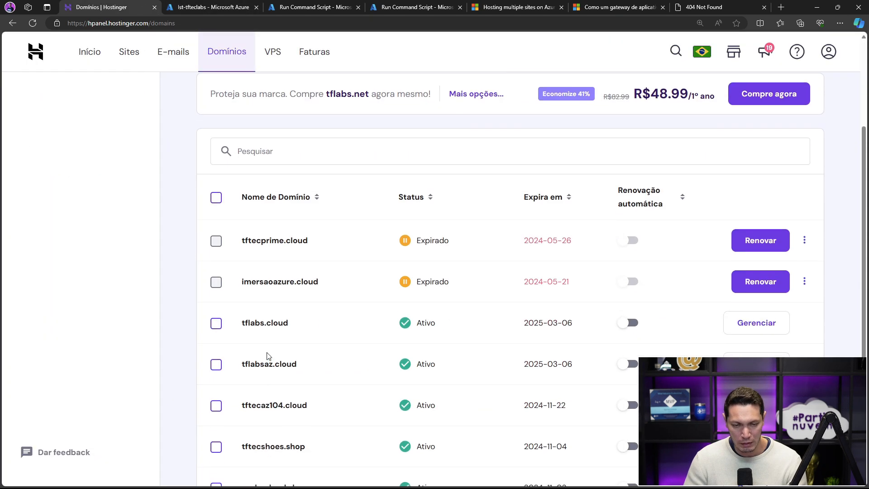
key("ctrl+Tab")
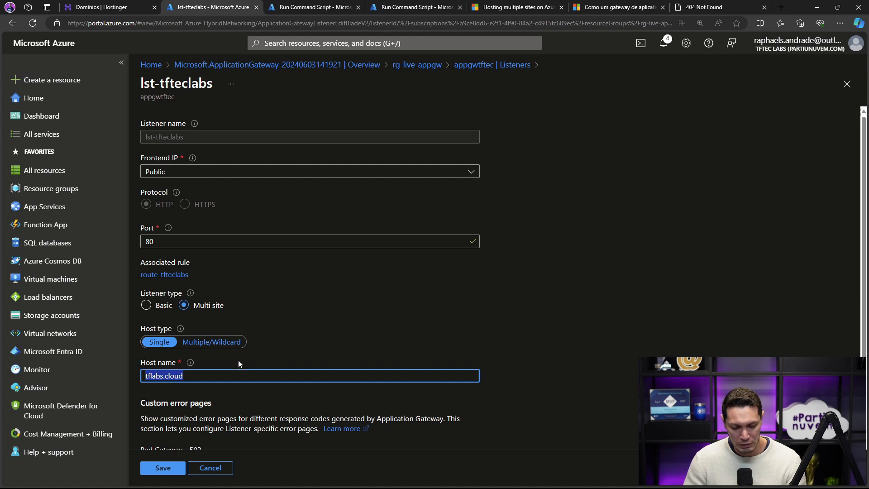
Step: Append the host name tflabs.cloud to the second 172.212.42.181 line in the hosts file
key("alt+Tab")
key("ctrl+v")
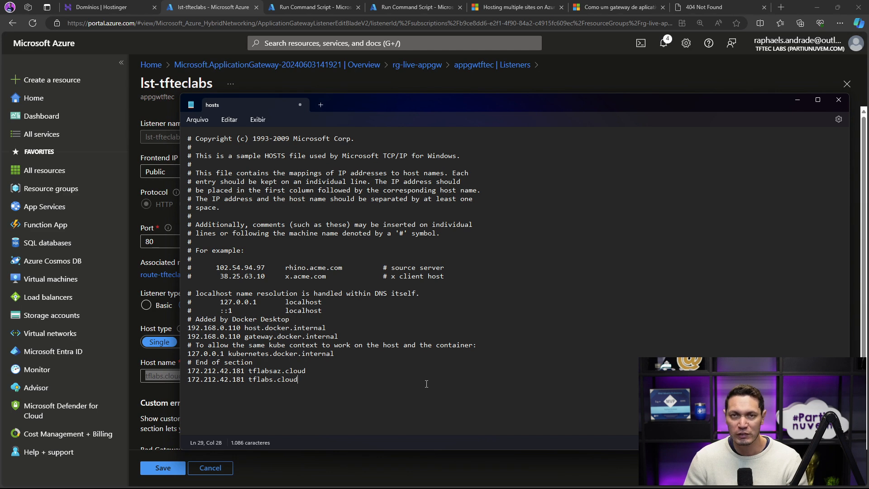
Step: Save the edited file as hosts in the Downloads folder, with the file type All files (Todos os arquivos)
key("ctrl+s")
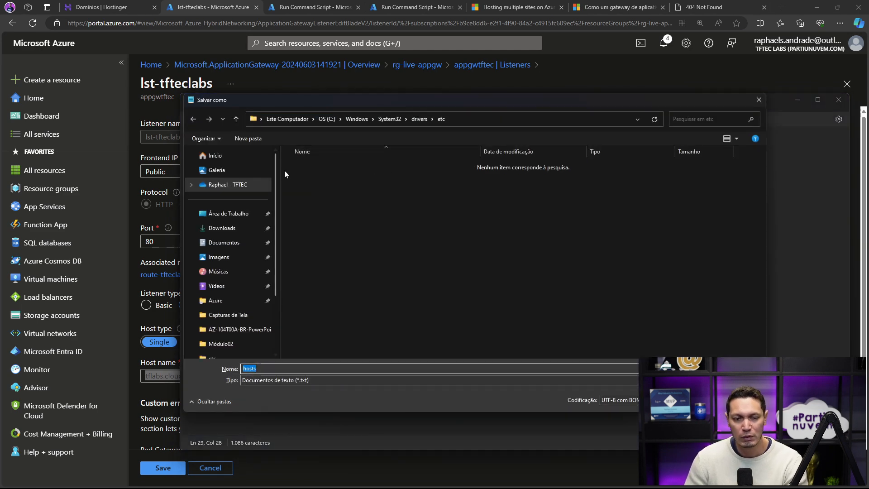
left_click(222, 232)
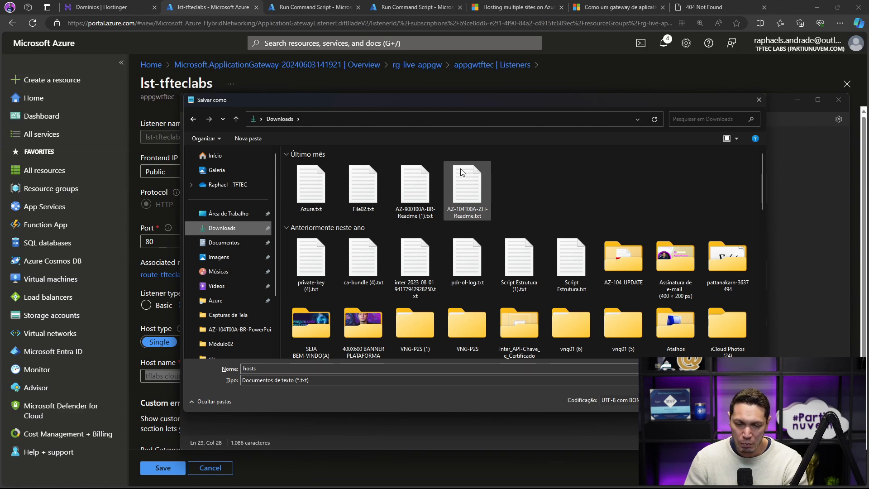
left_click(307, 380)
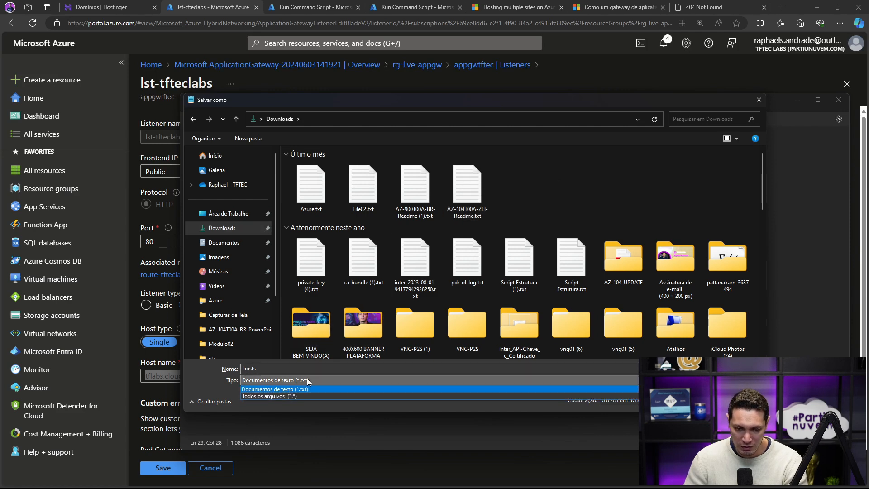
left_click(297, 395)
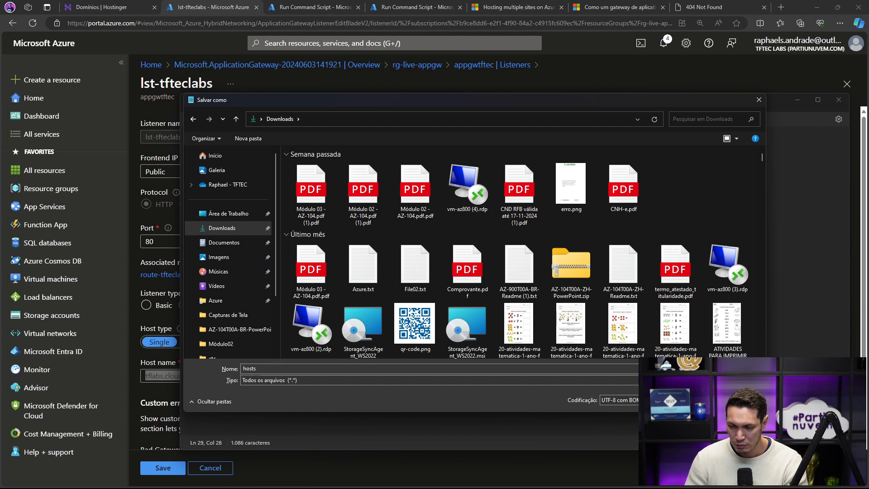
key("Return")
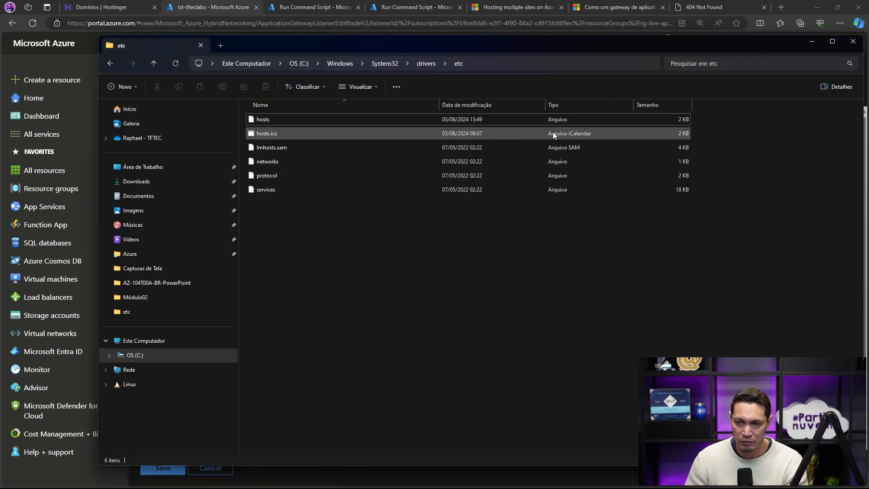
Step: Check File Explorer's setting for showing file name extensions and select the original hosts file in the etc folder
left_click(376, 86)
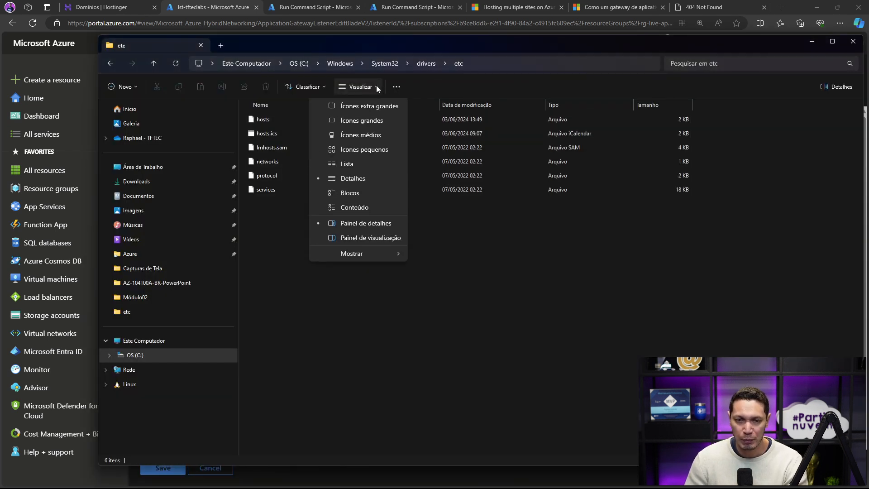
mouse_move(392, 258)
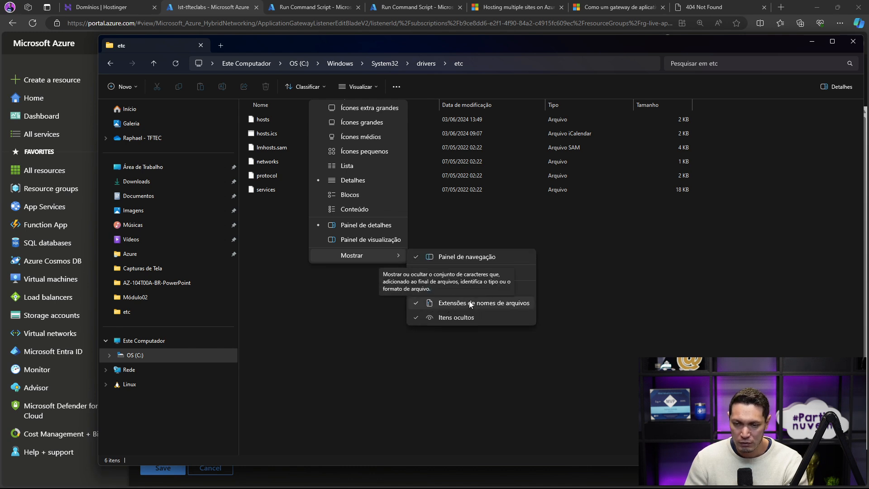
left_click(577, 300)
left_click(265, 119)
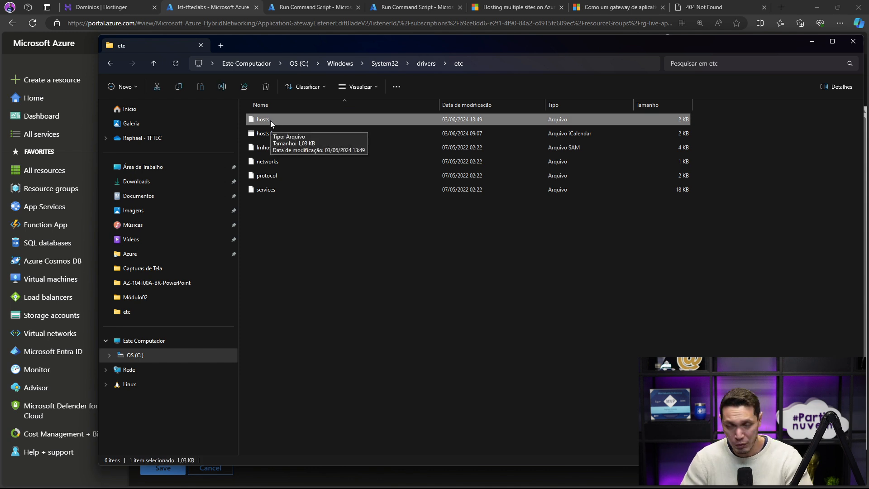
Step: Rename hosts.txt in the Downloads folder to hosts, removing the .txt extension and accepting the extension change
left_click(273, 241)
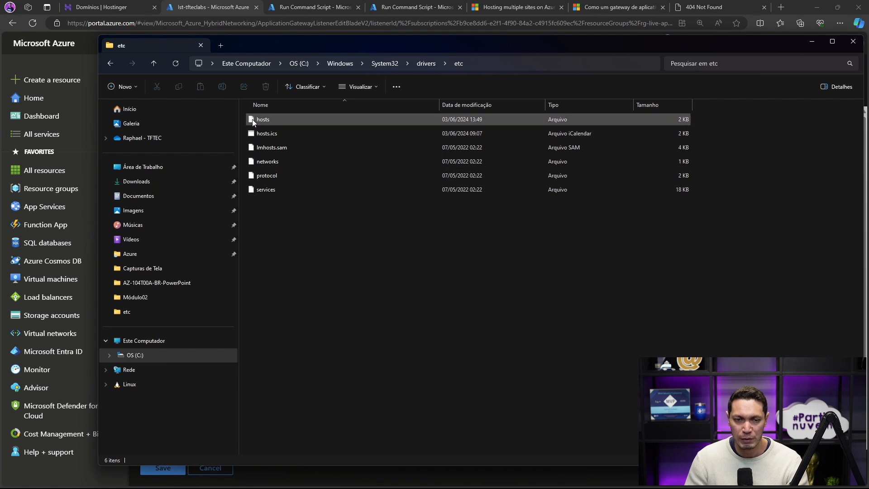
left_click(136, 181)
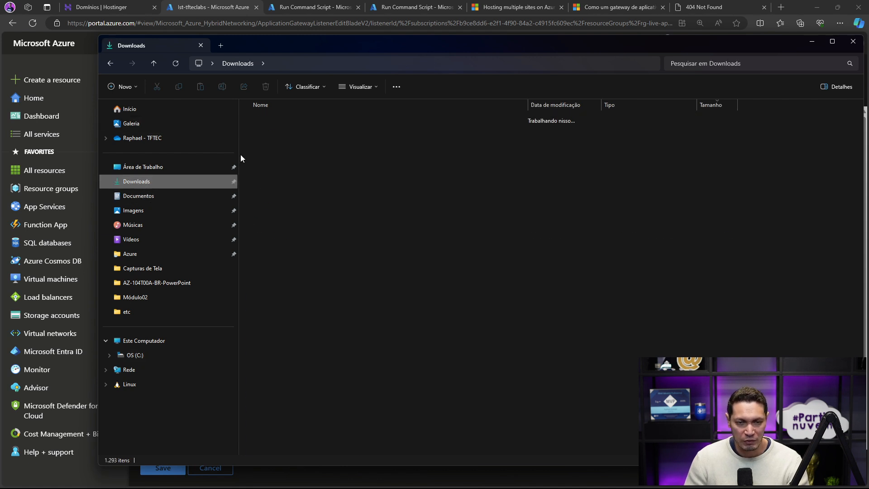
left_click(264, 132)
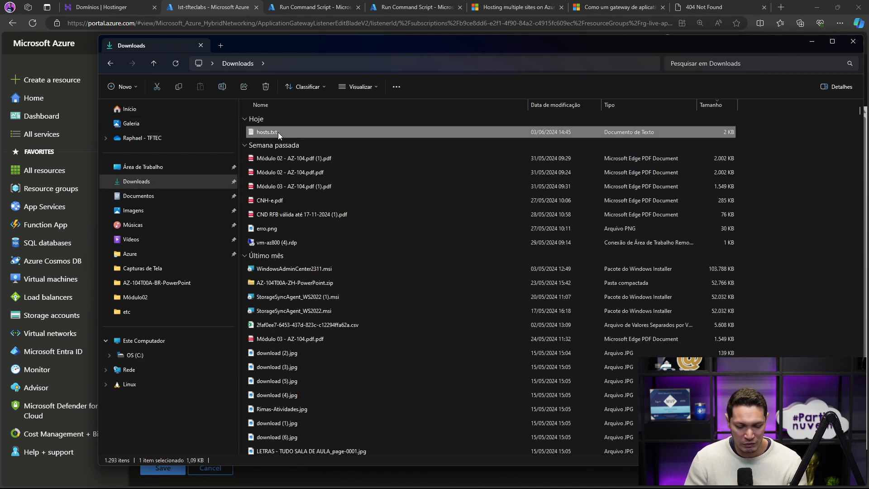
left_click(278, 132)
left_click(282, 132)
key("BackSpace")
key("BackSpace")
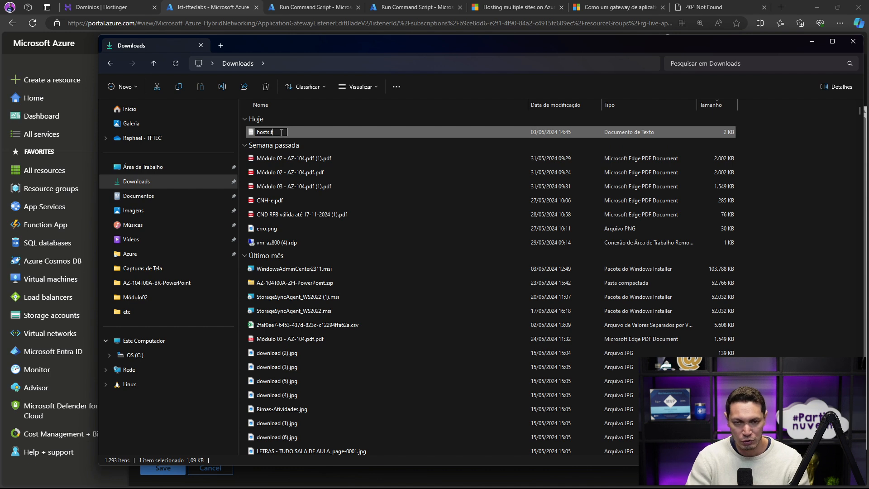
key("Return")
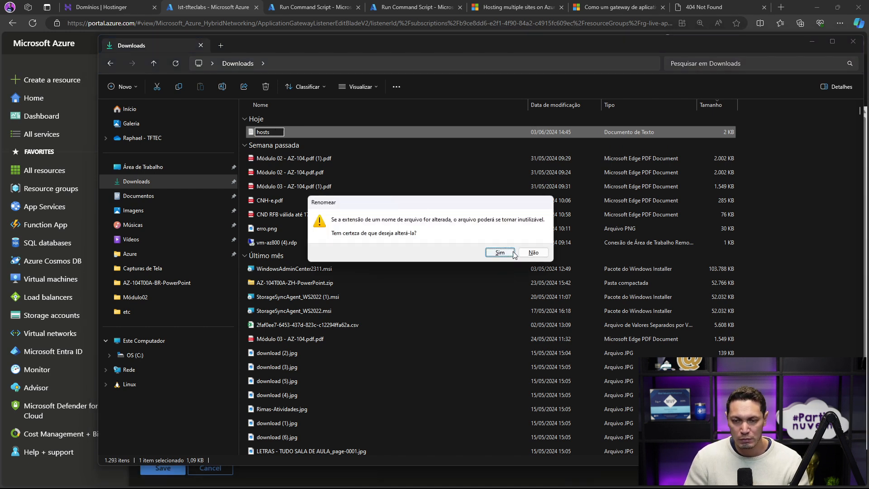
left_click(499, 253)
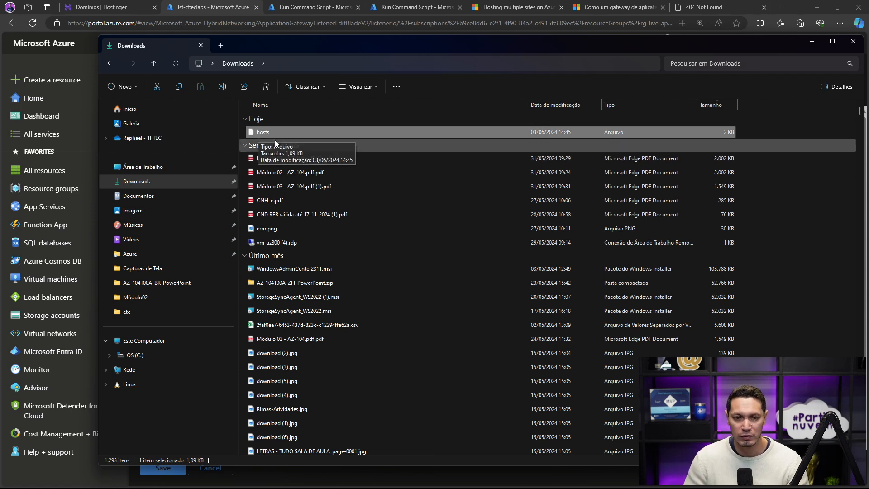
Step: Copy the hosts file from Downloads into C:\Windows\System32\drivers\etc, replacing the existing file with administrator permission
key("ctrl+c")
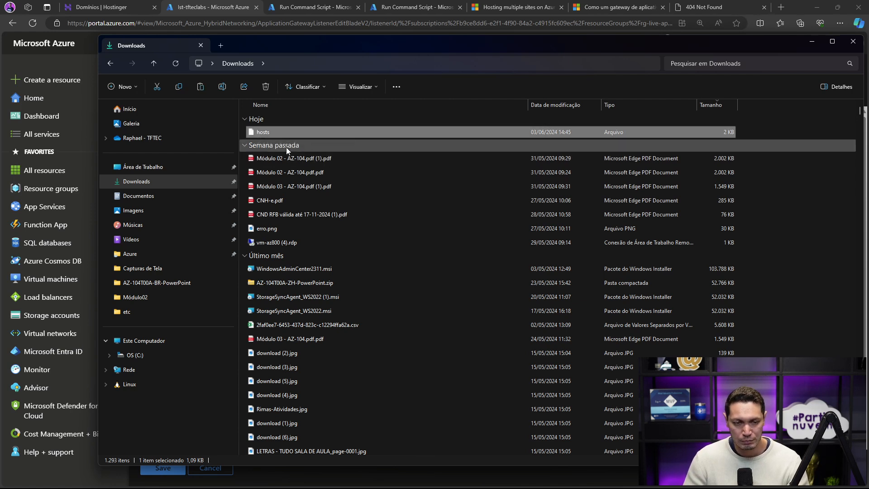
left_click(221, 45)
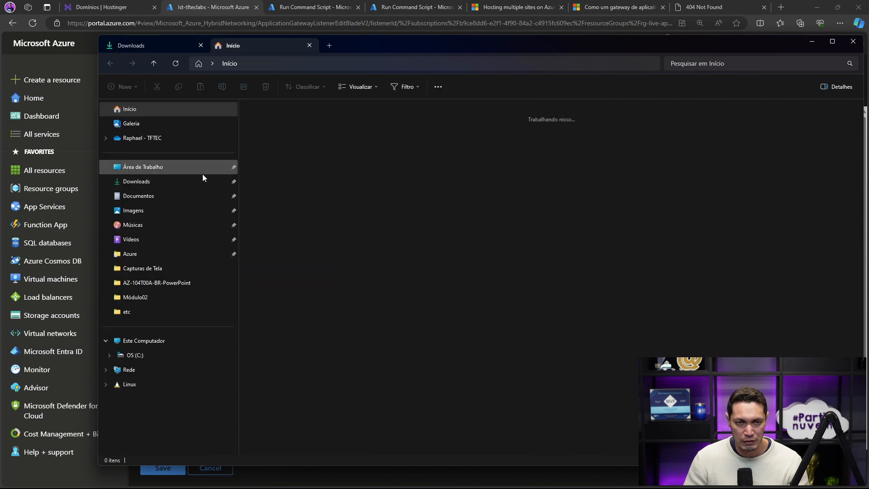
left_click(135, 355)
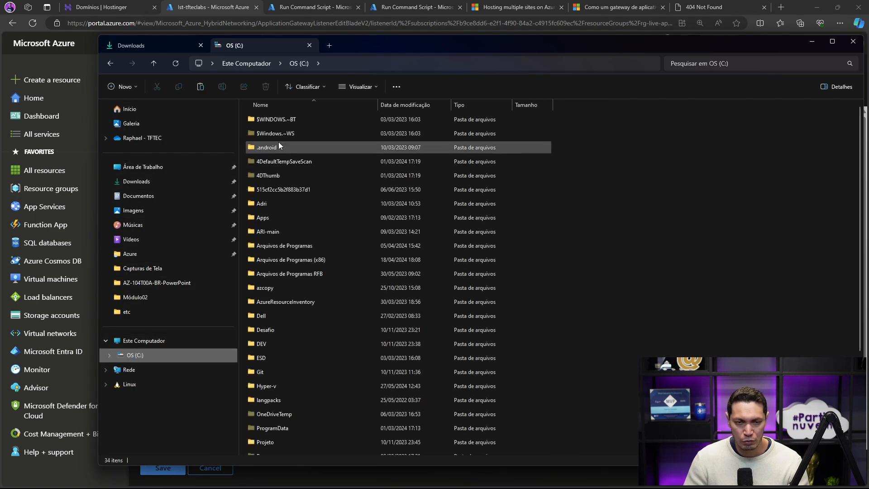
left_click(128, 312)
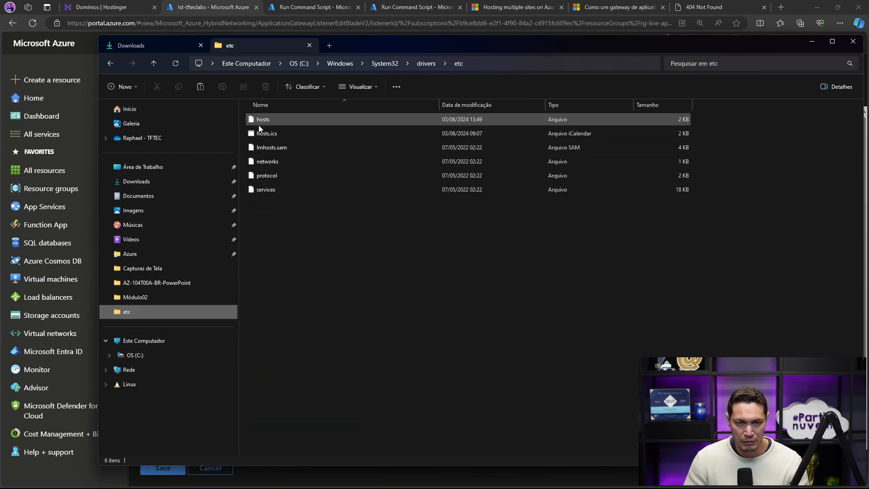
key("ctrl+v")
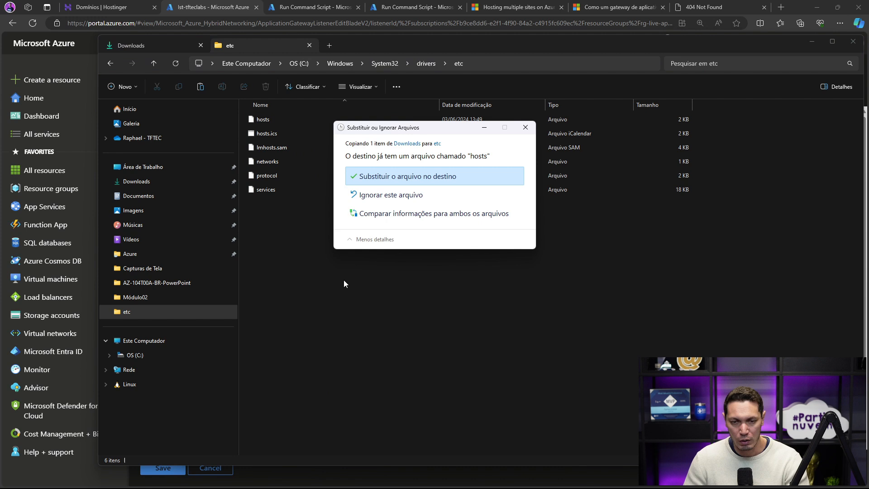
left_click(393, 176)
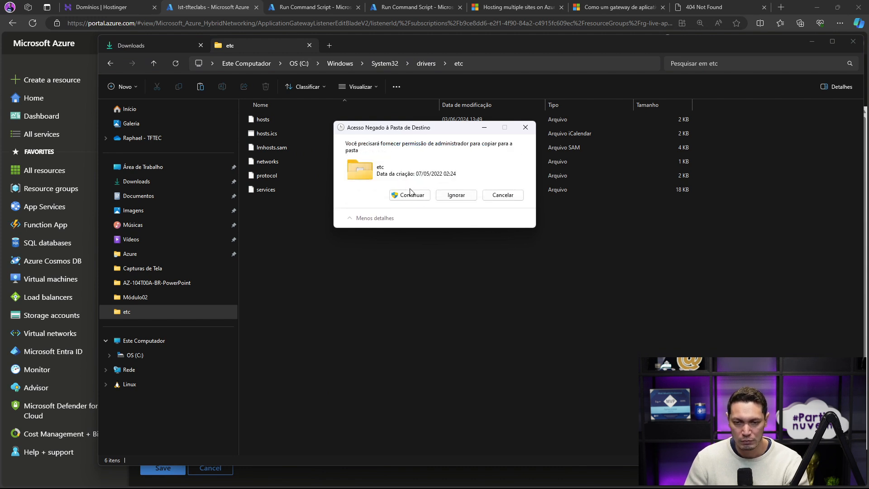
left_click(411, 193)
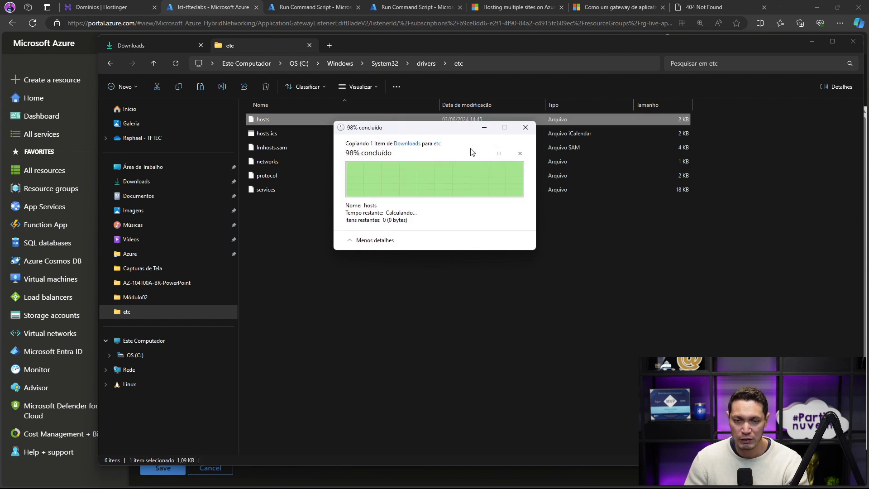
Step: Open the replaced hosts file in Notepad (Bloco de notas) just once and check its last two host entries
double_click(254, 118)
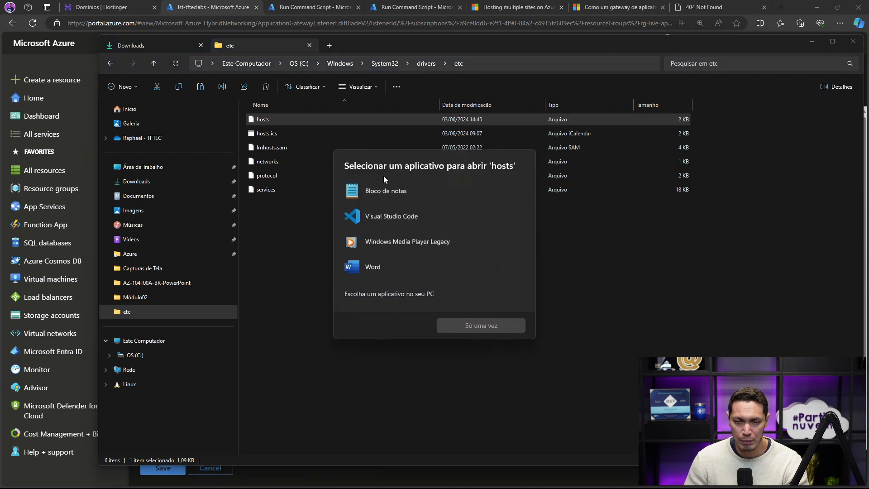
left_click(392, 193)
left_click(479, 323)
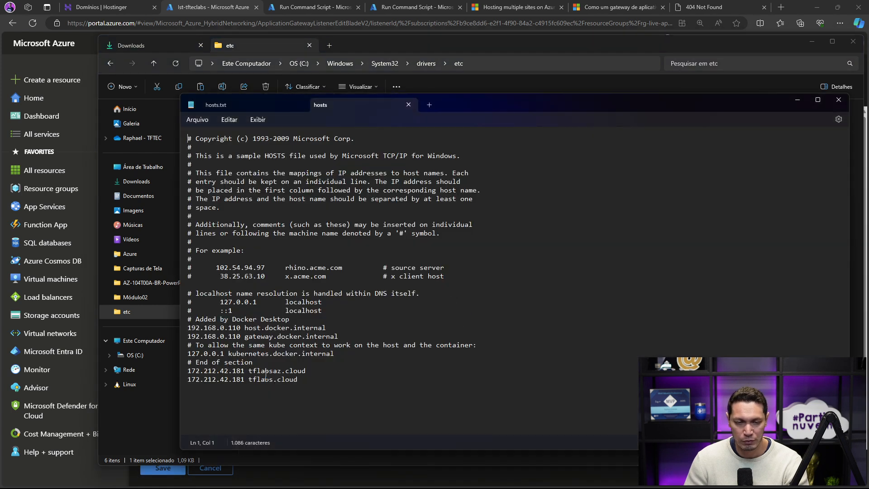
left_click_drag(303, 386, 191, 371)
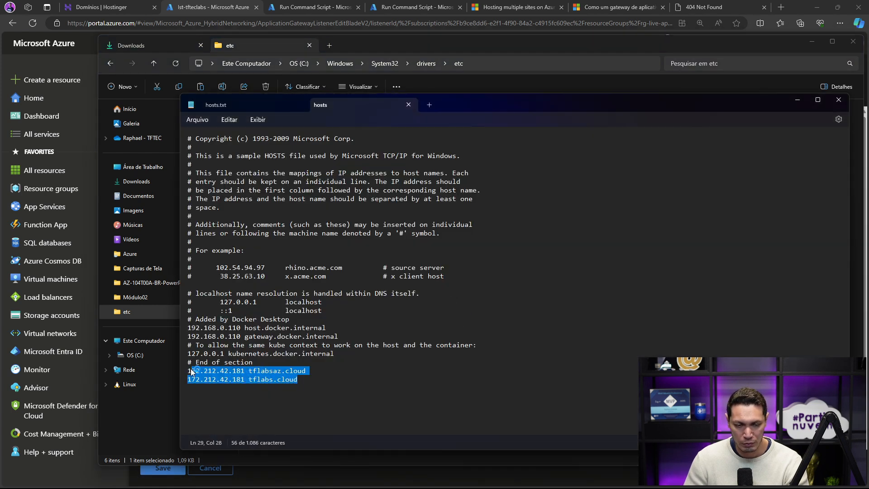
Step: Ping tflabsaz.cloud from a Command Prompt window to check which IP address it resolves to
left_click_drag(306, 371, 252, 375)
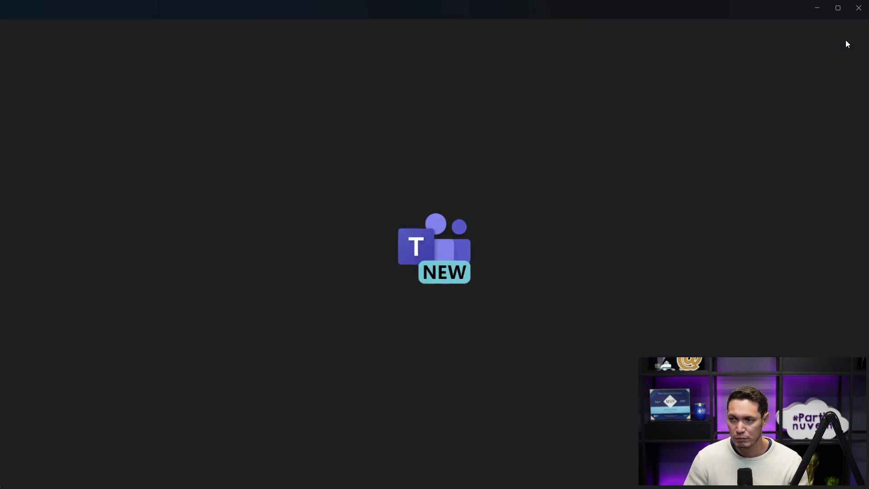
left_click(859, 7)
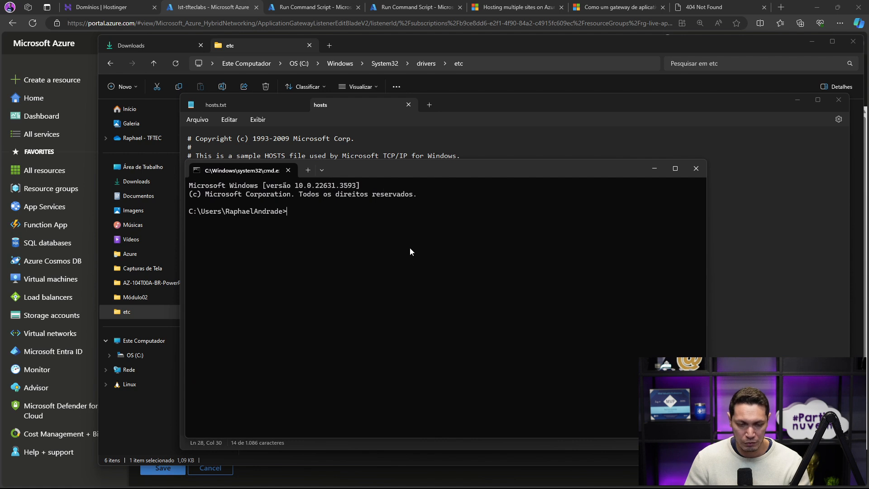
type("ping tflabsaz.cloud")
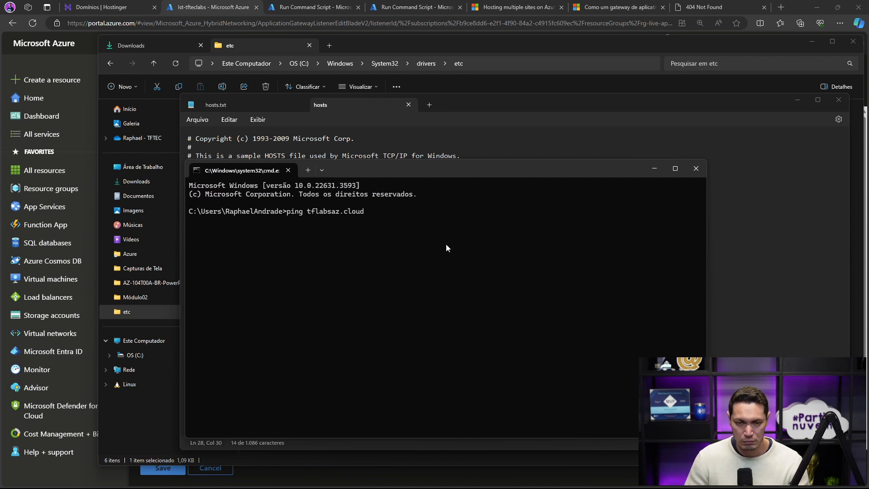
key("Return")
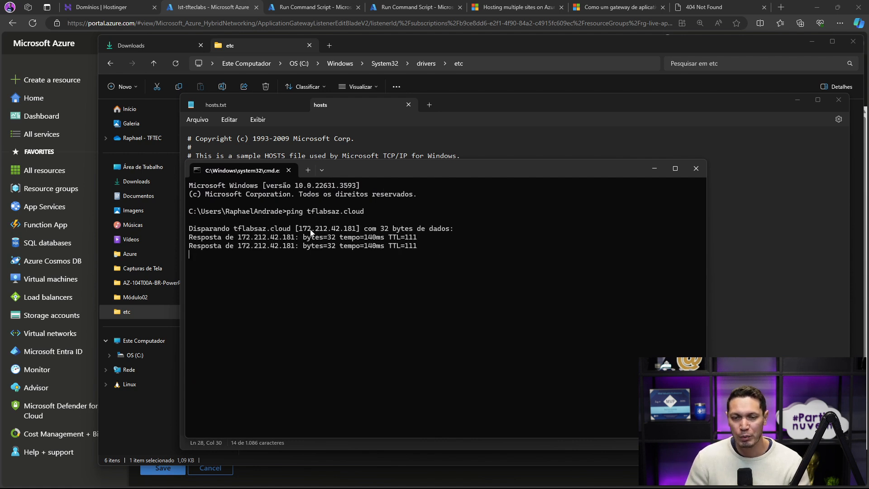
Step: Ping tflabs.cloud, using the host name copied from the hosts file, then review both ping results and close the Command Prompt
left_click_drag(473, 167, 621, 128)
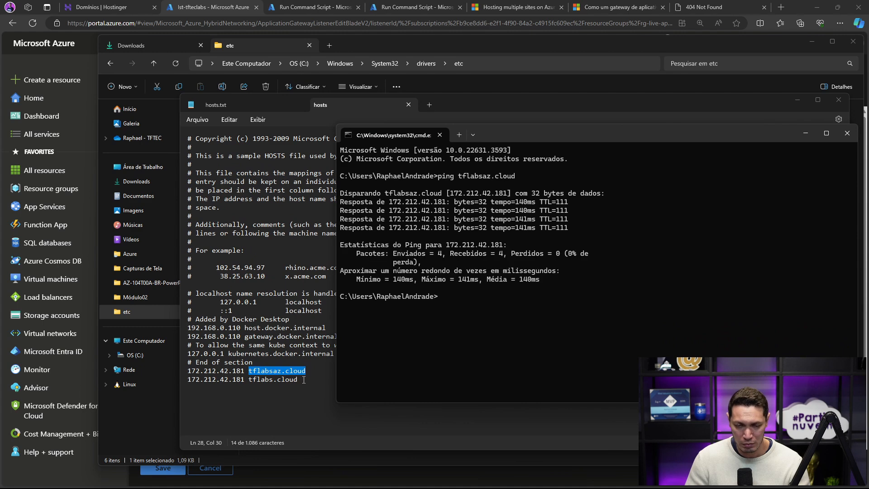
double_click(279, 380)
left_click_drag(277, 382, 248, 380)
key("ctrl+c")
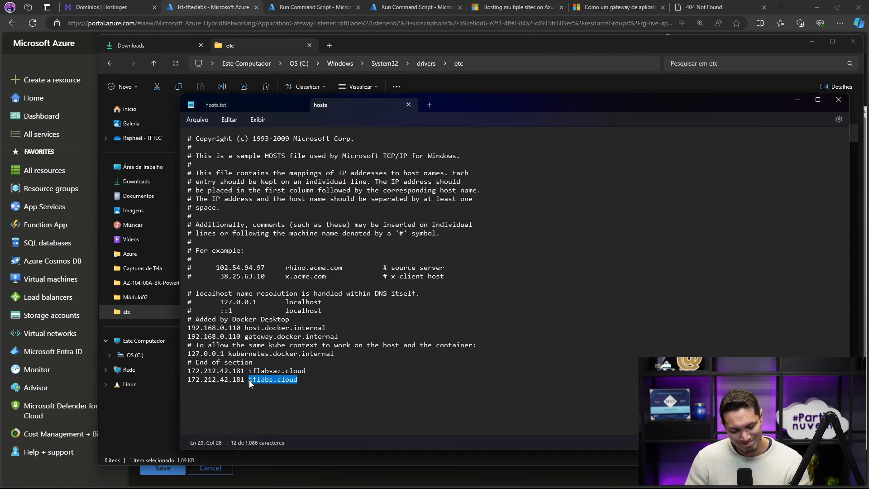
key("alt+Tab")
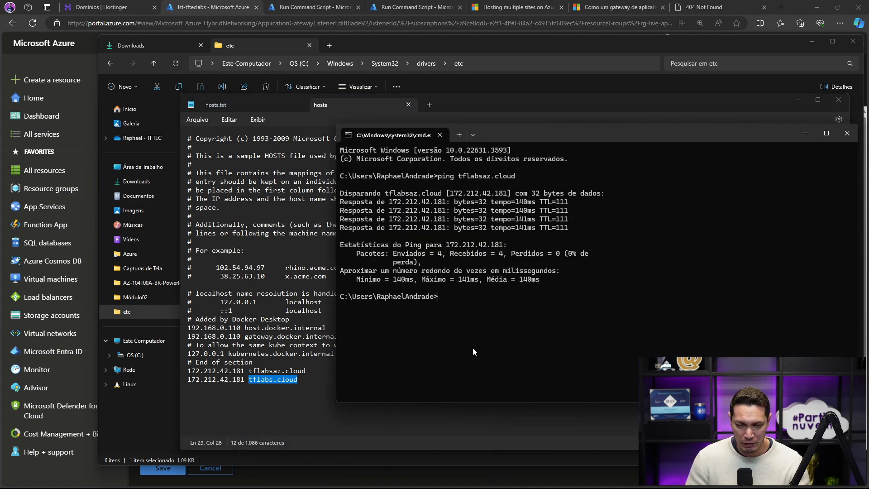
type("ping")
key("ctrl+v")
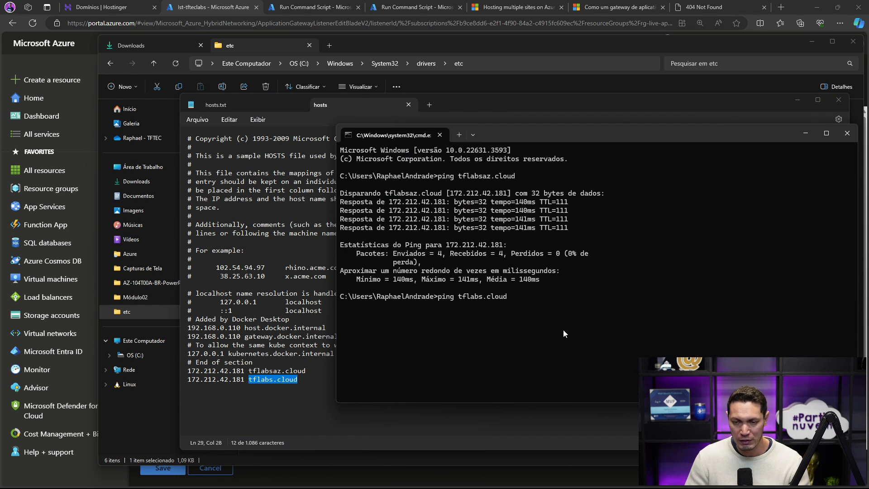
key("Return")
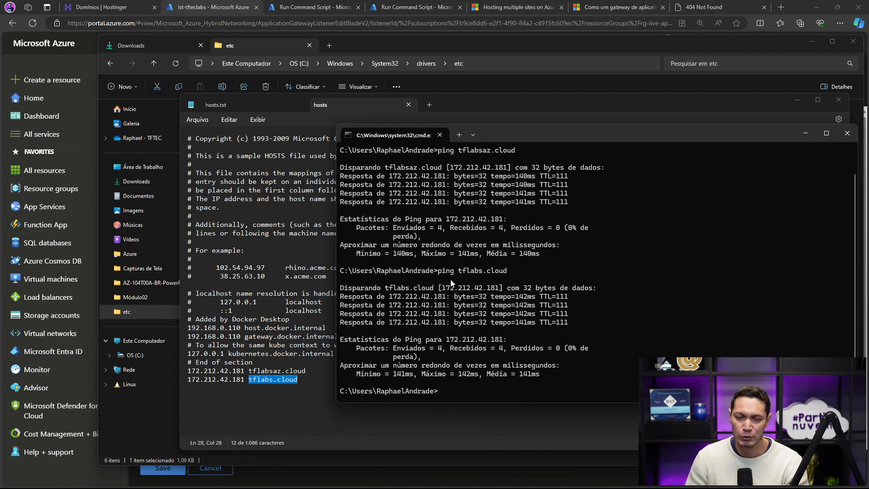
left_click(827, 133)
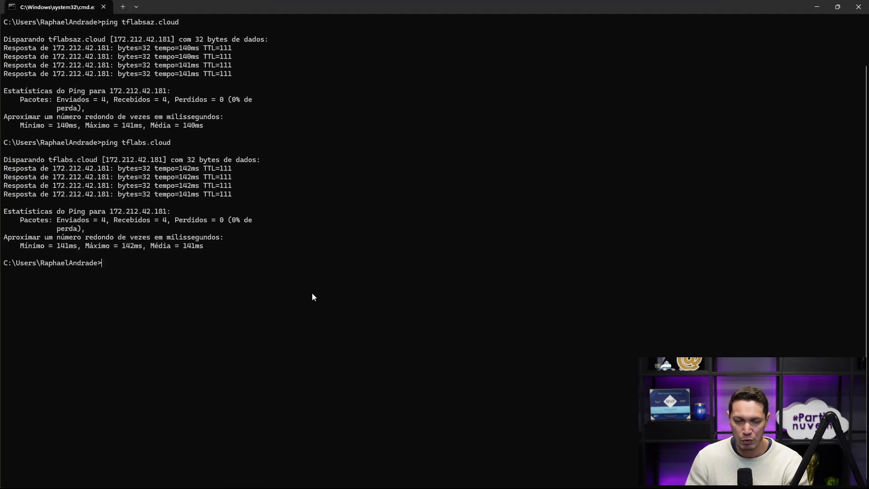
left_click(859, 7)
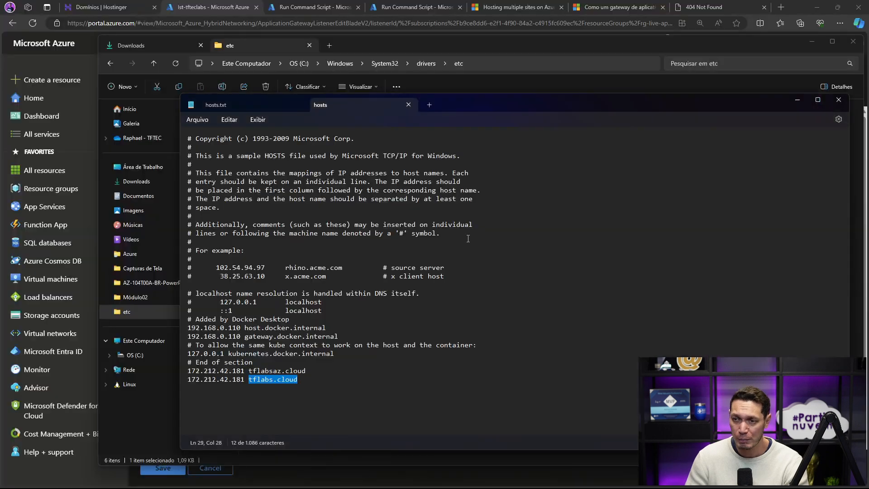
Step: Switch to the browser page showing the gateway's IP address and load tflabsaz.cloud there instead
left_click_drag(306, 371, 252, 375)
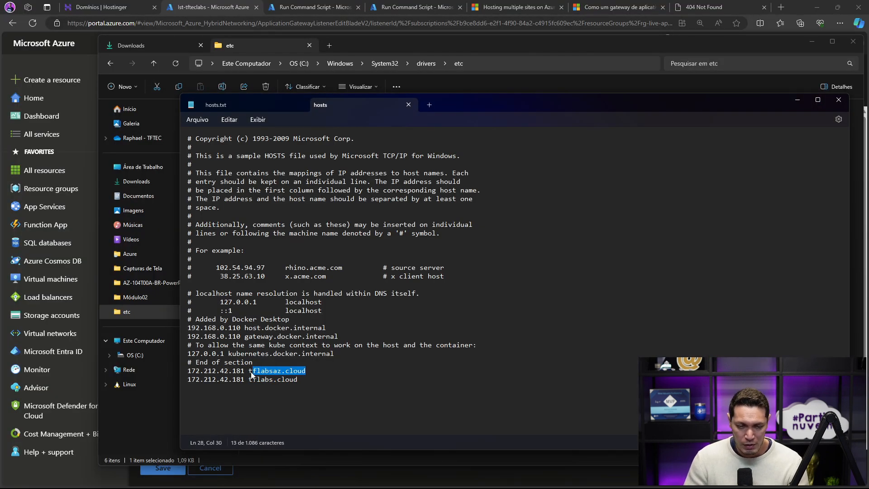
left_click(710, 5)
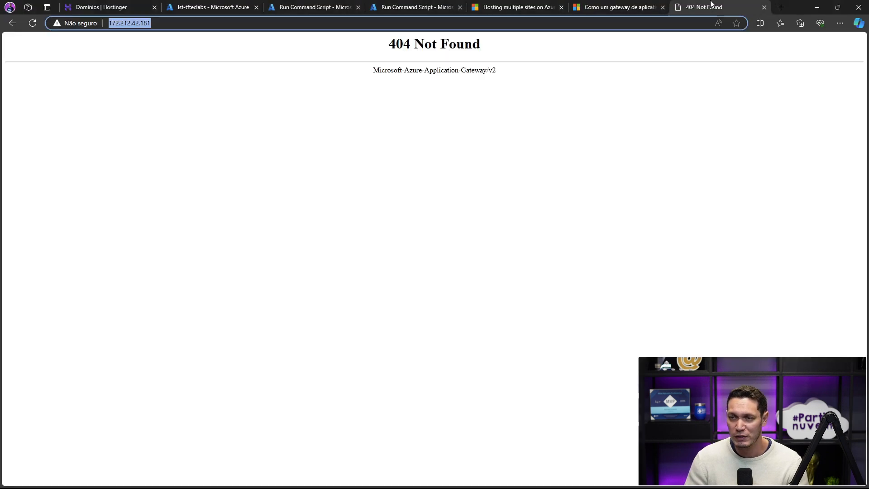
left_click(495, 19)
type("tflabsaz.cloud")
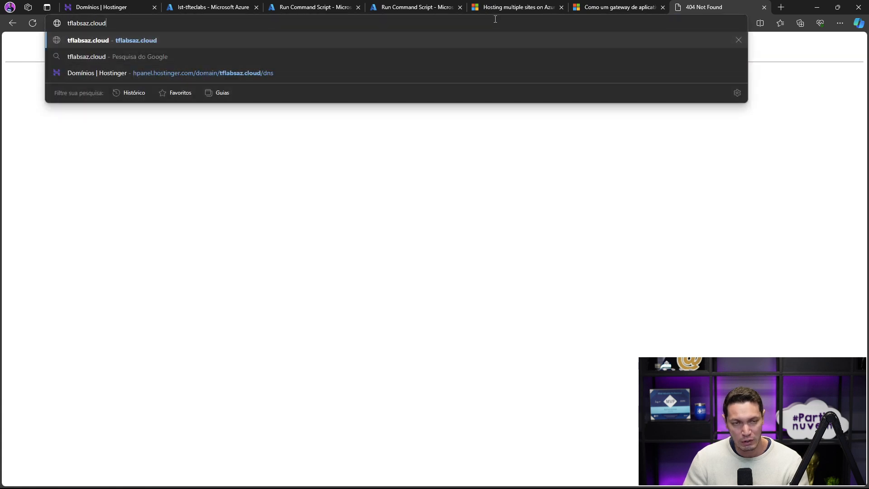
key("Return")
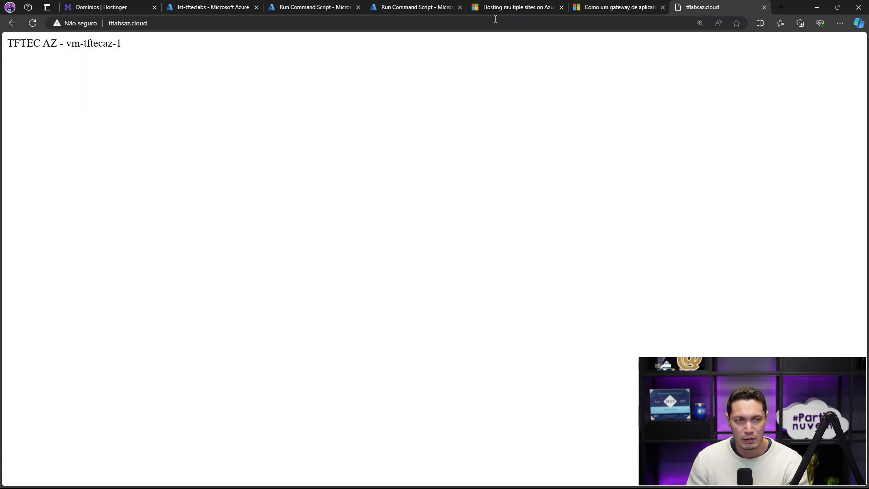
key("ctrl+plus")
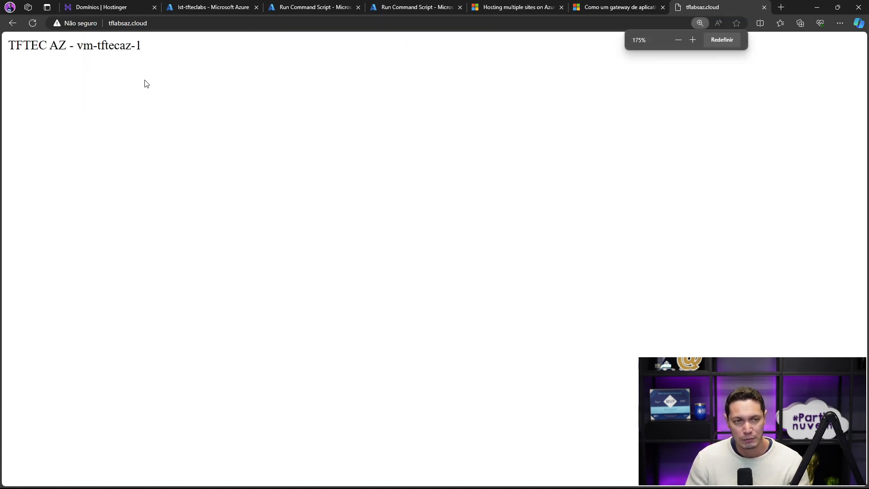
Step: Reload tflabsaz.cloud several times to check which backend virtual machine answers each request
left_click(118, 26)
left_click(163, 24)
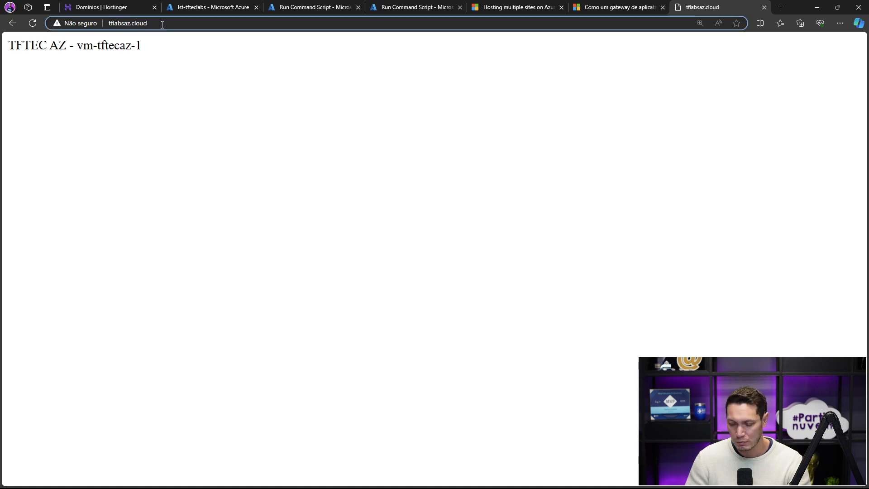
key("Return")
left_click(163, 24)
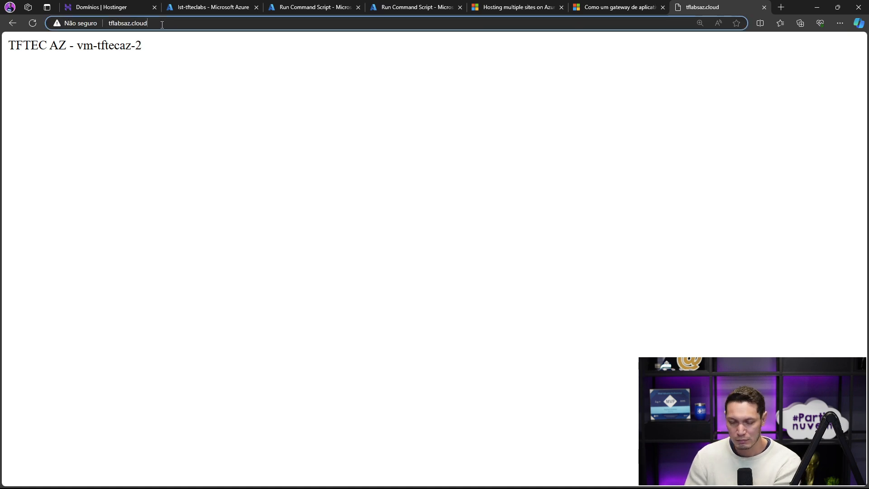
key("Return")
left_click(162, 24)
key("Return")
left_click(162, 25)
key("Return")
left_click(162, 24)
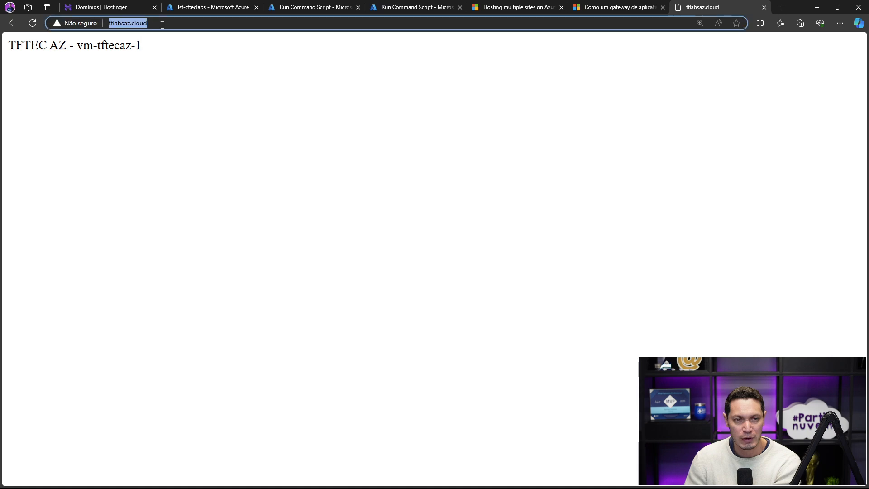
Step: Keep reloading tflabsaz.cloud to compare which of its backend virtual machines serves the page each time
key("Return")
left_click(162, 25)
key("Return")
left_click(162, 24)
key("Return")
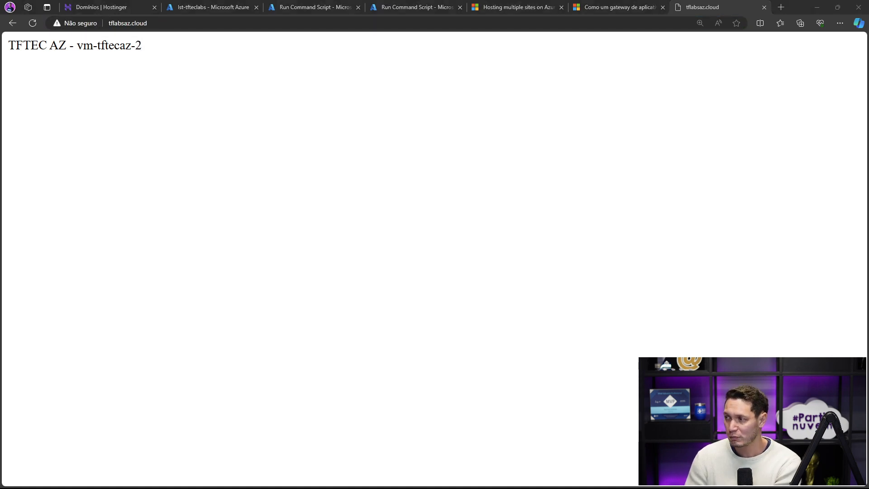
left_click(288, 21)
key("Return")
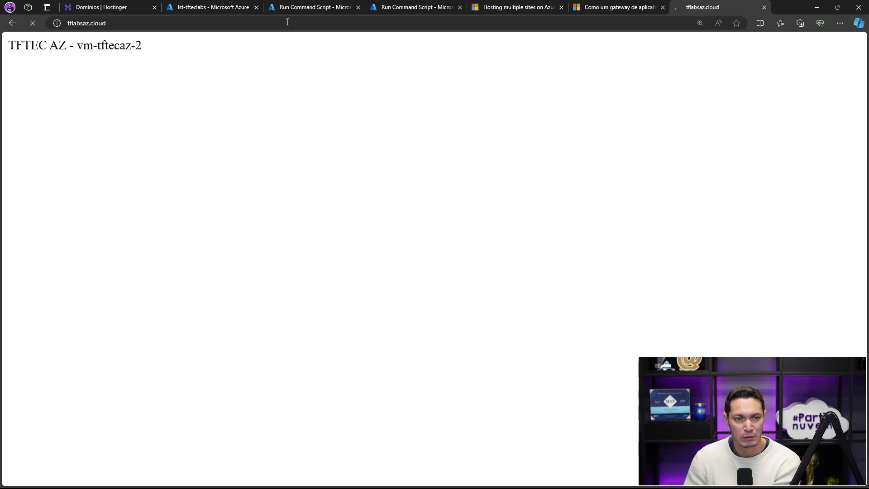
scroll(274, 78, "up", 3)
left_click(266, 18)
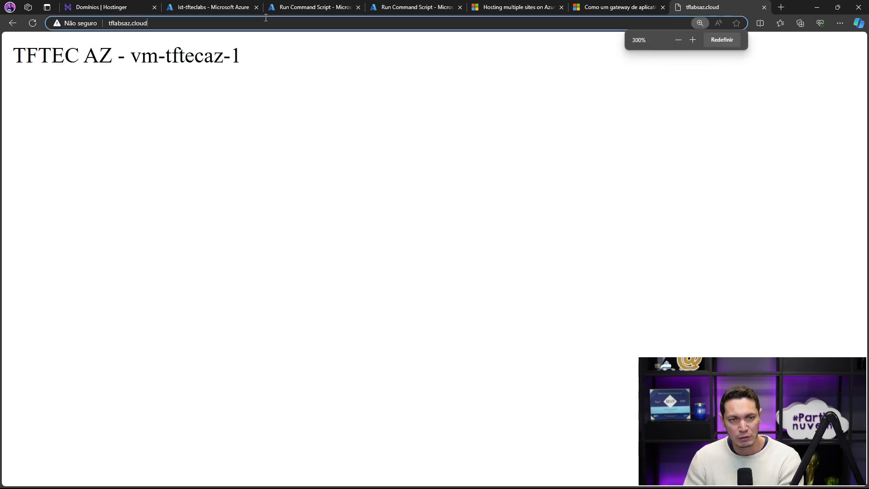
key("Return")
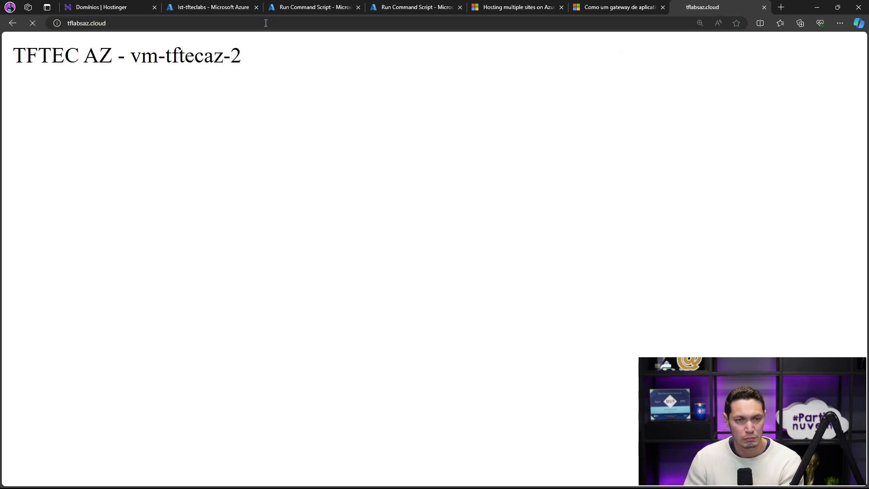
key("Return")
key("Return")
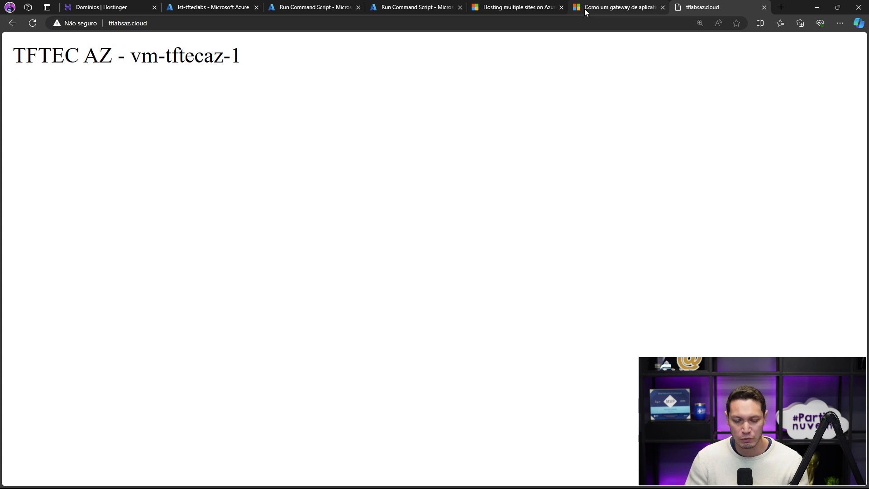
Step: Copy the host name tflabs.cloud from the hosts file in Notepad and load it in the browser
key("alt+Tab")
left_click(305, 386)
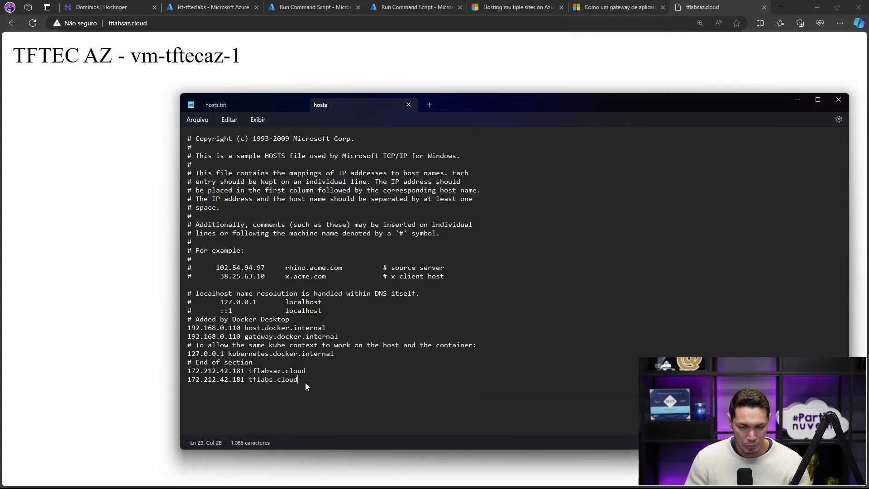
left_click_drag(295, 379, 249, 379)
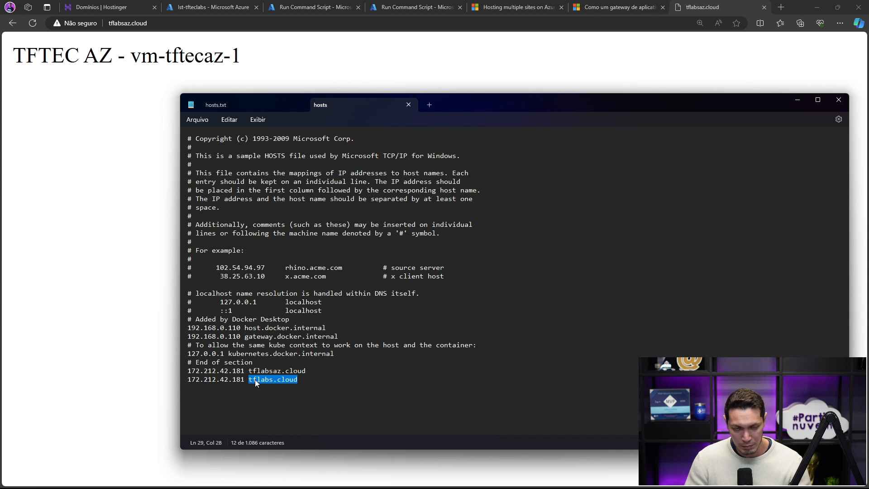
key("ctrl+c")
key("alt+Tab")
left_click(246, 24)
key("ctrl+v")
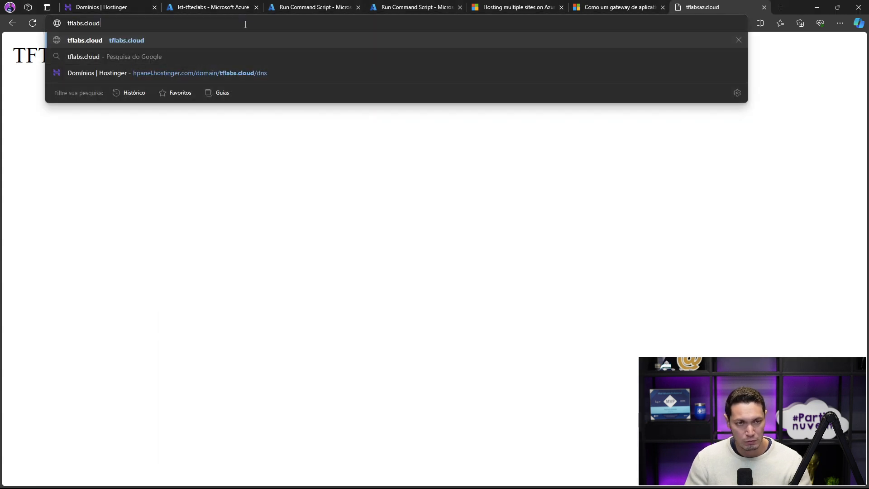
key("Return")
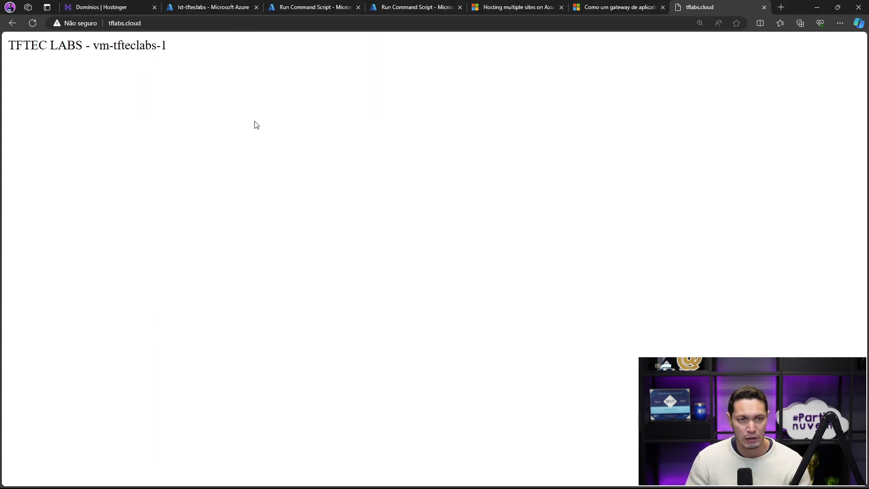
Step: Reload tflabs.cloud repeatedly to check how requests are distributed between its backend virtual machines
scroll(254, 125, "up", 4)
left_click(228, 26)
key("Return")
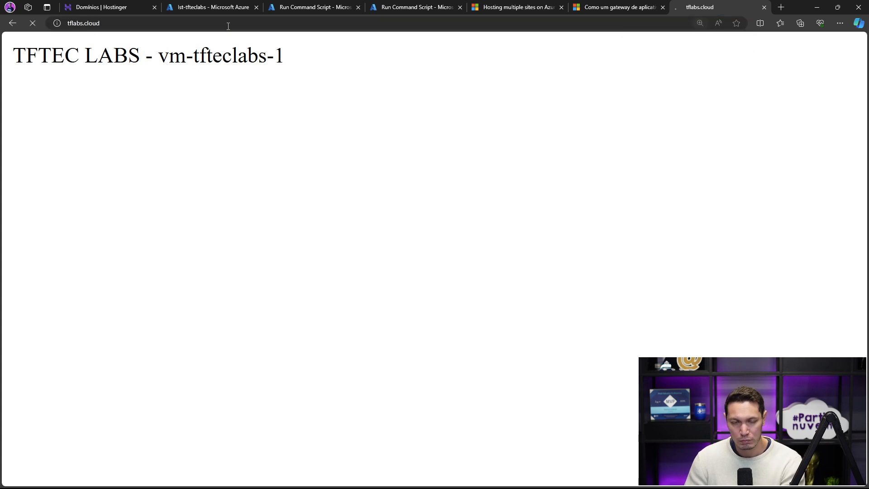
left_click(228, 25)
key("Return")
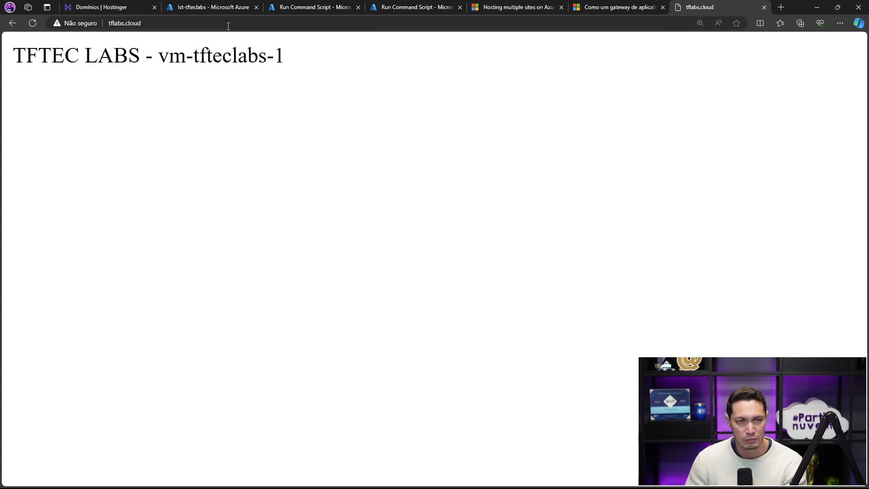
left_click(228, 26)
key("Return")
left_click(228, 26)
key("Return")
left_click(228, 26)
key("Return")
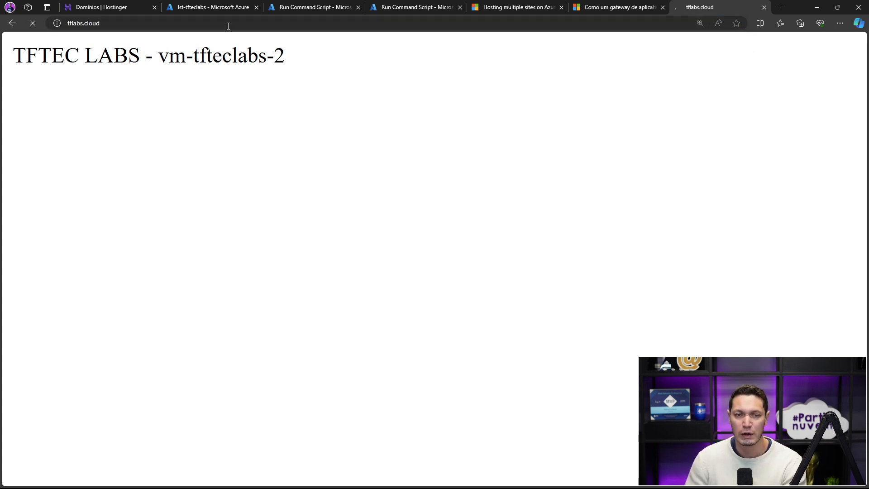
left_click(229, 25)
key("Return")
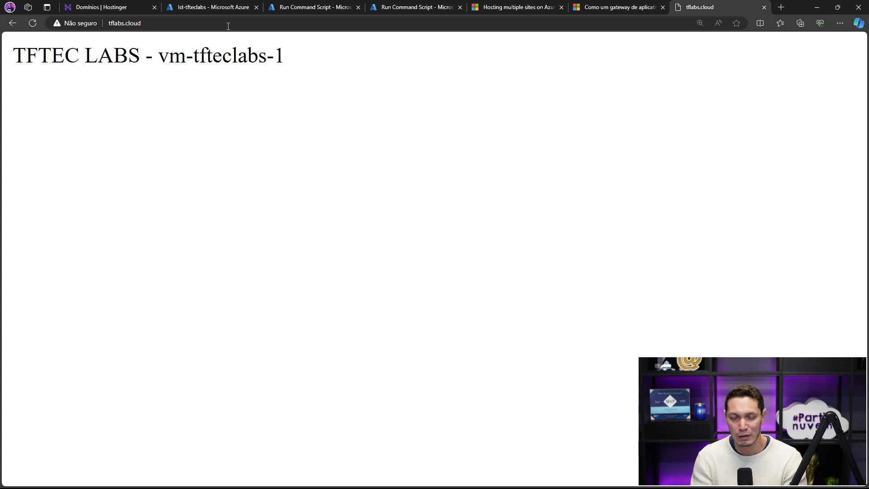
left_click(228, 26)
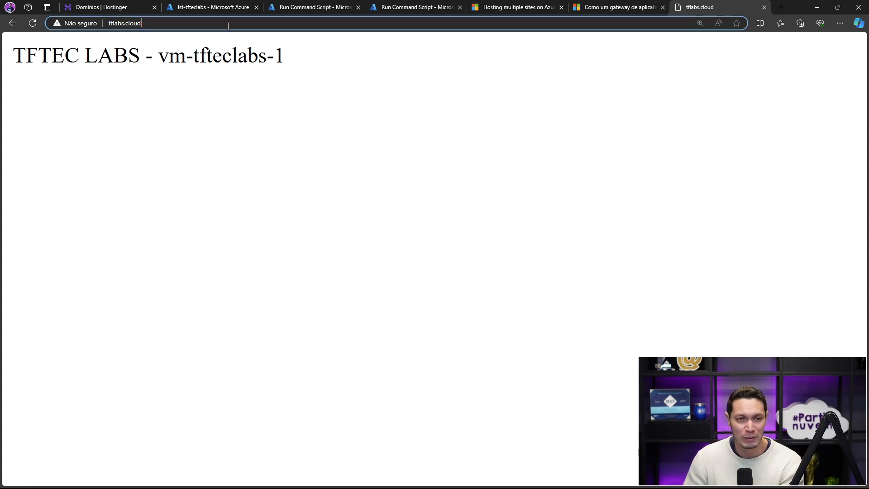
key("Return")
left_click(228, 26)
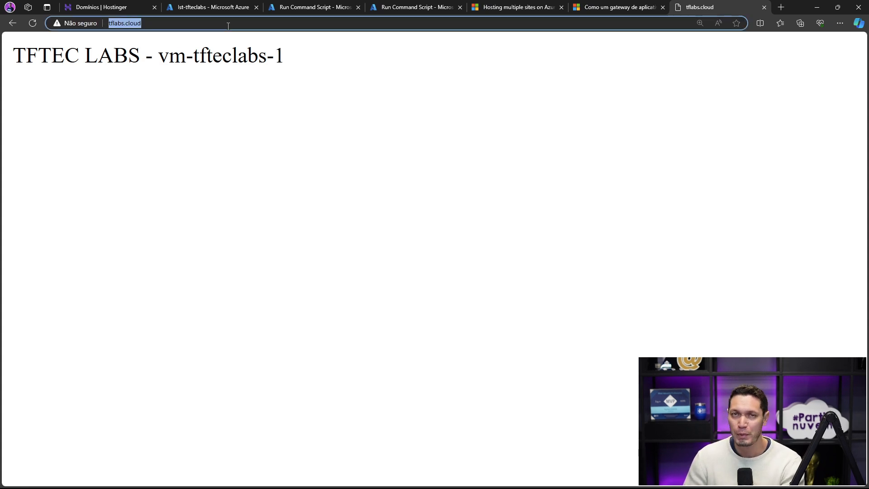
key("Return")
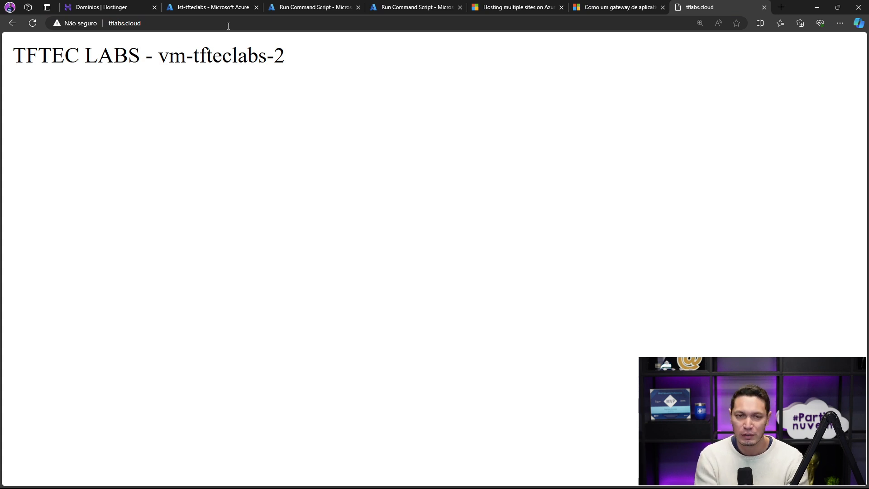
Step: Return to the Azure listener page, then delete the tflabsaz.cloud and tflabs.cloud entries from the hosts file in Notepad
left_click(209, 9)
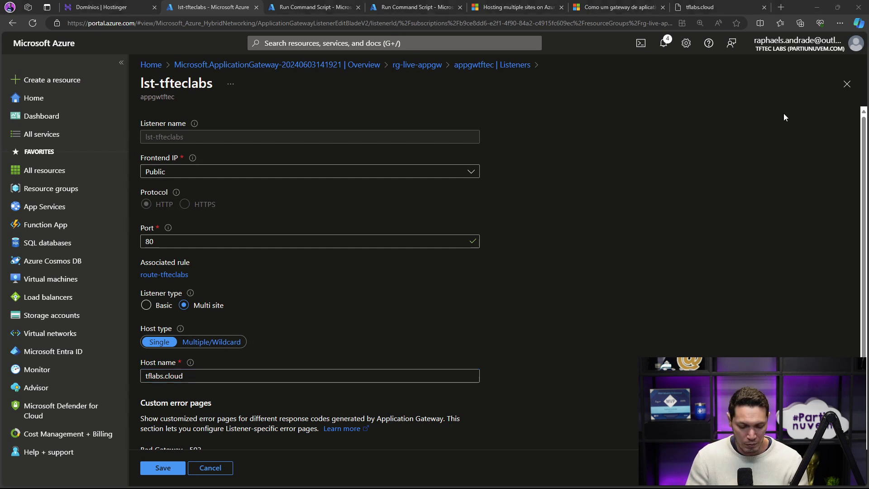
key("alt+Tab")
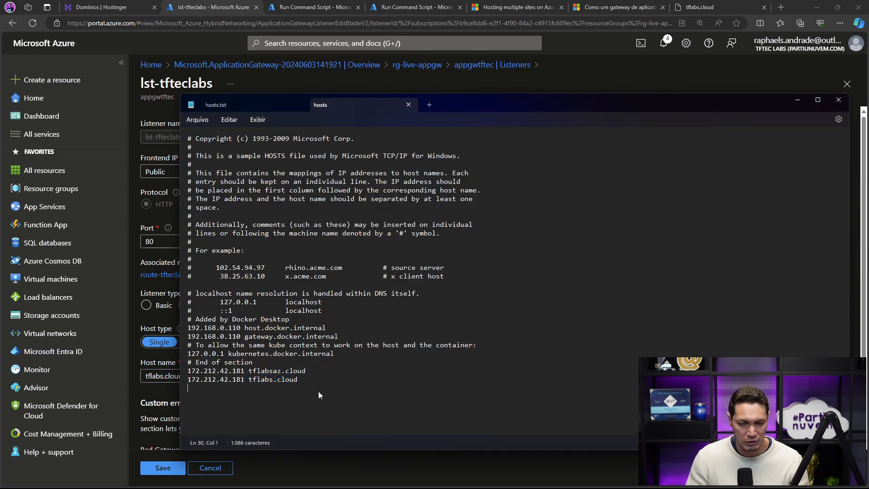
left_click_drag(301, 379, 183, 372)
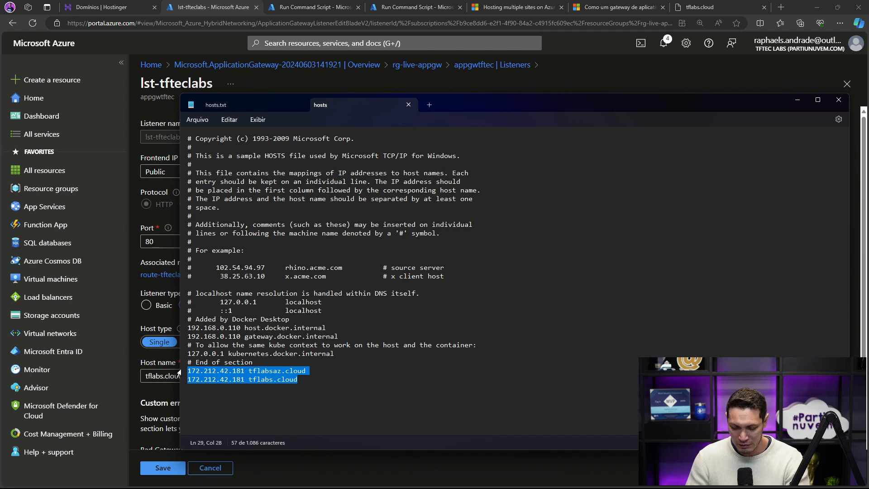
key("Delete")
Step: Save the edited file as hosts in Downloads with the all-files type, deleting the old hosts copy there first
key("ctrl+s")
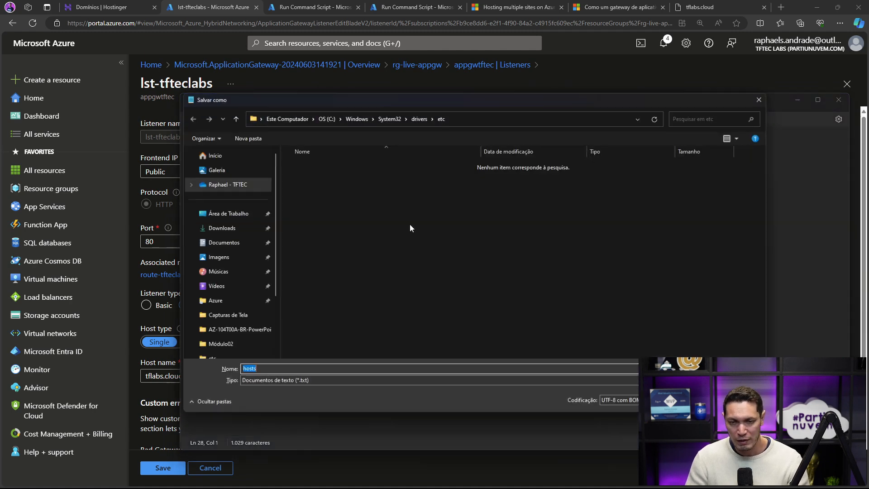
left_click(218, 228)
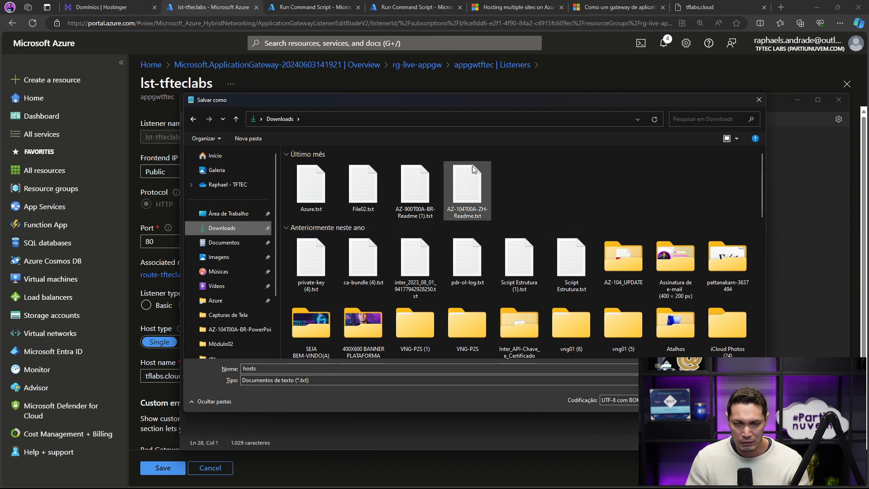
left_click(301, 380)
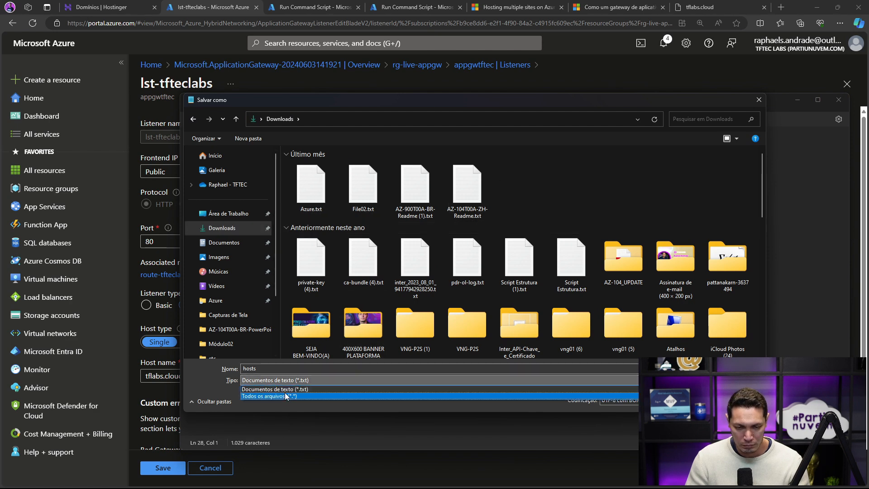
left_click(285, 396)
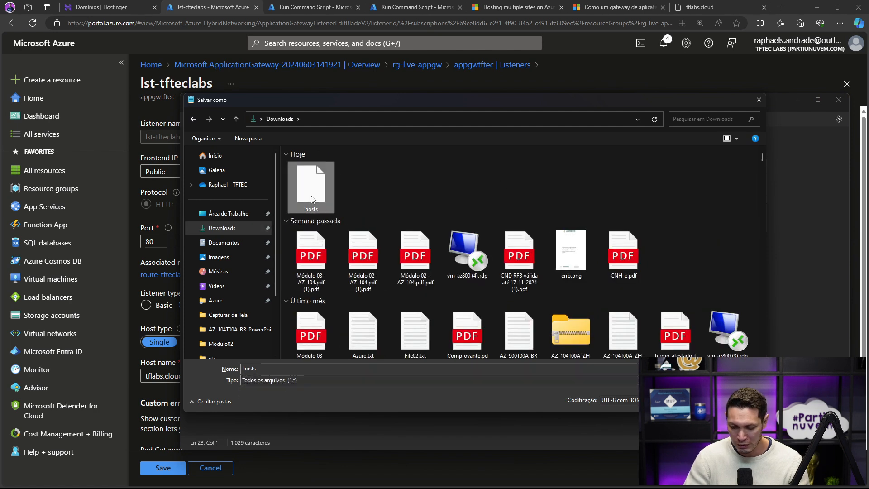
key("Delete")
key("Return")
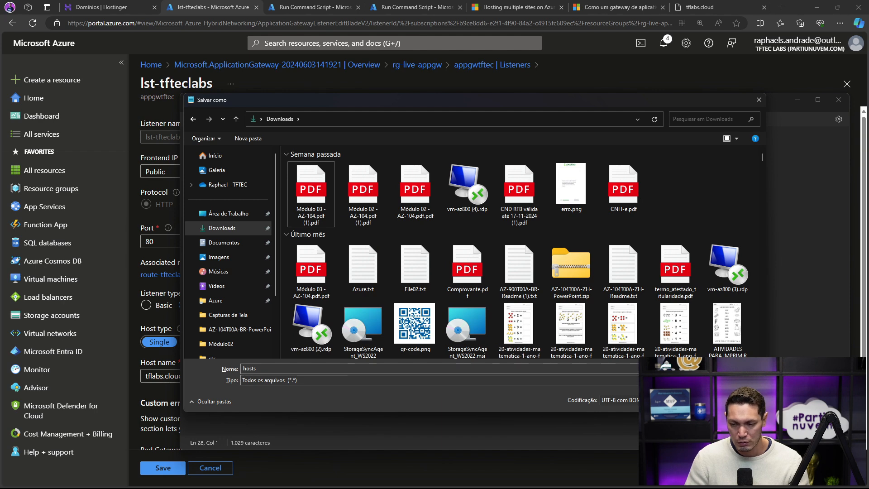
key("Return")
left_click(450, 248)
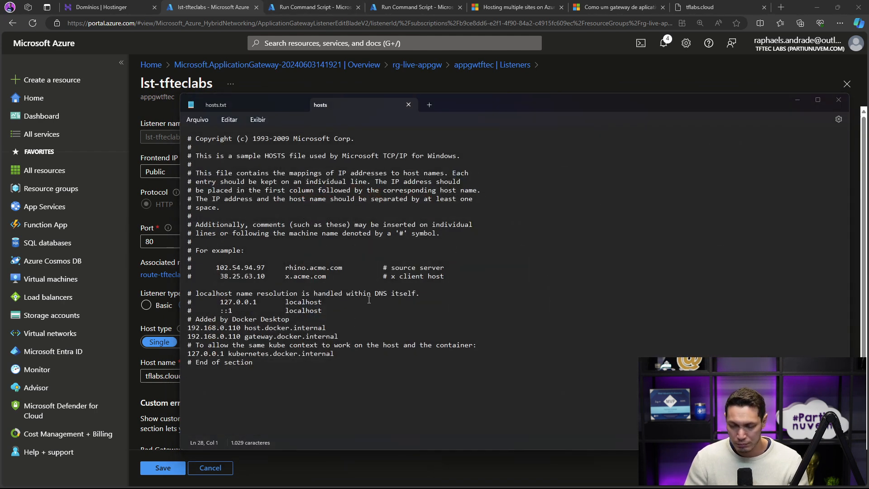
Step: Copy the hosts file from Downloads into System32\drivers\etc in File Explorer, replacing the existing file with administrator permission
key("alt+Tab")
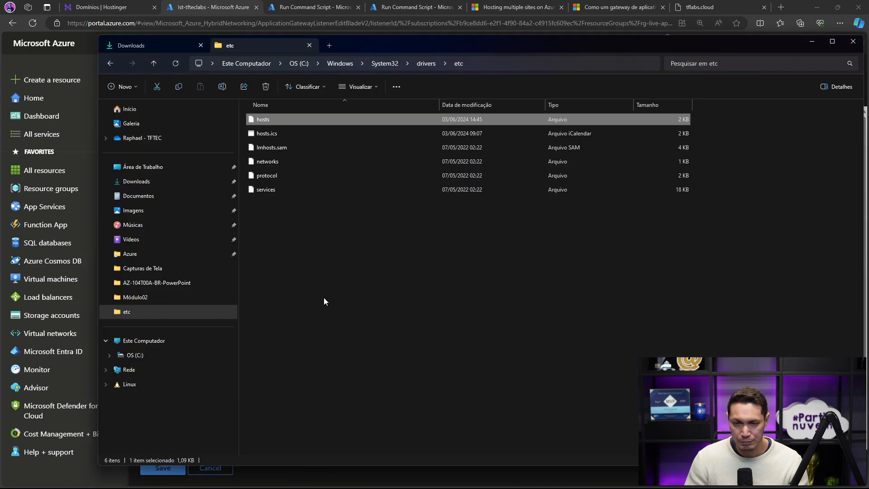
left_click(172, 43)
left_click(263, 132)
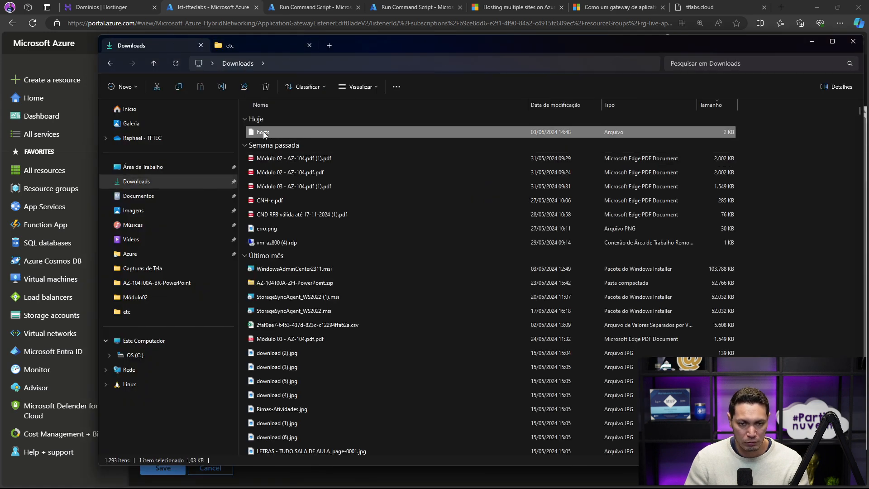
key("ctrl+c")
left_click(264, 45)
left_click(353, 260)
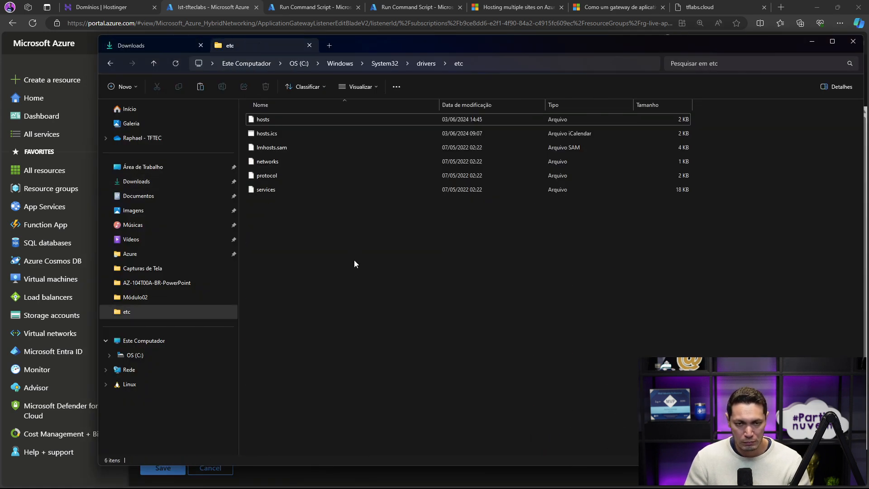
key("ctrl+v")
left_click(389, 181)
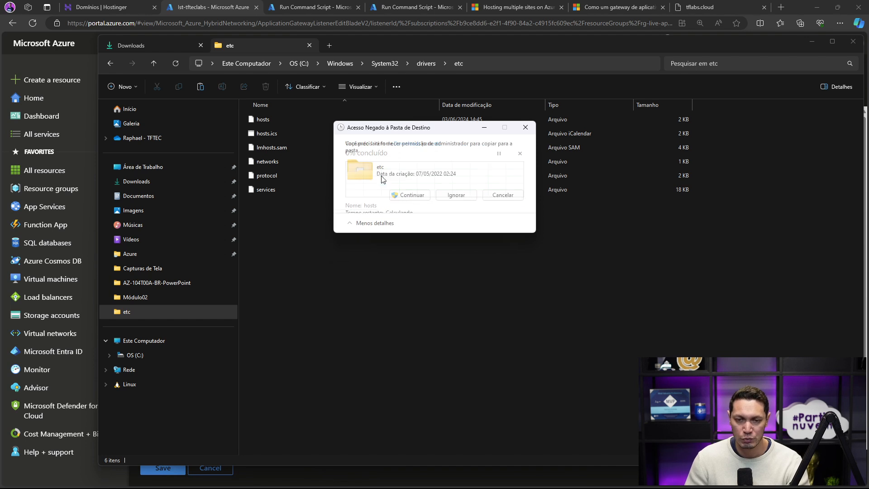
left_click(396, 198)
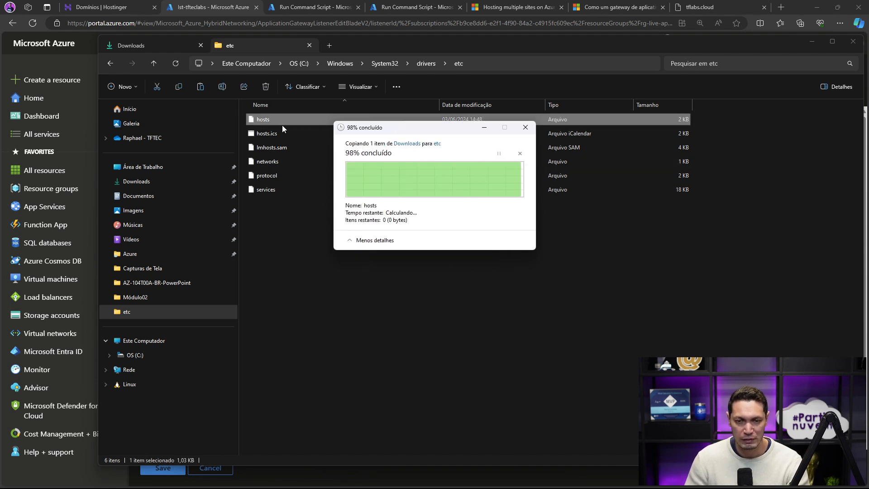
Step: Open the hosts file from the etc folder in Notepad to check its entries, then minimize Notepad
double_click(259, 122)
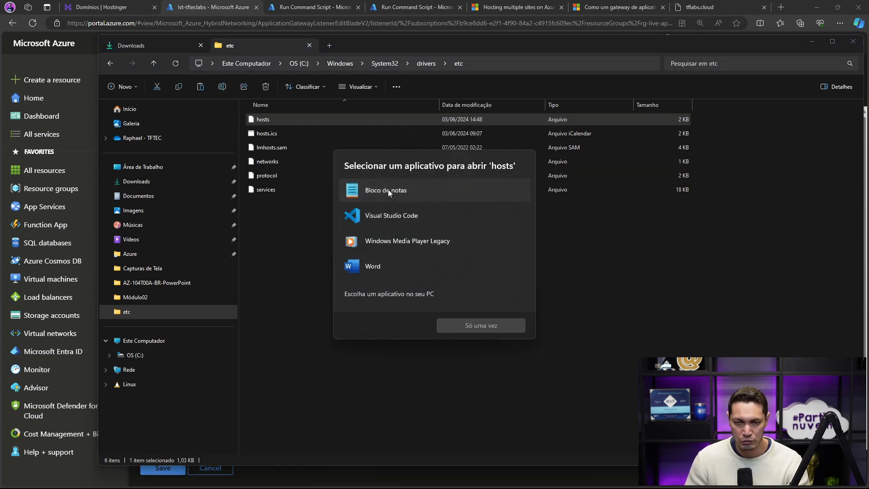
left_click(389, 189)
left_click(470, 324)
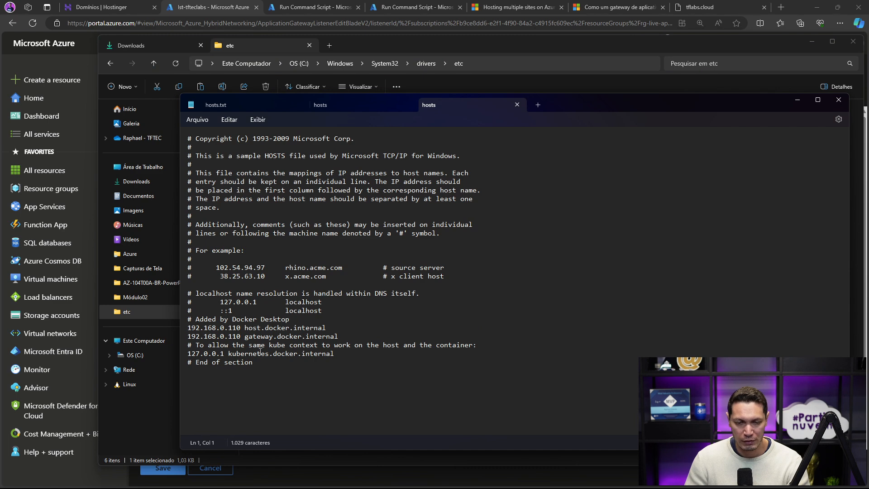
left_click(797, 99)
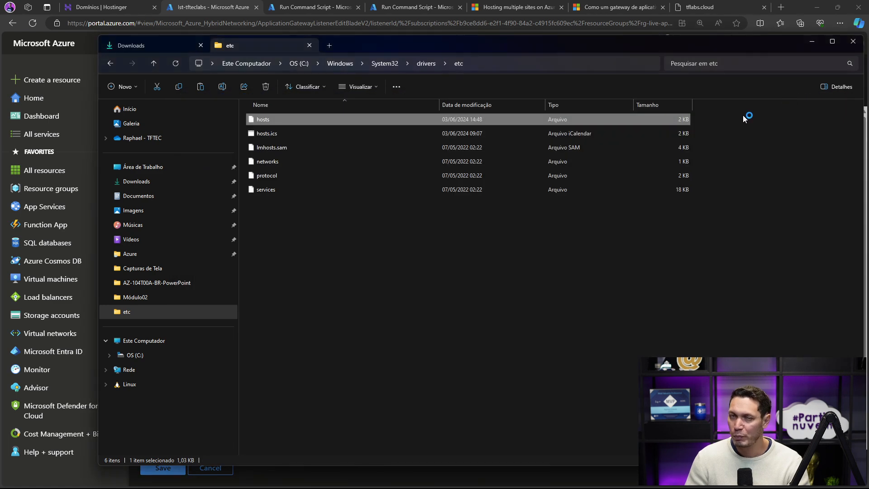
left_click(812, 42)
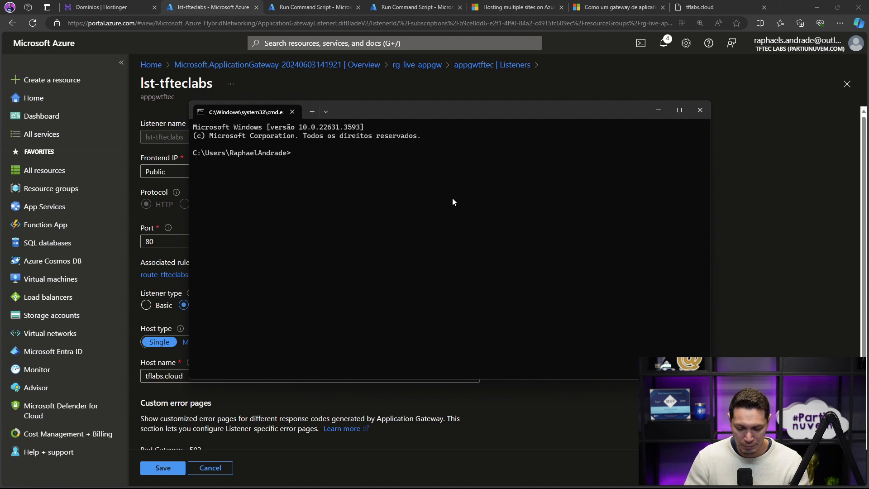
type("ping")
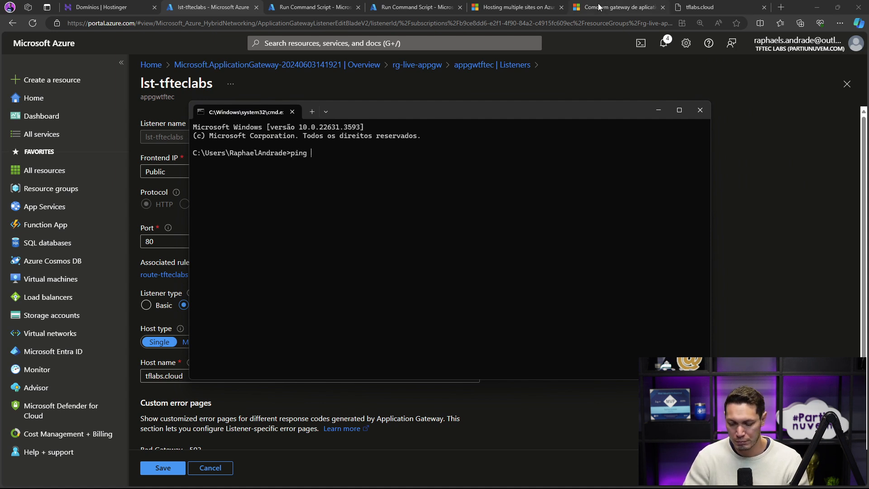
left_click(713, 6)
left_click(283, 21)
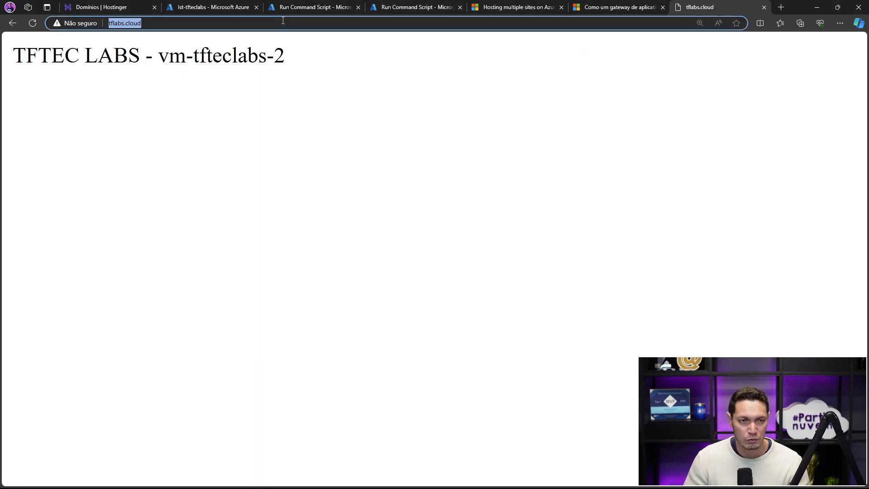
key("ctrl+c")
key("alt+Tab")
key("ctrl+v")
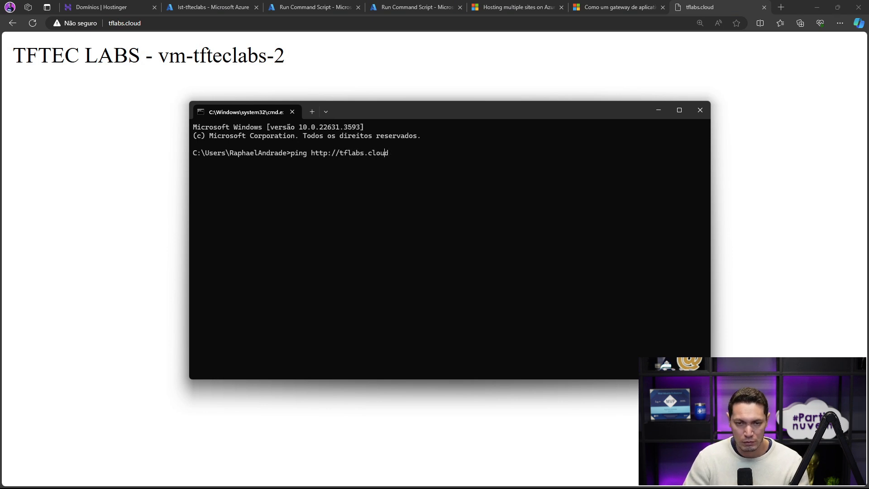
key("BackSpace")
key("BackSpace")
key("BackSpace")
key("BackSpace")
key("BackSpace")
key("BackSpace")
key("BackSpace")
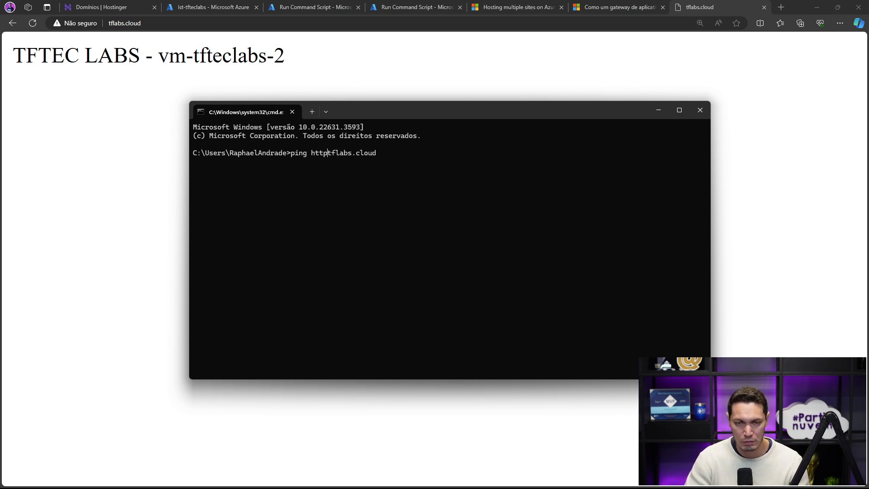
key("Return")
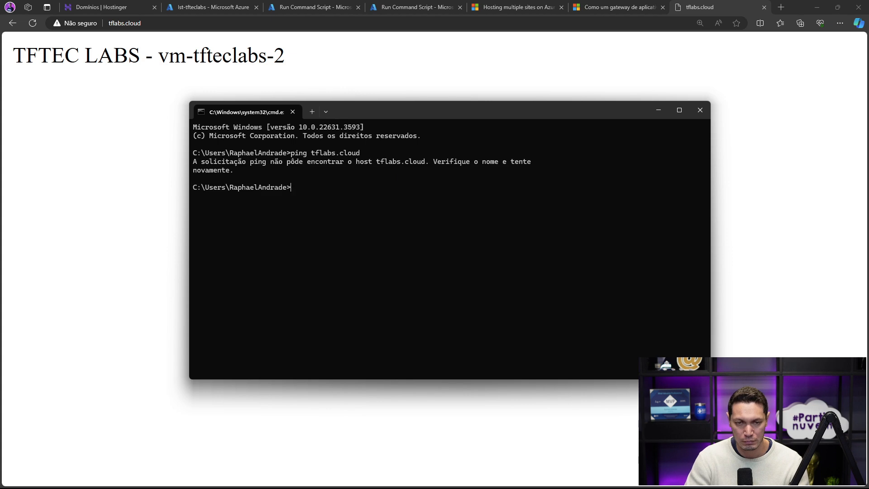
Step: Rerun the ping in the Command Prompt with the host name changed to tflabsaz.cloud
key("Up")
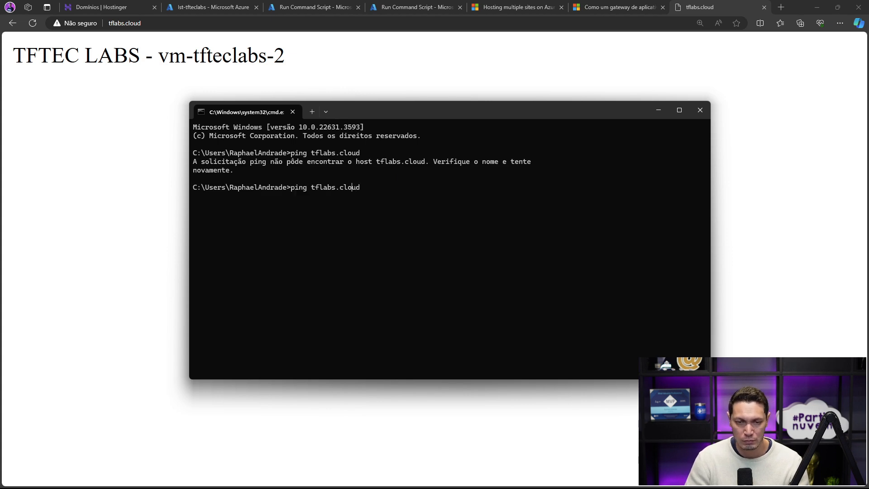
type("az")
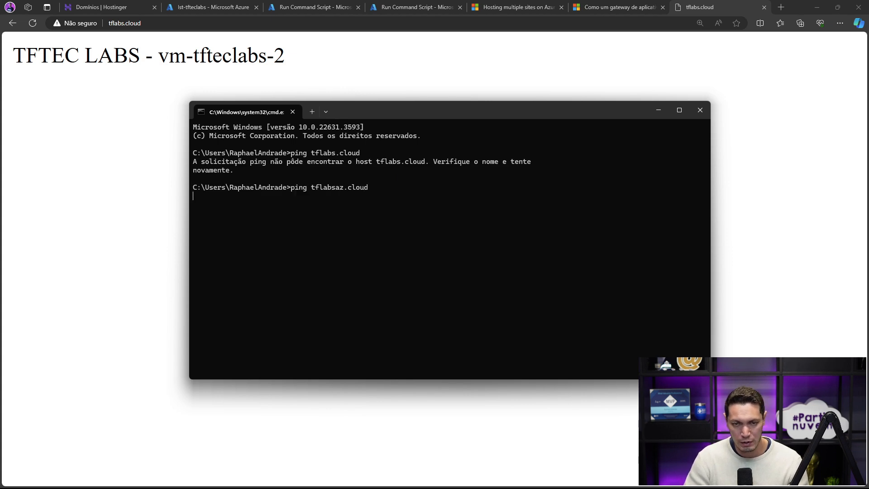
key("Return")
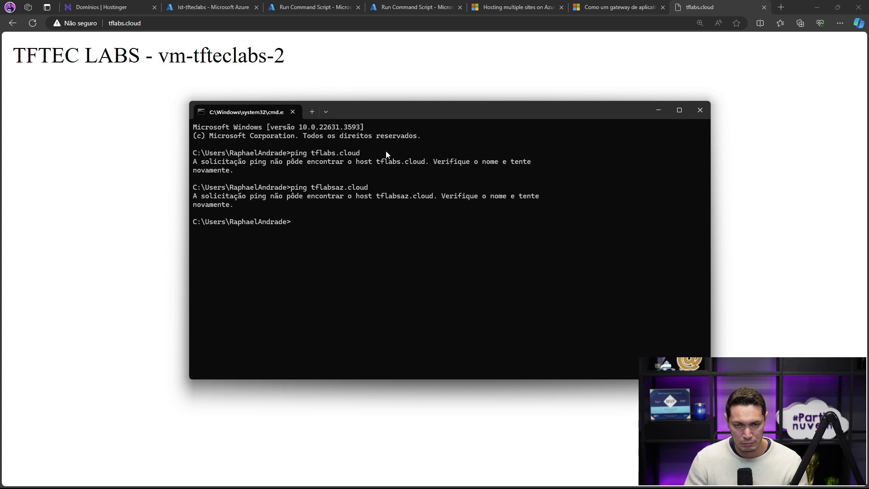
Step: Copy the tflabsaz.cloud name from the Hostinger domain list, ping it again in the Command Prompt, and minimize that window
left_click(121, 8)
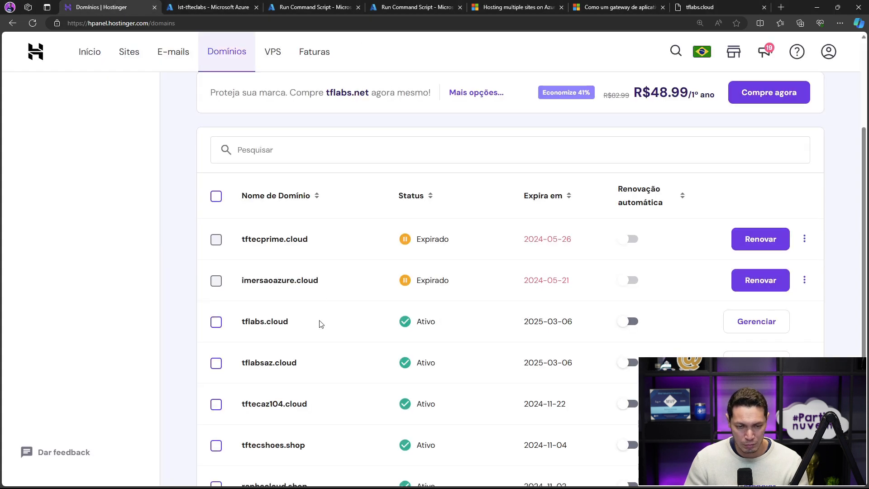
scroll(316, 324, "down", 1)
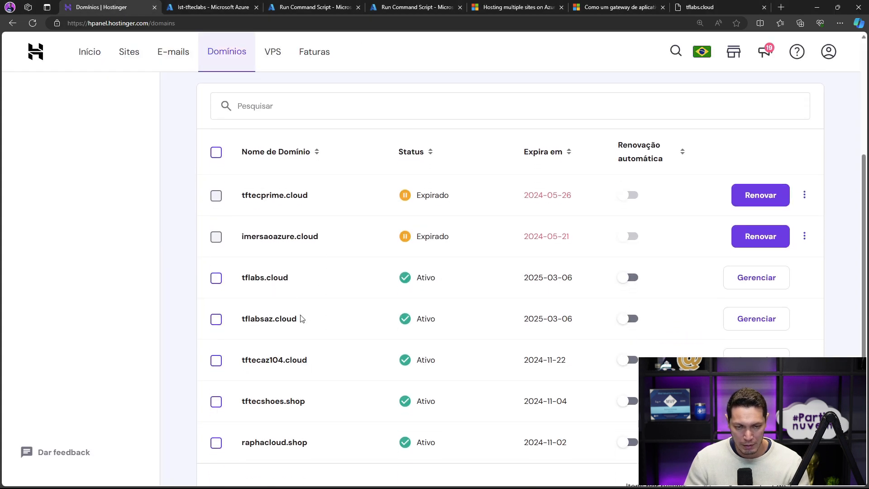
left_click_drag(298, 319, 245, 324)
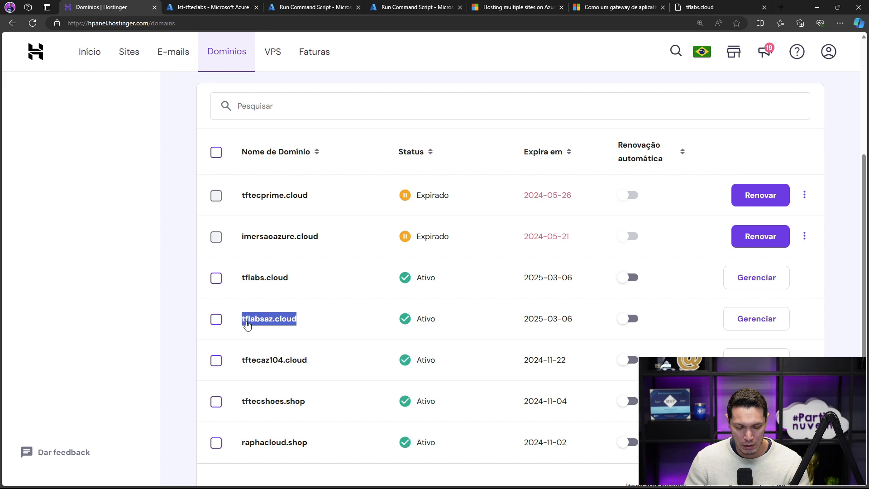
key("alt+Tab")
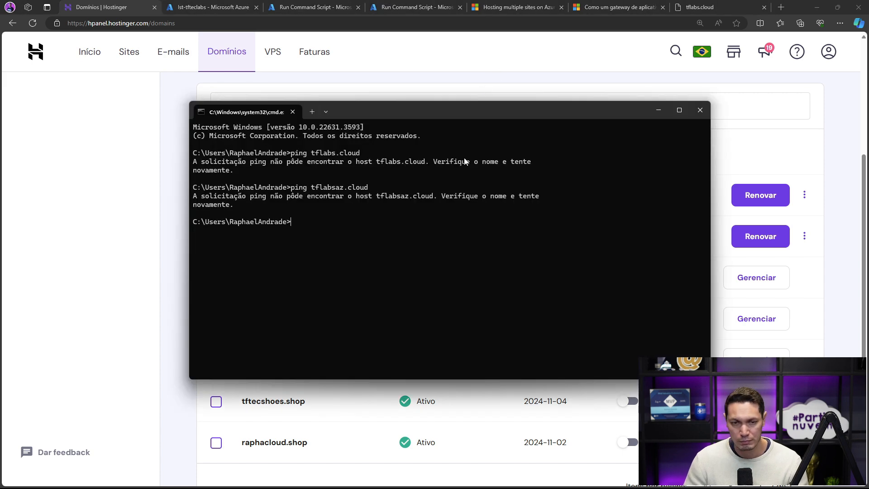
type("ping")
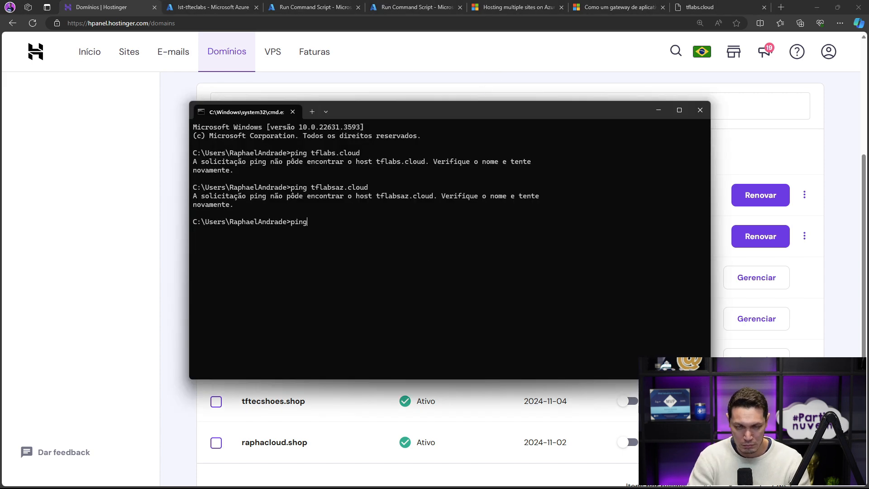
right_click(418, 253)
key("Return")
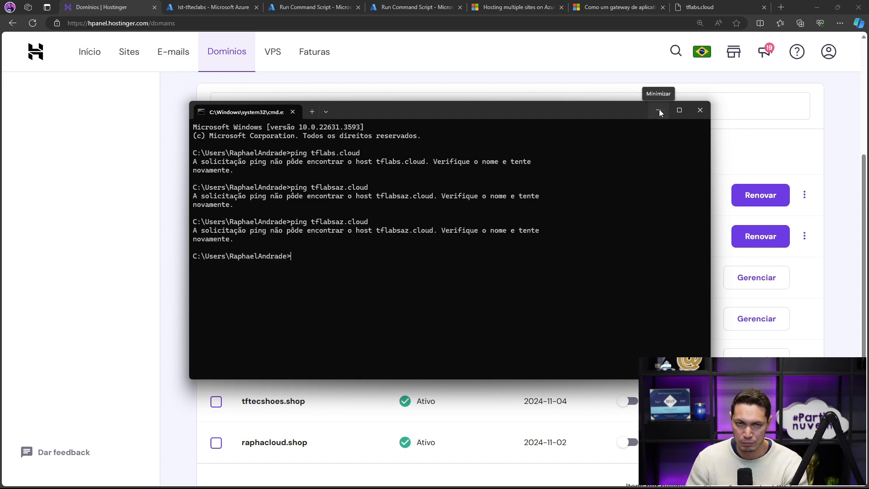
left_click(659, 110)
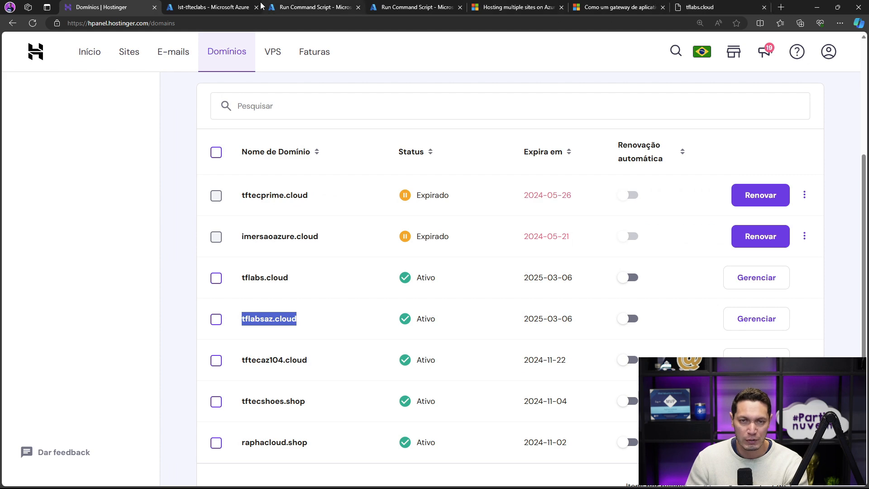
Step: In the Azure portal, open the appgwtftec application gateway from rg-live-appgw and copy its frontend public IP address
left_click(212, 7)
left_click(418, 65)
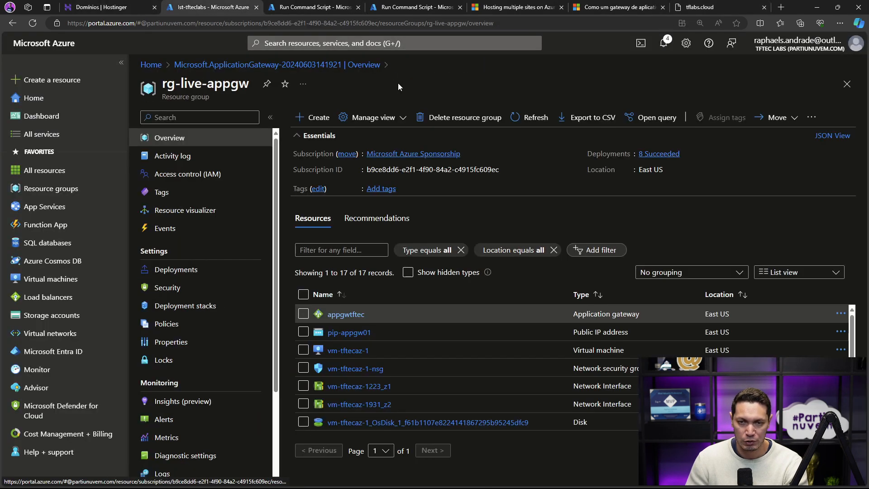
left_click(355, 312)
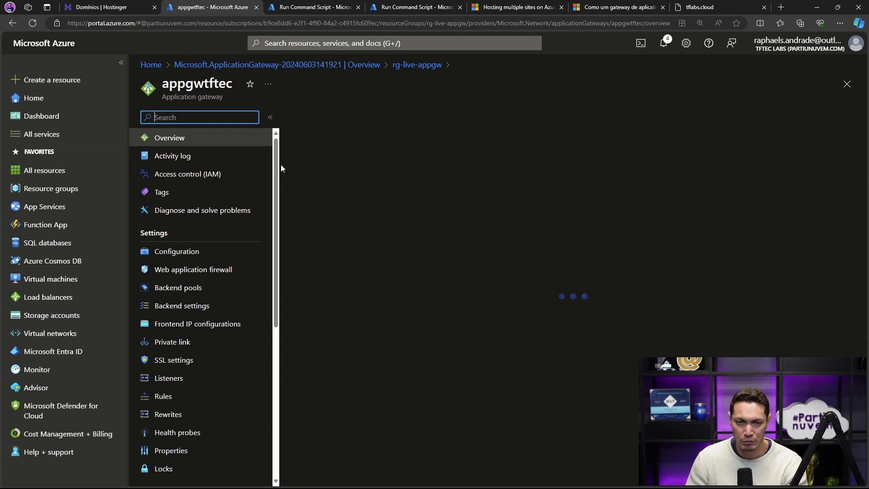
left_click_drag(679, 170, 729, 179)
key("ctrl+c")
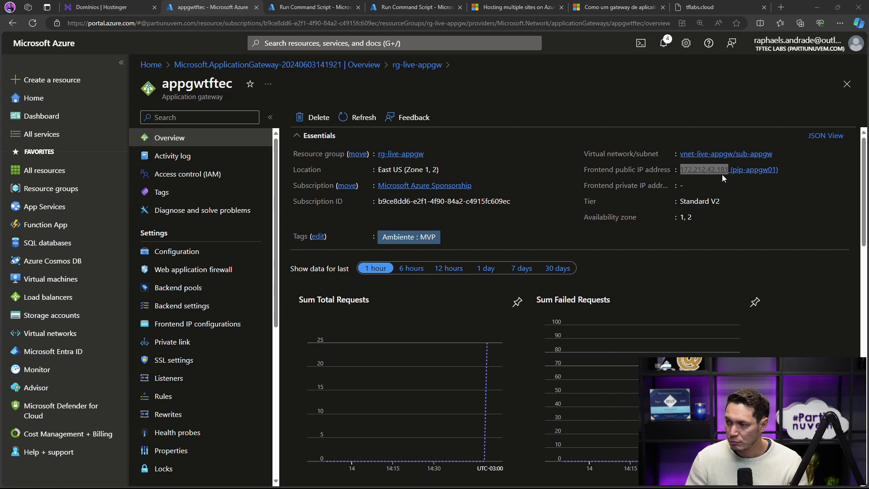
key("alt+Tab")
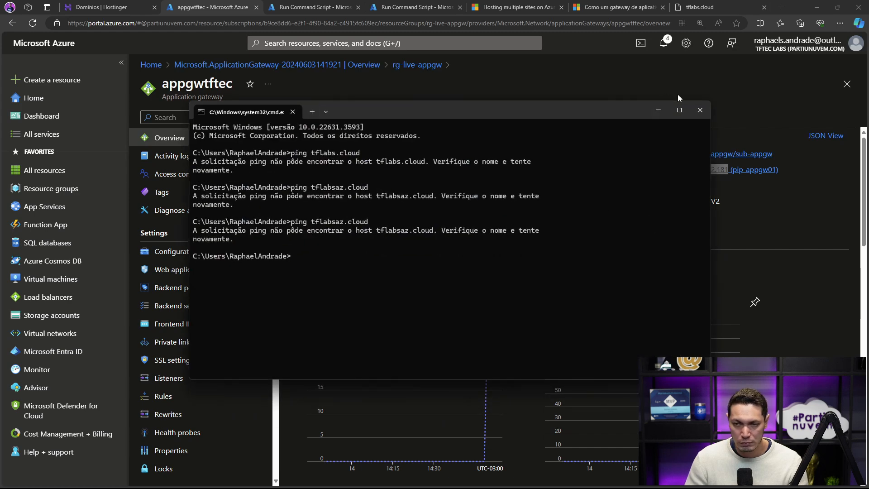
left_click(660, 111)
Step: Switch to Hostinger and open the DNS / Nameservers page of the tflabs.cloud domain at its DNS record form
key("ctrl+shift+Tab")
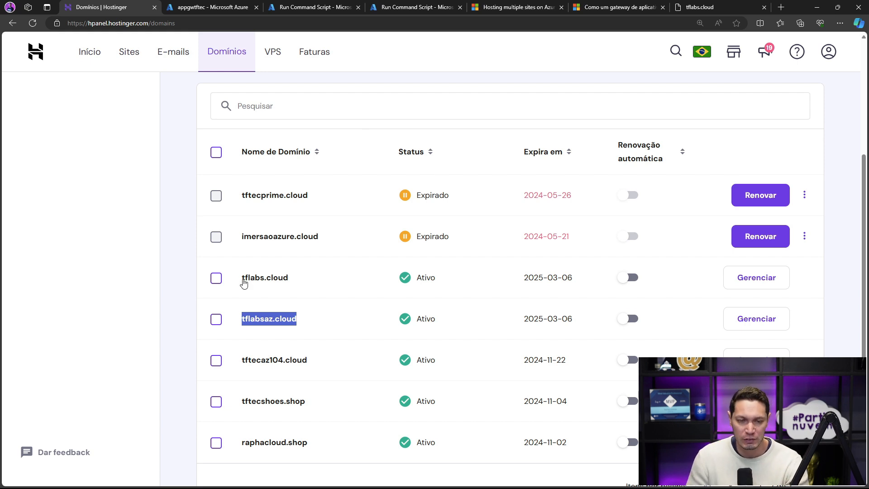
left_click(193, 296)
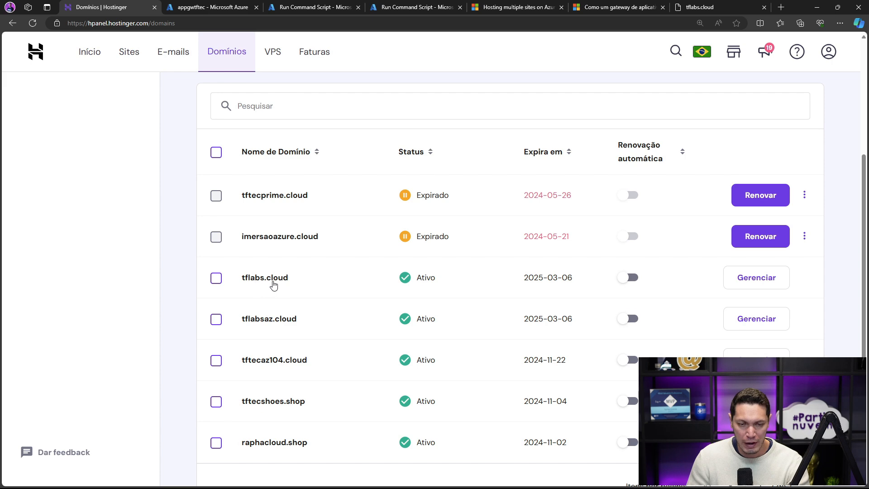
left_click(747, 277)
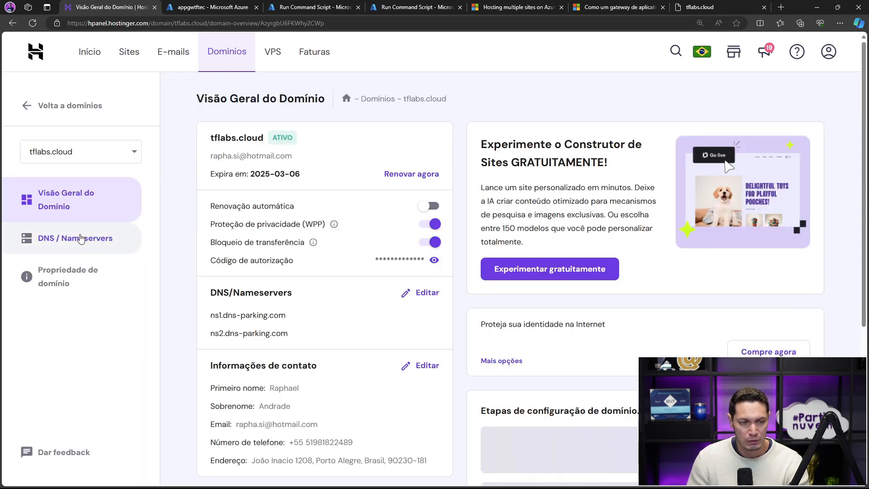
left_click(82, 242)
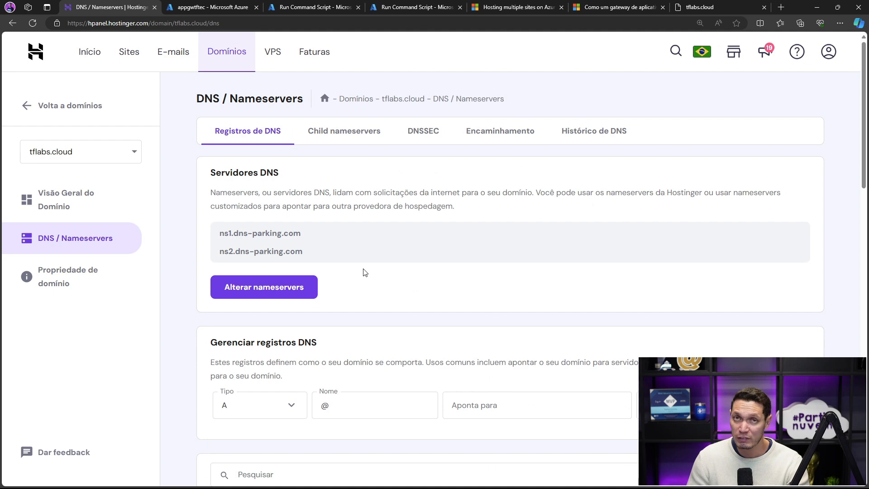
scroll(364, 271, "down", 2)
scroll(407, 211, "up", 2)
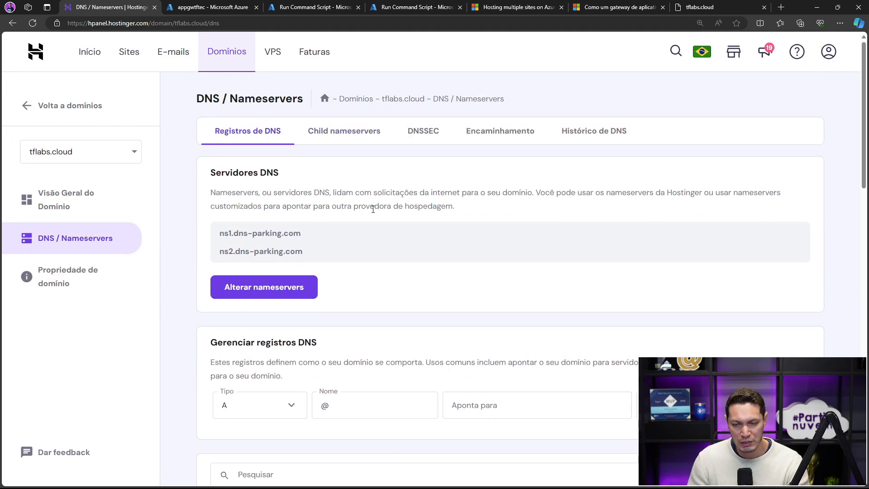
scroll(362, 229, "down", 4)
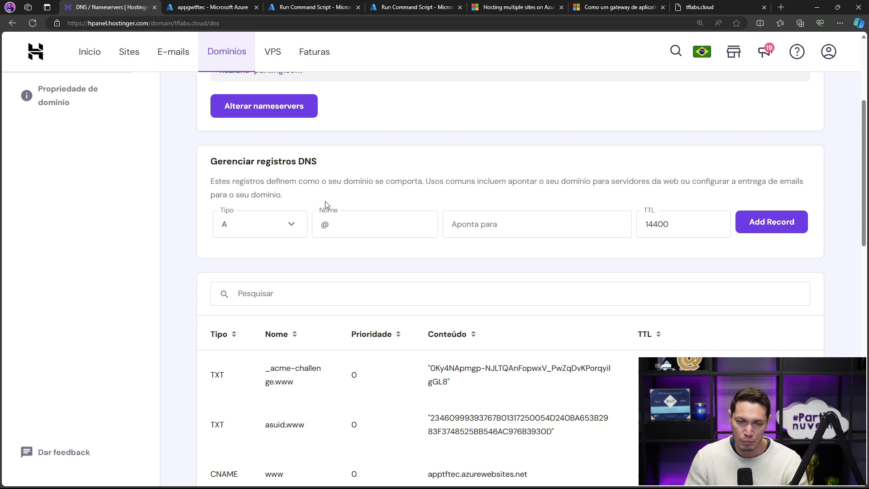
Step: Add an A record named @ for tflabs.cloud pointing to 172.212.42.181 with TTL 14400
left_click(496, 222)
key("ctrl+v")
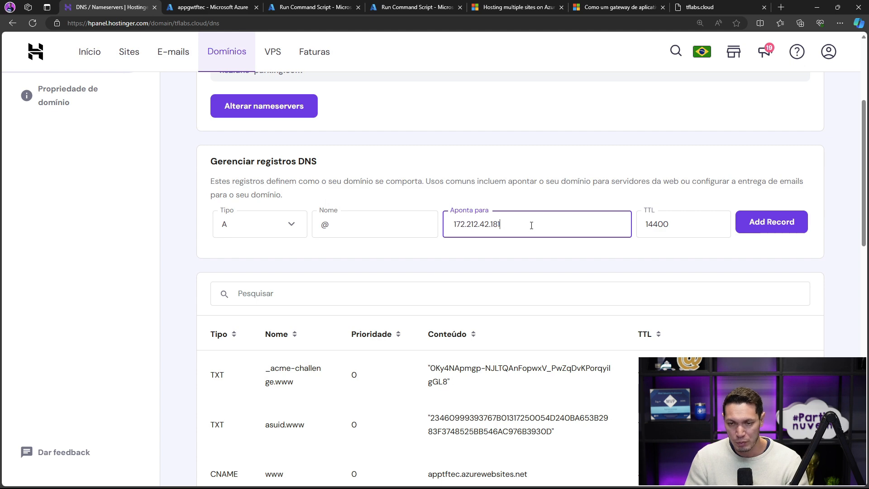
key("Delete")
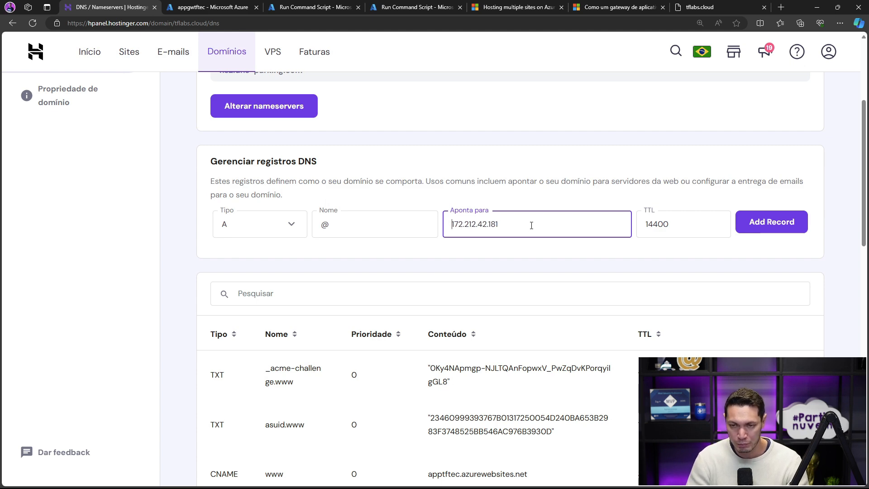
key("End")
scroll(631, 210, "up", 4)
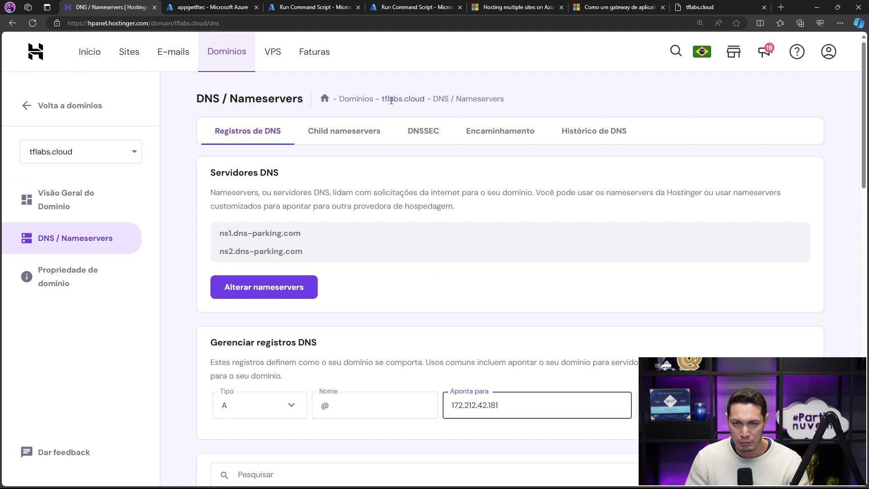
left_click(770, 405)
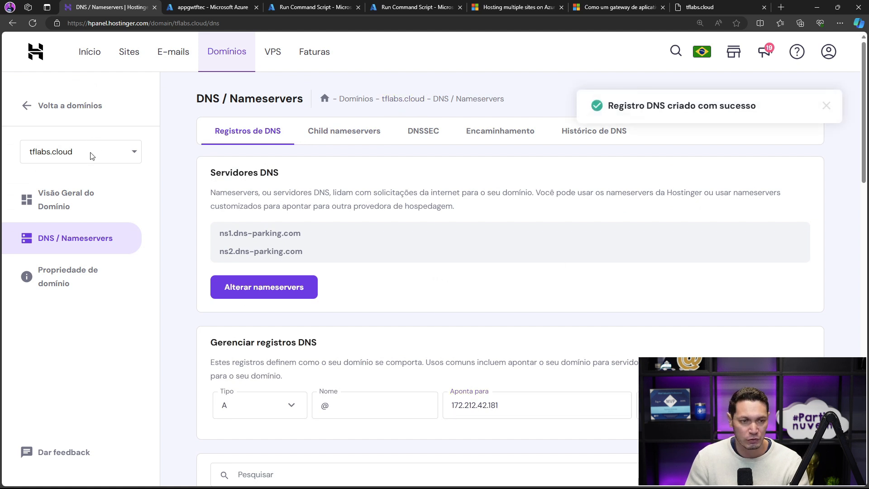
Step: Return to the Hostinger domain list and reopen the DNS / Nameservers page of tflabs.cloud
left_click(71, 117)
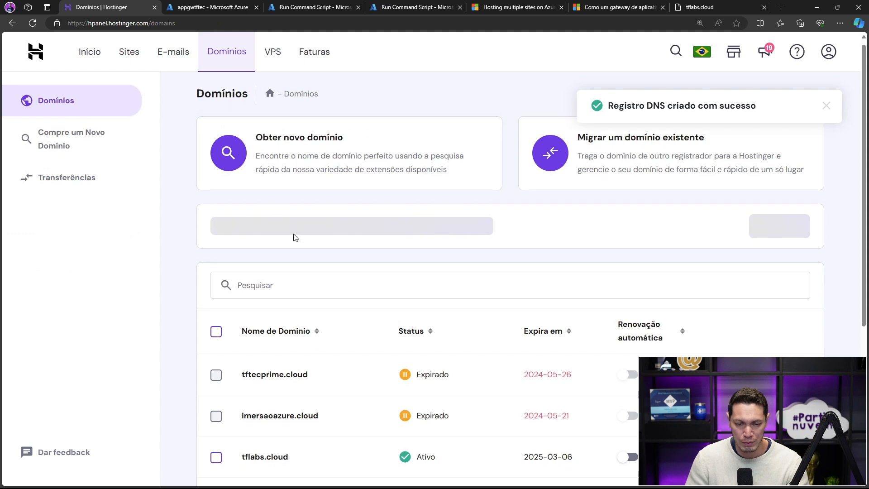
scroll(267, 324, "down", 3)
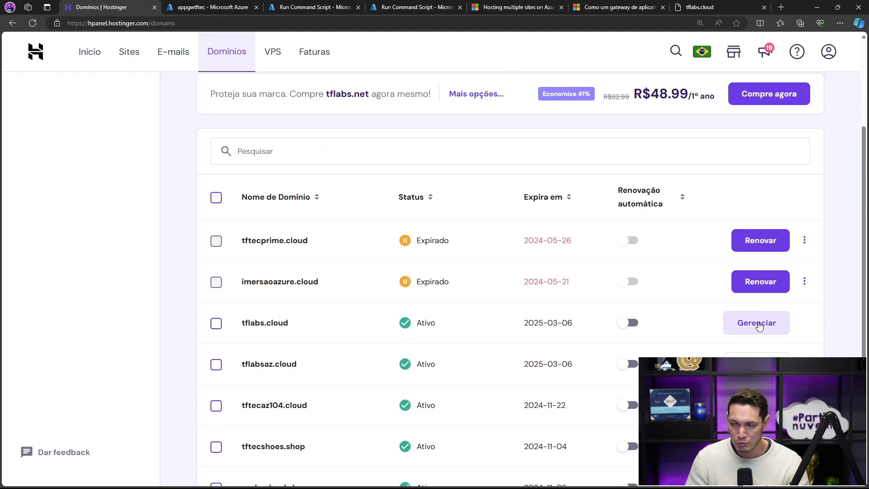
left_click(756, 322)
left_click(75, 239)
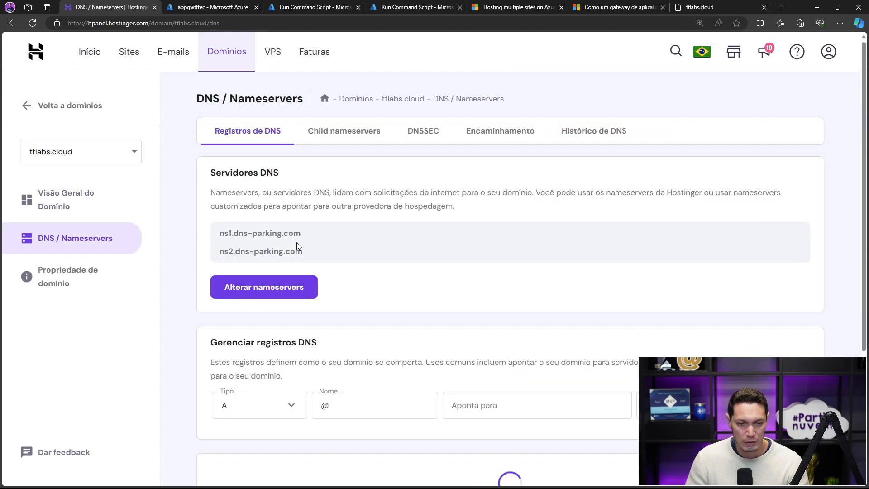
Step: Try to add the A record @ pointing to 172.212.42.181 to tflabs.cloud again and check it against the existing record list
scroll(299, 243, "down", 3)
left_click(514, 314)
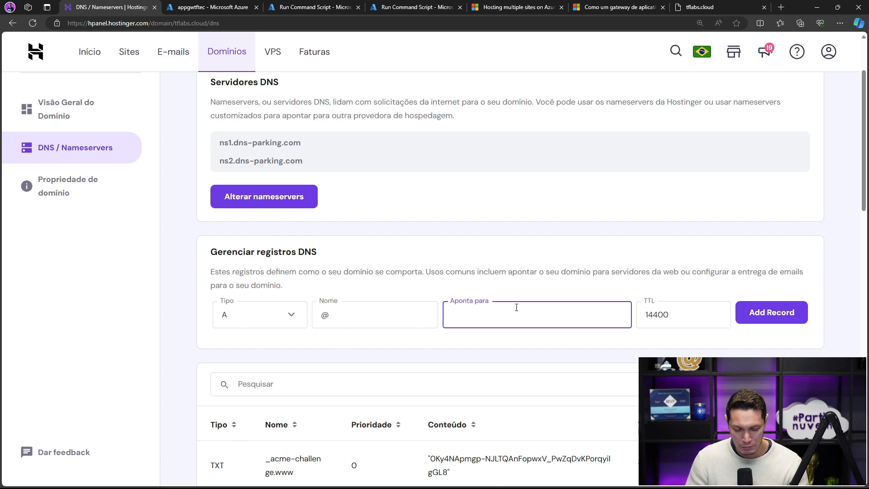
type("172.212.42.181")
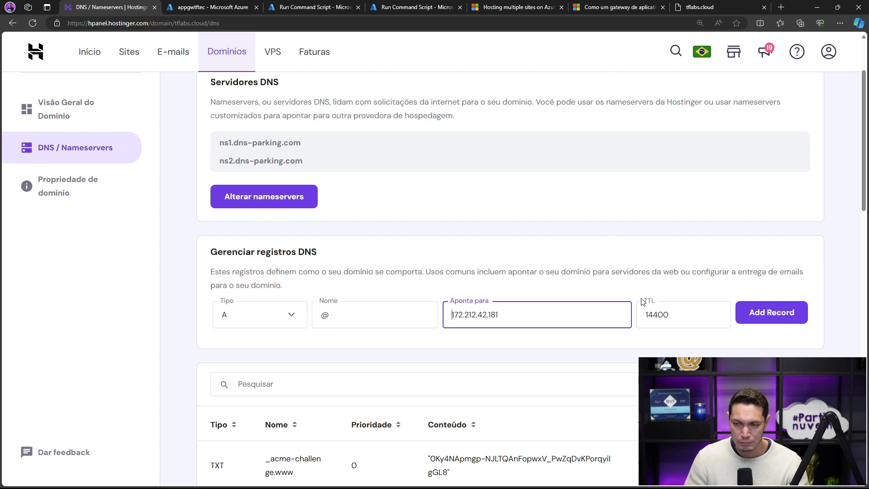
left_click(782, 314)
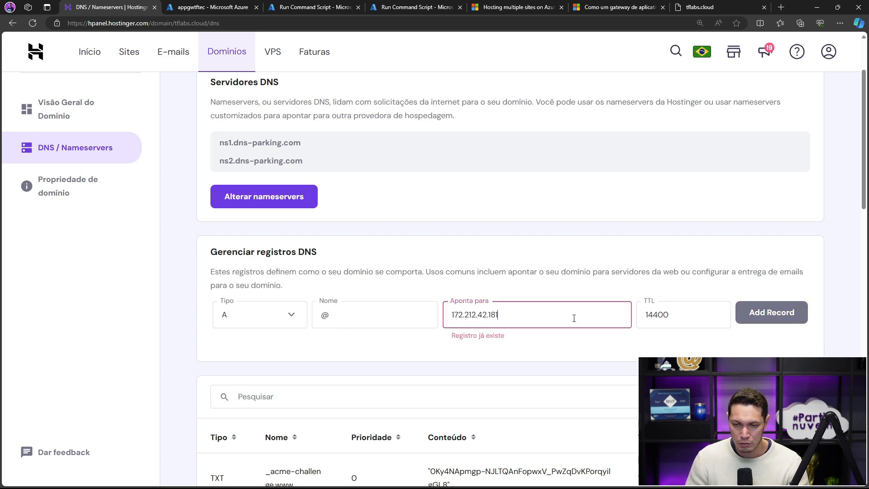
scroll(493, 382, "down", 15)
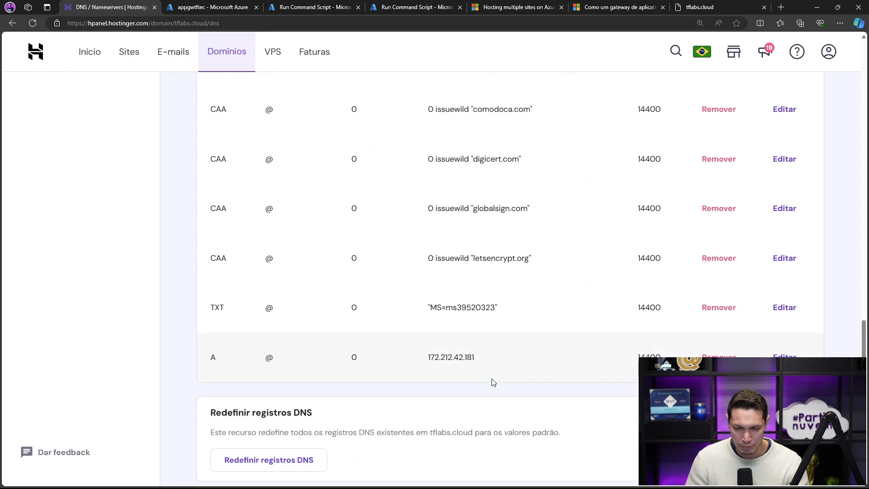
scroll(409, 367, "up", 15)
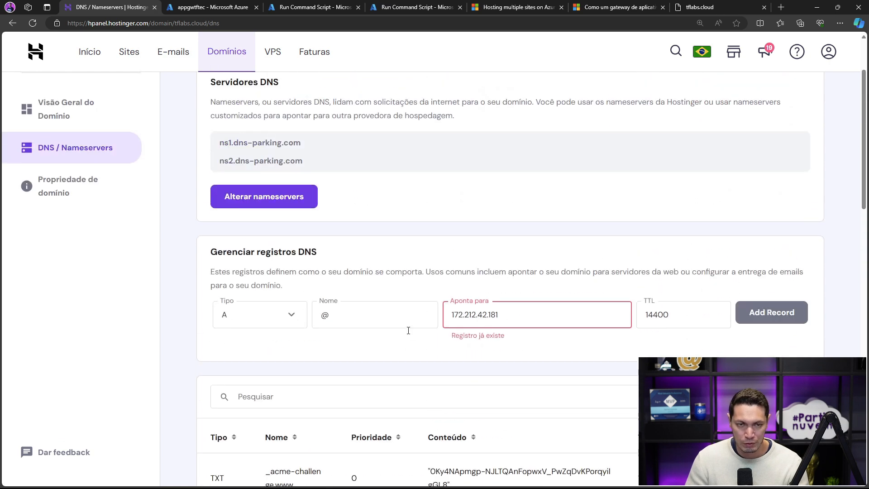
Step: Return to the Hostinger domain list and open the DNS / Nameservers page of tflabsaz.cloud
scroll(408, 331, "up", 3)
left_click(66, 111)
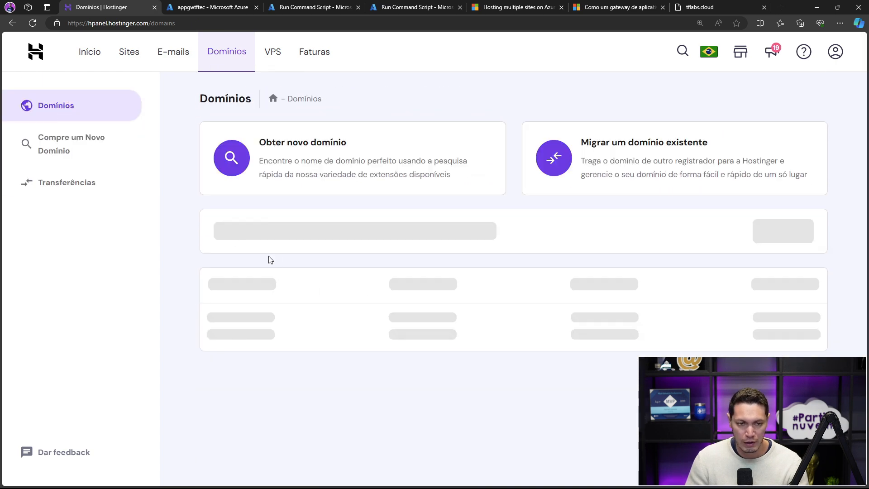
scroll(291, 324, "down", 3)
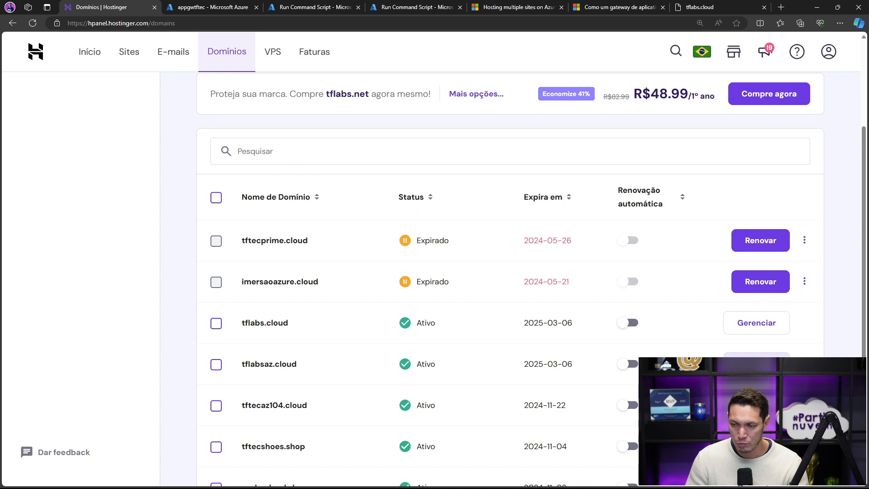
left_click(269, 364)
left_click(82, 240)
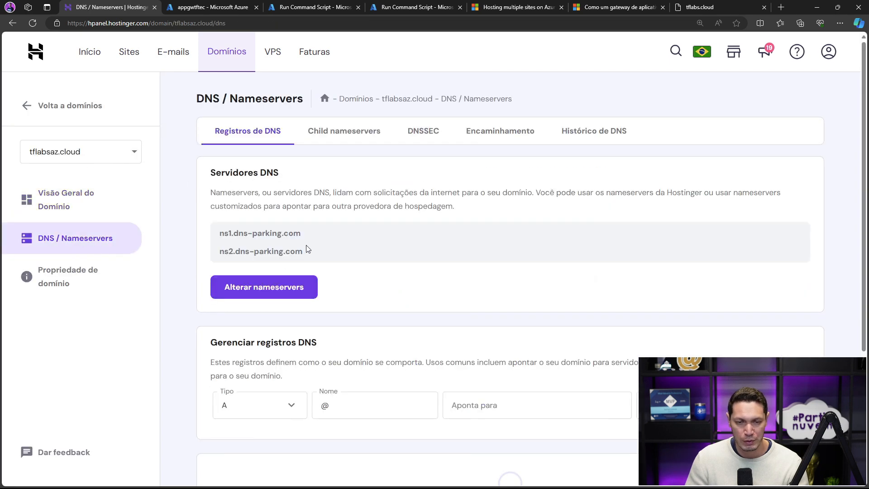
Step: Add an A record named @ for tflabsaz.cloud pointing to 172.212.42.181 with TTL 14400, and check it in the record list
scroll(484, 286, "down", 3)
left_click(528, 268)
type("172.212.42.181")
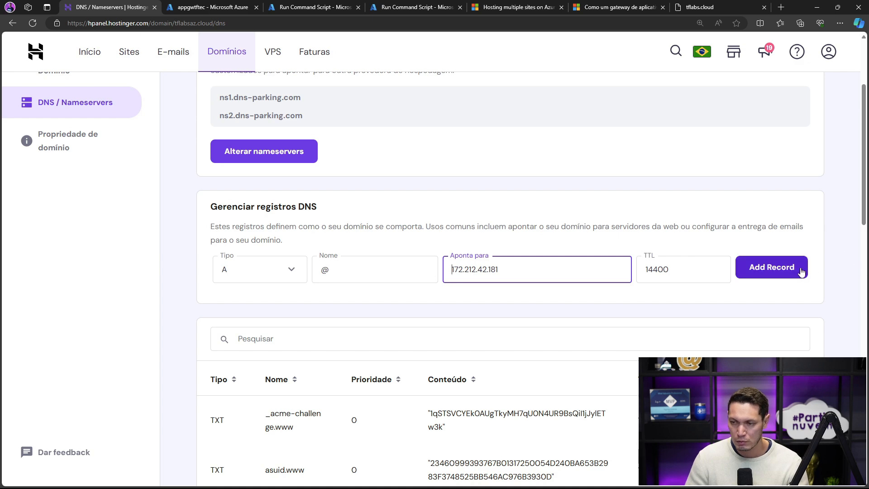
left_click(784, 271)
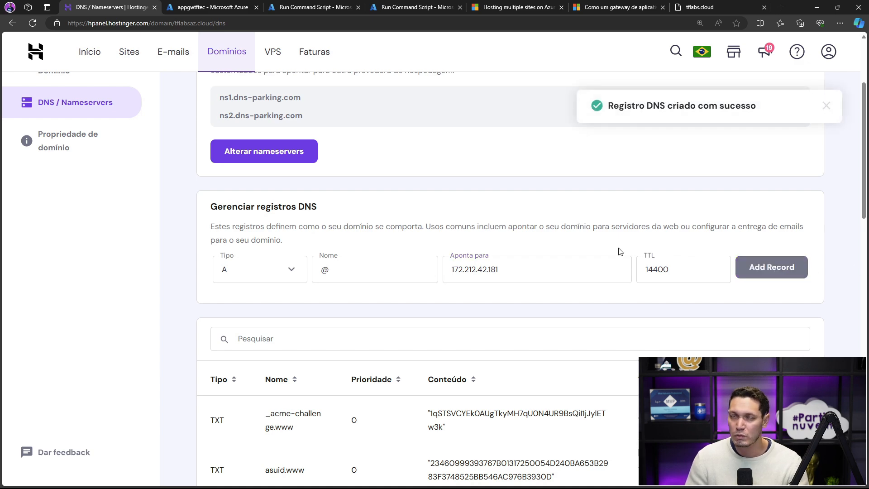
scroll(571, 250, "down", 3)
scroll(571, 250, "down", 15)
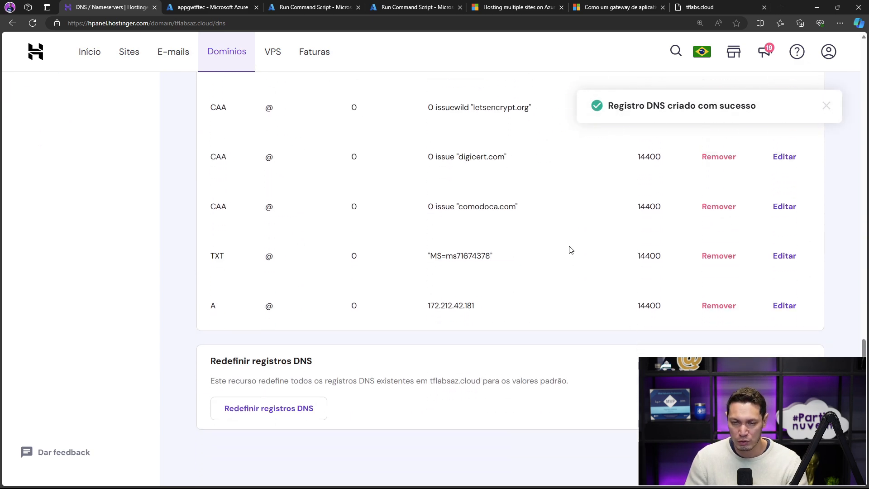
scroll(570, 250, "down", 1)
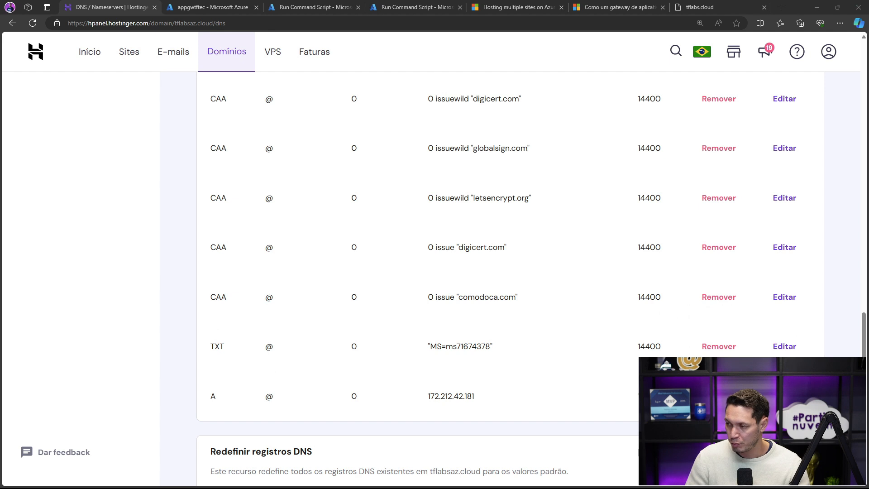
Step: Switch to the Command Prompt, enlarge its text and flush the local DNS resolver cache twice with ipconfig /flushdns
key("alt+Tab")
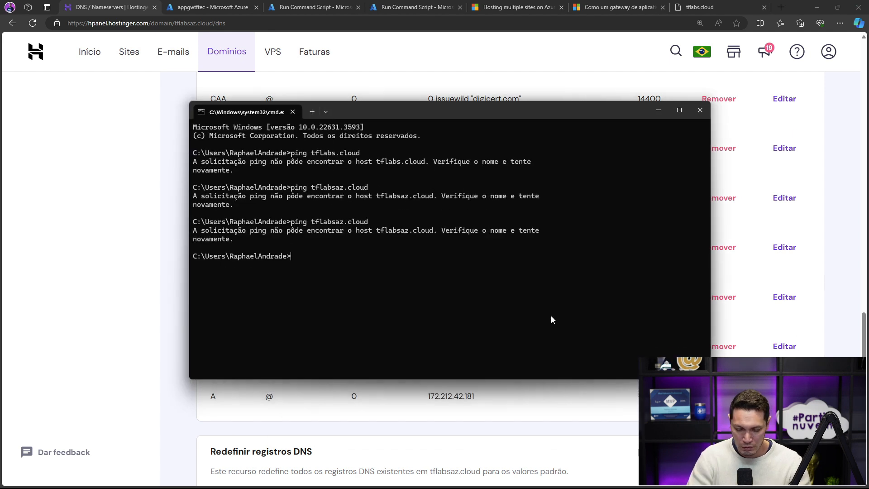
type("ipconfig /")
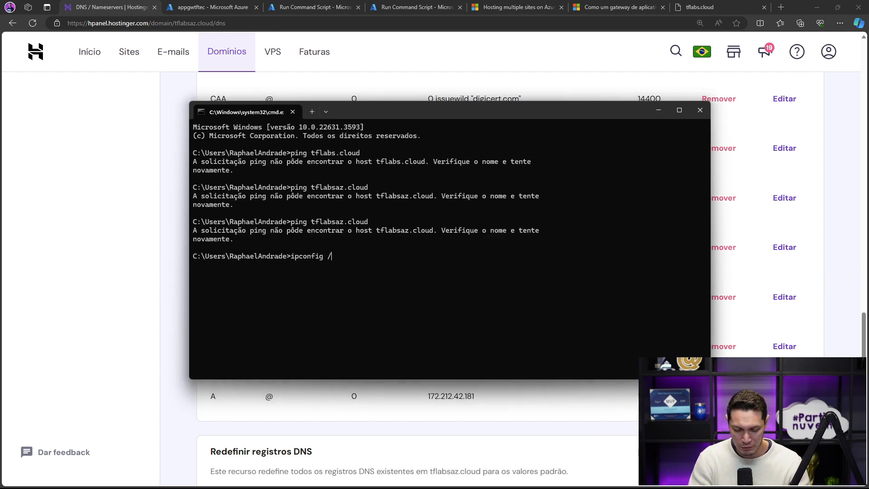
type("flush")
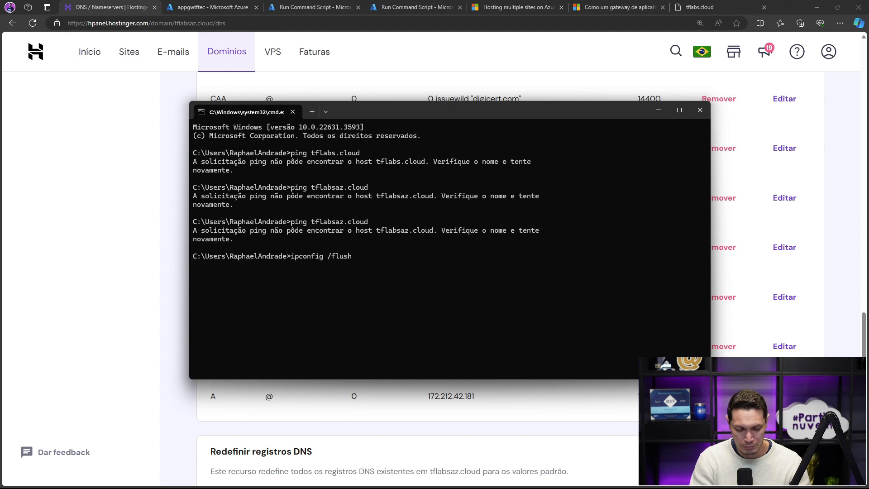
type("dns")
key("Return")
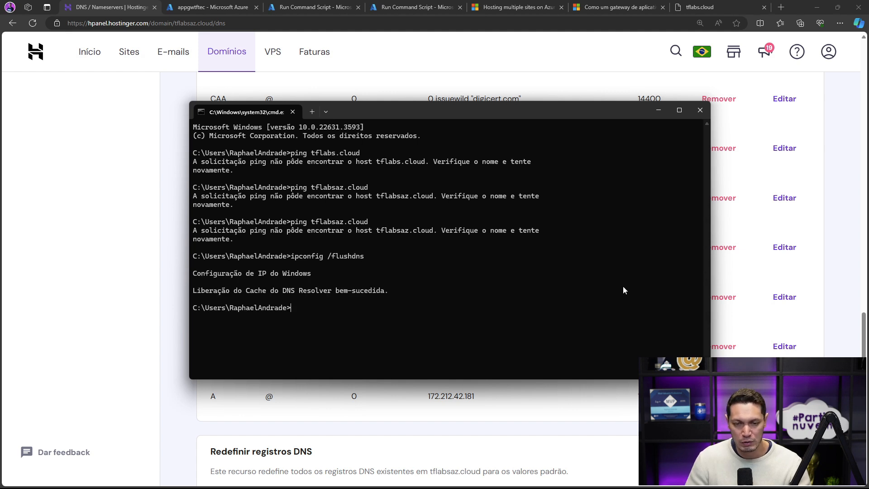
scroll(621, 286, "up", 2, "ctrl")
key("Up")
key("Return")
Step: Ping tflabsaz.cloud to test its public name resolution
key("Up")
key("Up")
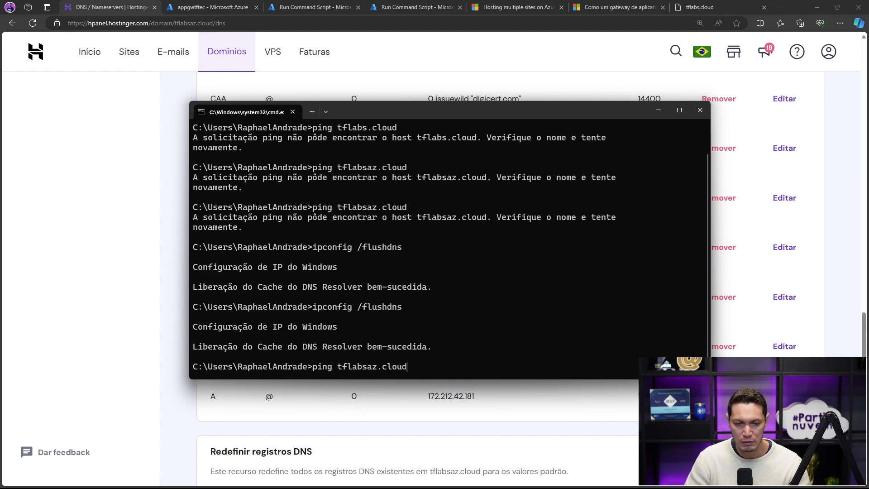
key("Return")
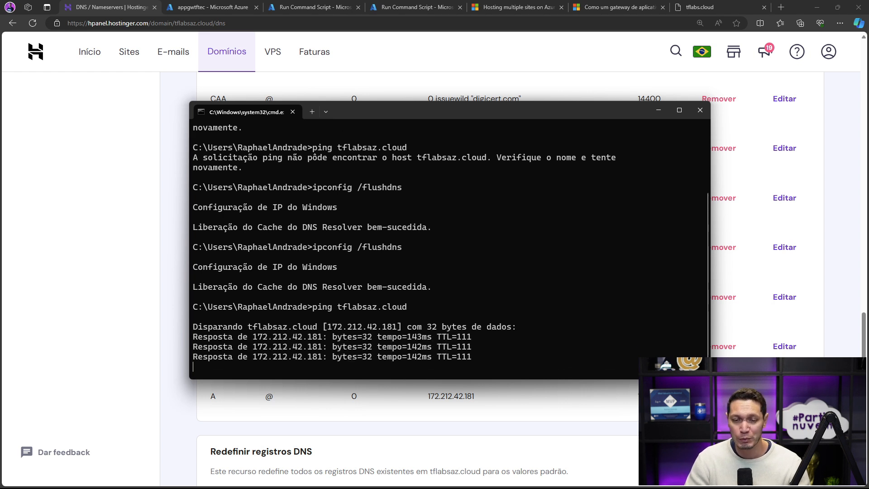
key("Return")
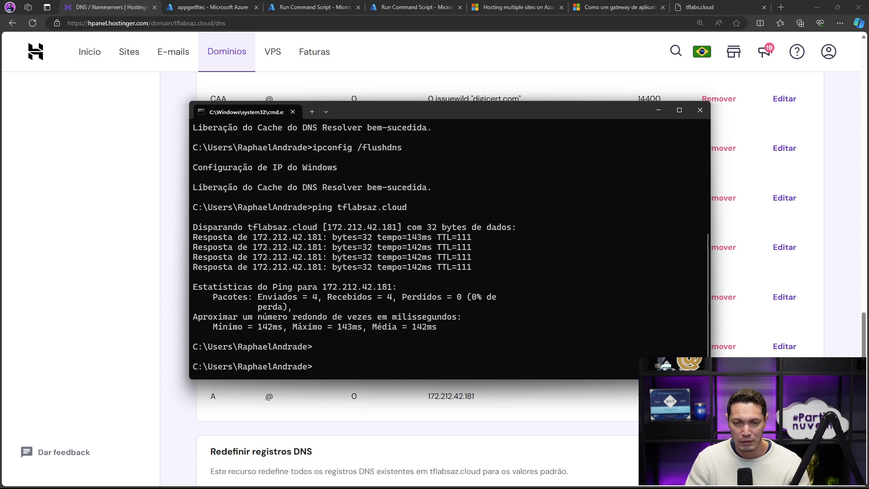
Step: Ping tflabs.cloud twice to test its public name resolution
key("Up")
key("BackSpace")
key("BackSpace")
key("BackSpace")
key("BackSpace")
key("BackSpace")
key("BackSpace")
key("BackSpace")
key("BackSpace")
type(".cloud")
key("Return")
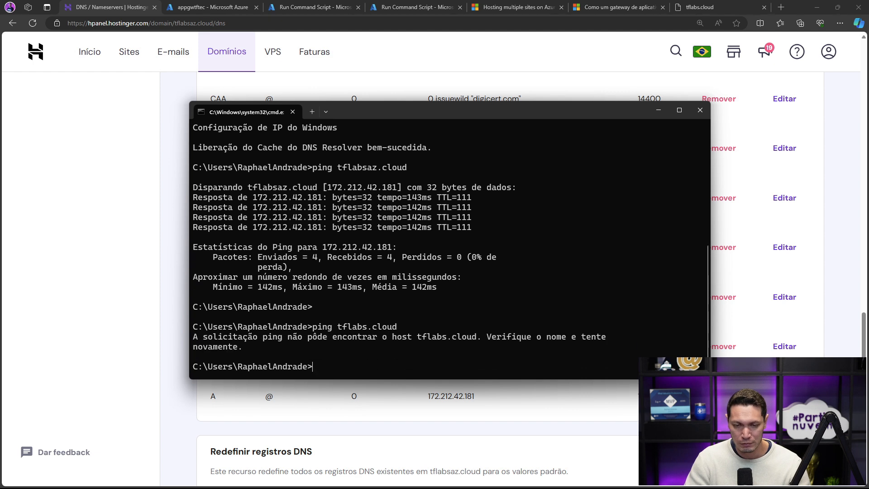
key("Up")
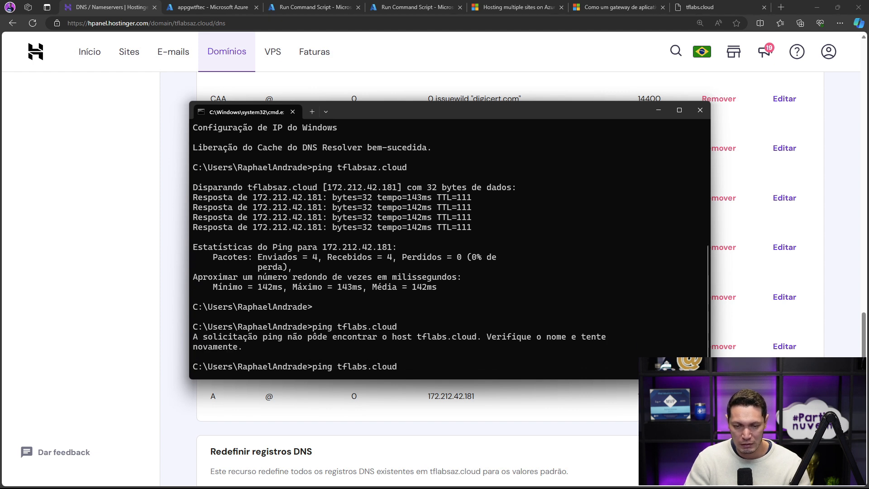
key("Return")
Step: Run ipconfig /flushdns twice more to clear the DNS resolver cache
key("Up")
key("Up")
key("Up")
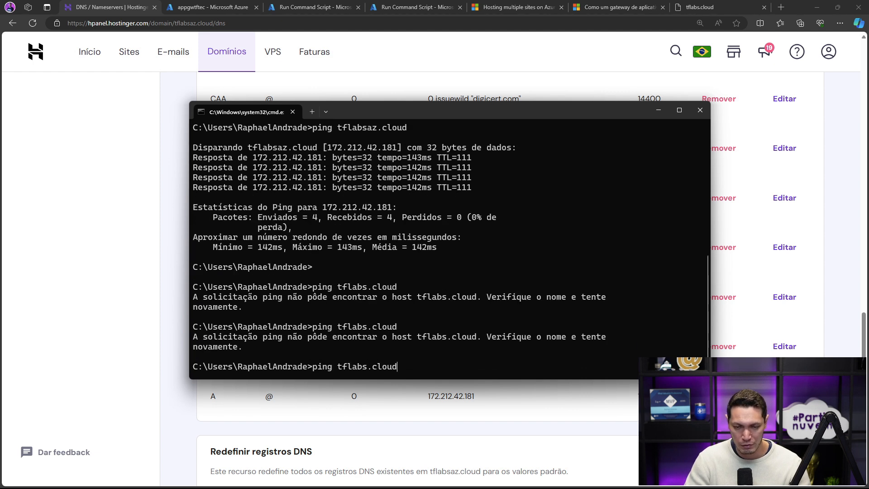
key("Return")
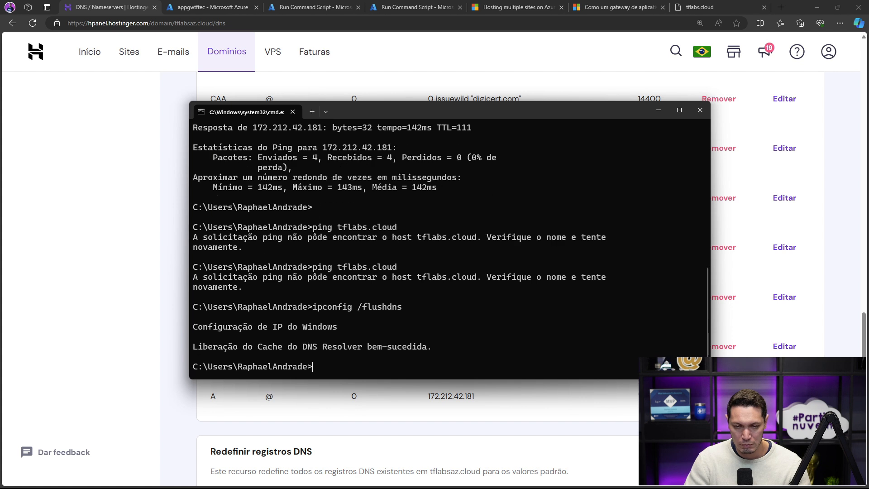
key("Up")
key("Return")
Step: Repeat the ping to tflabs.cloud with the cleared DNS cache
key("Up")
key("Up")
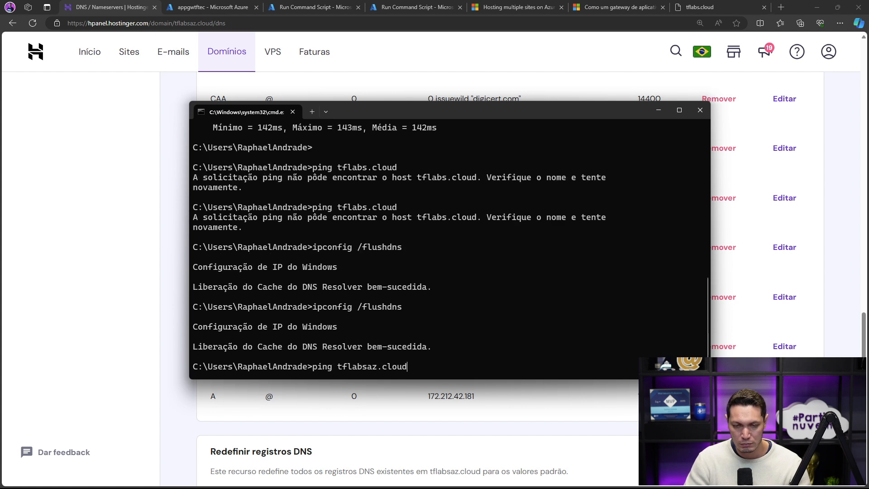
key("Up")
key("Return")
key("Up")
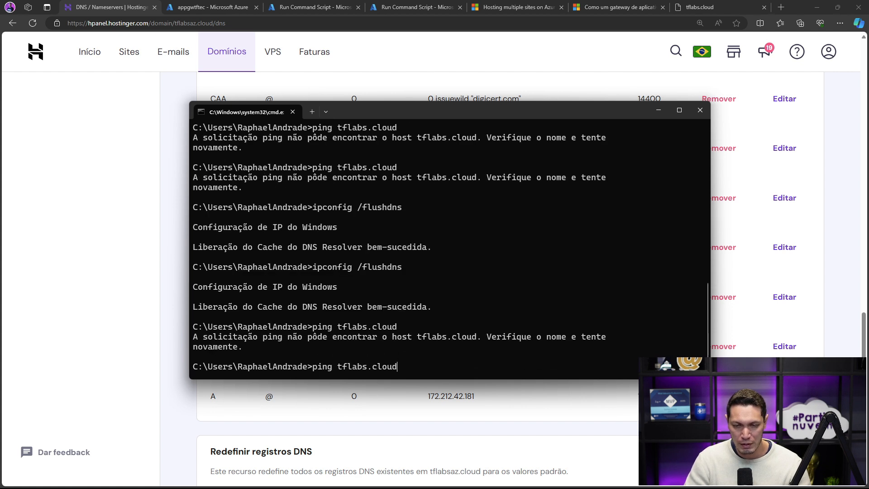
Step: Switch back to Hostinger, return to the domain list and copy the exact domain name tflabs.cloud
left_click(181, 132)
scroll(153, 197, "up", 7)
scroll(153, 198, "up", 8)
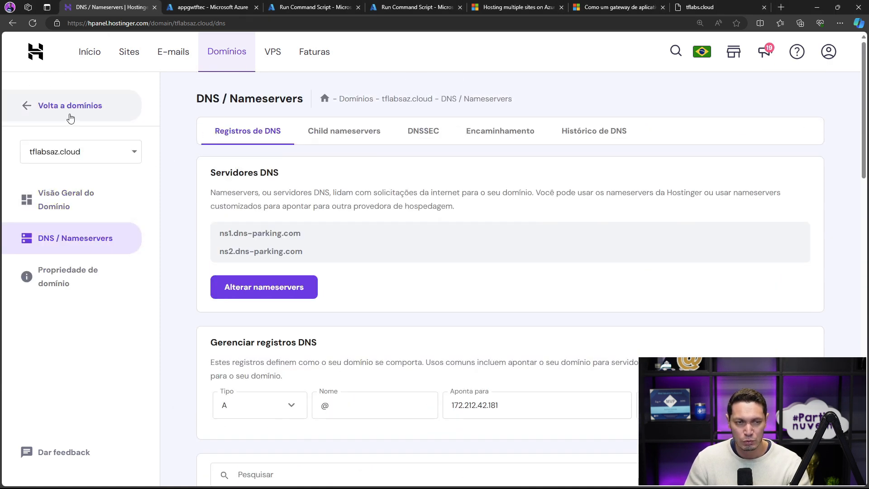
scroll(253, 284, "down", 5)
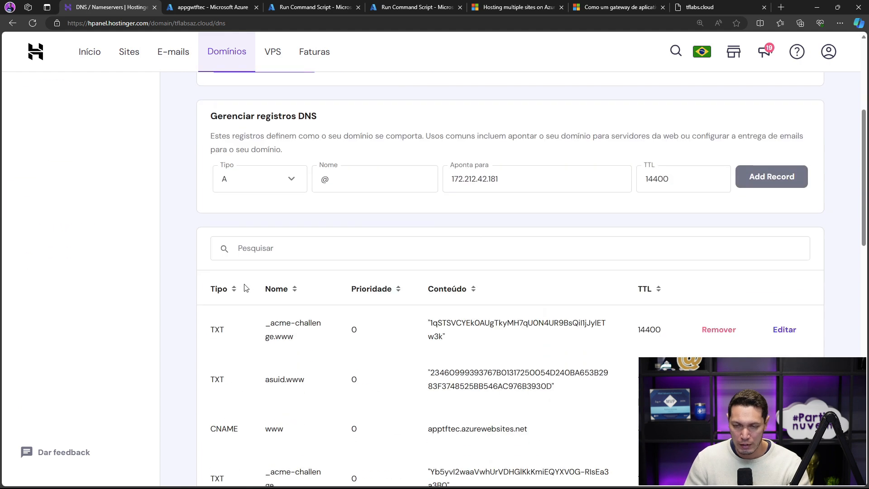
scroll(247, 285, "up", 5)
left_click(28, 111)
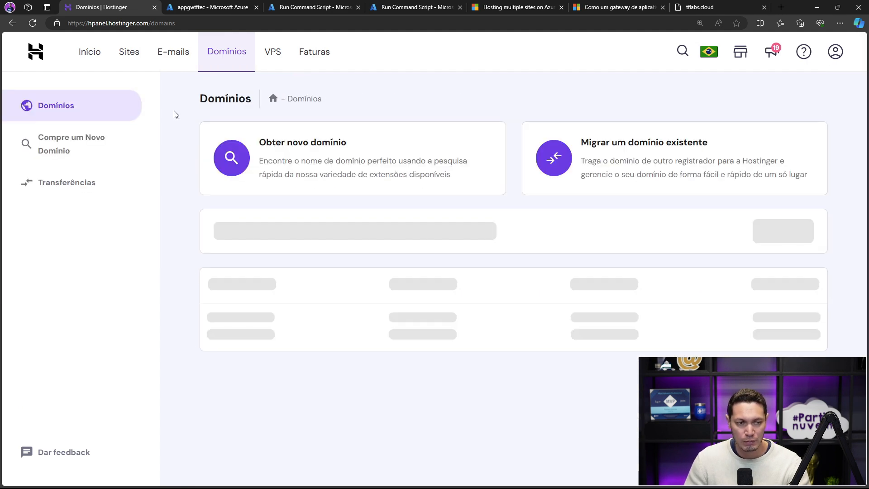
scroll(311, 237, "down", 4)
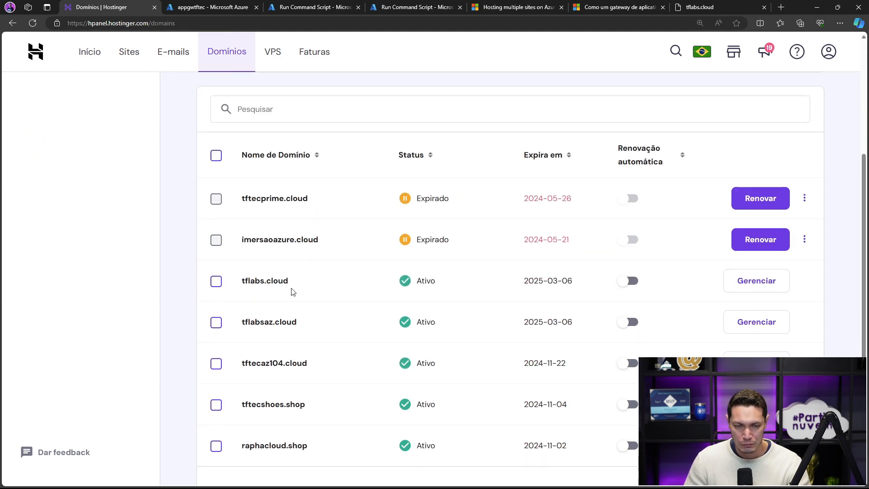
left_click_drag(294, 283, 237, 281)
key("ctrl+c")
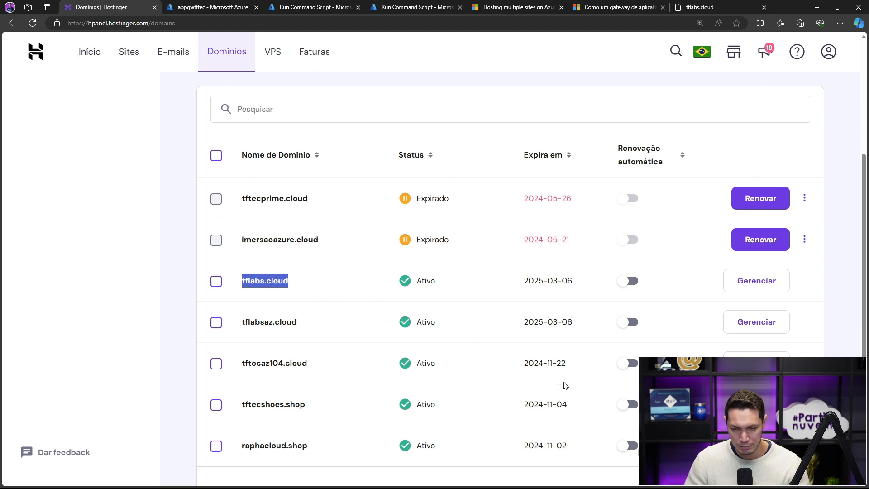
Step: Switch to the Command Prompt, replace the ping target with the copied name tflabs.cloud and run the ping
key("alt+Tab")
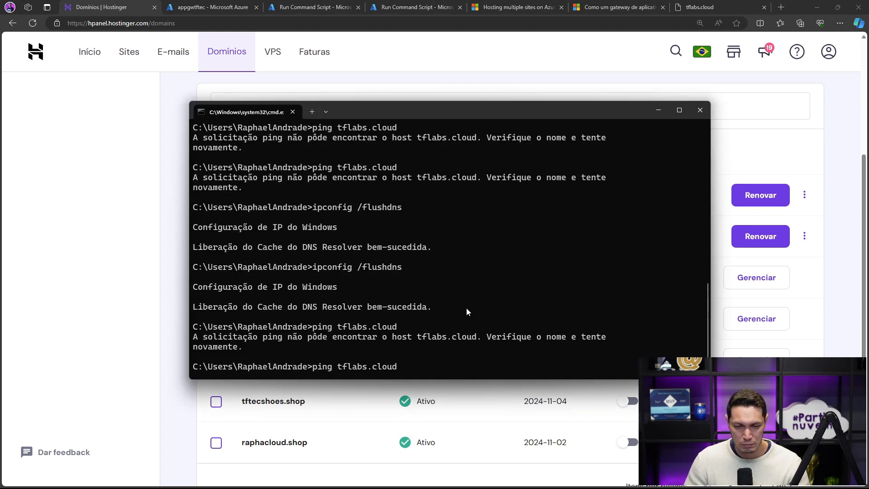
key("BackSpace")
key("BackSpace")
key("BackSpace")
key("BackSpace")
key("BackSpace")
key("BackSpace")
key("BackSpace")
key("BackSpace")
key("BackSpace")
key("BackSpace")
key("BackSpace")
key("BackSpace")
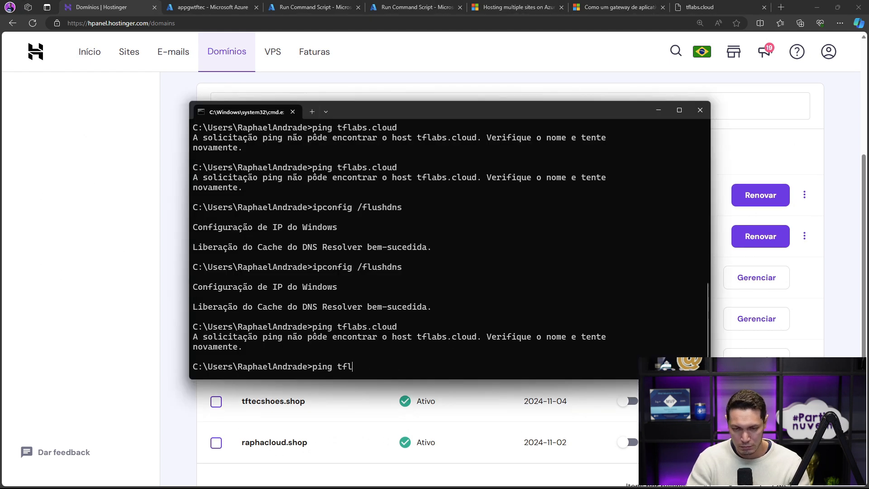
key("ctrl+v")
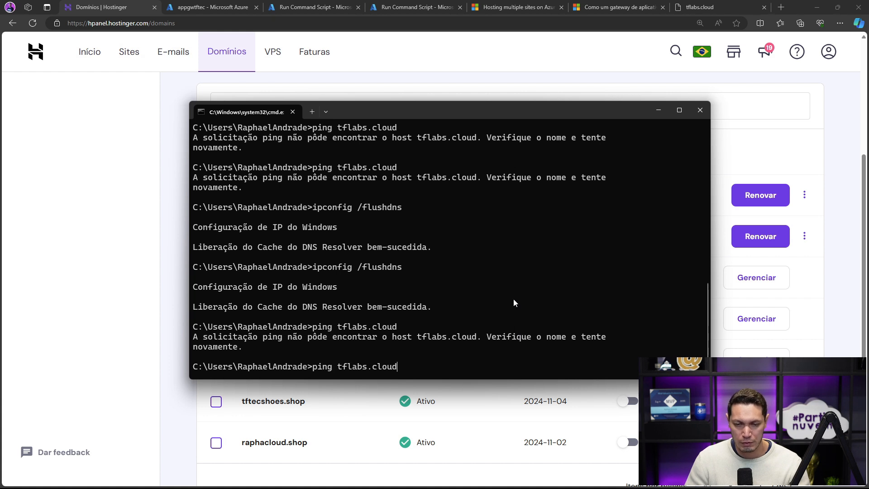
key("Return")
Step: Clear the DNS resolver cache once more with ipconfig /flushdns
key("Up")
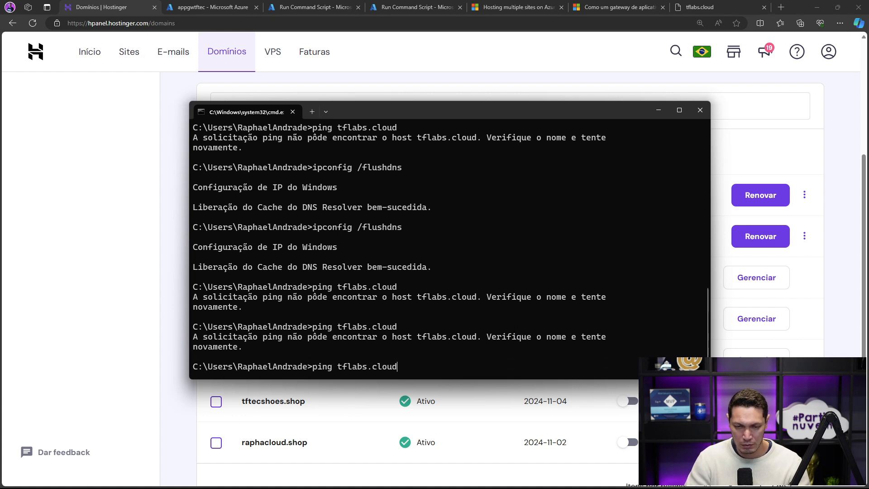
key("Up")
key("Up")
key("Return")
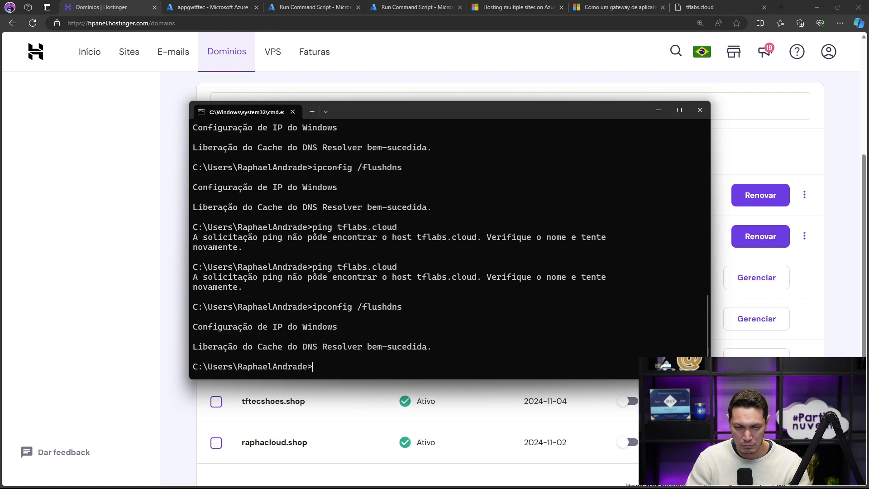
Step: Flush the DNS resolver cache two more times with ipconfig /flushdns
key("Up")
key("Return")
key("Up")
key("Return")
Step: Ping tflabsaz.cloud from the Command Prompt and stop the ping early
key("Up")
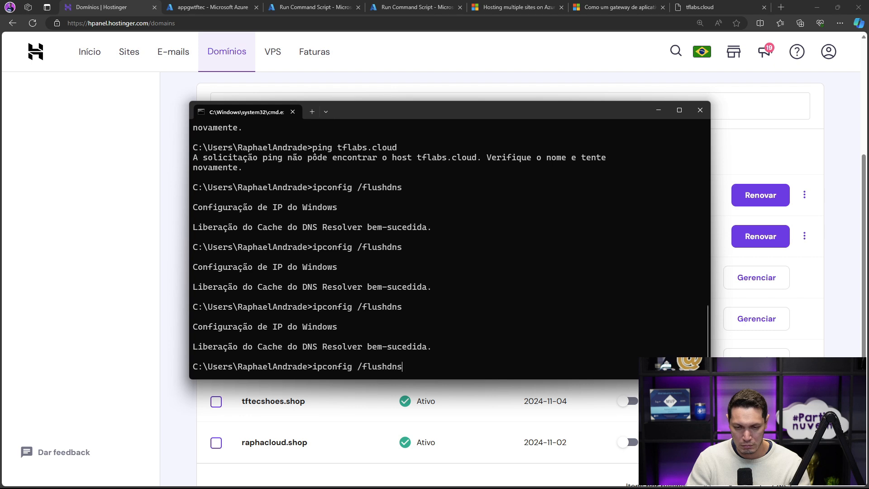
key("Up")
key("Return")
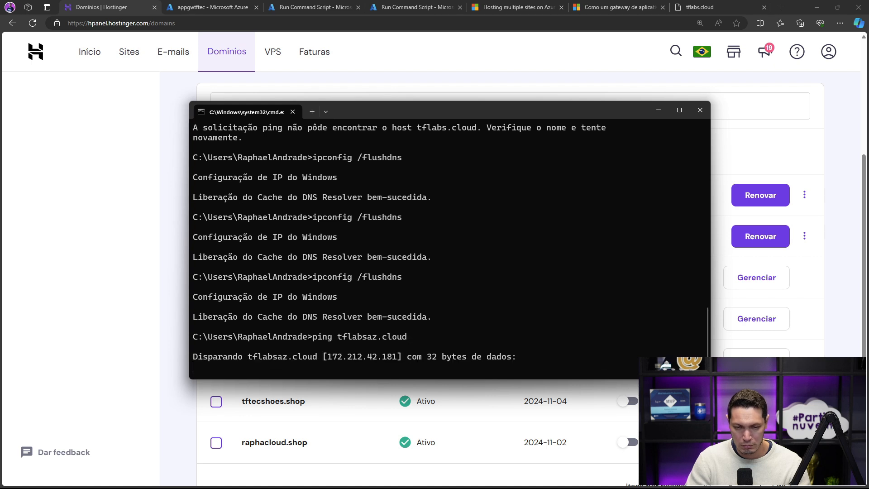
key("ctrl+c")
Step: Recall the ping command, change its target to tflabs.cloud and run it
key("Up")
key("Left")
key("Left")
key("Left")
key("Left")
key("Left")
key("Left")
key("BackSpace")
key("BackSpace")
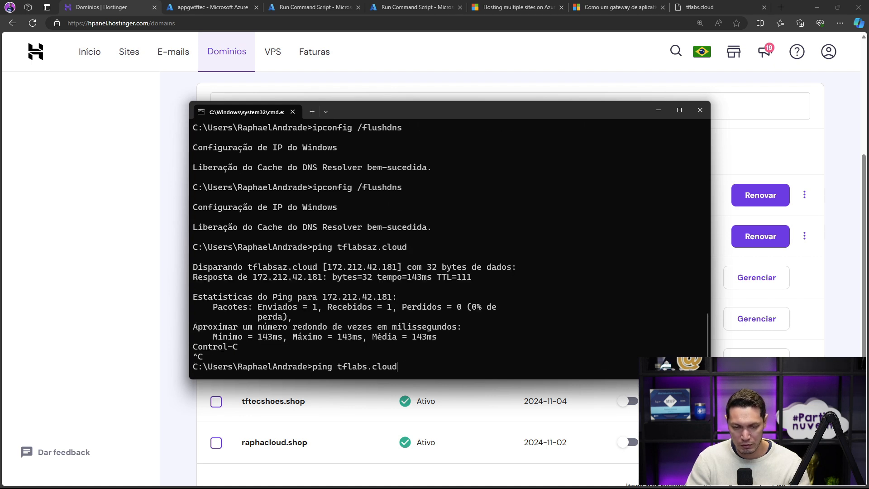
key("Return")
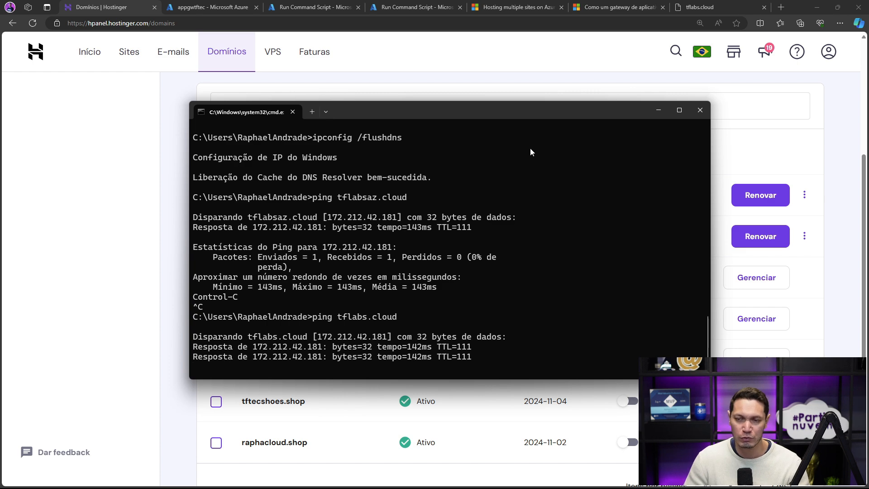
Step: Minimize the Command Prompt, switch to a new InPrivate browser window and open the copied address tflabs.cloud
left_click(659, 110)
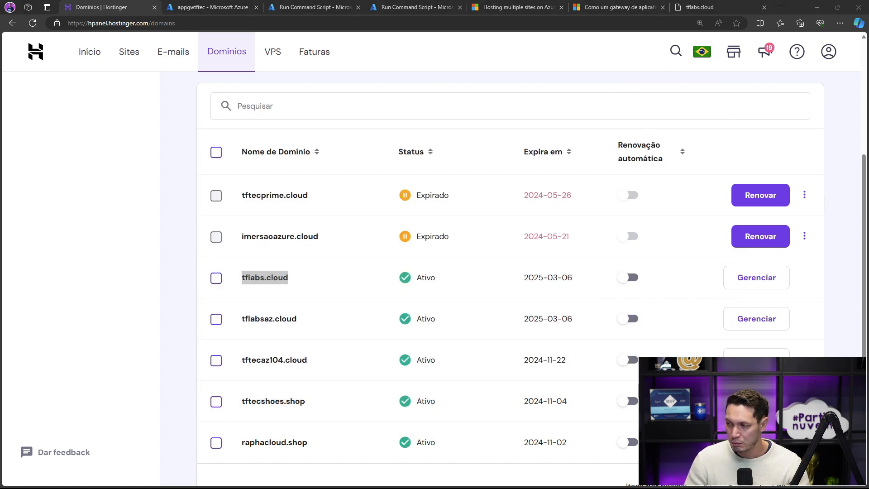
key("ctrl+shift+n")
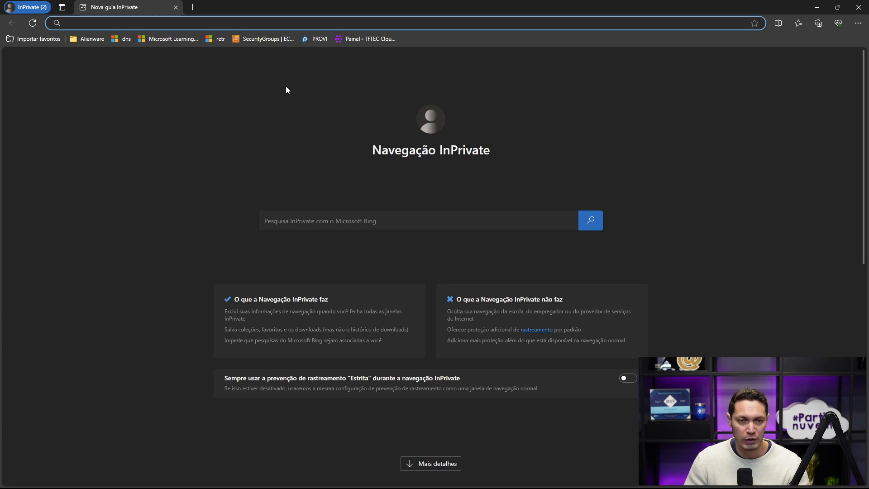
key("ctrl+v")
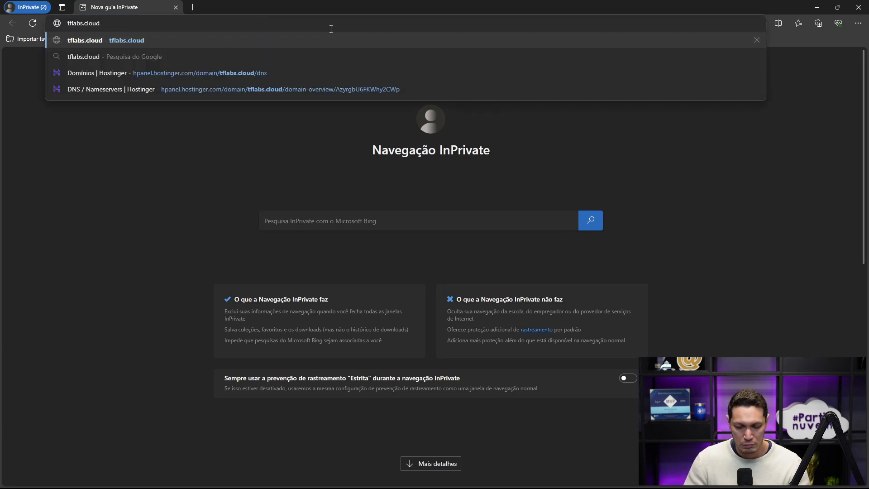
key("Return")
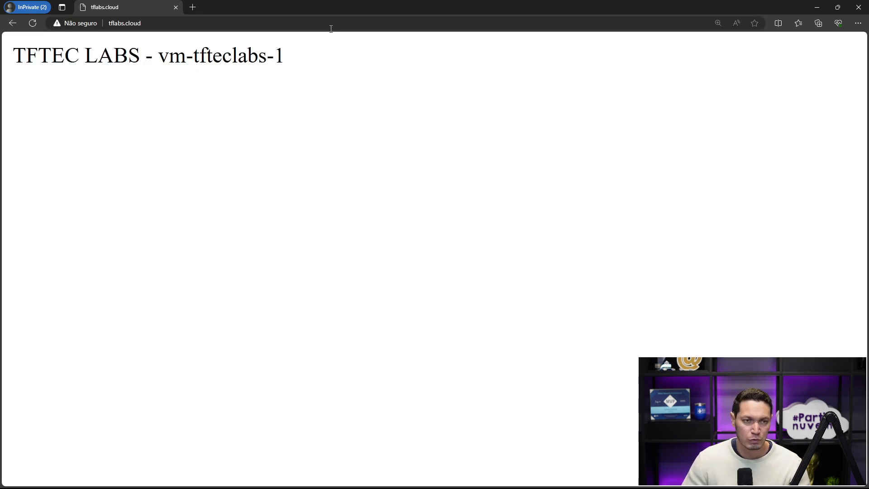
Step: Reload tflabs.cloud several times to check which backend VM serves each request
left_click(229, 27)
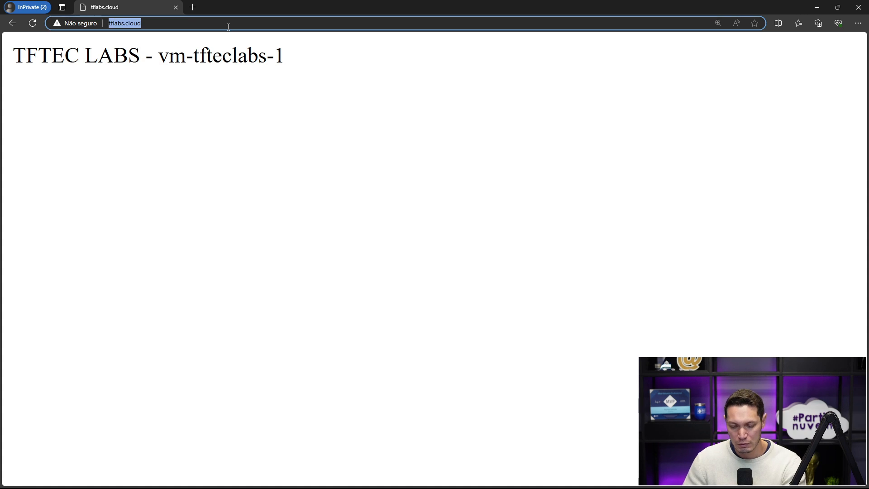
key("Return")
left_click(228, 27)
key("Return")
left_click(154, 27)
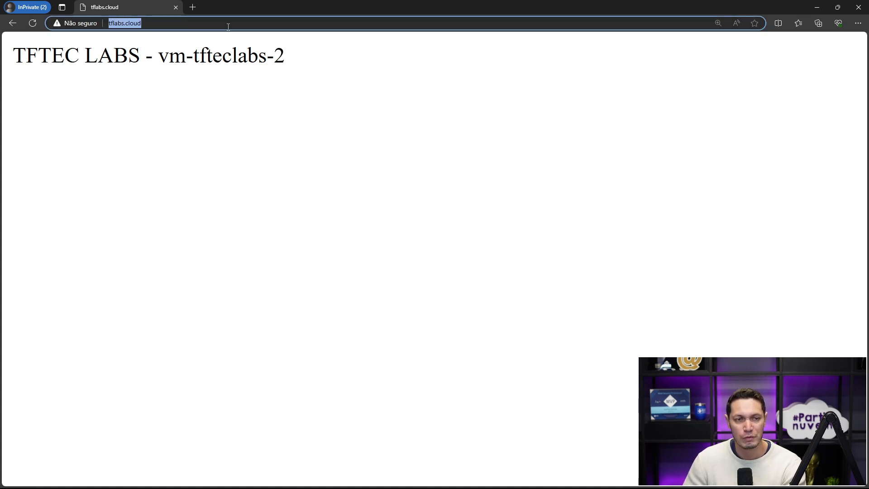
key("Return")
Step: Change the page address to tflabsaz.cloud and load the site
left_click(153, 28)
left_click(142, 27)
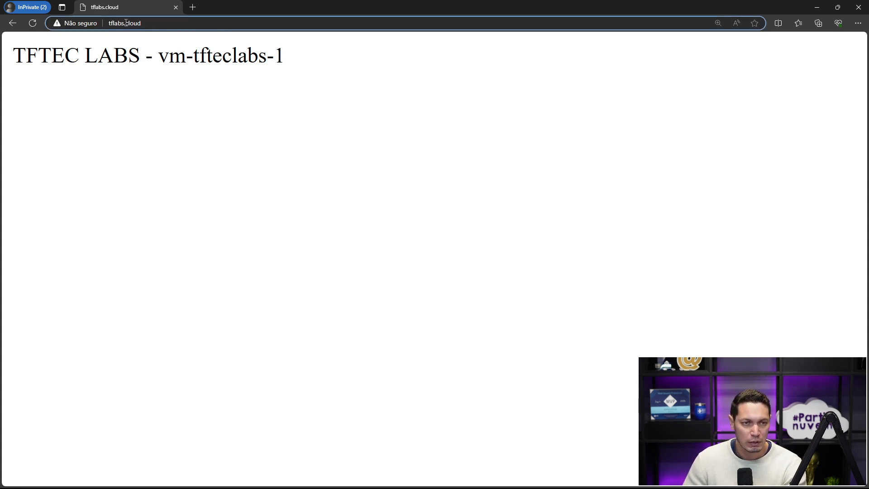
type("az")
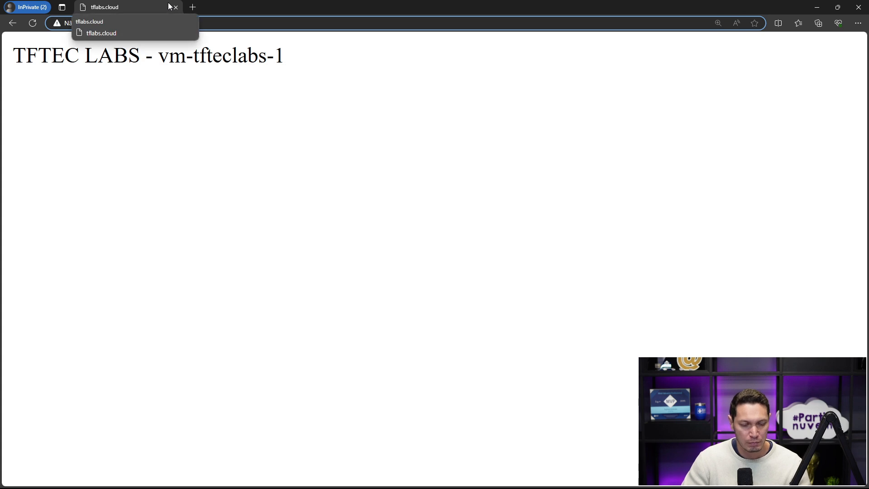
key("Return")
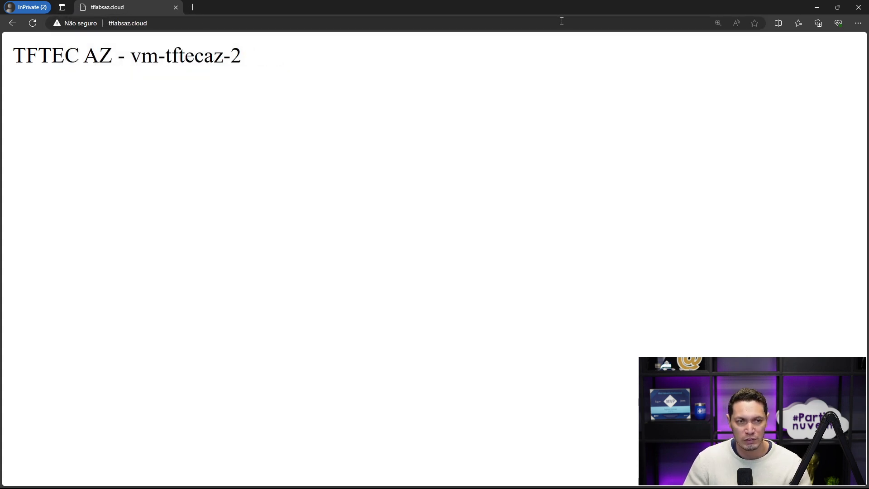
Step: Reload tflabsaz.cloud repeatedly to check whether requests alternate between its backend VMs
left_click(390, 22)
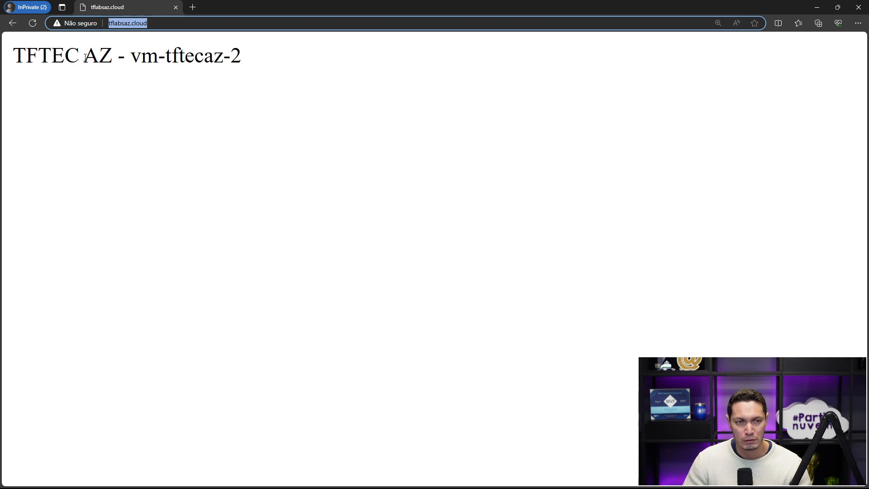
key("Return")
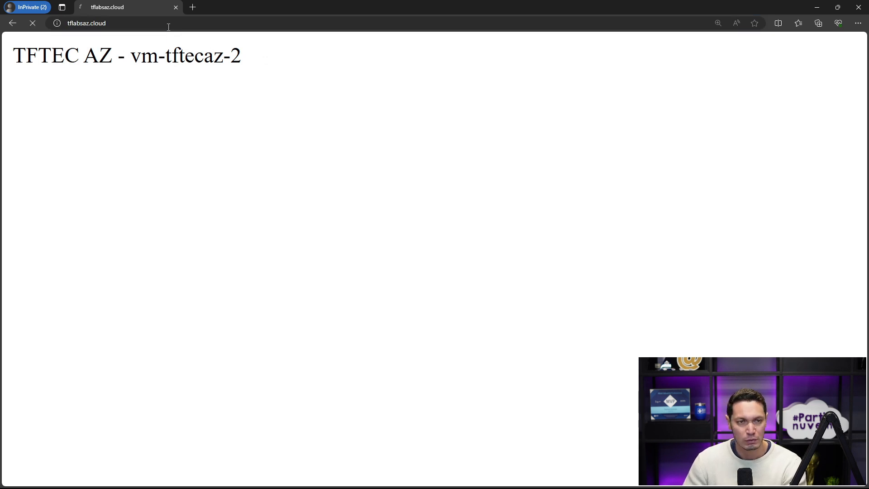
left_click(168, 26)
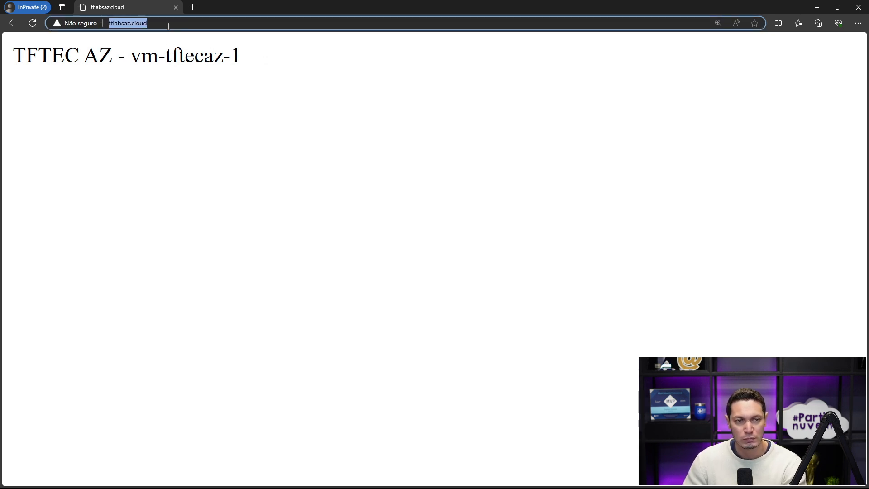
key("Return")
left_click(169, 26)
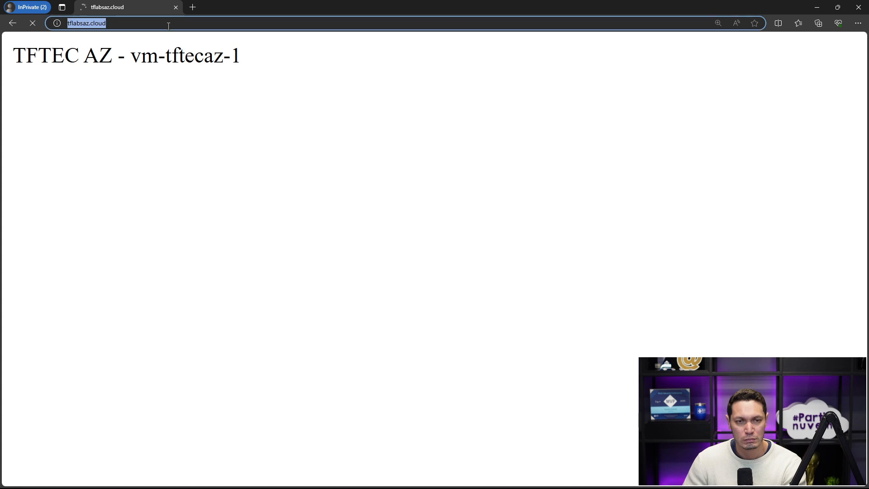
key("Return")
left_click(169, 26)
key("Return")
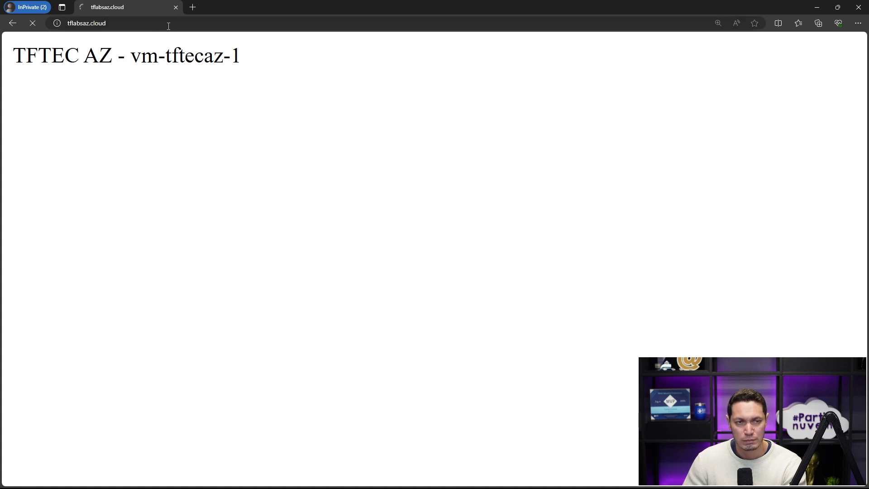
left_click(168, 26)
key("Return")
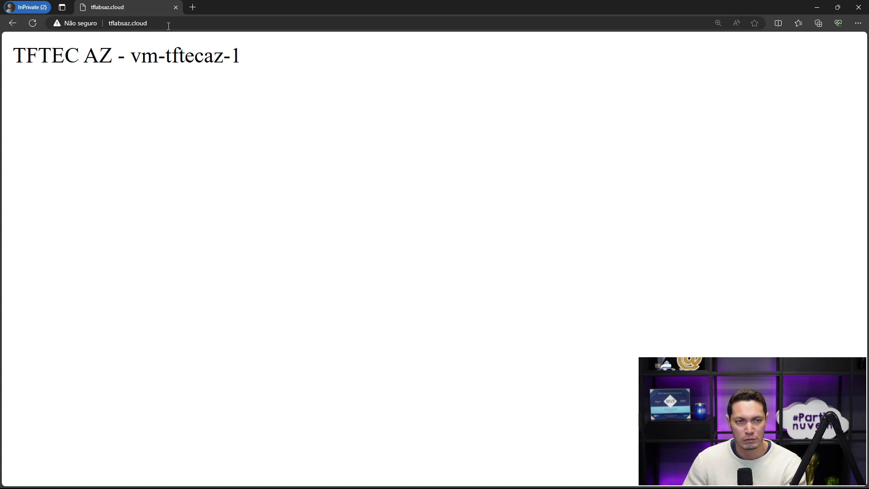
left_click(168, 26)
key("Return")
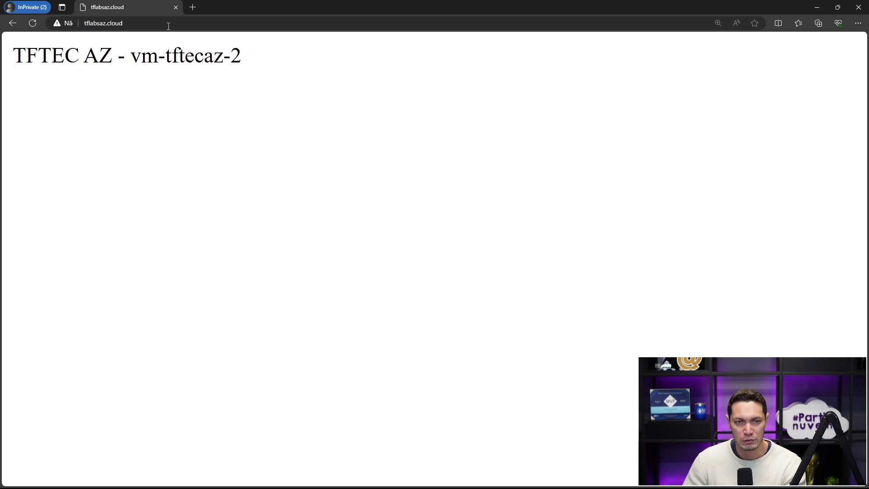